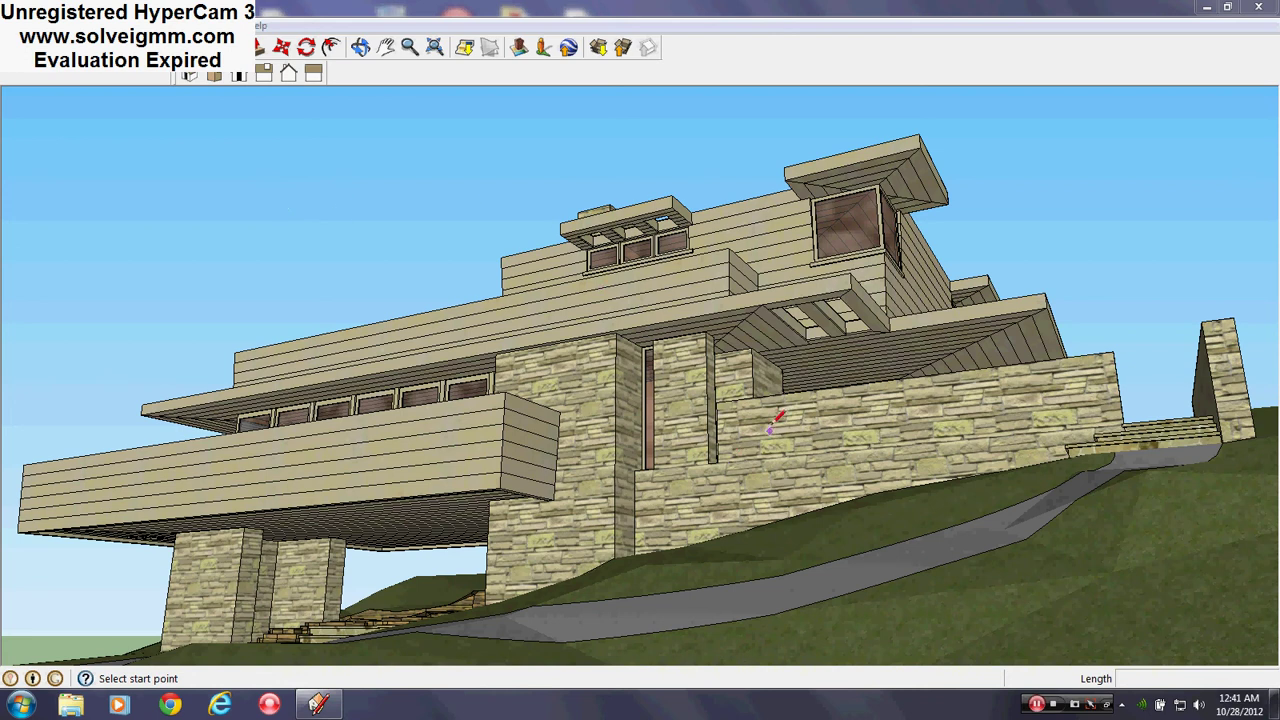
# Step: Examine the house's exterior from the front stone walls around the entrance court to the rear facade
pyautogui.moveTo(769, 425); pyautogui.dragTo(543, 534, button='middle')
pyautogui.scroll(-3, 543, 534)
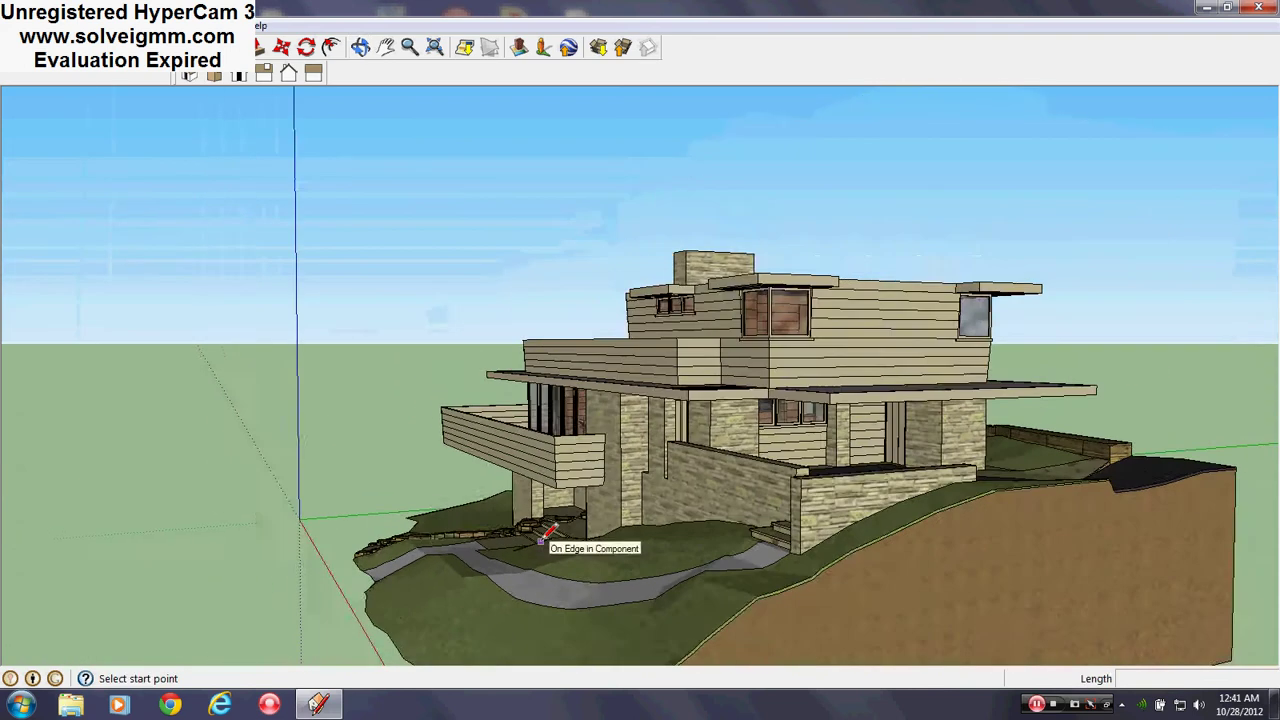
pyautogui.scroll(3, 948, 467)
pyautogui.scroll(3, 948, 465)
pyautogui.moveTo(948, 465); pyautogui.dragTo(531, 371, button='middle')
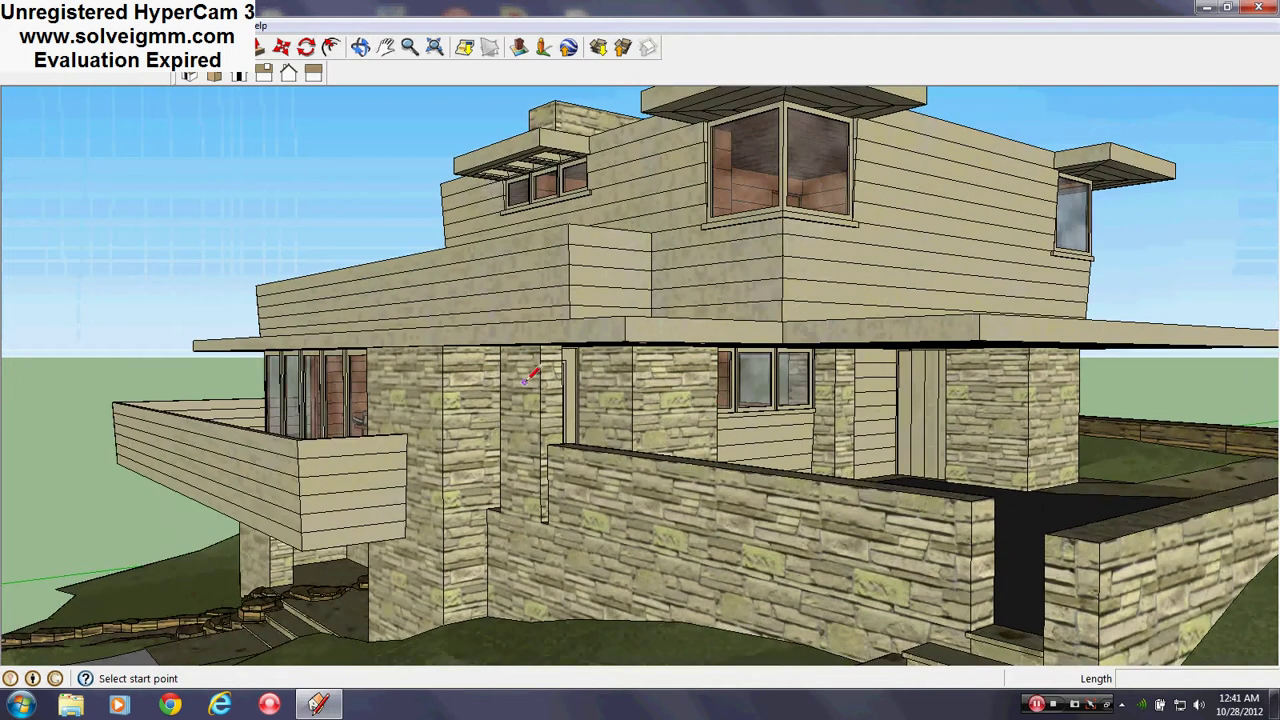
pyautogui.scroll(-2, 526, 376)
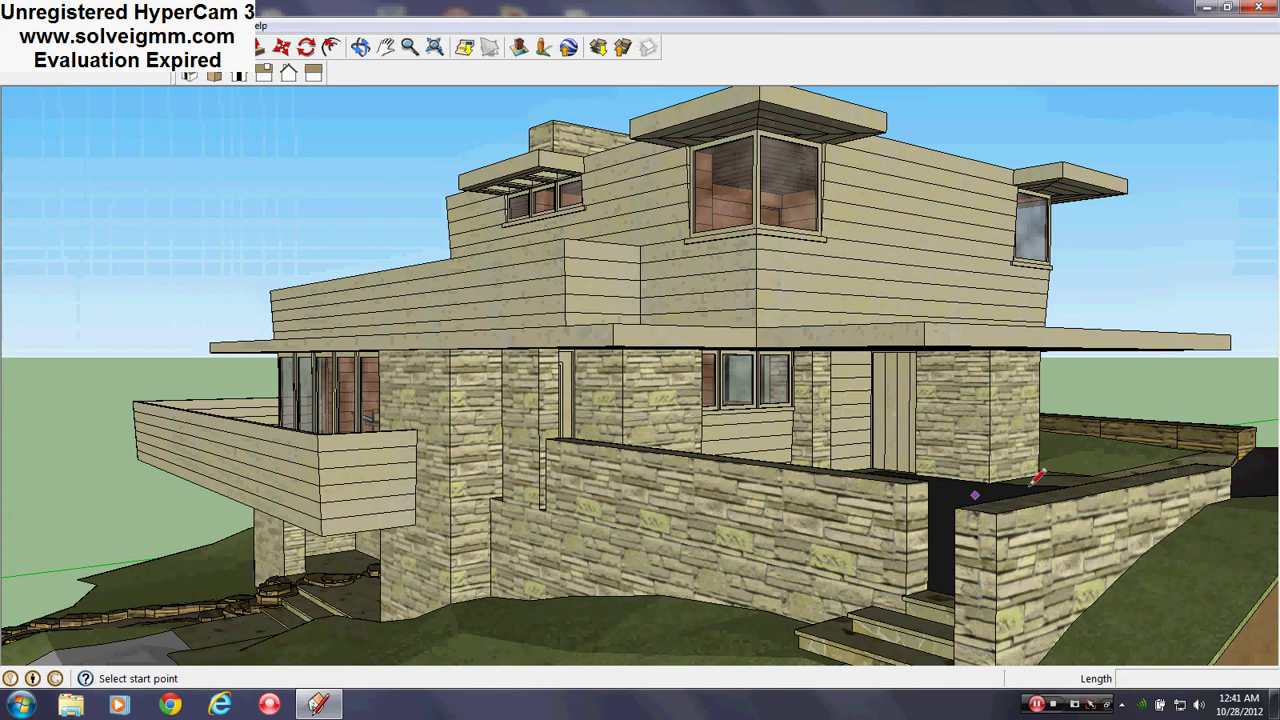
pyautogui.moveTo(938, 371)
pyautogui.mouseDown(button='middle')
pyautogui.moveTo(803, 384)
pyautogui.moveTo(720, 417)
pyautogui.moveTo(696, 464)
pyautogui.moveTo(580, 440)
pyautogui.mouseUp(button='middle')
pyautogui.scroll(4, 694, 466)
pyautogui.scroll(-10, 578, 440)
pyautogui.moveTo(690, 470)
pyautogui.mouseDown(button='middle')
pyautogui.moveTo(711, 491)
pyautogui.moveTo(849, 414)
pyautogui.moveTo(760, 410)
pyautogui.mouseUp(button='middle')
pyautogui.scroll(5, 710, 484)
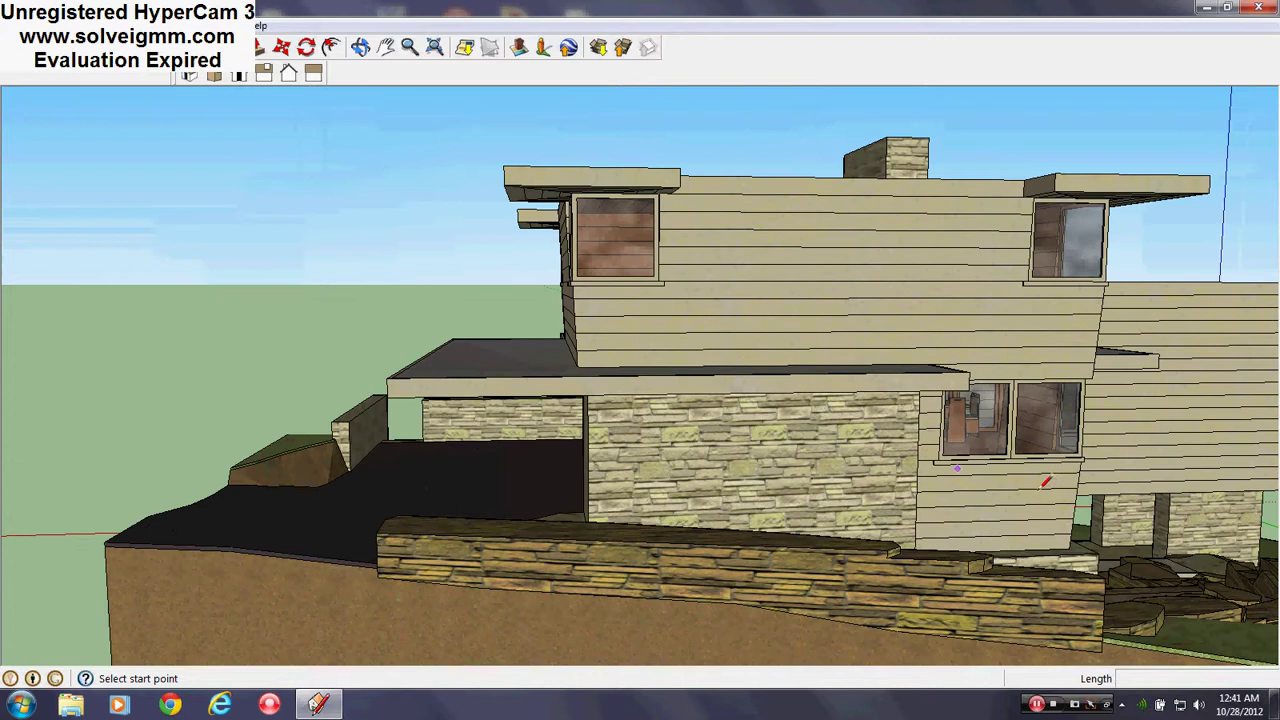
pyautogui.keyDown('shift'); pyautogui.moveTo(1042, 484); pyautogui.dragTo(566, 451, button='middle'); pyautogui.keyUp('shift')
# Step: Inspect the front facade's cantilevered terraces, window band and roof planes from above
pyautogui.moveTo(874, 548)
pyautogui.mouseDown(button='middle')
pyautogui.moveTo(774, 634)
pyautogui.moveTo(840, 567)
pyautogui.moveTo(634, 666)
pyautogui.moveTo(771, 503)
pyautogui.moveTo(817, 566)
pyautogui.moveTo(478, 430)
pyautogui.moveTo(745, 568)
pyautogui.moveTo(509, 534)
pyautogui.moveTo(560, 355)
pyautogui.moveTo(670, 503)
pyautogui.mouseUp(button='middle')
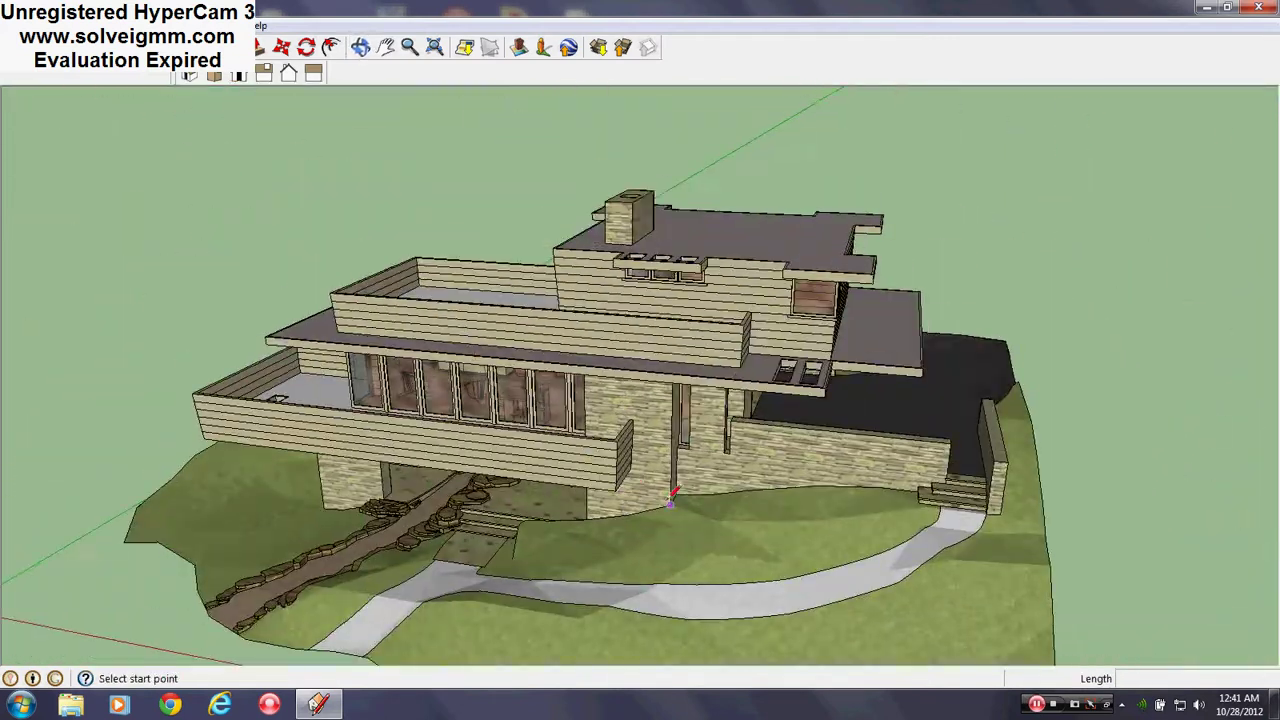
pyautogui.scroll(3, 525, 440)
pyautogui.moveTo(505, 455)
pyautogui.mouseDown(button='middle')
pyautogui.moveTo(491, 386)
pyautogui.moveTo(478, 440)
pyautogui.mouseUp(button='middle')
pyautogui.scroll(8, 406, 344)
pyautogui.moveTo(406, 344)
pyautogui.mouseDown(button='middle')
pyautogui.moveTo(691, 277)
pyautogui.moveTo(566, 266)
pyautogui.moveTo(390, 289)
pyautogui.moveTo(606, 371)
pyautogui.moveTo(651, 457)
pyautogui.moveTo(640, 462)
pyautogui.mouseUp(button='middle')
pyautogui.scroll(-4, 428, 318)
pyautogui.scroll(-5, 433, 313)
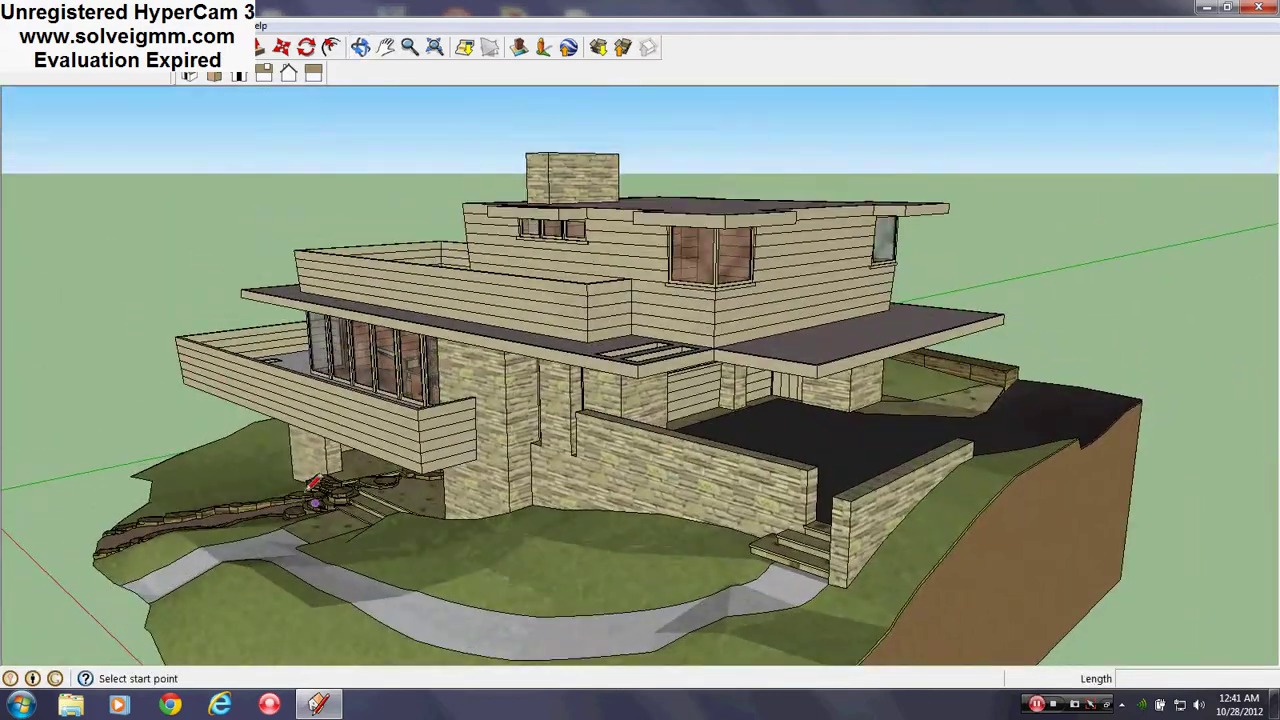
# Step: Examine the side and rear of the house, including the stone pier, corner windows and rock ledges
pyautogui.scroll(5, 309, 487)
pyautogui.moveTo(309, 487); pyautogui.dragTo(825, 418, button='middle')
pyautogui.scroll(5, 534, 444)
pyautogui.moveTo(534, 444); pyautogui.dragTo(531, 495, button='middle')
pyautogui.scroll(-10, 778, 450)
pyautogui.scroll(3, 505, 443)
pyautogui.scroll(1, 299, 470)
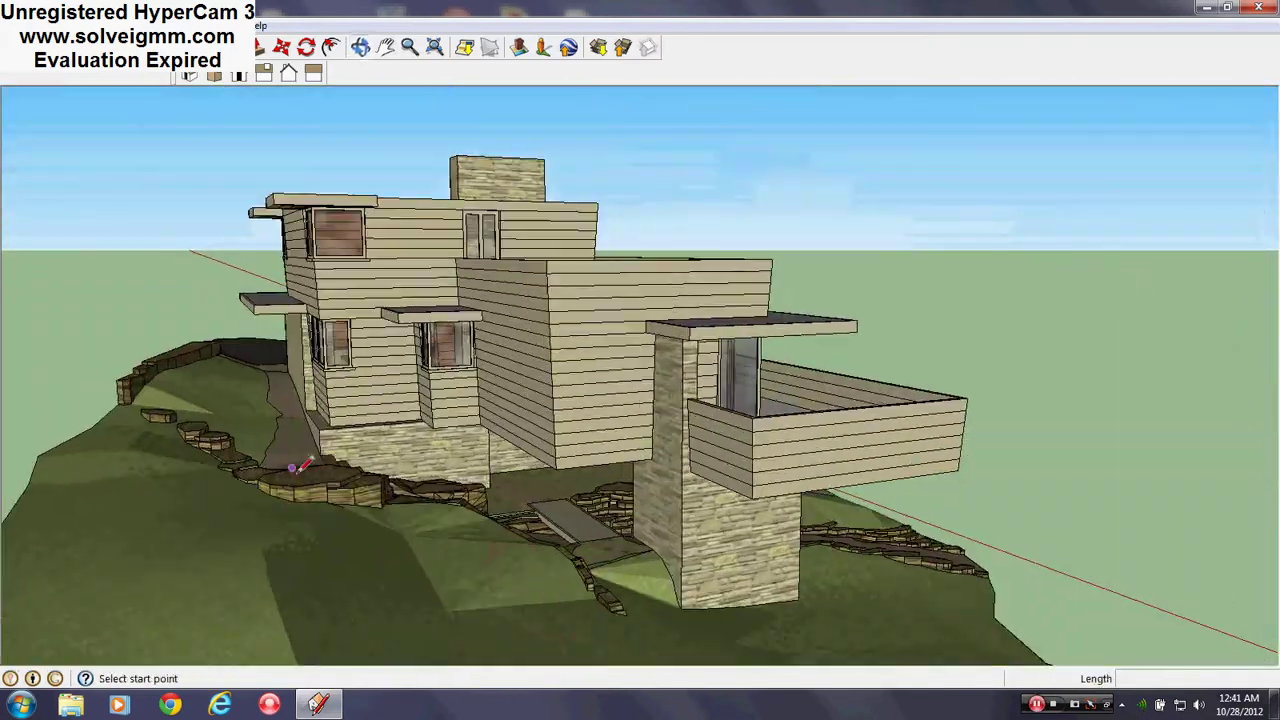
pyautogui.moveTo(298, 466)
pyautogui.mouseDown(button='middle')
pyautogui.moveTo(486, 500)
pyautogui.moveTo(487, 525)
pyautogui.mouseUp(button='middle')
pyautogui.scroll(3, 487, 530)
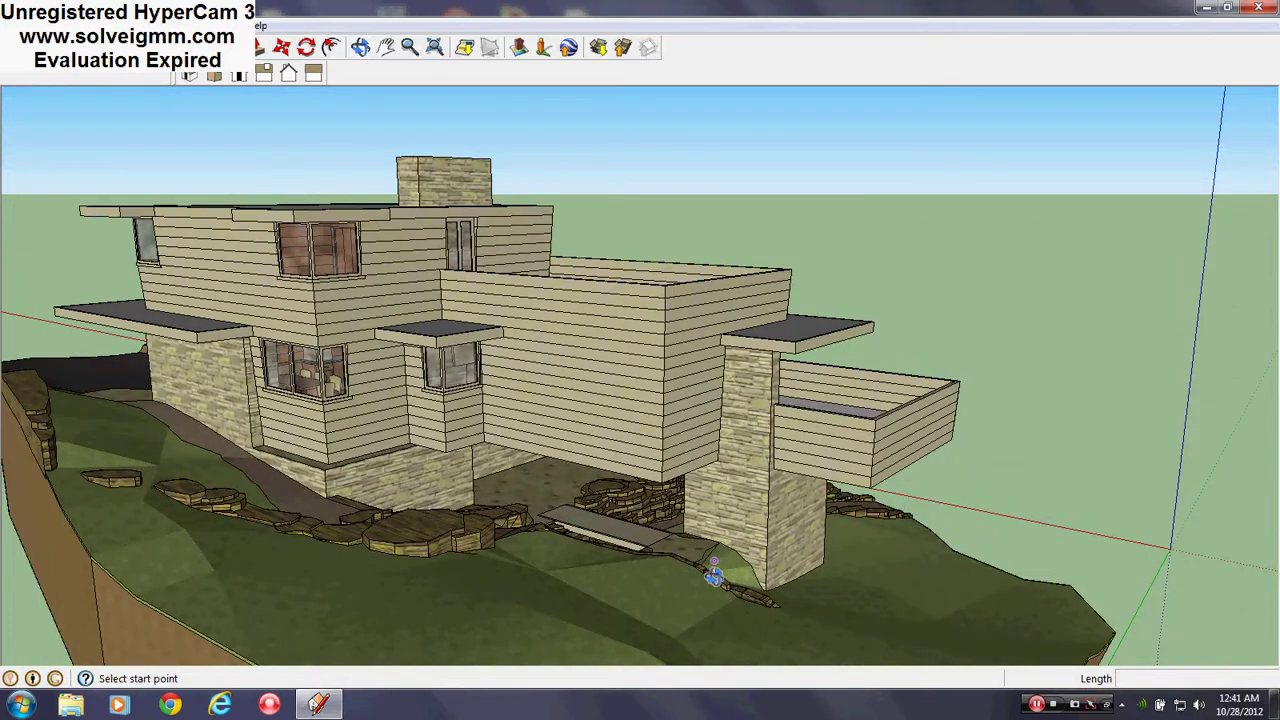
# Step: Inspect the rock-lined stream bed that runs beneath the cantilevered front balcony
pyautogui.moveTo(713, 577); pyautogui.dragTo(573, 676, button='middle')
pyautogui.moveTo(430, 522); pyautogui.dragTo(8, 408, button='middle')
pyautogui.moveTo(363, 314); pyautogui.dragTo(480, 310, button='middle')
pyautogui.scroll(5, 746, 417)
pyautogui.scroll(-4, 746, 417)
pyautogui.scroll(2, 500, 335)
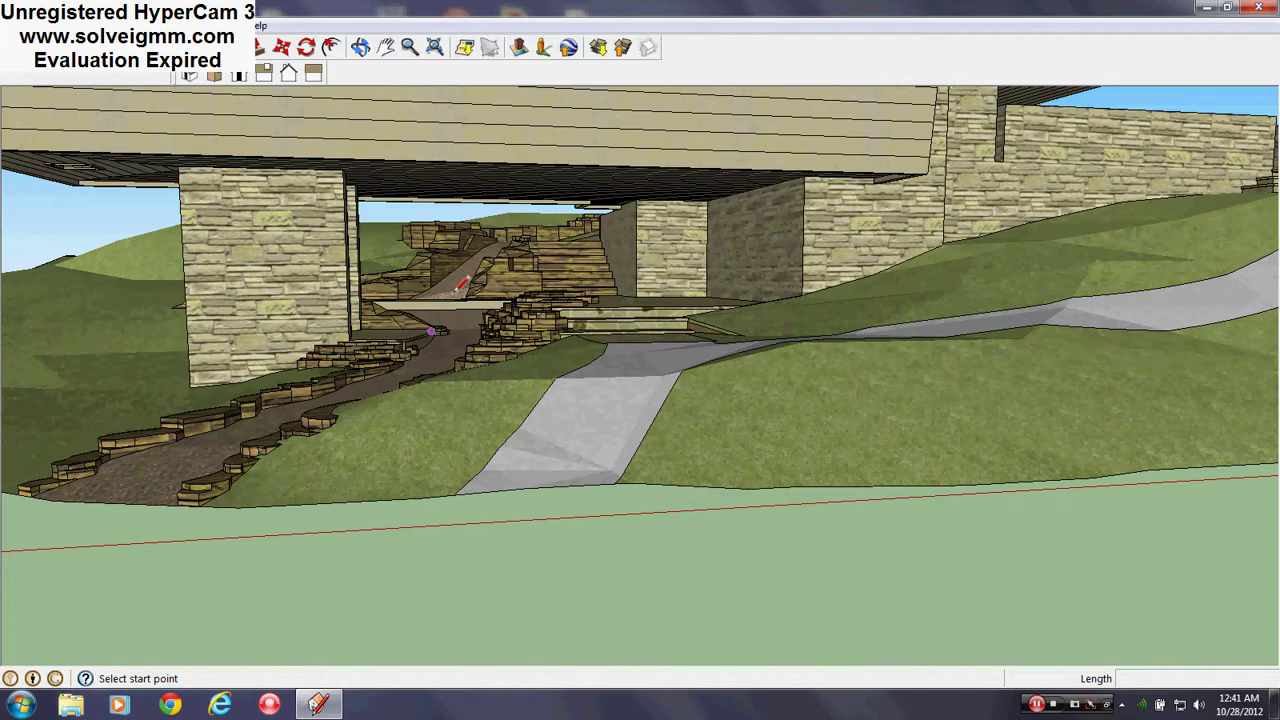
pyautogui.scroll(-3, 505, 488)
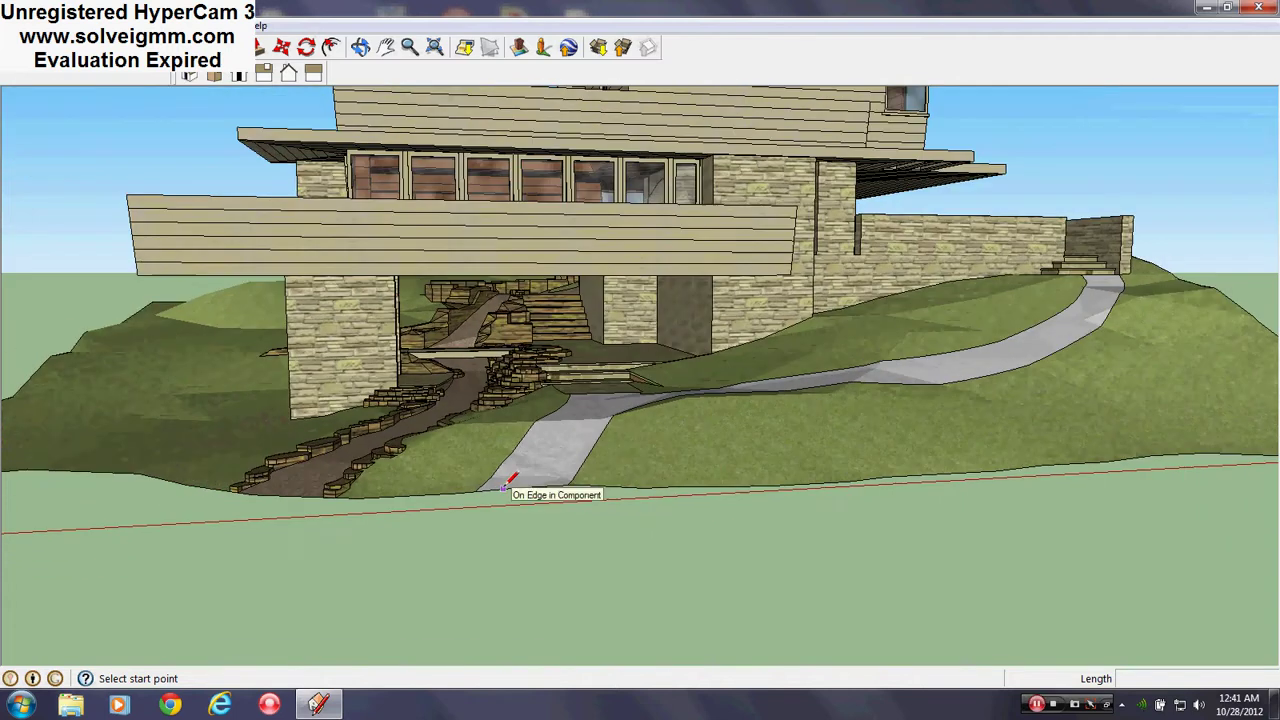
pyautogui.scroll(3, 541, 304)
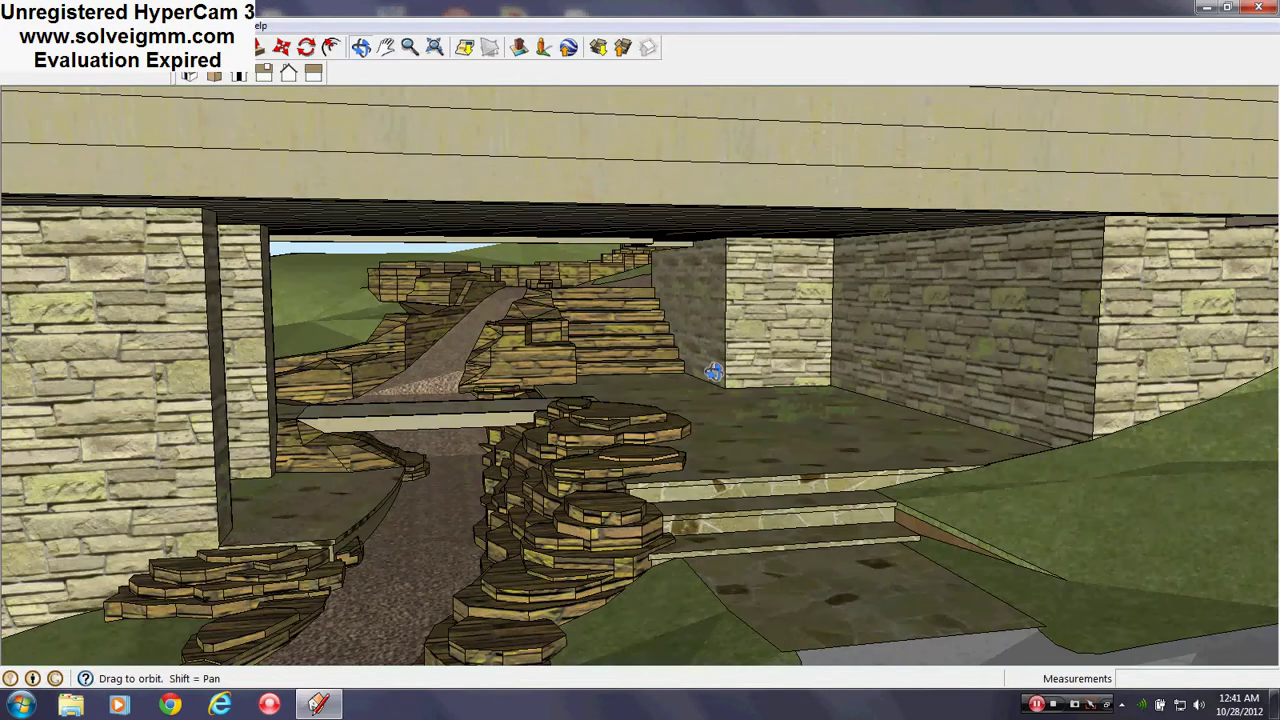
# Step: Examine the footbridge, stone steps and paved area in the passage under the house
pyautogui.scroll(-3, 663, 357)
pyautogui.scroll(2, 720, 276)
pyautogui.scroll(3, 718, 284)
pyautogui.moveTo(718, 284); pyautogui.dragTo(751, 283, button='middle')
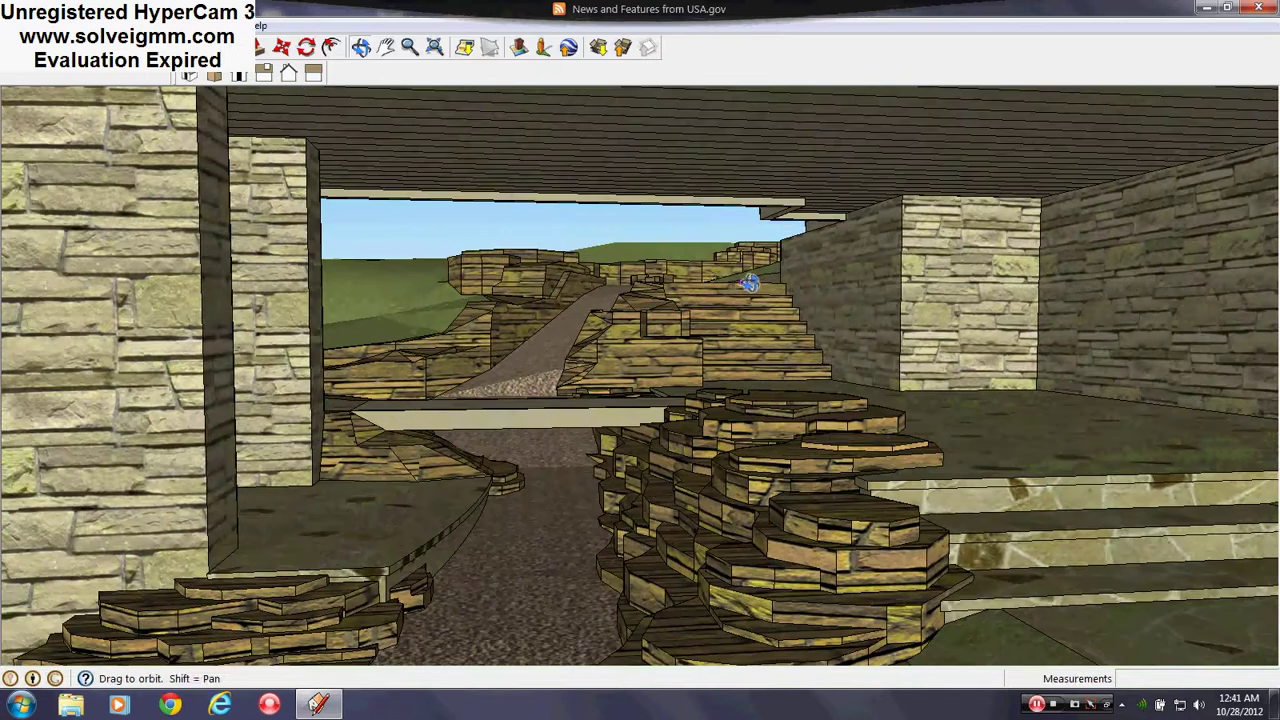
pyautogui.scroll(-1, 751, 284)
pyautogui.moveTo(561, 474)
pyautogui.mouseDown(button='middle')
pyautogui.moveTo(886, 529)
pyautogui.moveTo(846, 514)
pyautogui.mouseUp(button='middle')
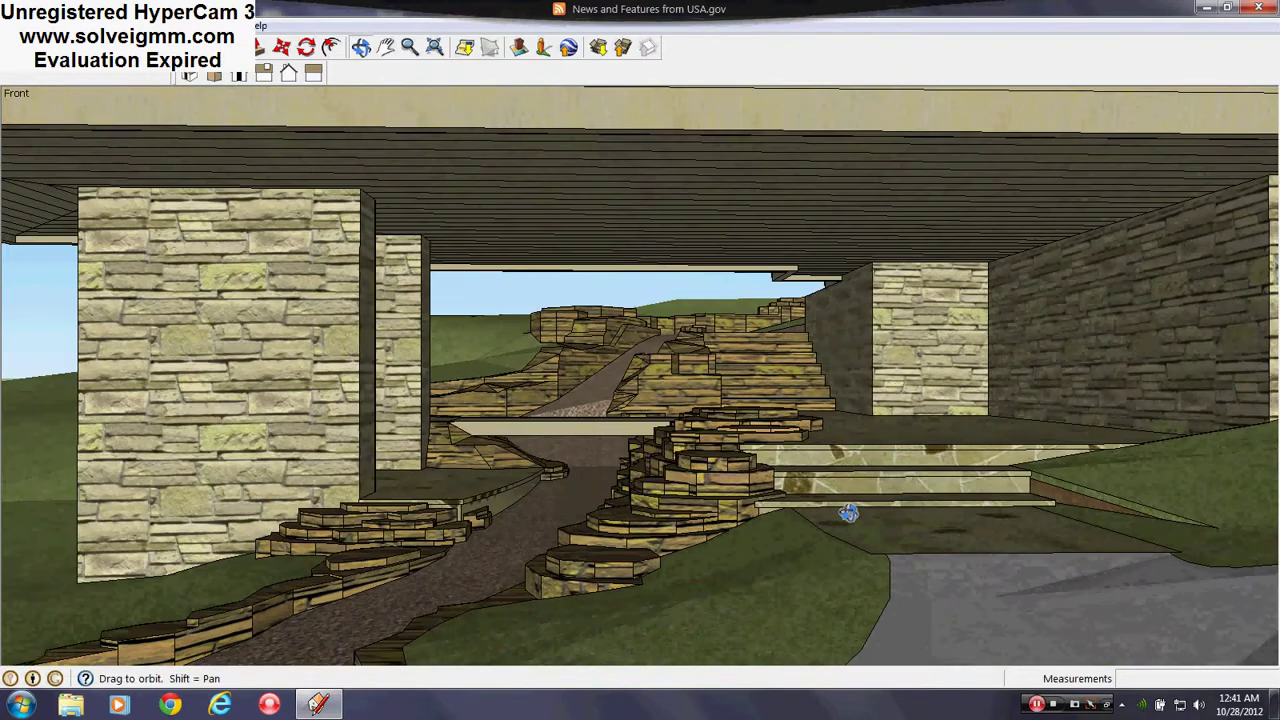
pyautogui.scroll(5, 873, 337)
pyautogui.moveTo(794, 347)
pyautogui.mouseDown(button='middle')
pyautogui.moveTo(548, 411)
pyautogui.moveTo(595, 432)
pyautogui.moveTo(632, 373)
pyautogui.mouseUp(button='middle')
pyautogui.scroll(-6, 632, 373)
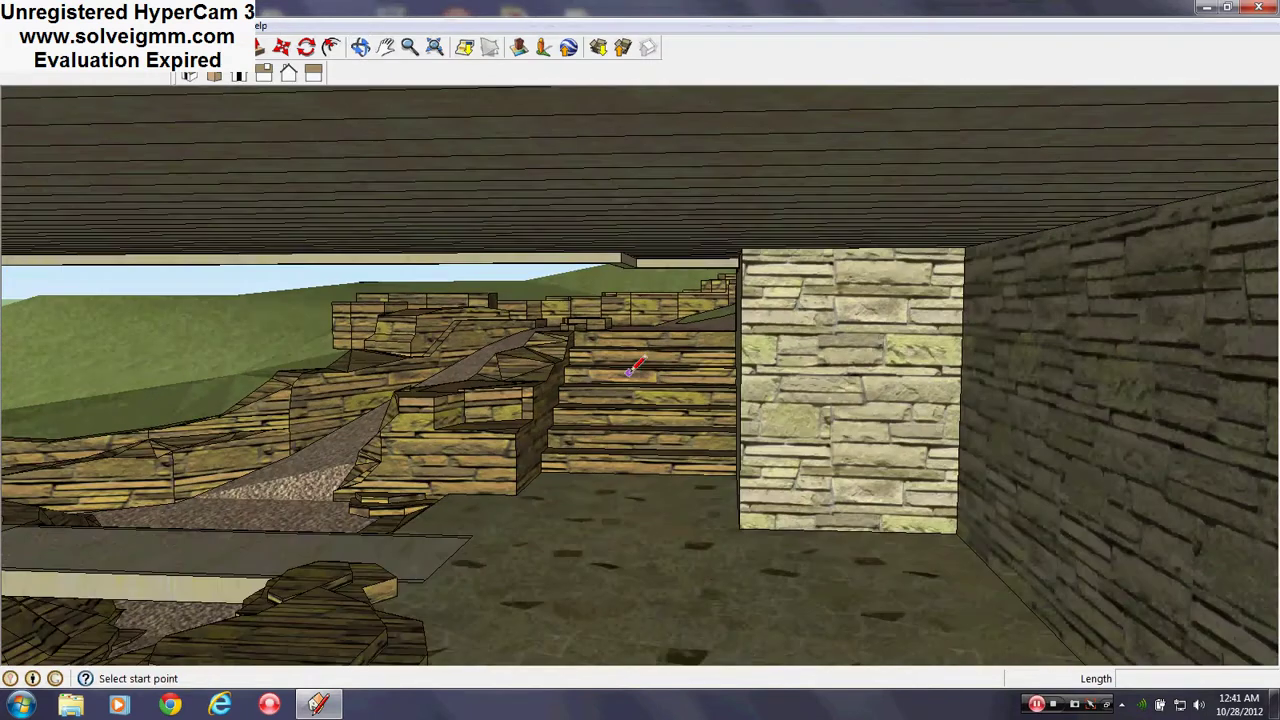
pyautogui.scroll(4, 440, 500)
pyautogui.scroll(-6, 430, 495)
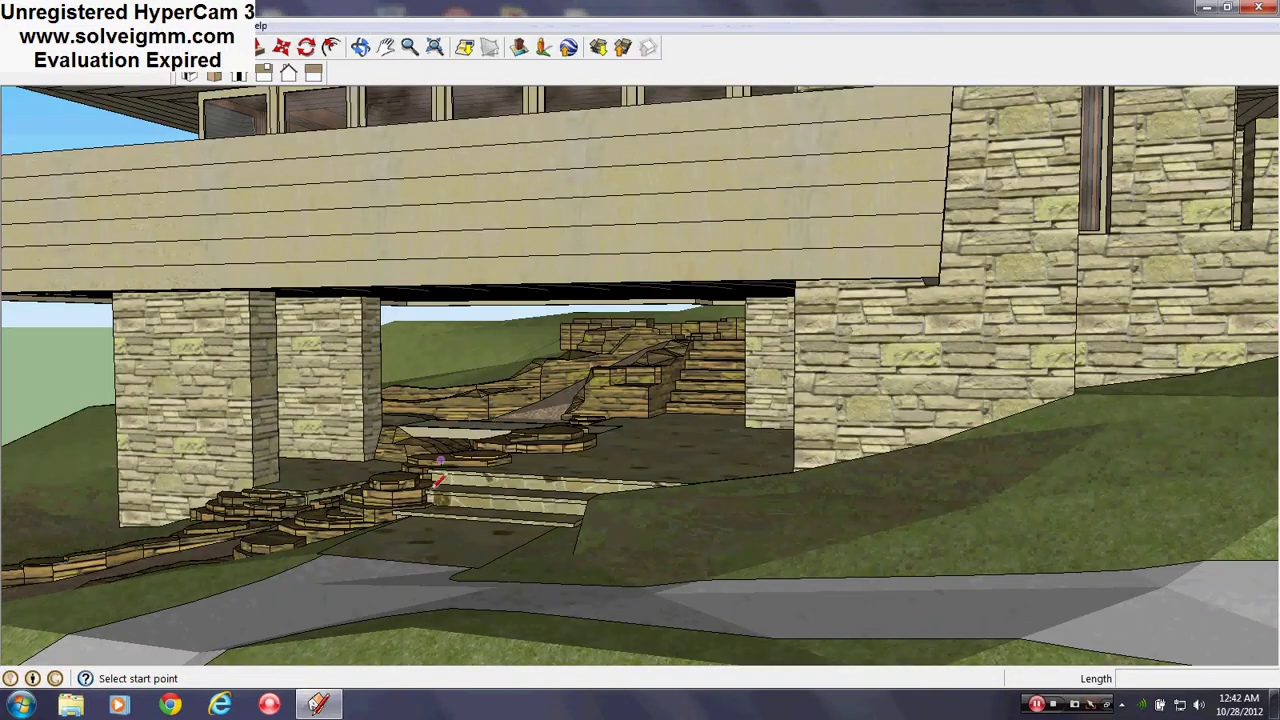
pyautogui.scroll(5, 436, 484)
pyautogui.scroll(-12, 222, 474)
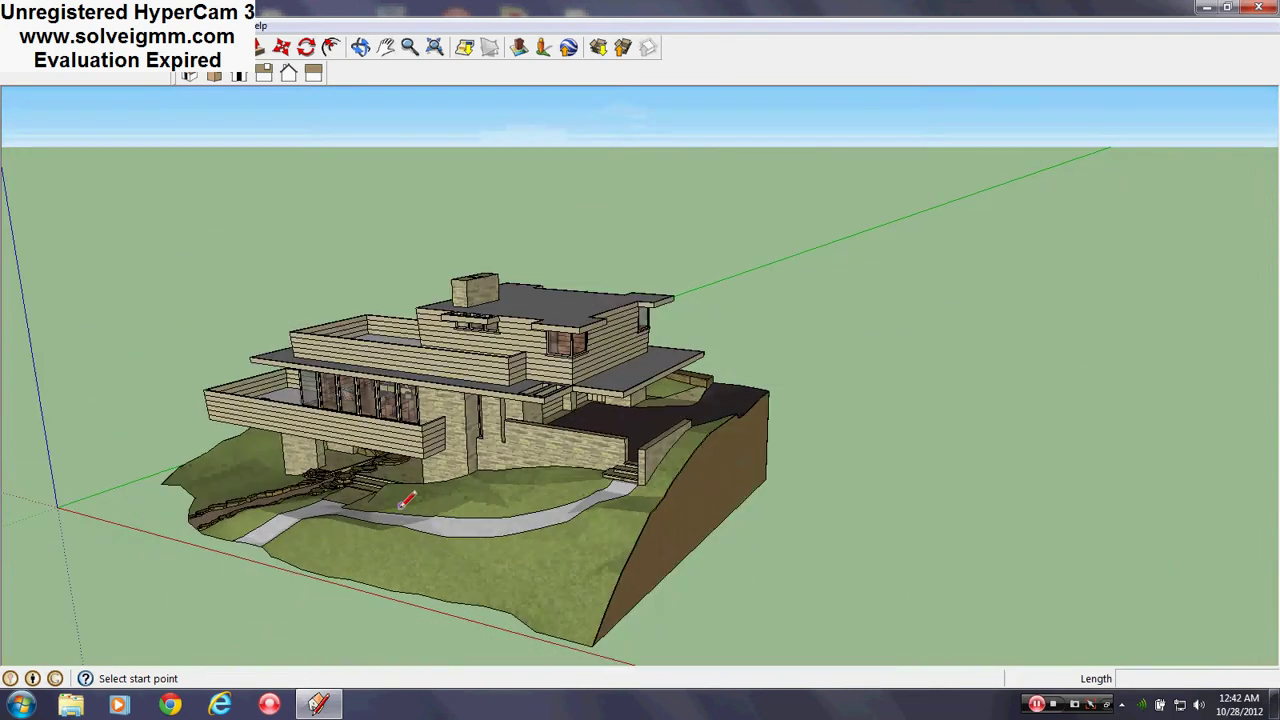
# Step: View the whole front of the house together with the sloping terrain it stands on
pyautogui.moveTo(406, 500); pyautogui.dragTo(440, 517, button='middle')
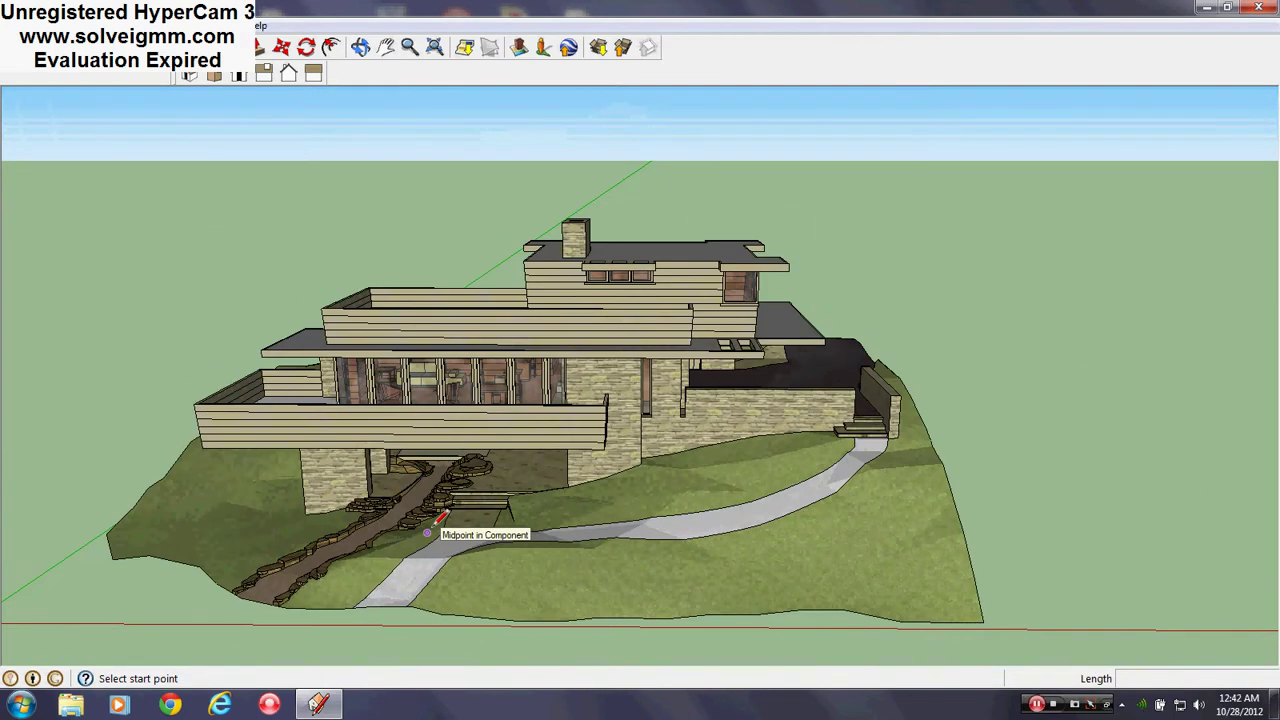
pyautogui.moveTo(270, 525); pyautogui.dragTo(298, 488, button='middle')
pyautogui.scroll(-4, 298, 488)
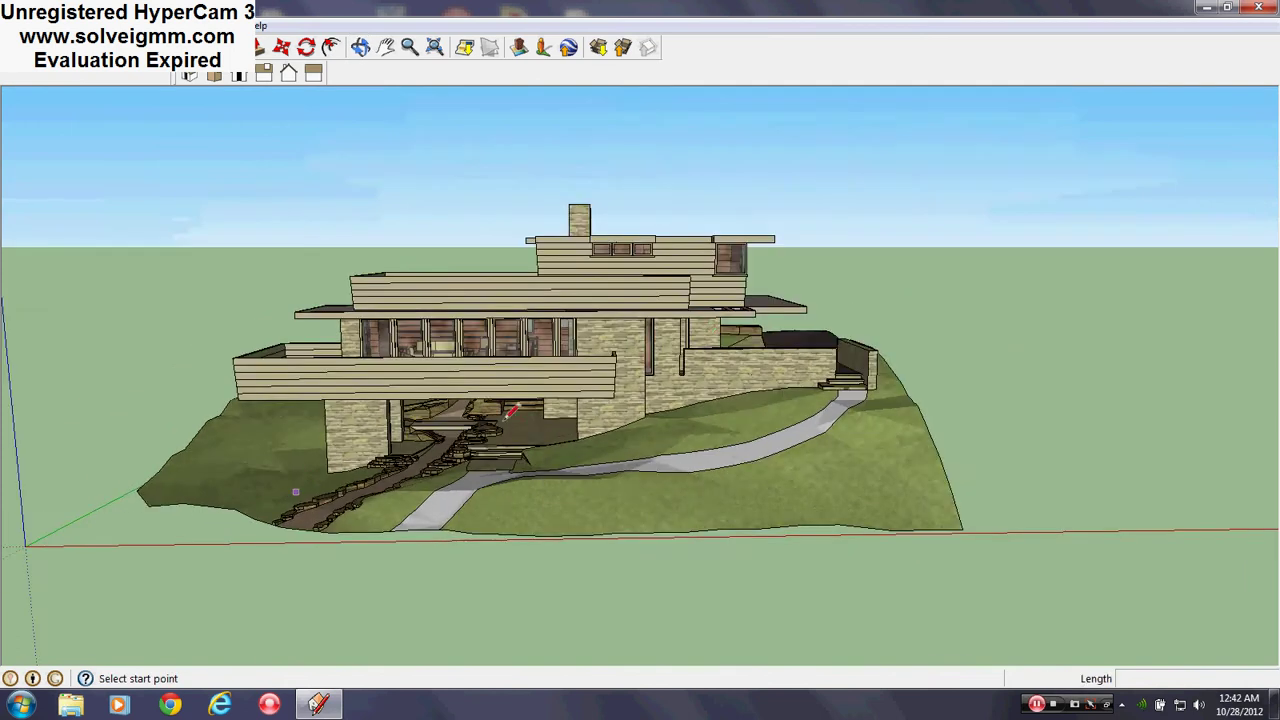
pyautogui.moveTo(712, 336); pyautogui.dragTo(801, 297, button='middle')
pyautogui.scroll(-1, 801, 298)
pyautogui.scroll(-2, 780, 490)
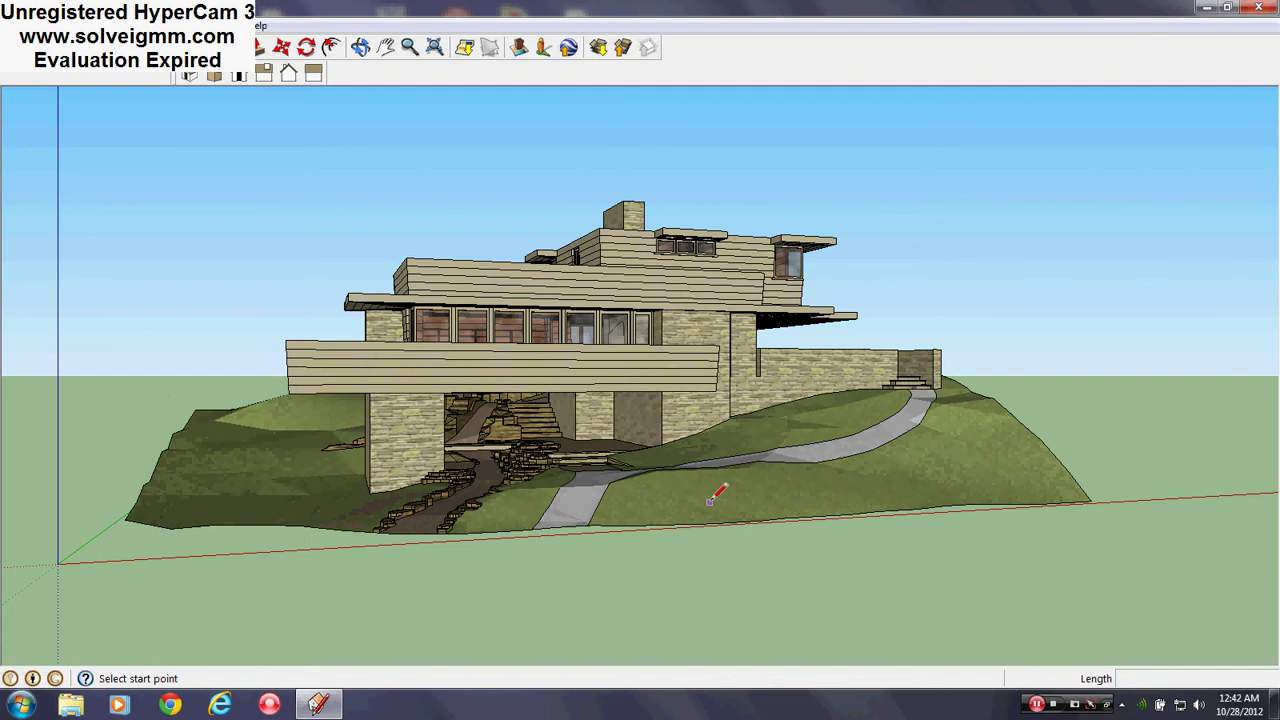
pyautogui.scroll(4, 829, 443)
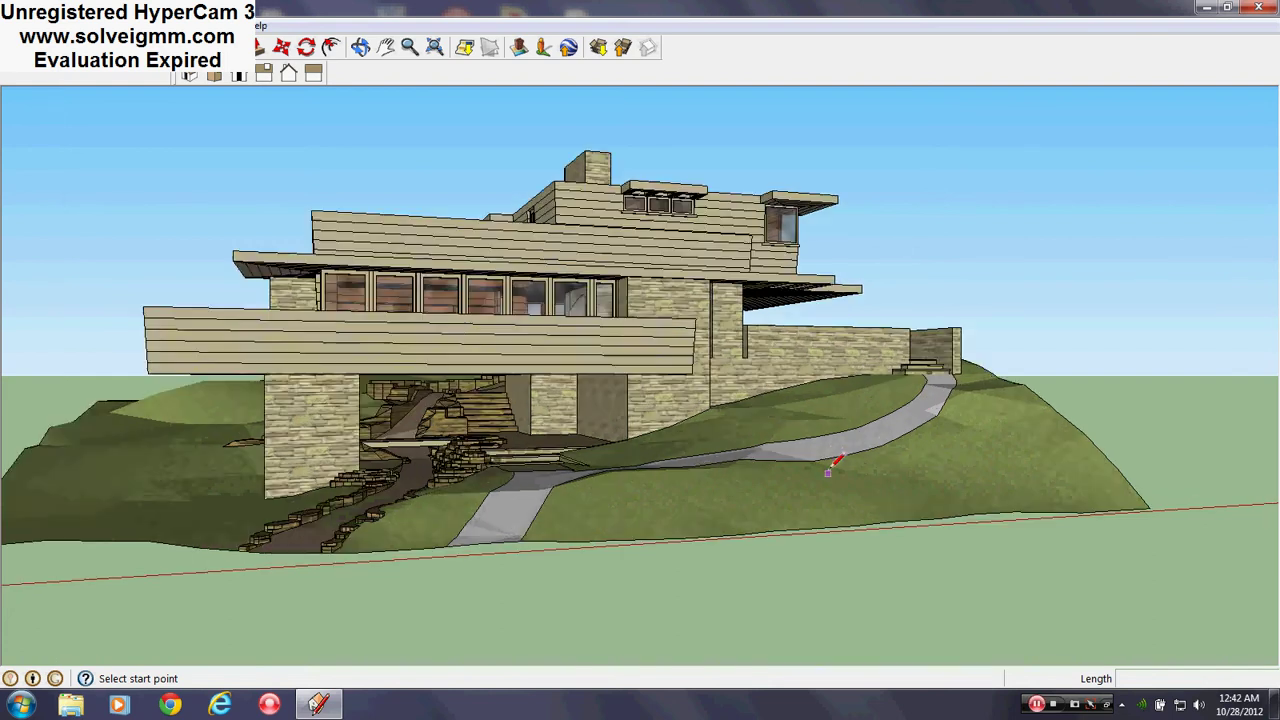
pyautogui.scroll(3, 635, 610)
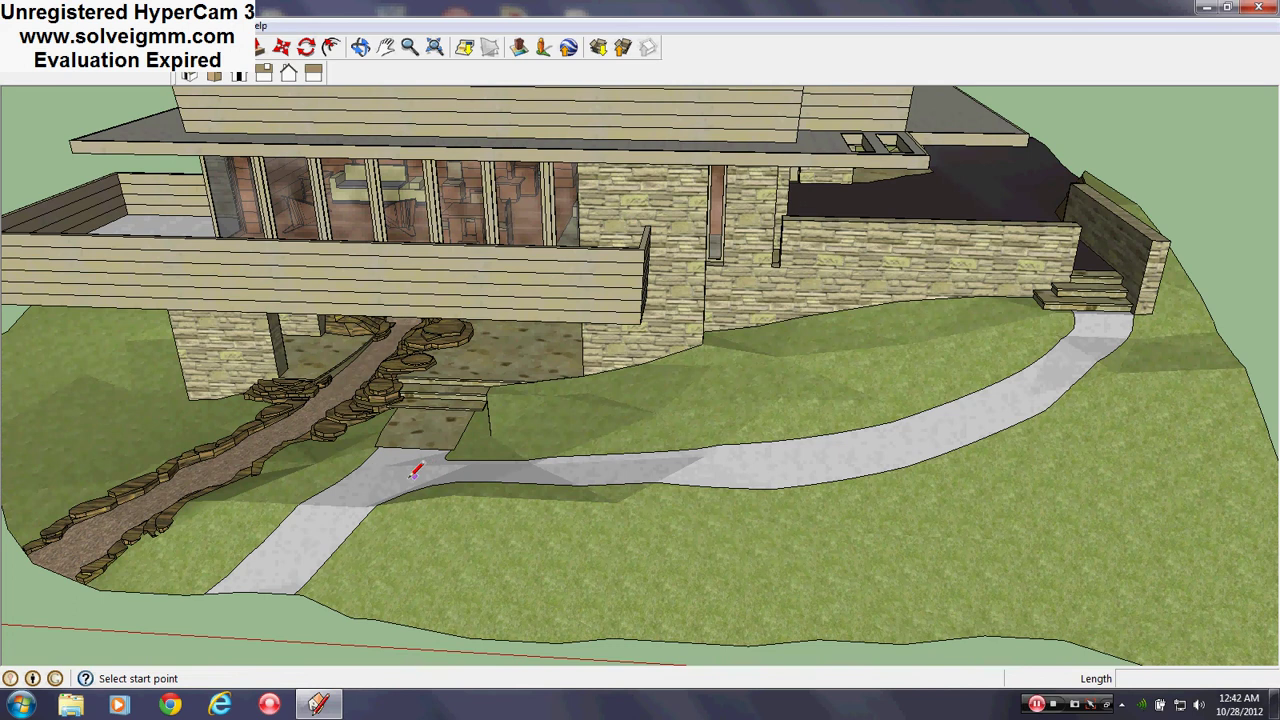
# Step: Trace the curved walkway across the lawn between the lower stream steps and the upper entrance stairs
pyautogui.scroll(3, 1085, 381)
pyautogui.moveTo(1083, 363); pyautogui.dragTo(731, 321, button='middle')
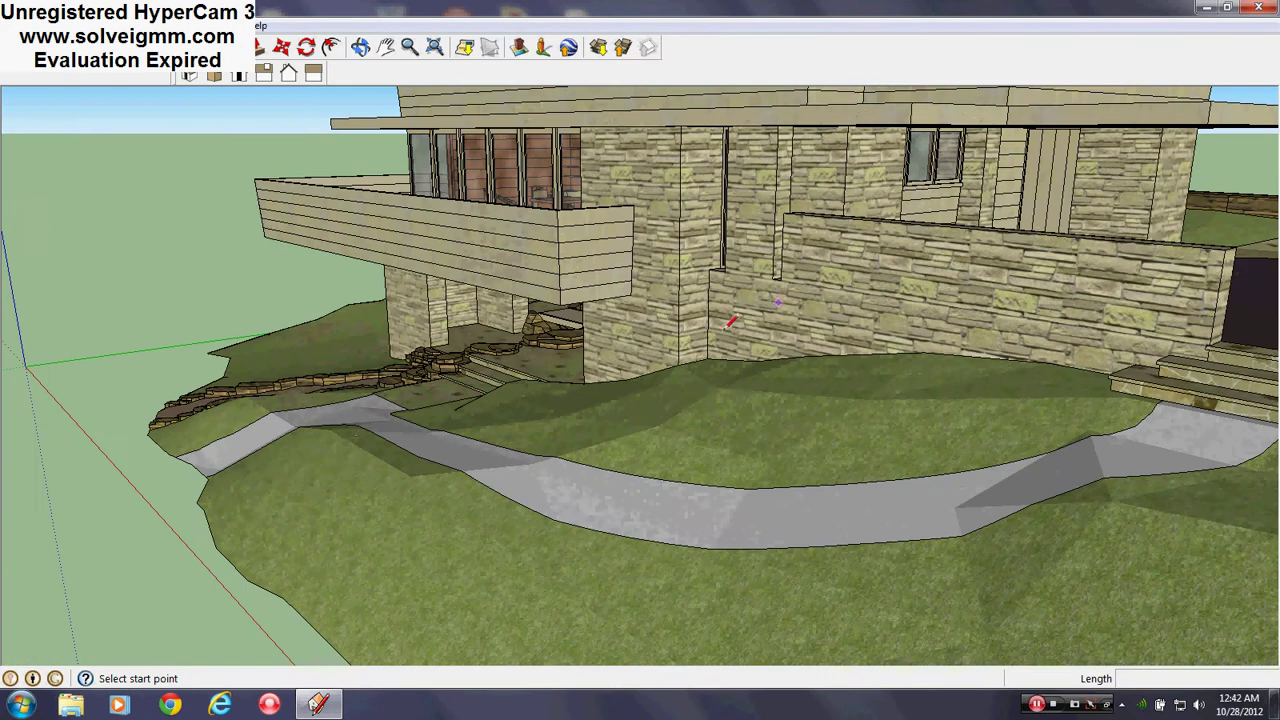
pyautogui.scroll(-3, 543, 486)
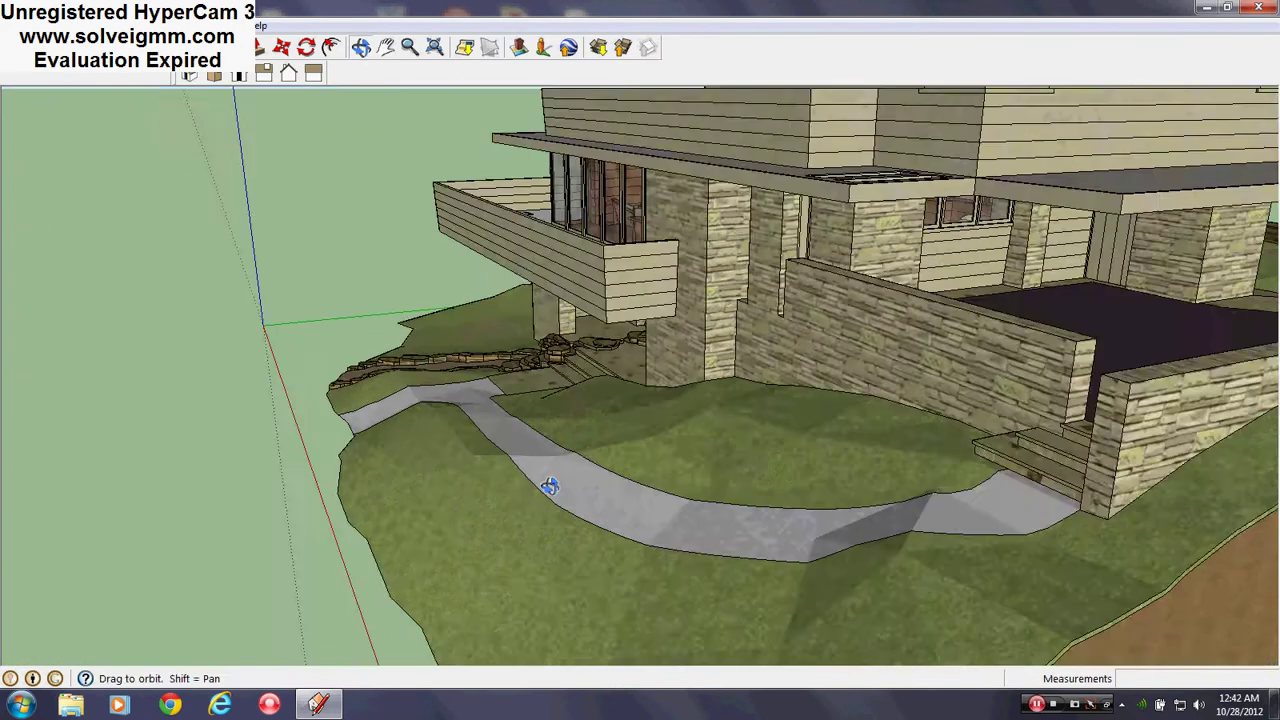
pyautogui.moveTo(543, 486); pyautogui.dragTo(320, 357, button='middle')
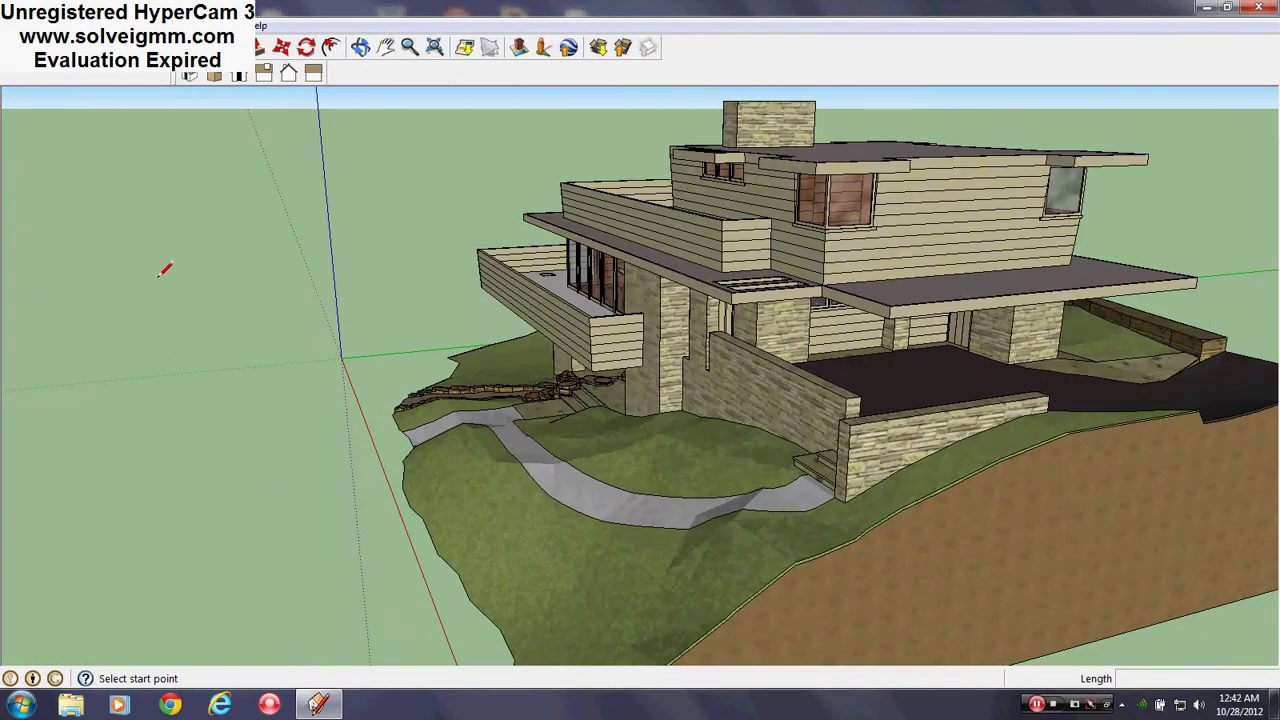
pyautogui.moveTo(377, 391); pyautogui.dragTo(594, 383, button='middle')
pyautogui.scroll(3, 823, 376)
pyautogui.moveTo(823, 376); pyautogui.dragTo(985, 398, button='middle')
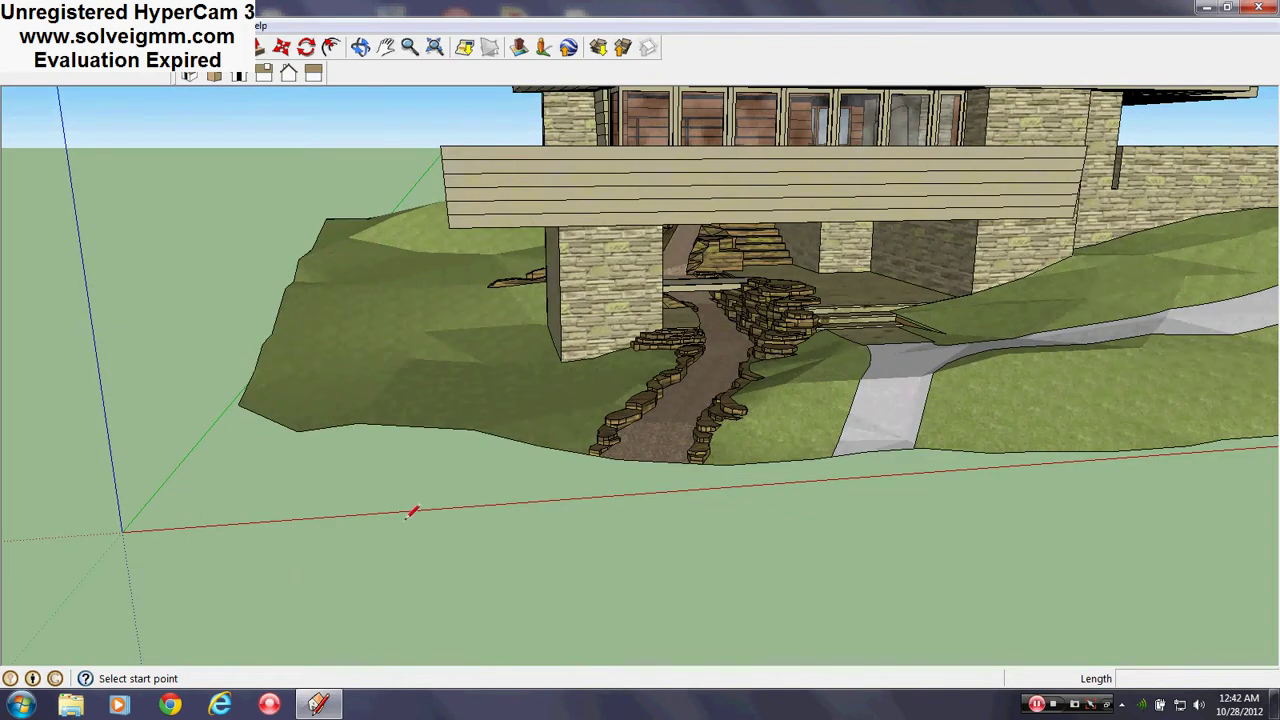
# Step: Compare the complete model from a distance and close up at the front of the site
pyautogui.scroll(-4, 578, 335)
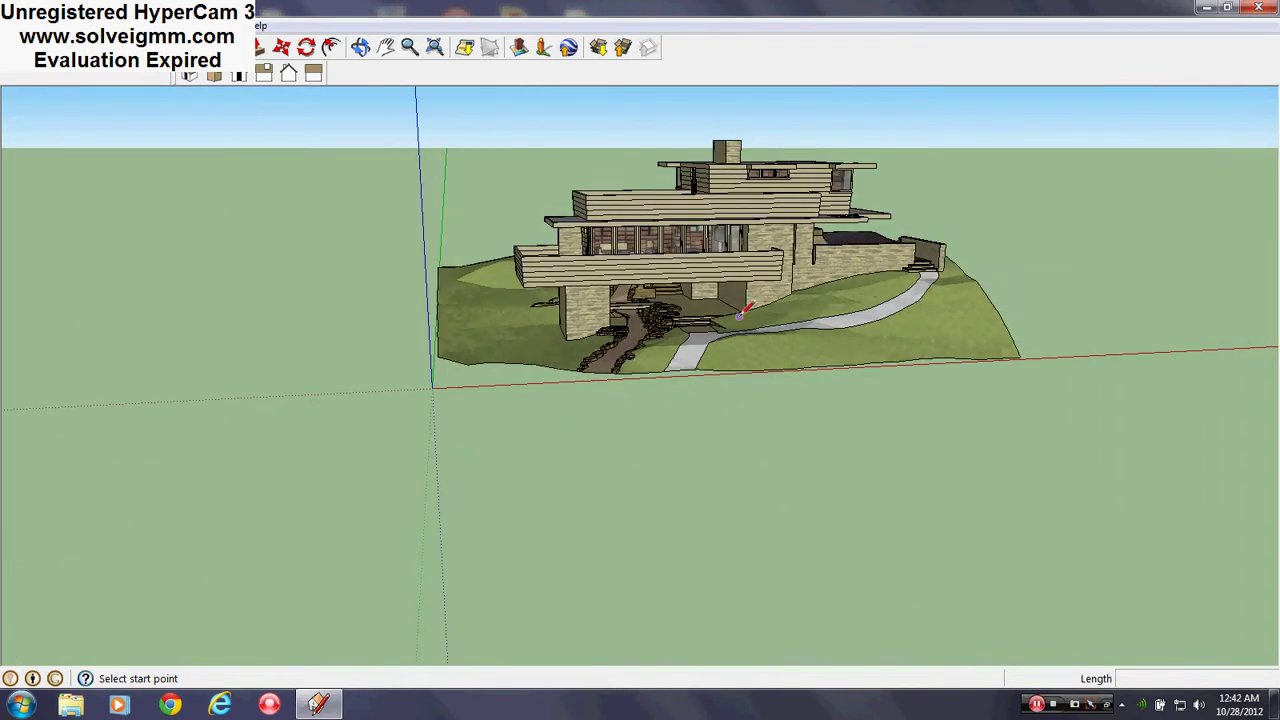
pyautogui.scroll(3, 745, 310)
pyautogui.scroll(-4, 630, 420)
pyautogui.scroll(1, 138, 548)
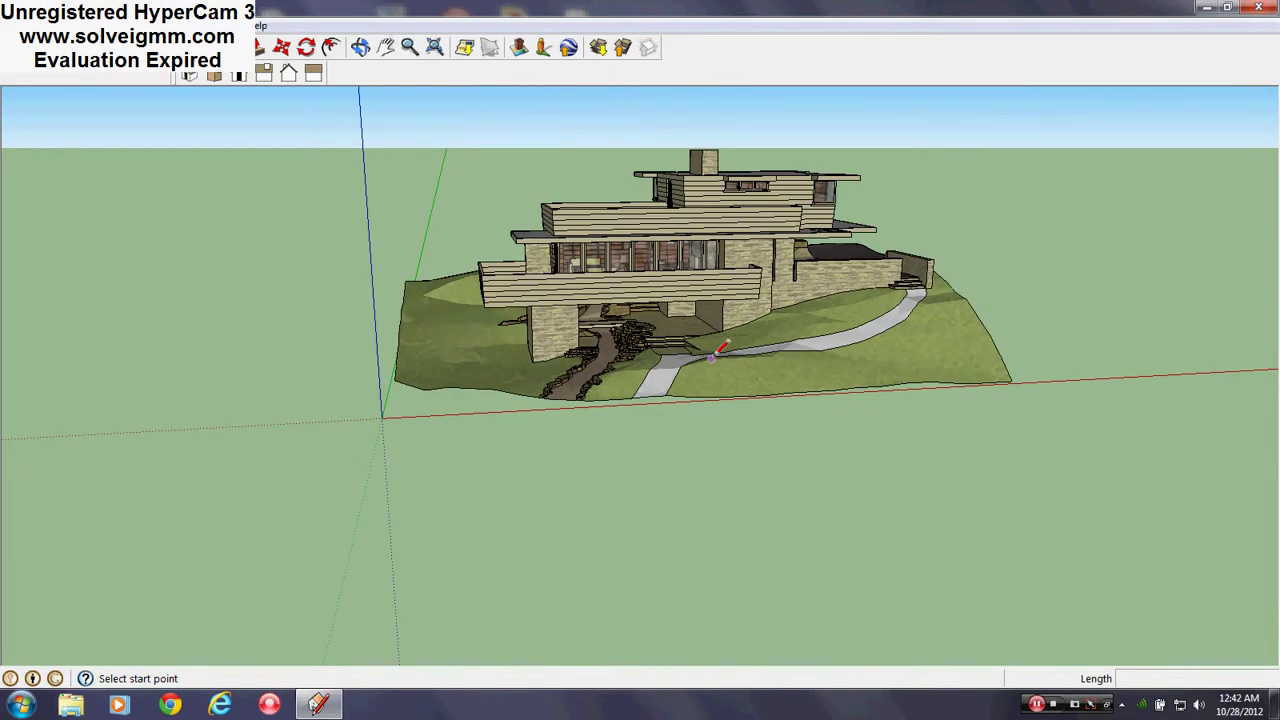
pyautogui.scroll(5, 711, 358)
pyautogui.moveTo(628, 346); pyautogui.dragTo(566, 378, button='middle')
pyautogui.scroll(-3, 566, 378)
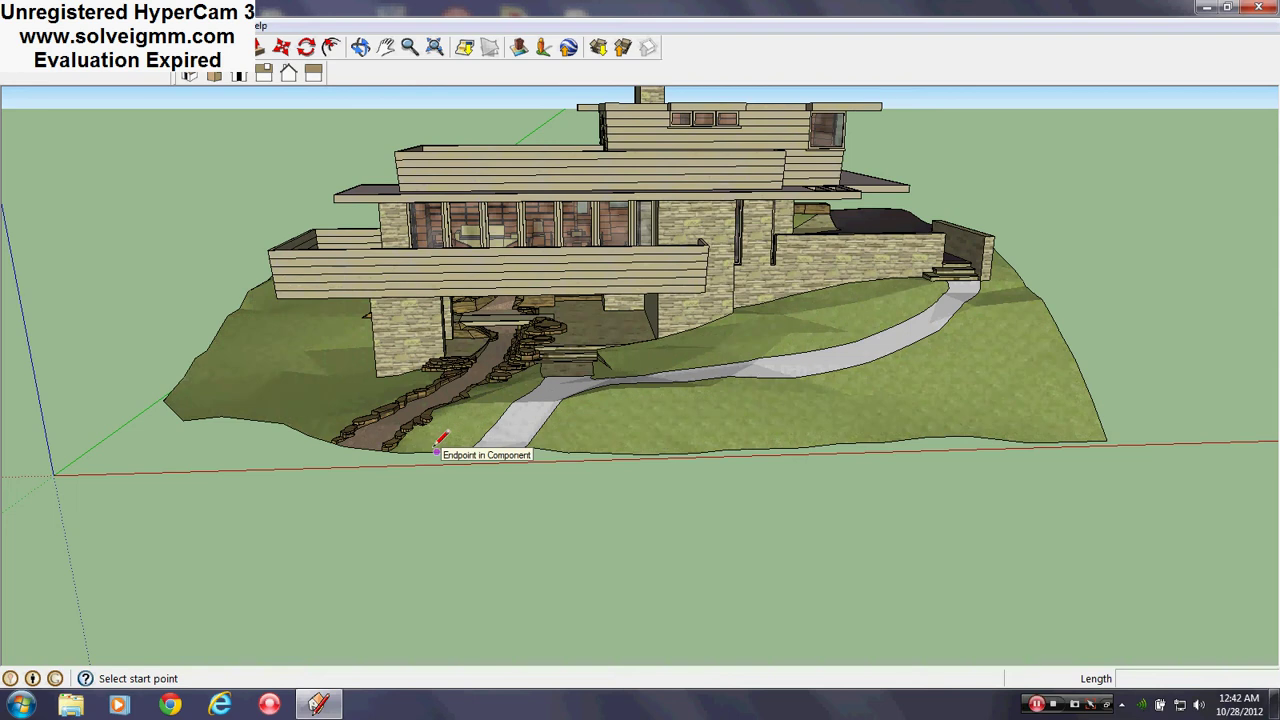
# Step: Inspect the terrain on the stream side of the house, from the balcony pier around to the rear corner
pyautogui.scroll(5, 403, 349)
pyautogui.moveTo(403, 349); pyautogui.dragTo(674, 378, button='middle')
pyautogui.scroll(-5, 672, 338)
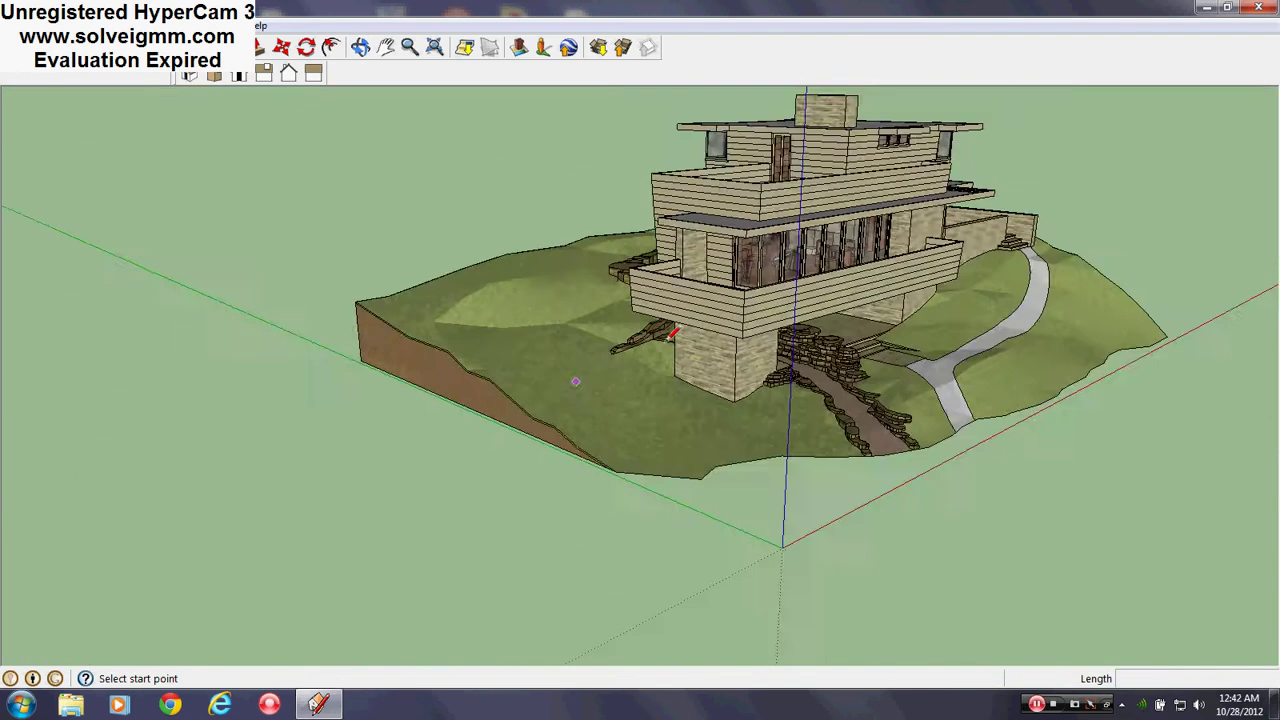
pyautogui.scroll(5, 672, 338)
pyautogui.moveTo(600, 350); pyautogui.dragTo(851, 400, button='middle')
pyautogui.scroll(-5, 851, 400)
pyautogui.scroll(3, 403, 449)
pyautogui.moveTo(403, 449); pyautogui.dragTo(518, 318, button='middle')
pyautogui.scroll(-2, 514, 325)
pyautogui.scroll(2, 437, 497)
pyautogui.moveTo(433, 494); pyautogui.dragTo(568, 470, button='middle')
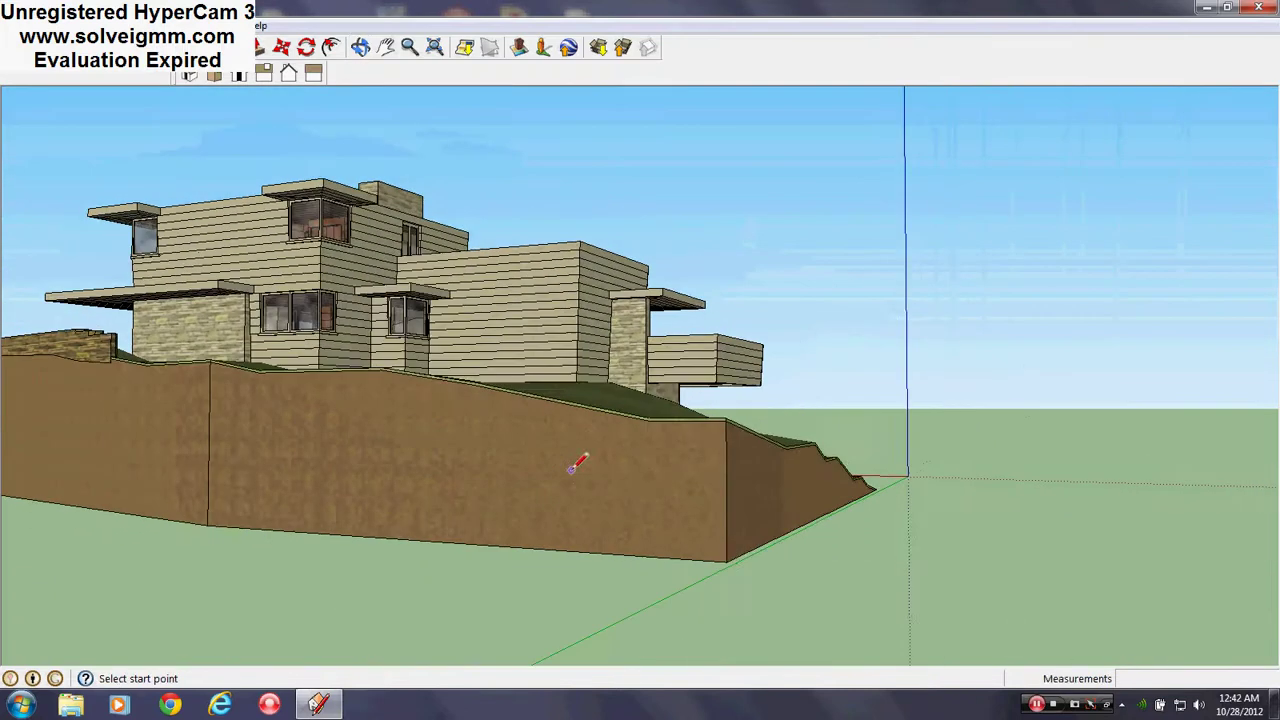
# Step: Examine the cut earth faces and ground profile along the rear of the terrain
pyautogui.scroll(4, 61, 355)
pyautogui.scroll(1, 63, 355)
pyautogui.moveTo(424, 415); pyautogui.dragTo(860, 454, button='middle')
pyautogui.scroll(-2, 862, 452)
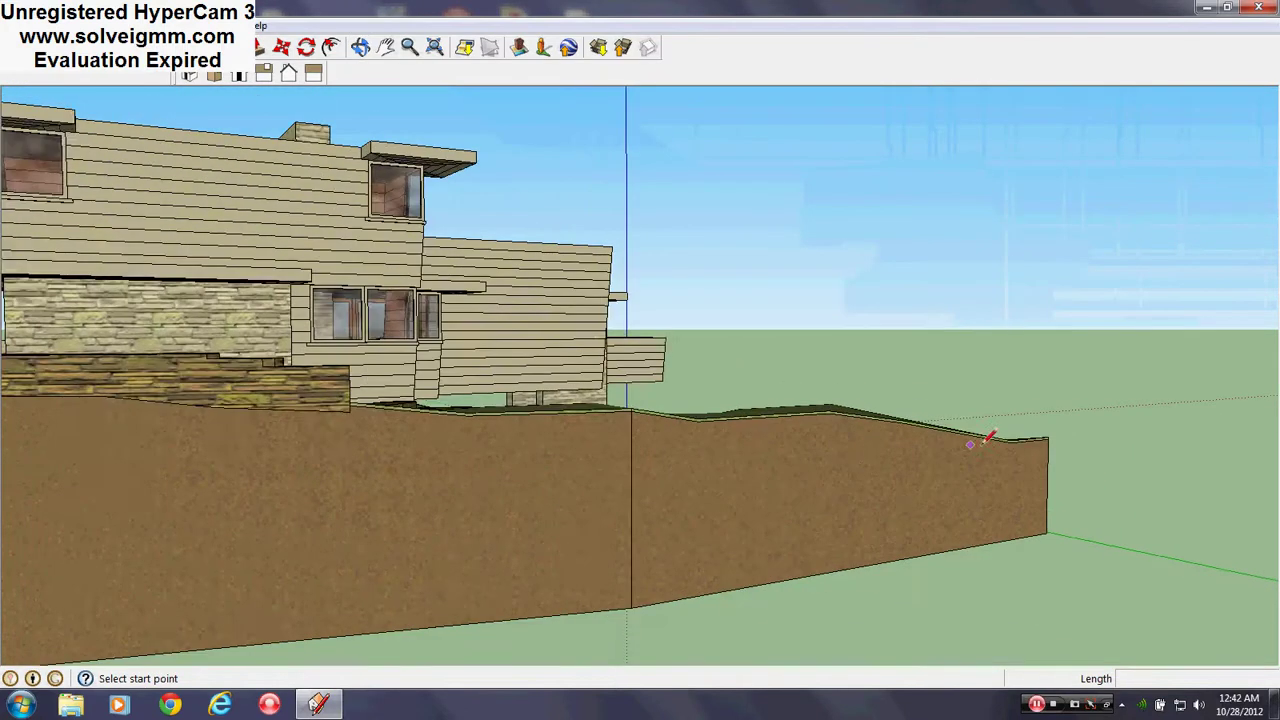
pyautogui.scroll(-4, 980, 445)
pyautogui.moveTo(510, 448)
pyautogui.mouseDown(button='middle')
pyautogui.moveTo(531, 523)
pyautogui.moveTo(430, 487)
pyautogui.mouseUp(button='middle')
pyautogui.scroll(5, 566, 560)
pyautogui.scroll(-4, 488, 500)
pyautogui.moveTo(505, 524)
pyautogui.mouseDown(button='middle')
pyautogui.moveTo(533, 490)
pyautogui.moveTo(785, 520)
pyautogui.moveTo(720, 543)
pyautogui.moveTo(707, 516)
pyautogui.mouseUp(button='middle')
pyautogui.scroll(2, 533, 490)
pyautogui.scroll(-4, 486, 480)
# Step: Inspect the driveway corner of the house, including the carport roof, retaining wall and upper roof
pyautogui.press('l')
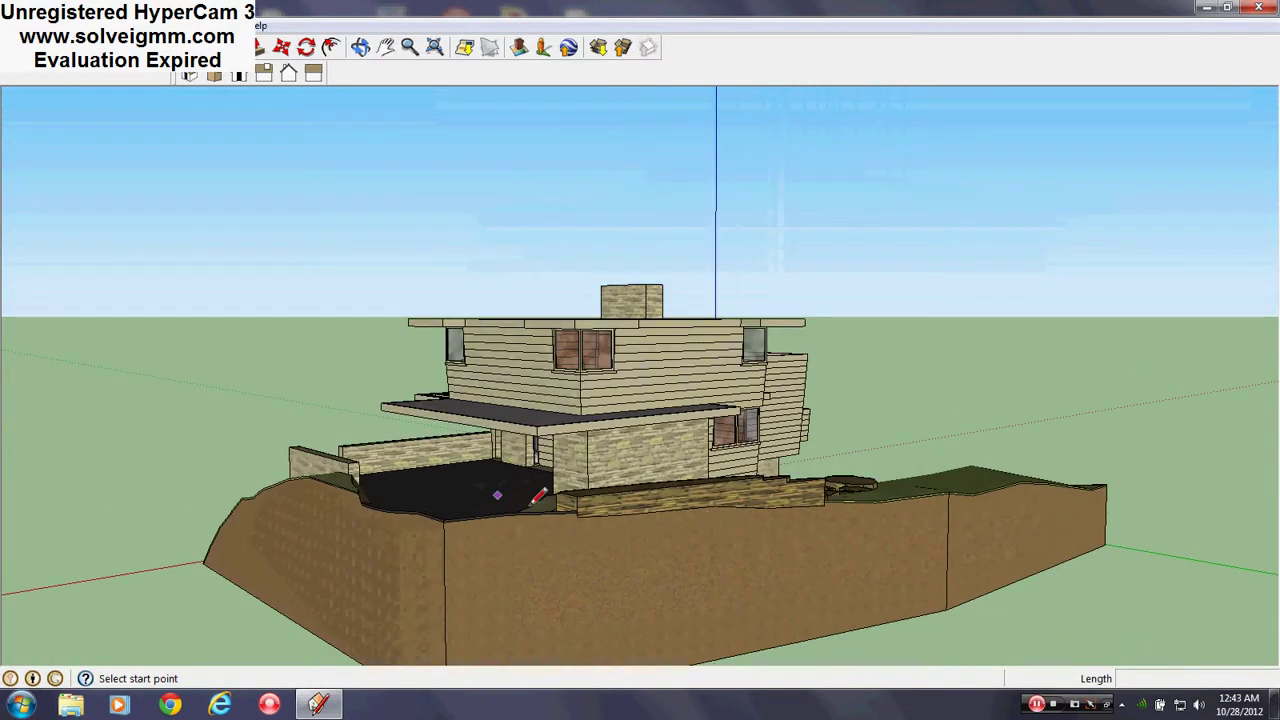
pyautogui.moveTo(538, 495)
pyautogui.mouseDown(button='middle')
pyautogui.moveTo(523, 517)
pyautogui.moveTo(491, 491)
pyautogui.mouseUp(button='middle')
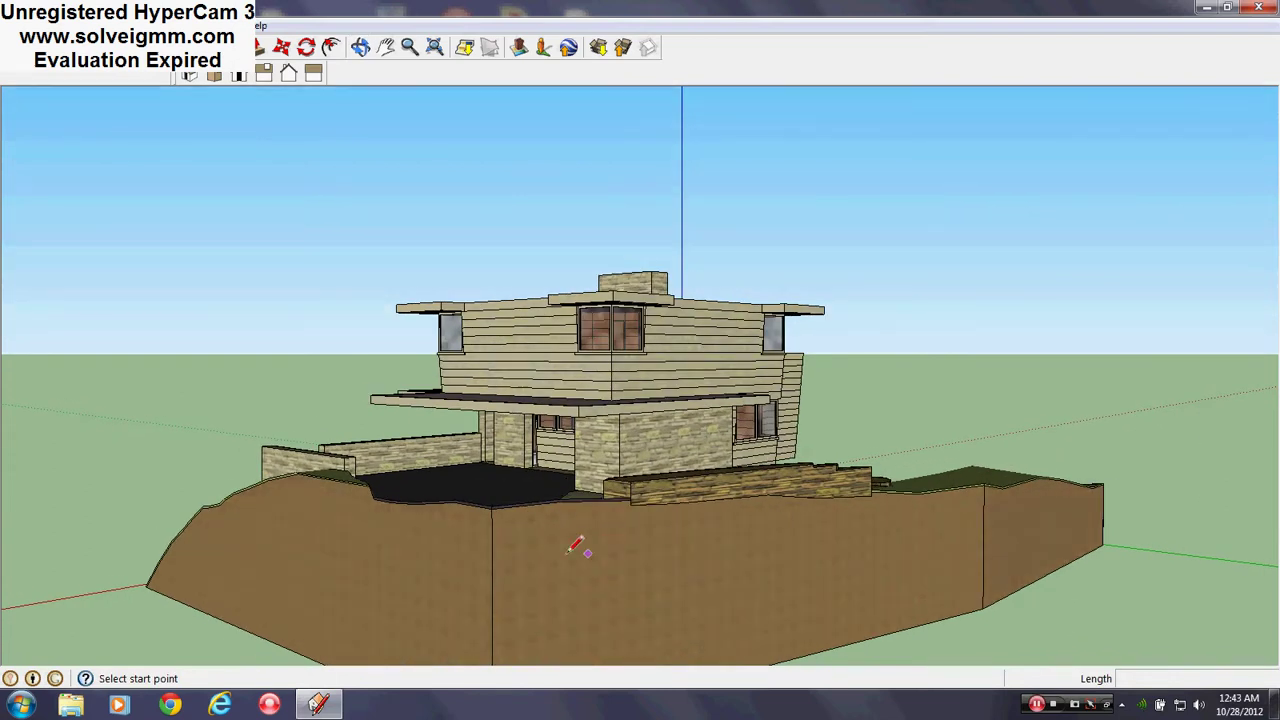
pyautogui.scroll(-2, 494, 508)
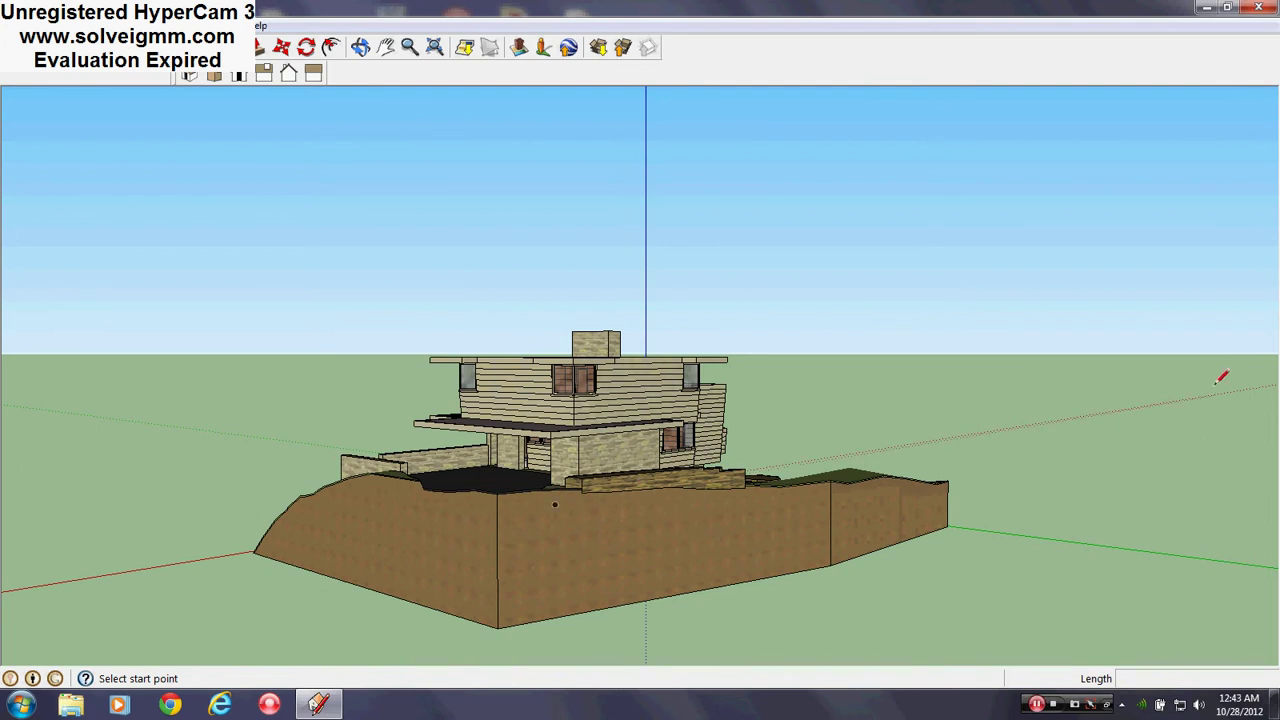
pyautogui.scroll(5, 497, 516)
pyautogui.moveTo(503, 468)
pyautogui.mouseDown(button='middle')
pyautogui.moveTo(520, 494)
pyautogui.moveTo(506, 520)
pyautogui.mouseUp(button='middle')
pyautogui.scroll(-3, 505, 523)
pyautogui.scroll(2, 512, 516)
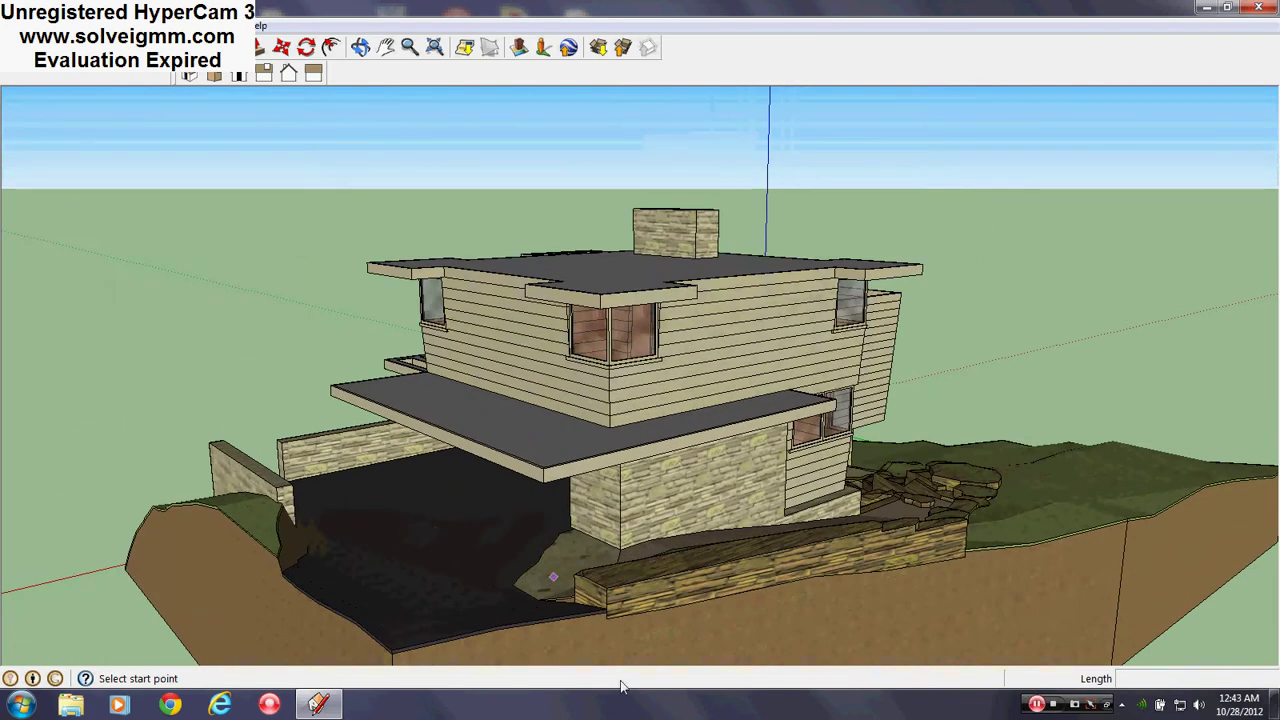
# Step: Examine the driveway side of the house, covering the corner windows, carport roof, stone walls and paved surface
pyautogui.moveTo(552, 628)
pyautogui.mouseDown(button='middle')
pyautogui.moveTo(486, 591)
pyautogui.moveTo(486, 606)
pyautogui.moveTo(423, 611)
pyautogui.moveTo(471, 594)
pyautogui.moveTo(457, 609)
pyautogui.moveTo(457, 586)
pyautogui.moveTo(480, 595)
pyautogui.moveTo(486, 572)
pyautogui.mouseUp(button='middle')
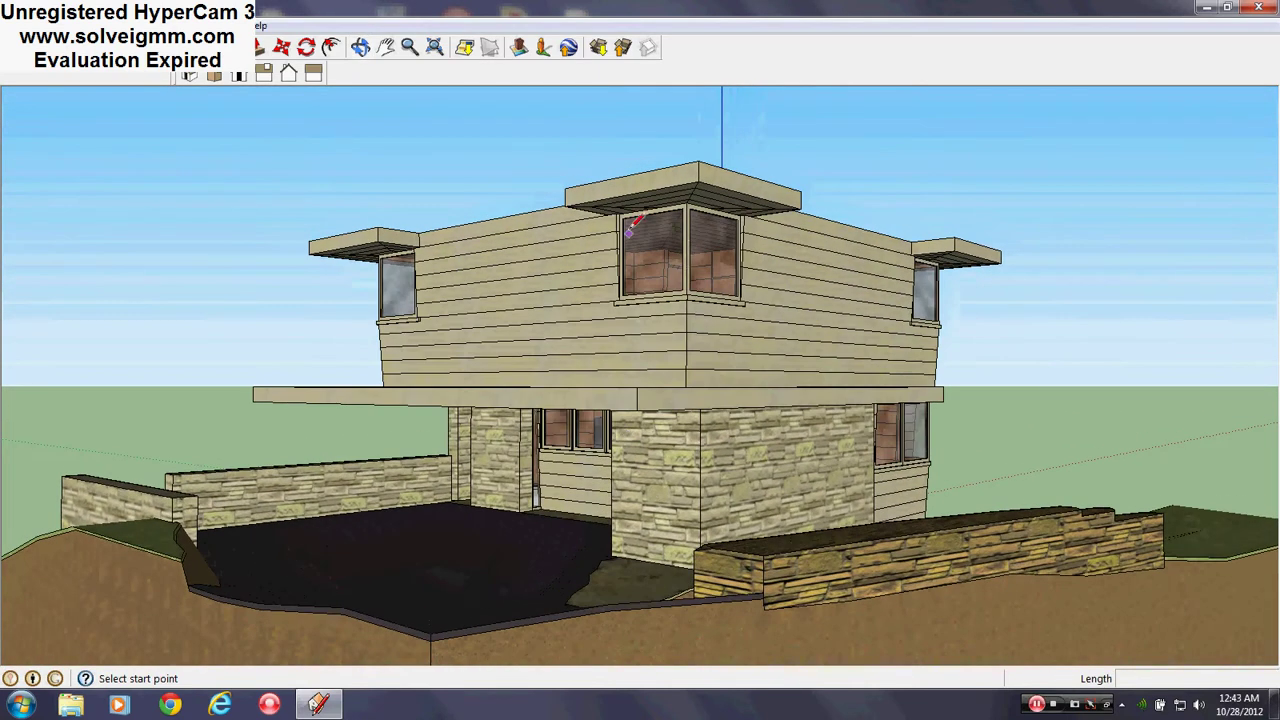
pyautogui.moveTo(676, 312)
pyautogui.mouseDown(button='middle')
pyautogui.moveTo(629, 420)
pyautogui.moveTo(600, 440)
pyautogui.mouseUp(button='middle')
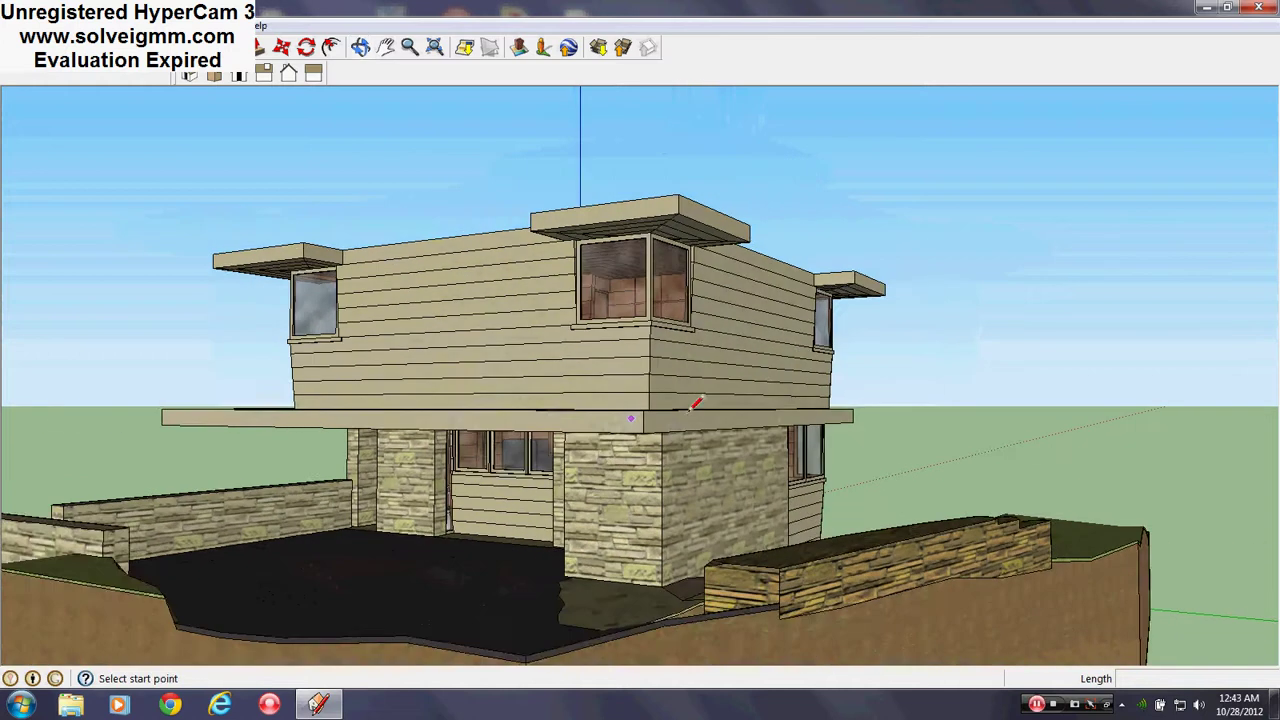
pyautogui.moveTo(443, 557)
pyautogui.mouseDown(button='middle')
pyautogui.moveTo(655, 600)
pyautogui.moveTo(560, 600)
pyautogui.mouseUp(button='middle')
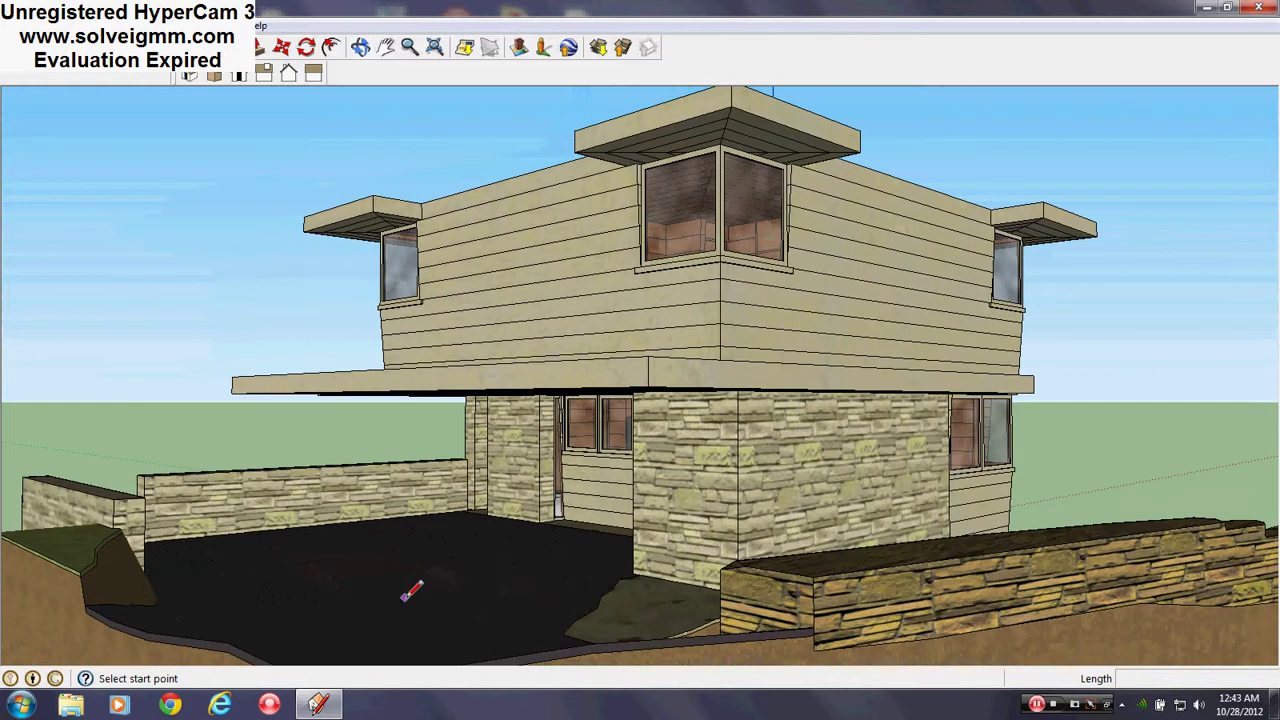
pyautogui.moveTo(417, 586)
pyautogui.mouseDown(button='middle')
pyautogui.moveTo(437, 594)
pyautogui.moveTo(285, 655)
pyautogui.moveTo(677, 594)
pyautogui.moveTo(378, 535)
pyautogui.mouseUp(button='middle')
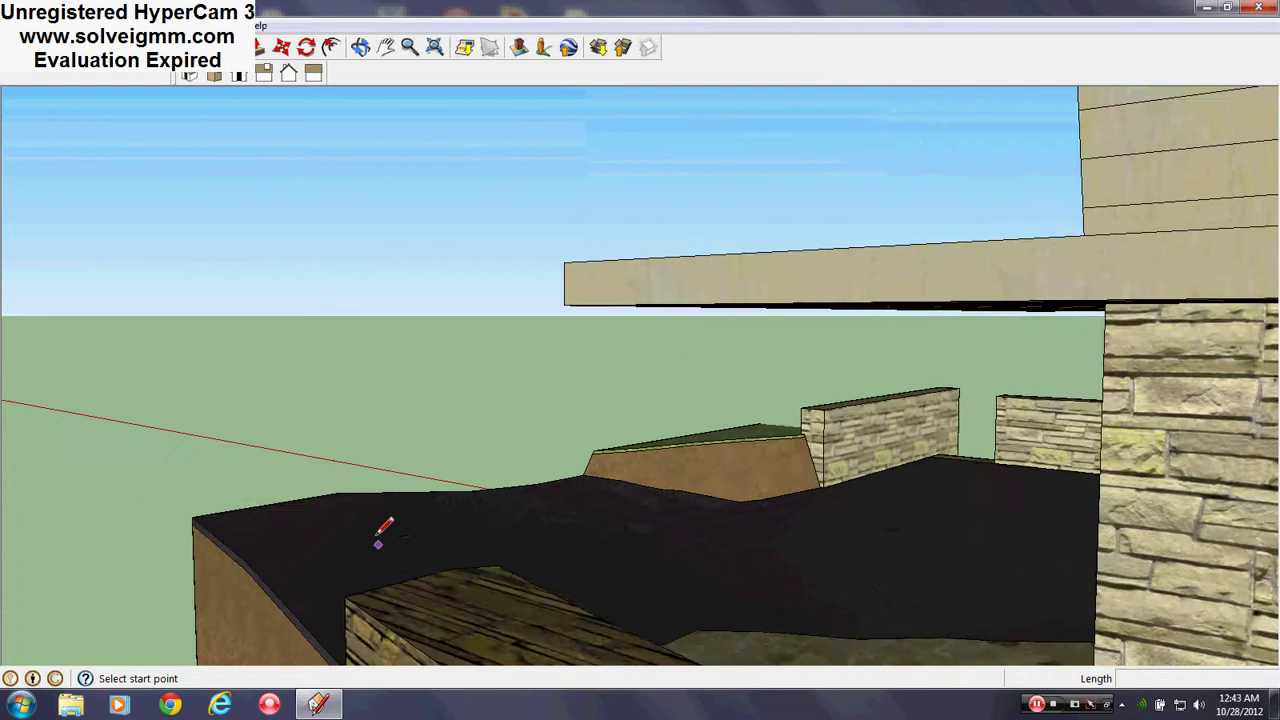
pyautogui.scroll(-2, 378, 540)
pyautogui.scroll(3, 400, 545)
pyautogui.moveTo(797, 478)
pyautogui.mouseDown(button='middle')
pyautogui.moveTo(357, 594)
pyautogui.moveTo(286, 480)
pyautogui.moveTo(130, 425)
pyautogui.moveTo(145, 343)
pyautogui.moveTo(586, 480)
pyautogui.moveTo(623, 466)
pyautogui.moveTo(643, 409)
pyautogui.moveTo(610, 520)
pyautogui.mouseUp(button='middle')
pyautogui.scroll(4, 606, 525)
pyautogui.moveTo(856, 312)
pyautogui.mouseDown(button='middle')
pyautogui.moveTo(413, 446)
pyautogui.moveTo(586, 380)
pyautogui.moveTo(511, 371)
pyautogui.mouseUp(button='middle')
pyautogui.scroll(-4, 413, 446)
pyautogui.scroll(5, 116, 436)
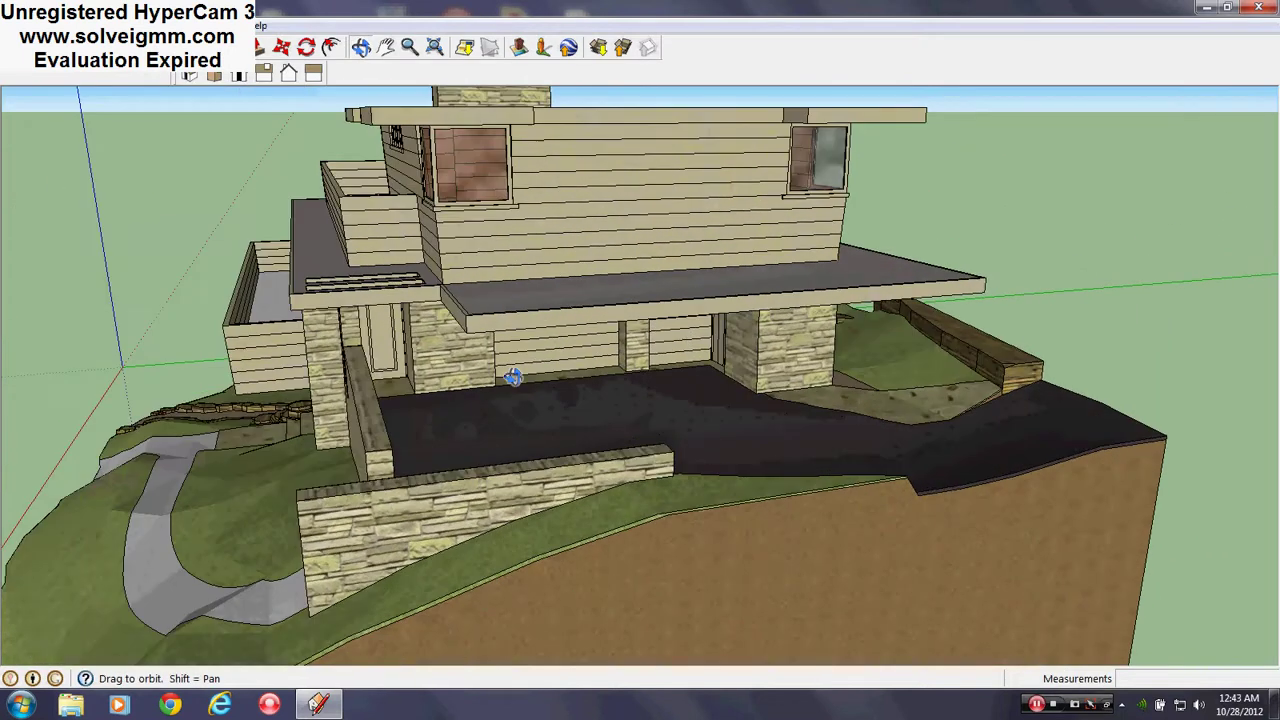
# Step: Inspect the area beyond the carport down to the flagstone patio, stepped rocks and slab bridge over the stream
pyautogui.scroll(-3, 511, 371)
pyautogui.scroll(5, 618, 415)
pyautogui.moveTo(618, 415); pyautogui.dragTo(452, 348, button='middle')
pyautogui.moveTo(660, 345)
pyautogui.mouseDown(button='middle')
pyautogui.moveTo(602, 396)
pyautogui.moveTo(440, 372)
pyautogui.mouseUp(button='middle')
pyautogui.scroll(3, 604, 398)
pyautogui.scroll(-2, 440, 372)
pyautogui.moveTo(22, 398)
pyautogui.mouseDown(button='middle')
pyautogui.moveTo(463, 540)
pyautogui.moveTo(560, 523)
pyautogui.mouseUp(button='middle')
pyautogui.scroll(7, 657, 329)
pyautogui.moveTo(606, 312)
pyautogui.mouseDown(button='middle')
pyautogui.moveTo(586, 409)
pyautogui.moveTo(114, 509)
pyautogui.moveTo(163, 449)
pyautogui.moveTo(302, 337)
pyautogui.mouseUp(button='middle')
pyautogui.scroll(5, 302, 337)
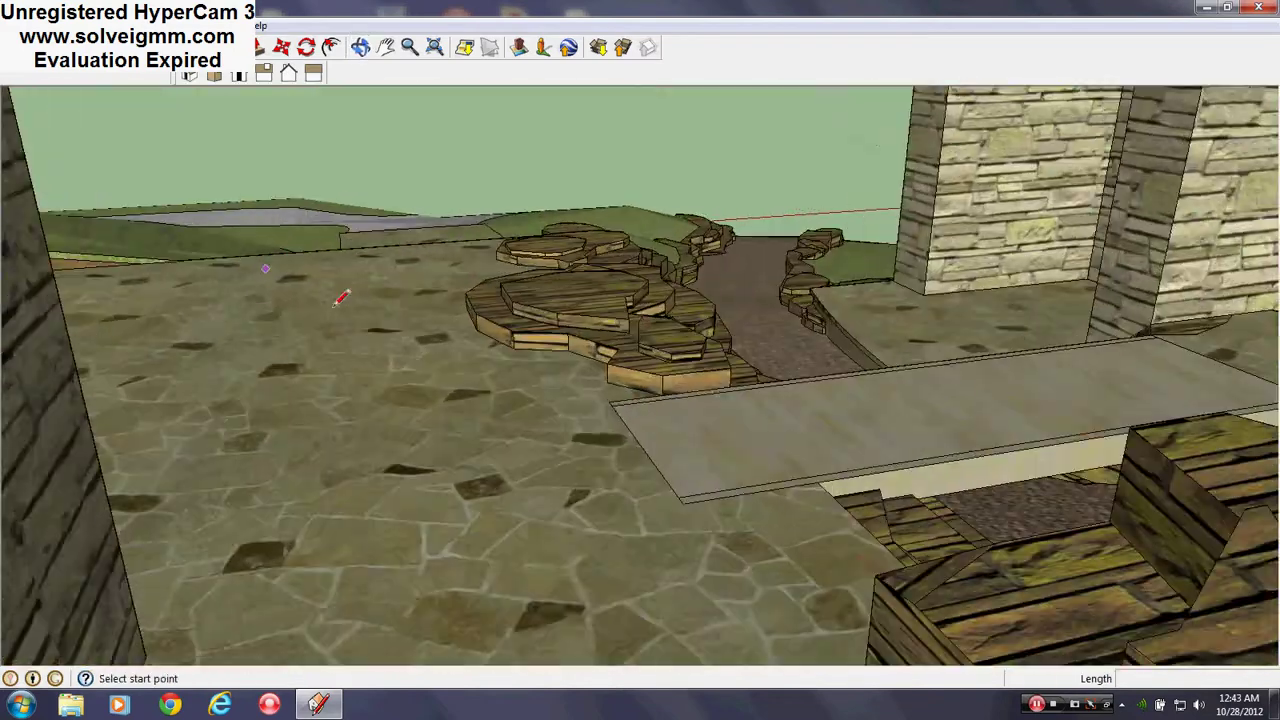
pyautogui.moveTo(343, 296)
pyautogui.mouseDown(button='middle')
pyautogui.moveTo(789, 603)
pyautogui.moveTo(737, 344)
pyautogui.moveTo(700, 309)
pyautogui.mouseUp(button='middle')
pyautogui.scroll(3, 734, 380)
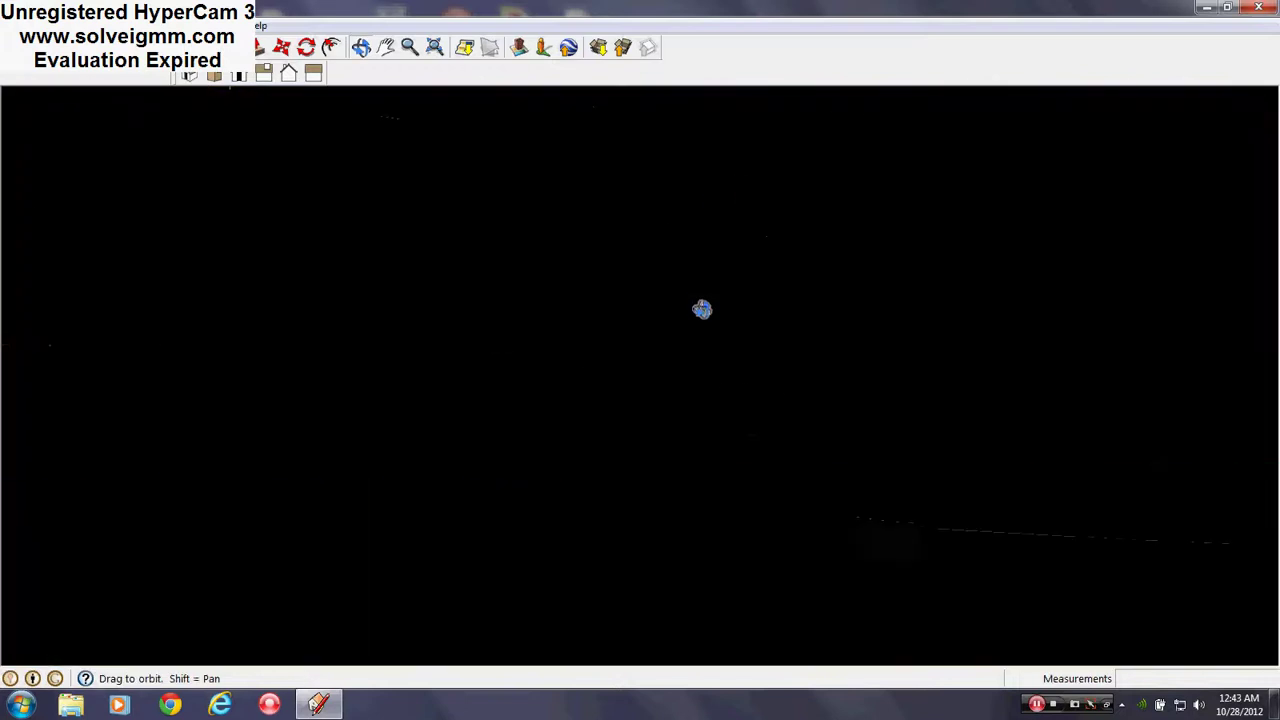
# Step: Examine the plank-lined soffits beneath the overhanging floors and where they meet the stone walls
pyautogui.press('l')
pyautogui.moveTo(563, 418)
pyautogui.mouseDown(button='middle')
pyautogui.moveTo(234, 414)
pyautogui.moveTo(366, 423)
pyautogui.moveTo(200, 237)
pyautogui.moveTo(541, 464)
pyautogui.moveTo(300, 300)
pyautogui.mouseUp(button='middle')
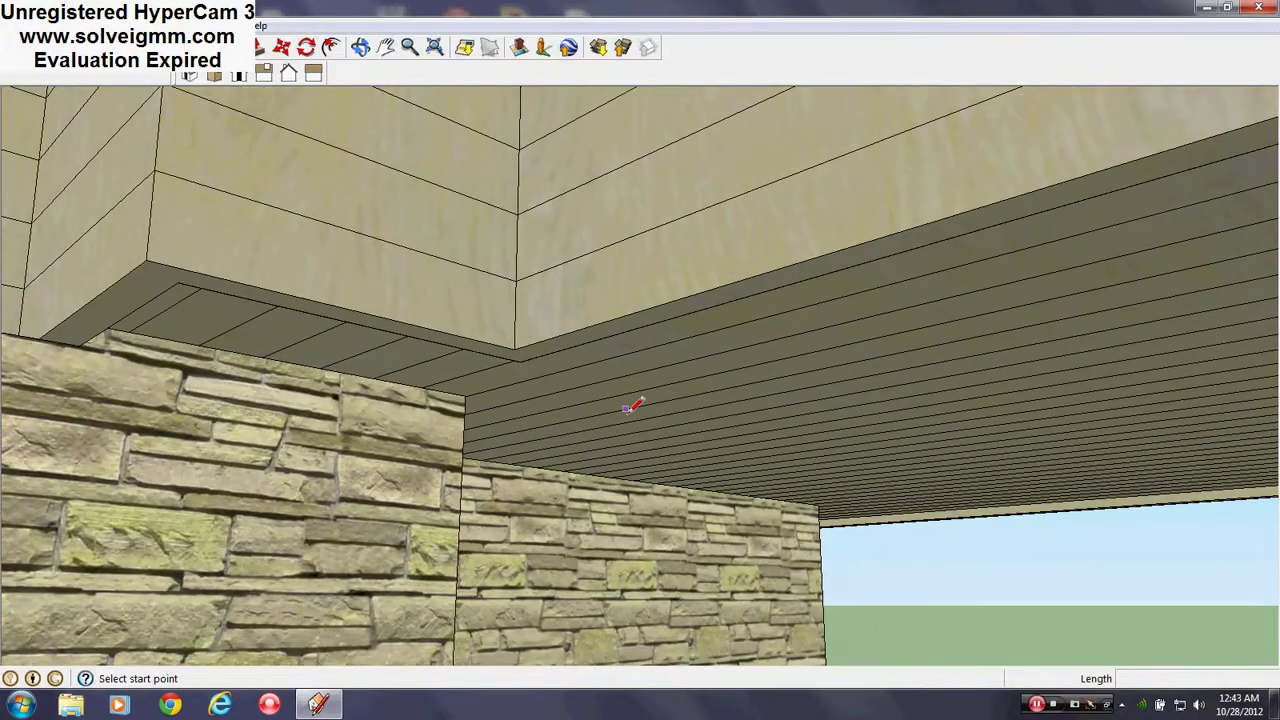
pyautogui.moveTo(626, 407); pyautogui.dragTo(245, 368, button='middle')
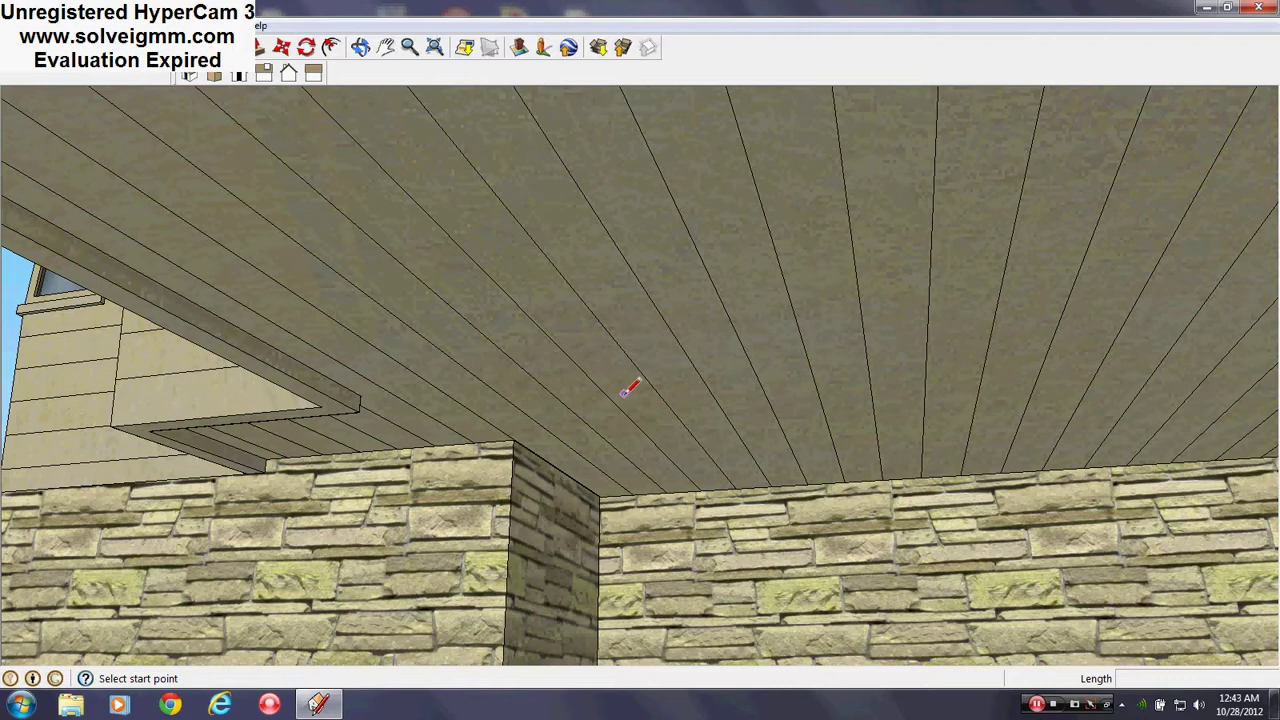
pyautogui.moveTo(627, 389); pyautogui.dragTo(534, 394, button='middle')
pyautogui.scroll(5, 560, 445)
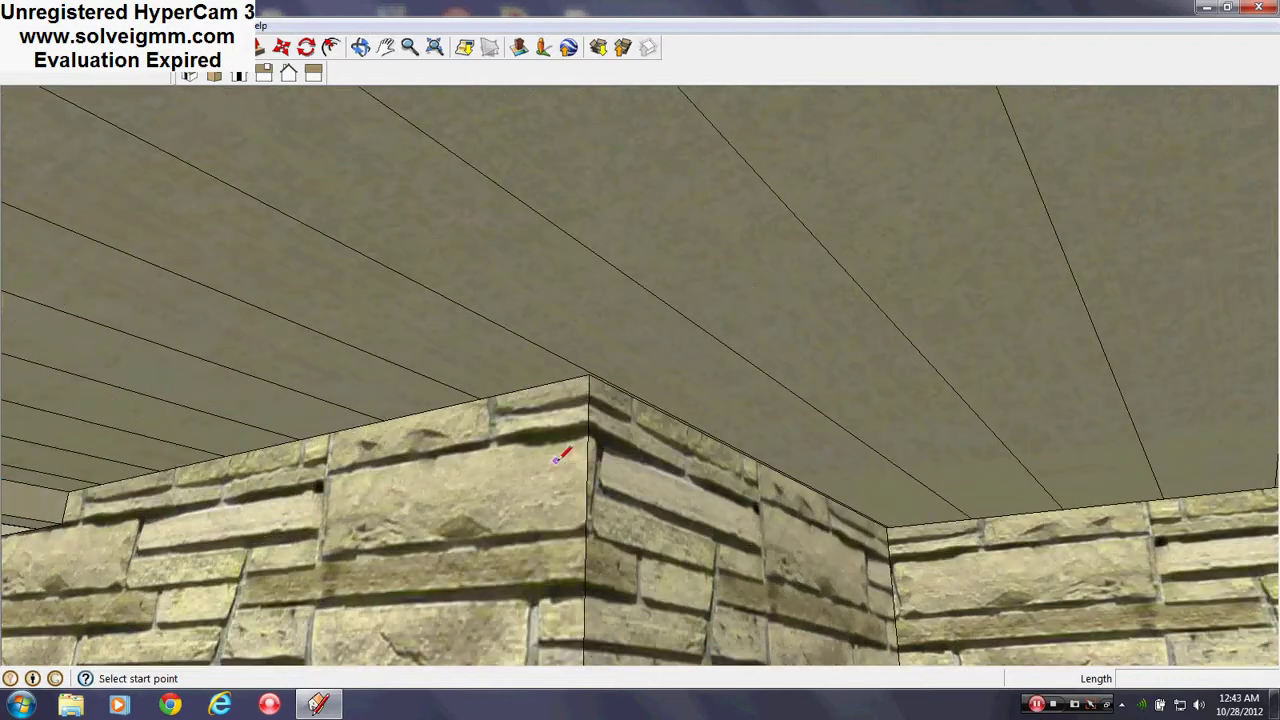
pyautogui.scroll(-6, 560, 455)
pyautogui.moveTo(560, 460)
pyautogui.mouseDown(button='middle')
pyautogui.moveTo(443, 466)
pyautogui.moveTo(570, 503)
pyautogui.moveTo(391, 531)
pyautogui.moveTo(397, 514)
pyautogui.mouseUp(button='middle')
pyautogui.scroll(-4, 567, 508)
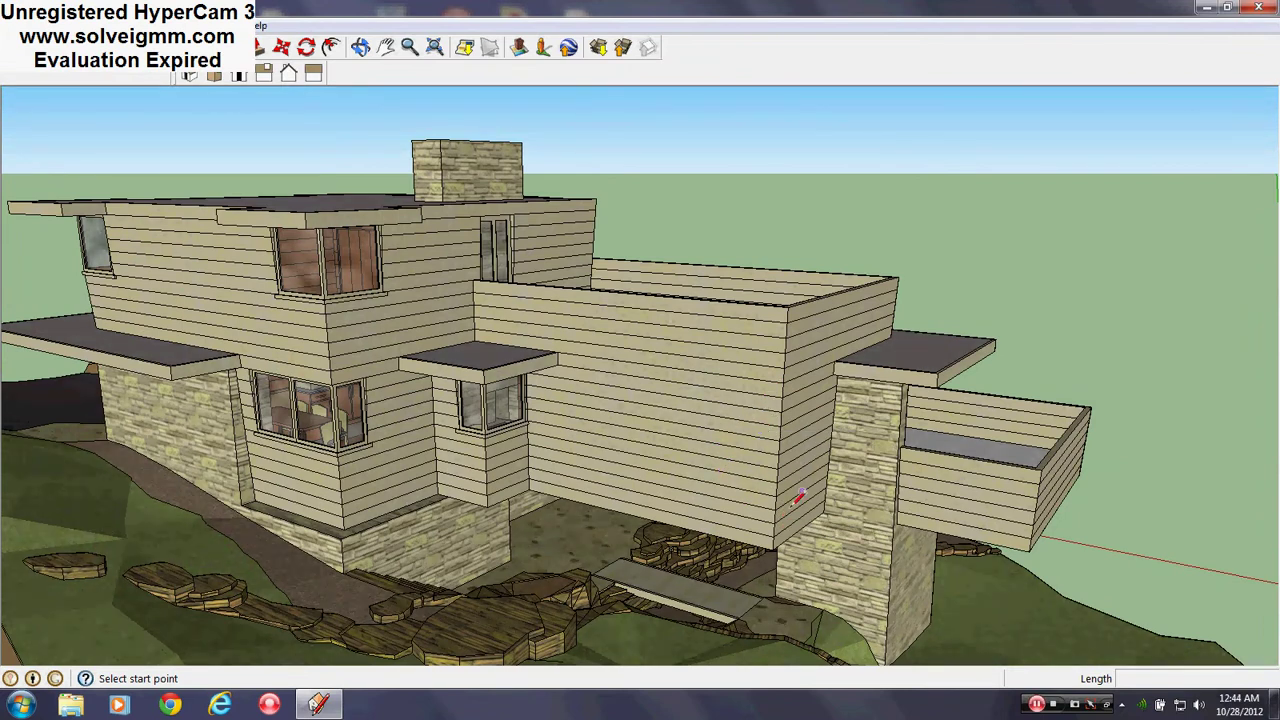
# Step: Inspect the cantilevered siding volume above the slab bridge, including its lower corner and the small bay window beside it
pyautogui.scroll(4, 835, 555)
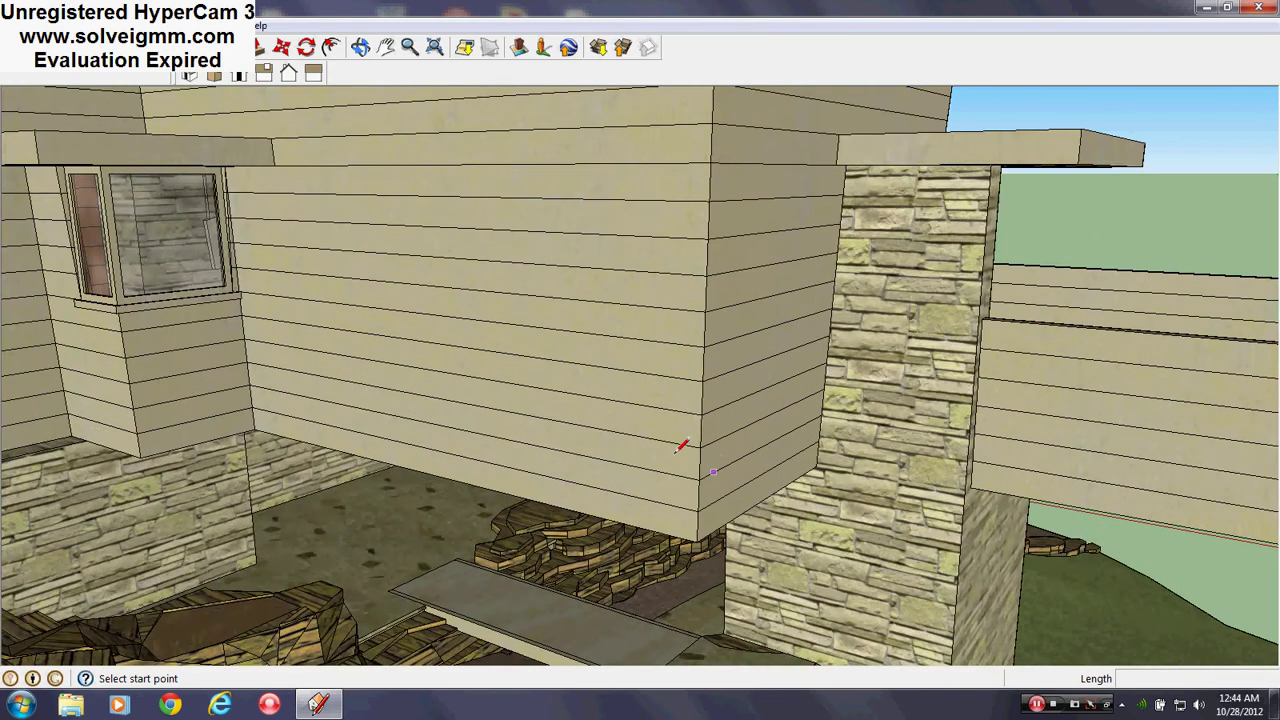
pyautogui.moveTo(680, 443)
pyautogui.mouseDown(button='middle')
pyautogui.moveTo(794, 429)
pyautogui.moveTo(680, 477)
pyautogui.mouseUp(button='middle')
pyautogui.scroll(2, 526, 460)
pyautogui.moveTo(526, 460)
pyautogui.mouseDown(button='middle')
pyautogui.moveTo(677, 437)
pyautogui.moveTo(749, 383)
pyautogui.moveTo(765, 612)
pyautogui.mouseUp(button='middle')
pyautogui.scroll(-2, 765, 612)
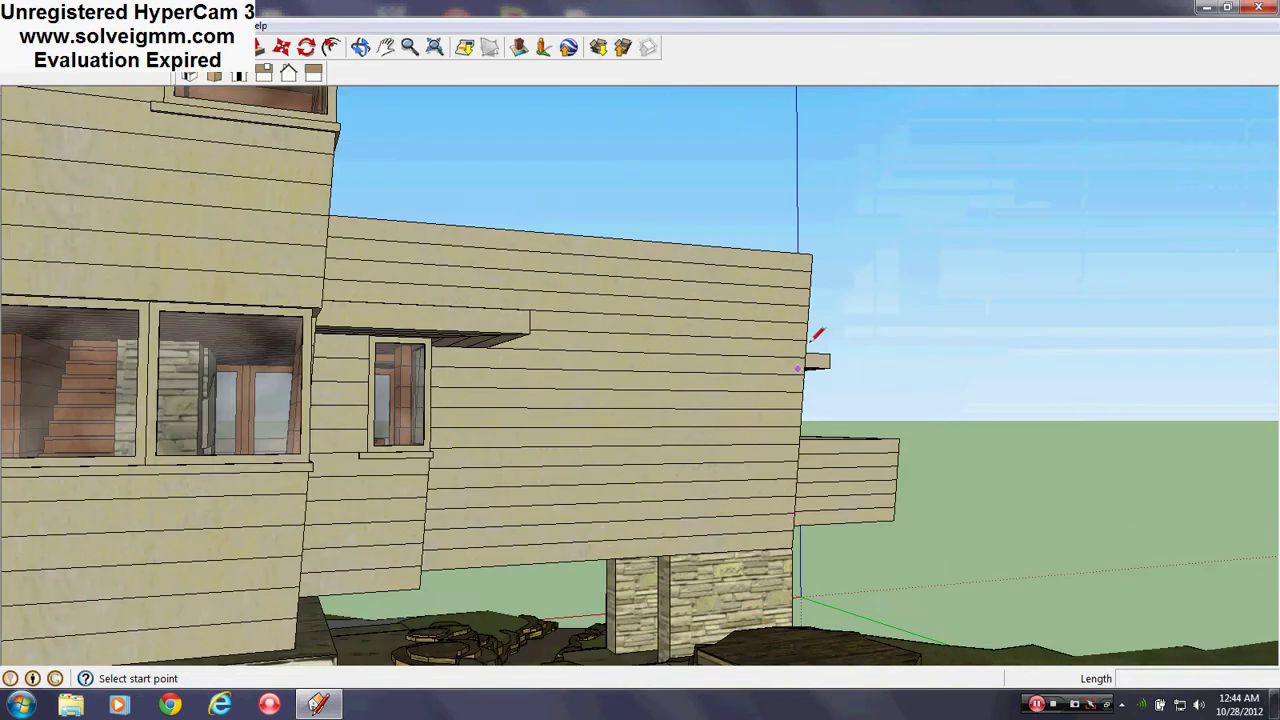
pyautogui.moveTo(788, 295)
pyautogui.mouseDown(button='middle')
pyautogui.moveTo(511, 431)
pyautogui.moveTo(660, 446)
pyautogui.moveTo(464, 457)
pyautogui.mouseUp(button='middle')
pyautogui.scroll(3, 741, 446)
pyautogui.moveTo(953, 513)
pyautogui.mouseDown(button='middle')
pyautogui.moveTo(829, 531)
pyautogui.moveTo(967, 513)
pyautogui.mouseUp(button='middle')
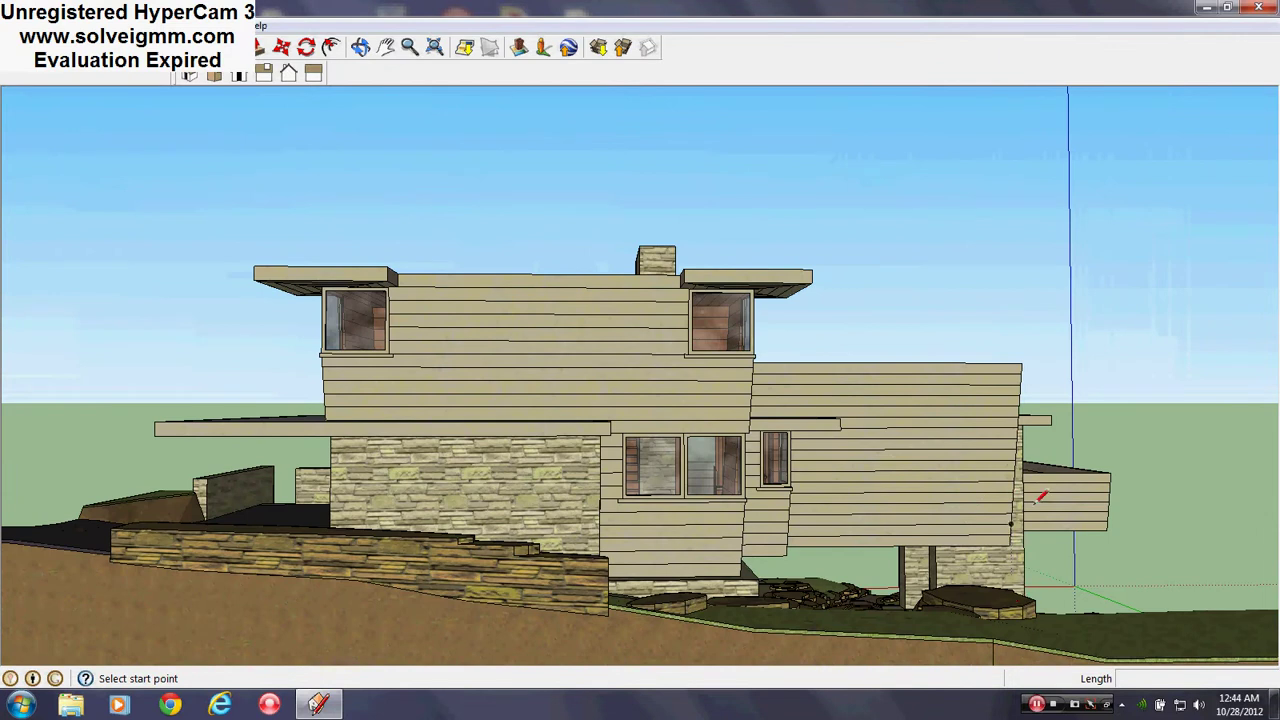
# Step: Review the stream-side elevation from the balcony corner, including the corner windows, flat overhangs, stone pier and rock ledges
pyautogui.scroll(4, 1000, 553)
pyautogui.moveTo(994, 555); pyautogui.dragTo(701, 571, button='middle')
pyautogui.scroll(-3, 571, 463)
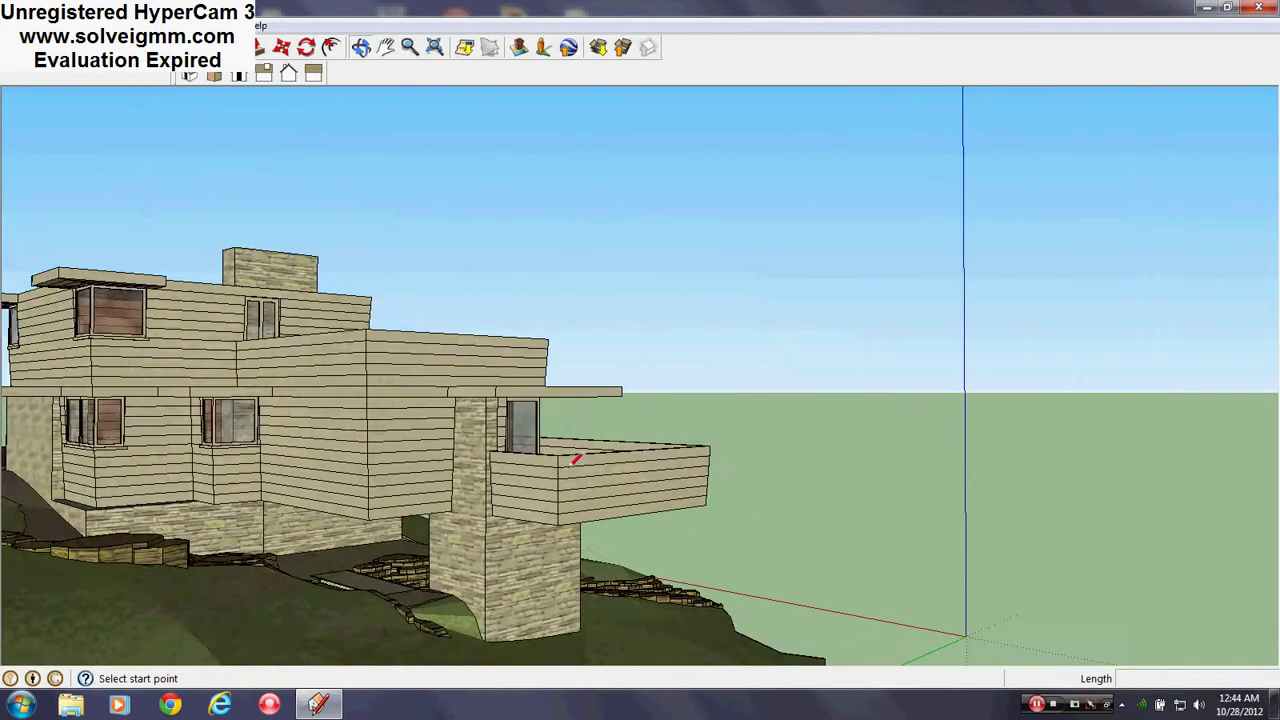
pyautogui.scroll(2, 310, 488)
pyautogui.moveTo(304, 497); pyautogui.dragTo(360, 482, button='middle')
pyautogui.scroll(-2, 571, 506)
pyautogui.scroll(2, 251, 509)
pyautogui.moveTo(440, 530)
pyautogui.mouseDown(button='middle')
pyautogui.moveTo(386, 534)
pyautogui.moveTo(440, 530)
pyautogui.mouseUp(button='middle')
pyautogui.scroll(-1, 312, 520)
pyautogui.scroll(2, 318, 508)
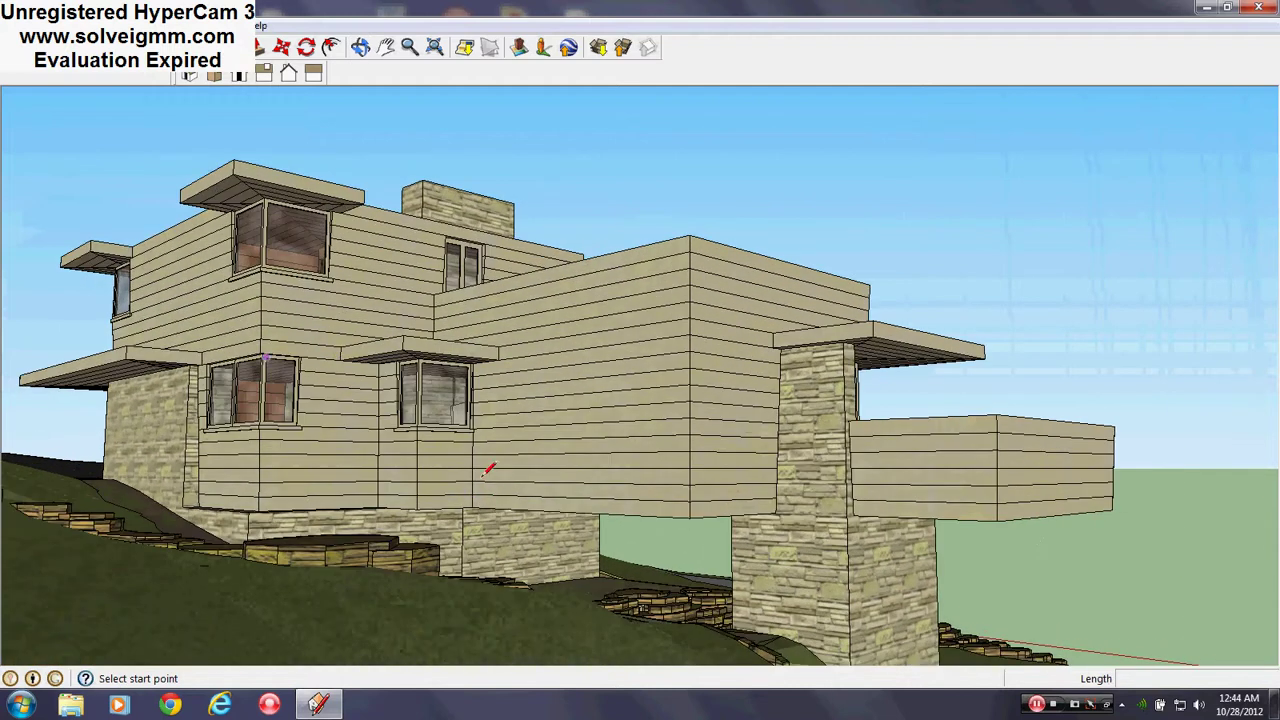
pyautogui.moveTo(489, 470)
pyautogui.mouseDown(button='middle')
pyautogui.moveTo(508, 517)
pyautogui.moveTo(500, 506)
pyautogui.mouseUp(button='middle')
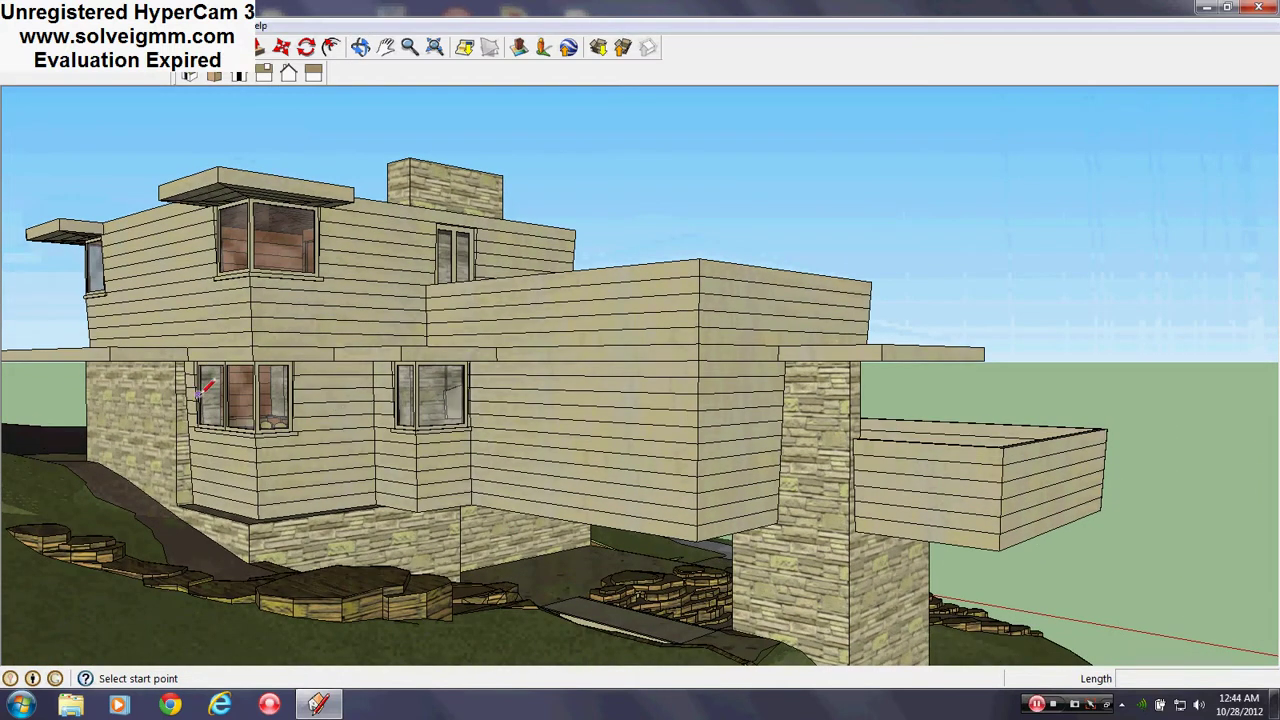
# Step: Examine the balcony front with its row of tall windows and the furnished interior behind the glass
pyautogui.moveTo(988, 424)
pyautogui.mouseDown(button='middle')
pyautogui.moveTo(914, 491)
pyautogui.moveTo(330, 531)
pyautogui.mouseUp(button='middle')
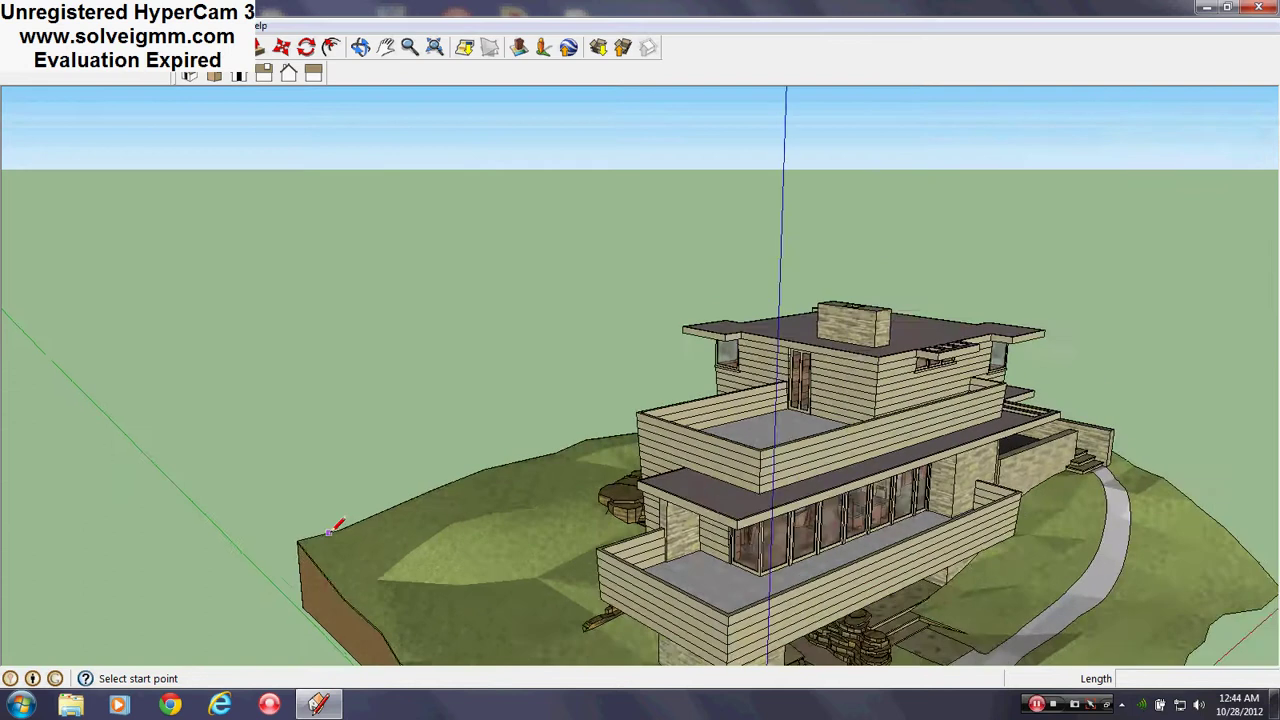
pyautogui.scroll(-1, 334, 530)
pyautogui.scroll(2, 930, 565)
pyautogui.scroll(4, 508, 502)
pyautogui.scroll(3, 445, 549)
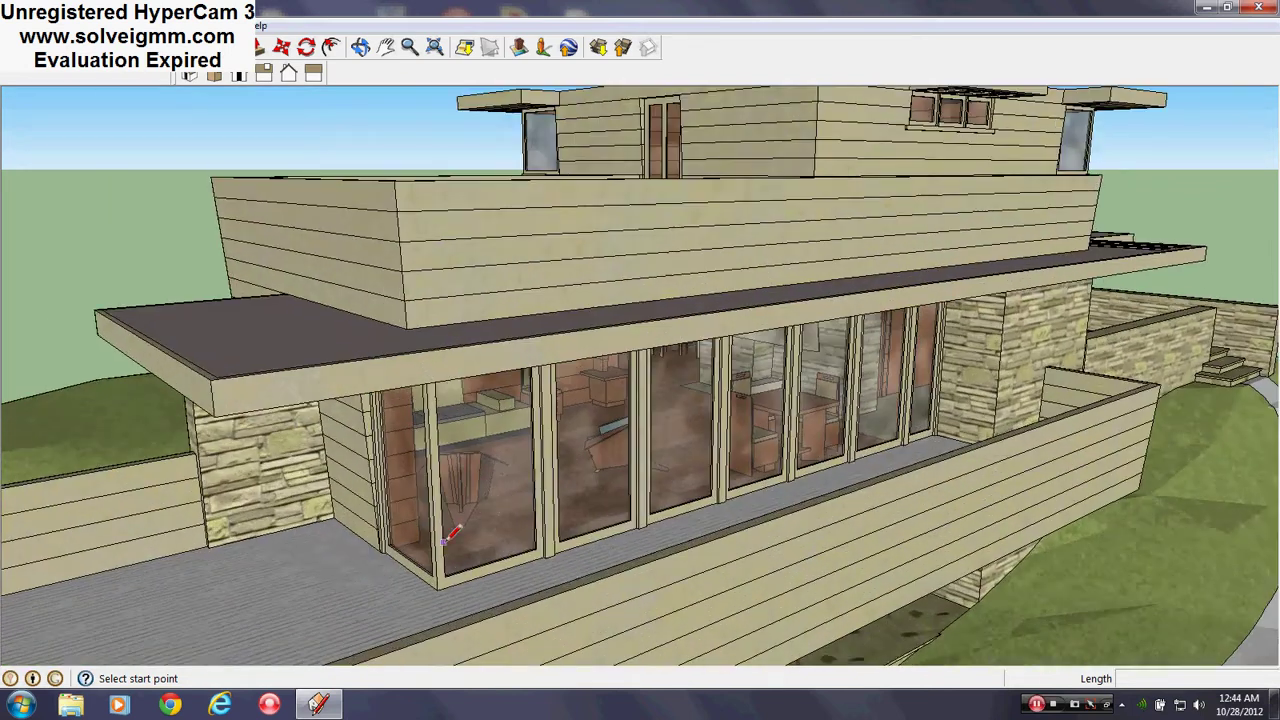
pyautogui.moveTo(445, 550); pyautogui.dragTo(548, 474, button='middle')
pyautogui.scroll(-8, 552, 468)
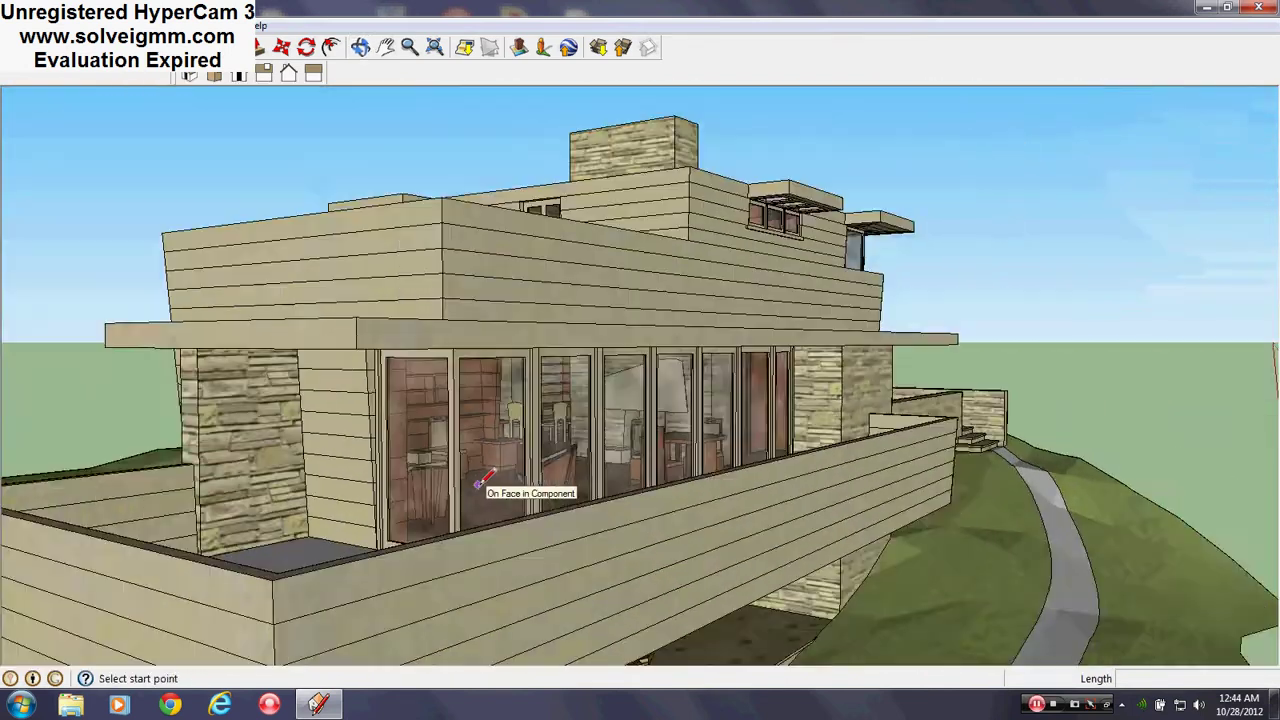
pyautogui.moveTo(486, 443)
pyautogui.mouseDown(button='middle')
pyautogui.moveTo(863, 517)
pyautogui.moveTo(680, 537)
pyautogui.moveTo(766, 491)
pyautogui.mouseUp(button='middle')
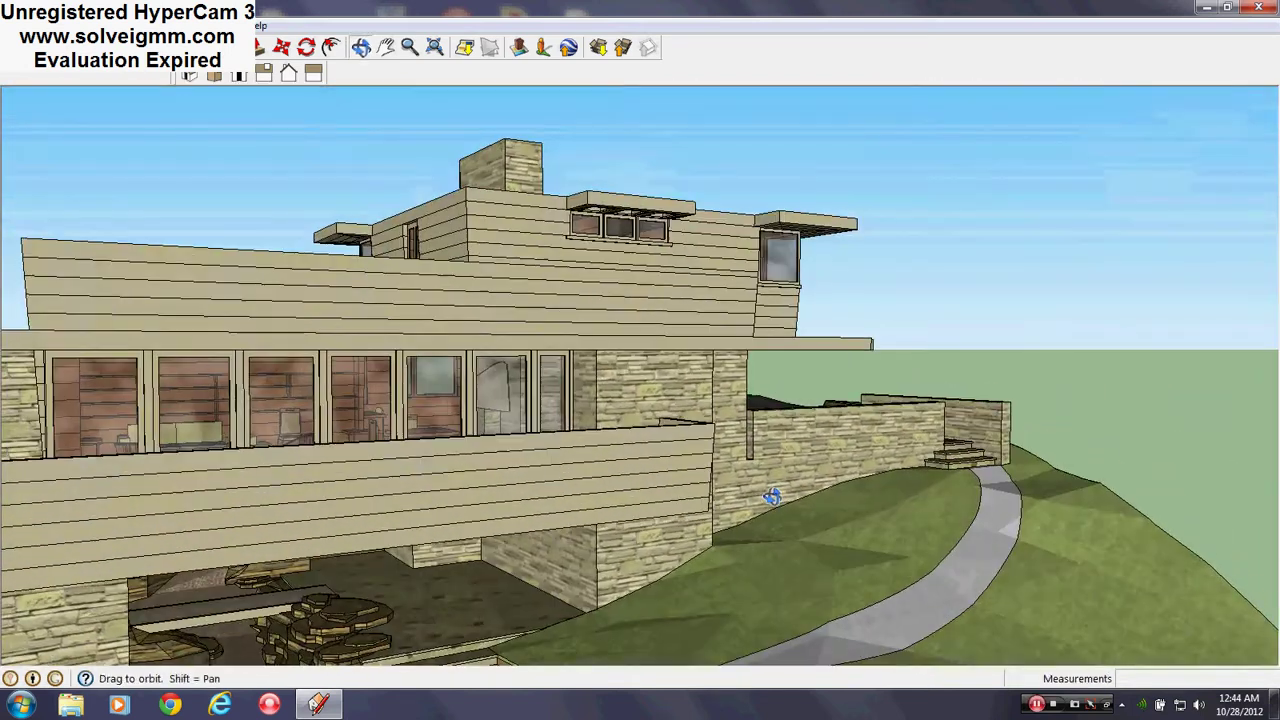
pyautogui.press('t')
pyautogui.scroll(5, 337, 471)
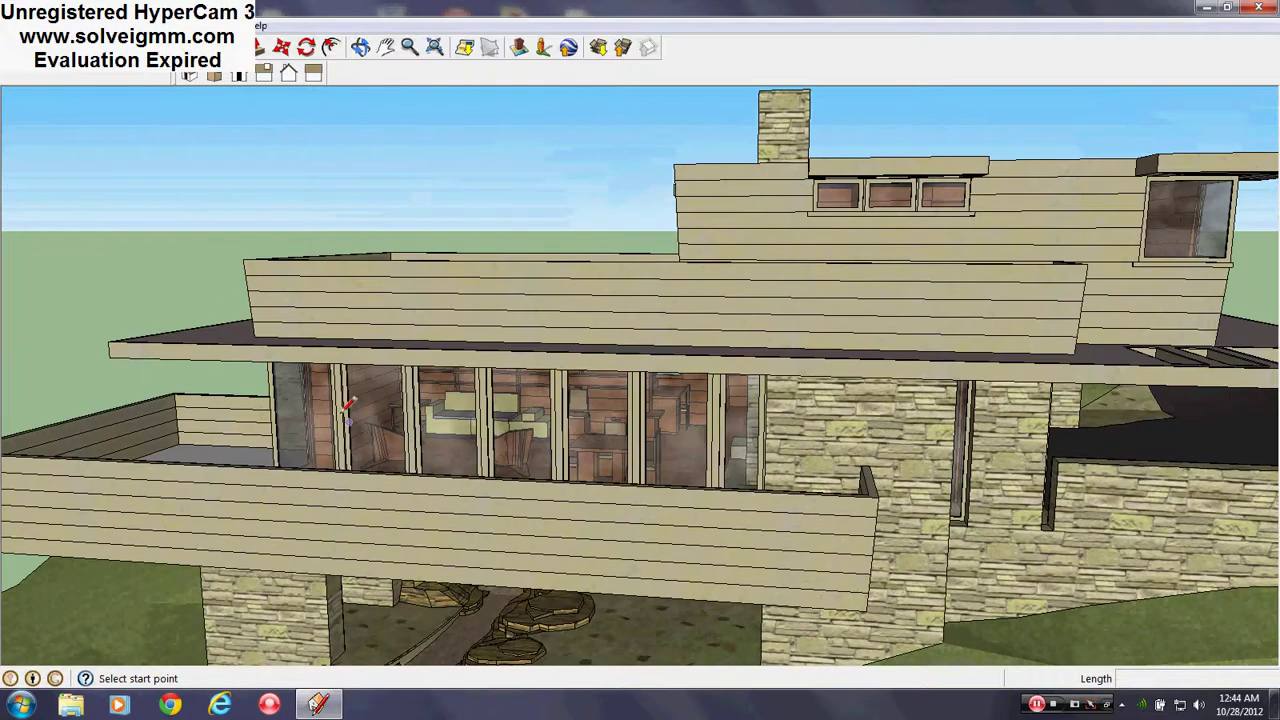
pyautogui.scroll(-3, 446, 440)
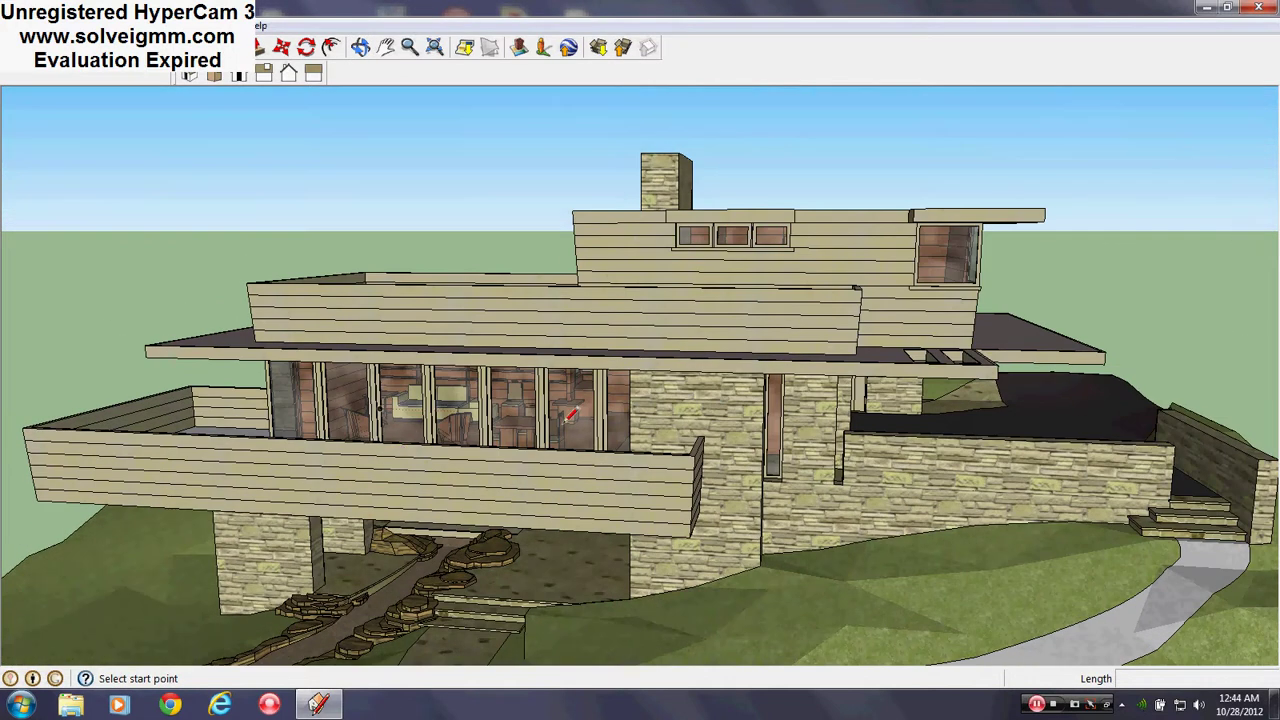
pyautogui.moveTo(447, 467)
pyautogui.mouseDown(button='middle')
pyautogui.moveTo(529, 406)
pyautogui.moveTo(480, 437)
pyautogui.mouseUp(button='middle')
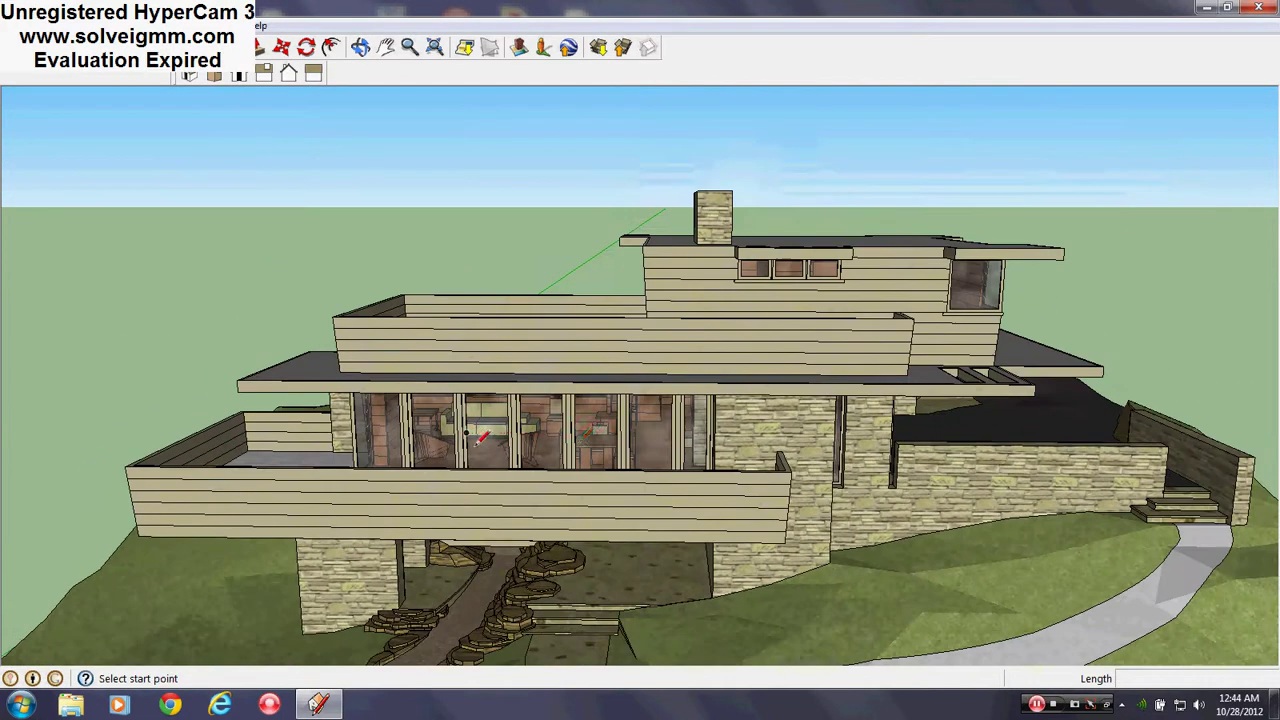
pyautogui.scroll(5, 480, 437)
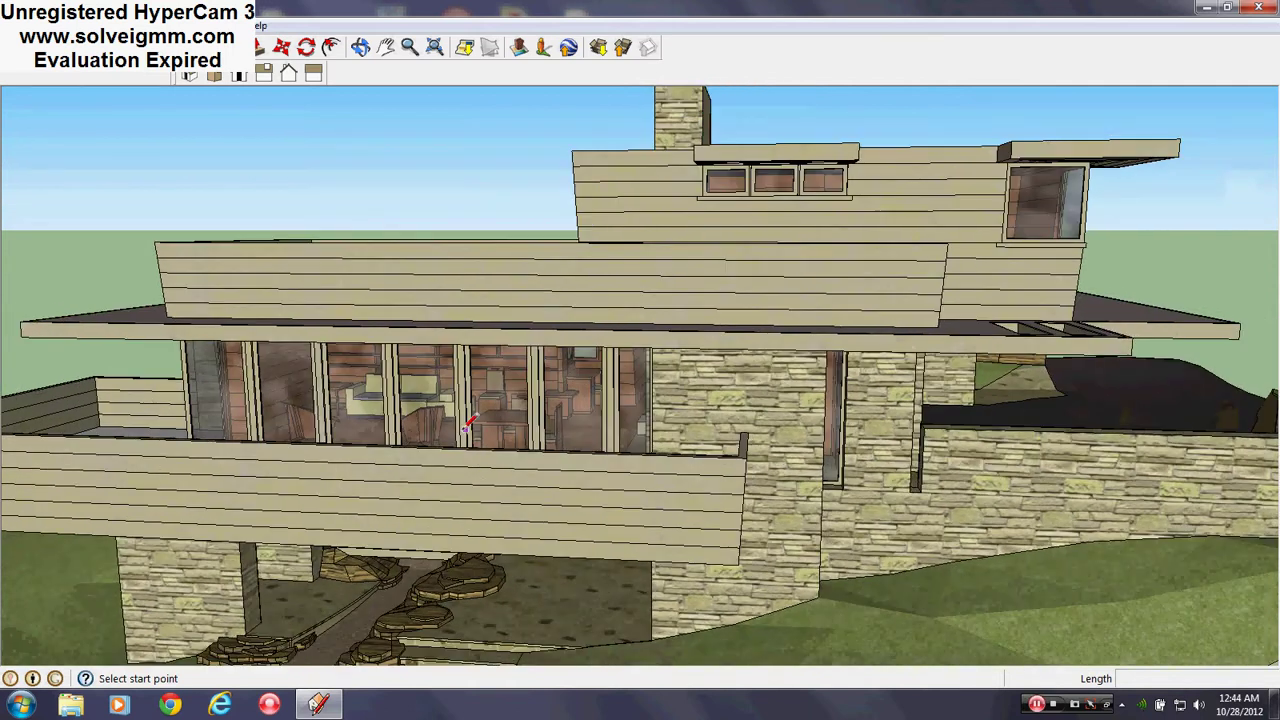
pyautogui.scroll(-4, 644, 405)
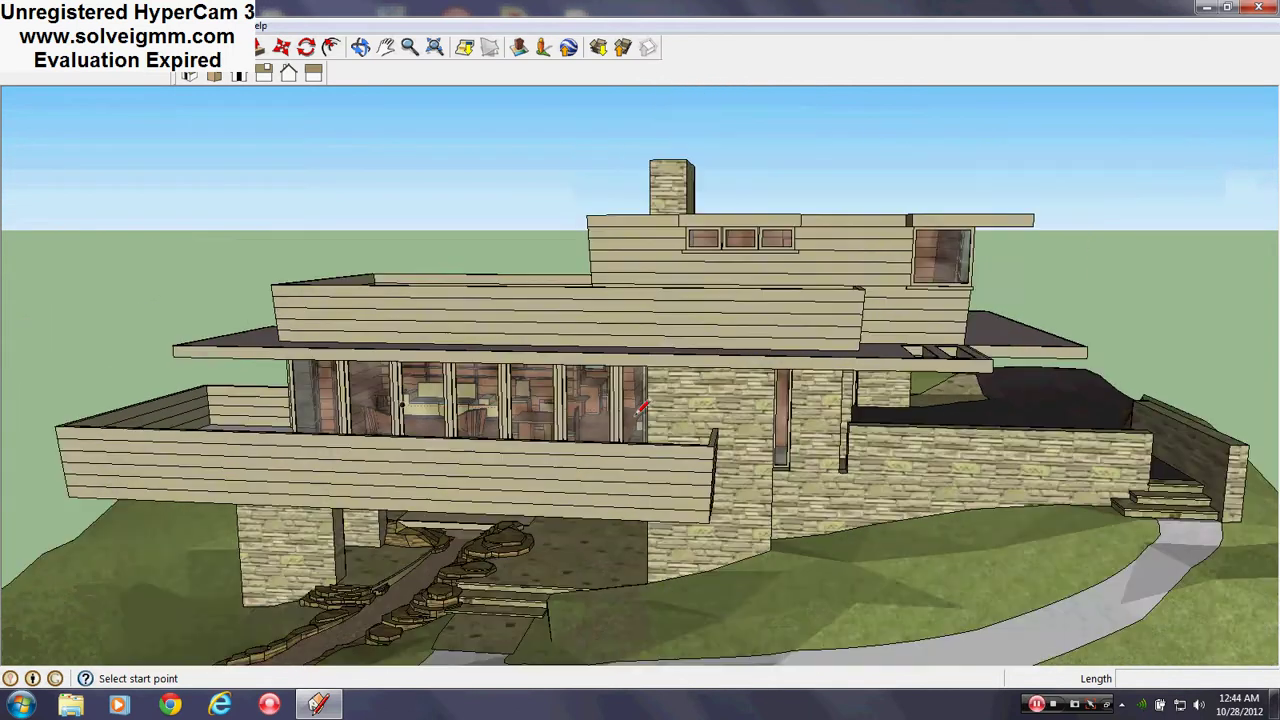
# Step: Inspect the space beneath the front balcony from ground level, including the stone piers, rock ledges and plank underside
pyautogui.moveTo(560, 590)
pyautogui.mouseDown(button='middle')
pyautogui.moveTo(606, 526)
pyautogui.moveTo(686, 463)
pyautogui.moveTo(651, 400)
pyautogui.mouseUp(button='middle')
pyautogui.scroll(4, 684, 465)
pyautogui.scroll(-4, 532, 414)
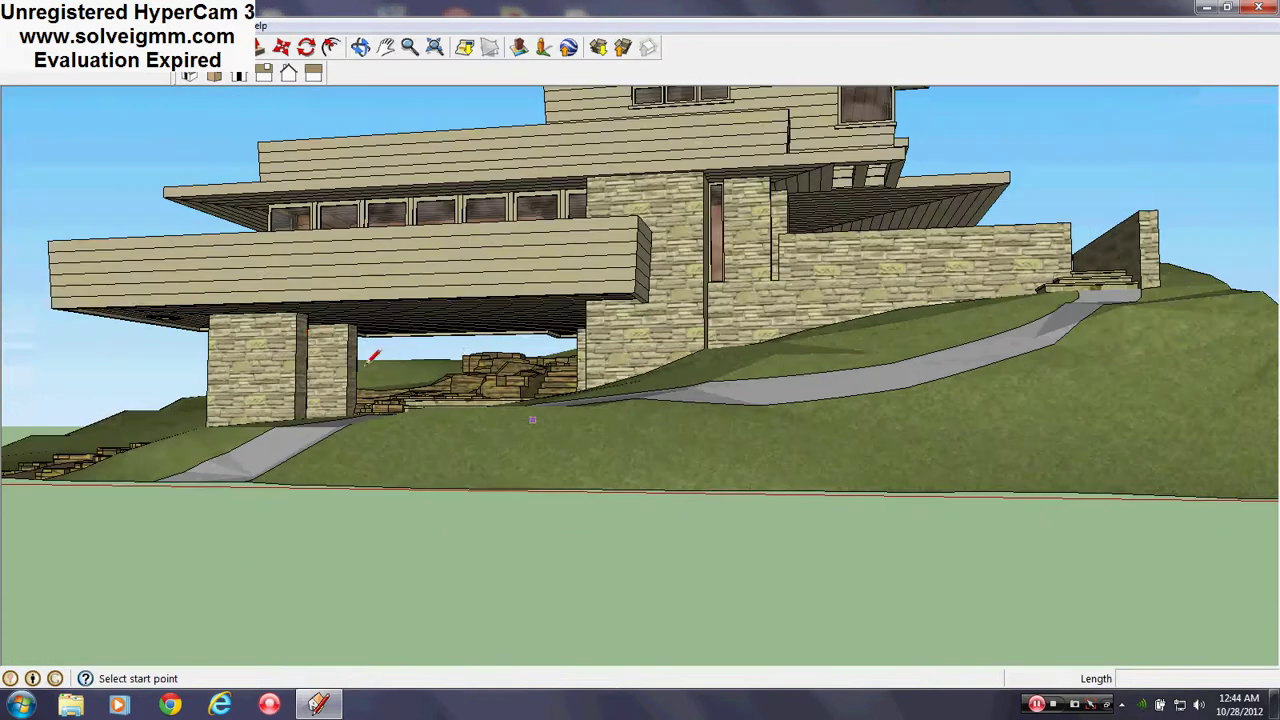
pyautogui.scroll(4, 191, 293)
pyautogui.scroll(-3, 570, 446)
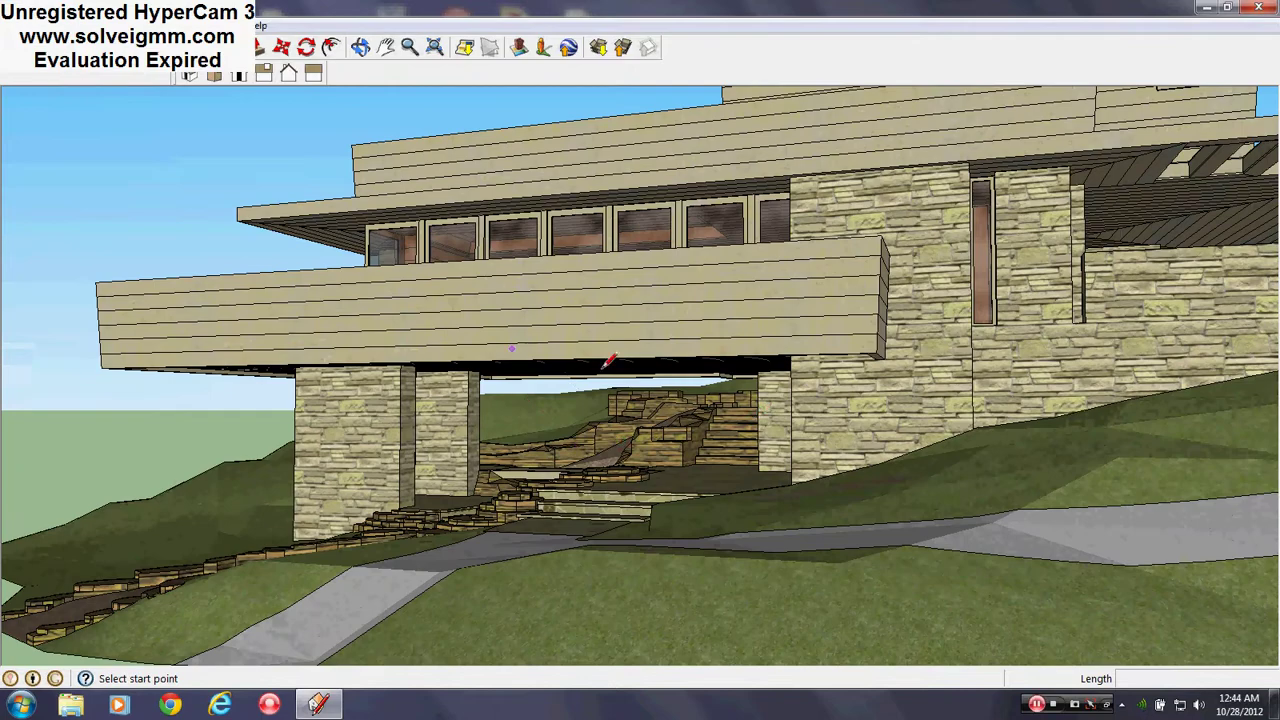
pyautogui.scroll(4, 427, 443)
pyautogui.moveTo(252, 464)
pyautogui.mouseDown(button='middle')
pyautogui.moveTo(214, 474)
pyautogui.moveTo(244, 452)
pyautogui.moveTo(207, 310)
pyautogui.moveTo(260, 380)
pyautogui.mouseUp(button='middle')
pyautogui.scroll(3, 413, 473)
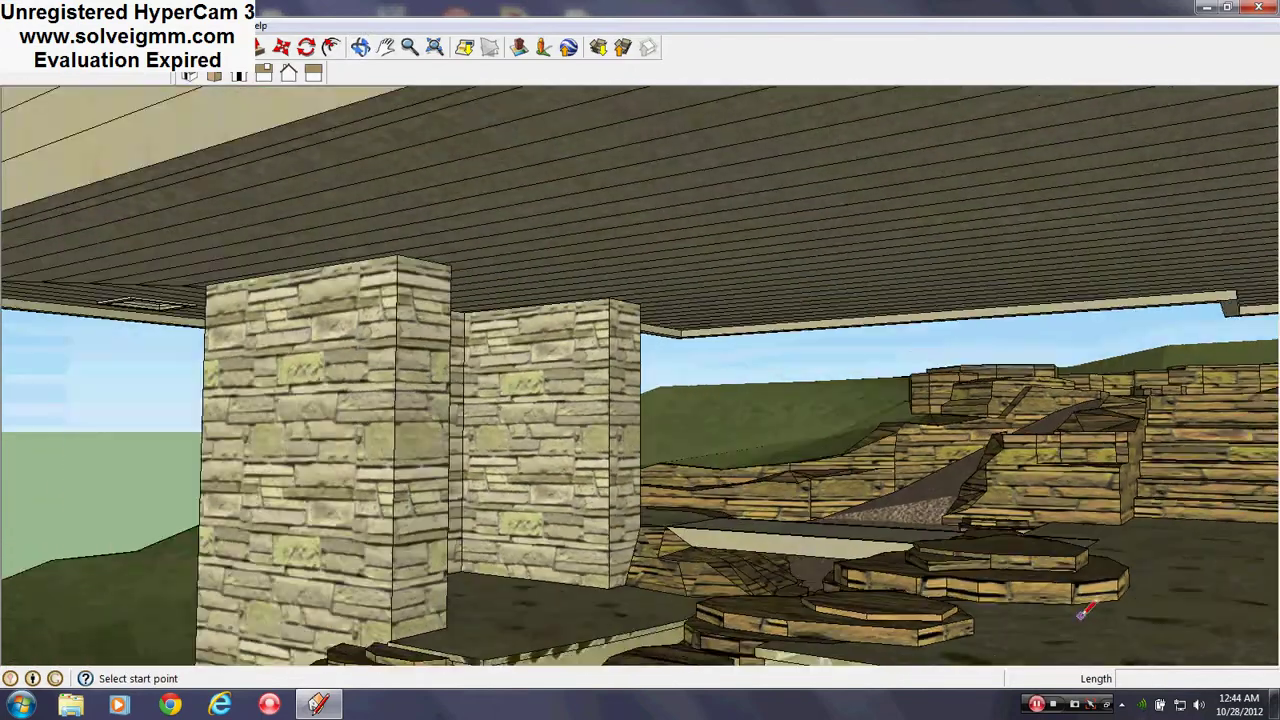
pyautogui.scroll(-6, 413, 478)
pyautogui.scroll(4, 460, 394)
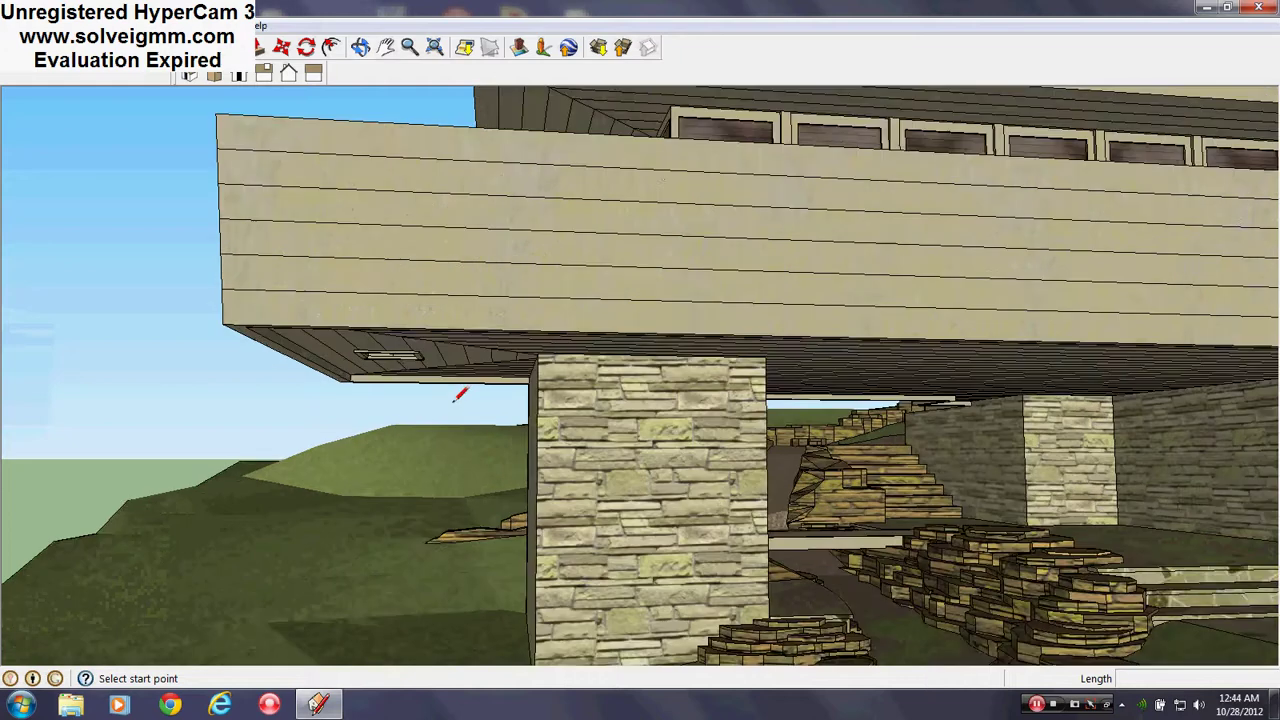
# Step: Look up at the framed square opening in the balcony's plank soffit beside the stone pier
pyautogui.moveTo(460, 394)
pyautogui.mouseDown(button='middle')
pyautogui.moveTo(536, 206)
pyautogui.moveTo(709, 220)
pyautogui.mouseUp(button='middle')
pyautogui.scroll(3, 437, 206)
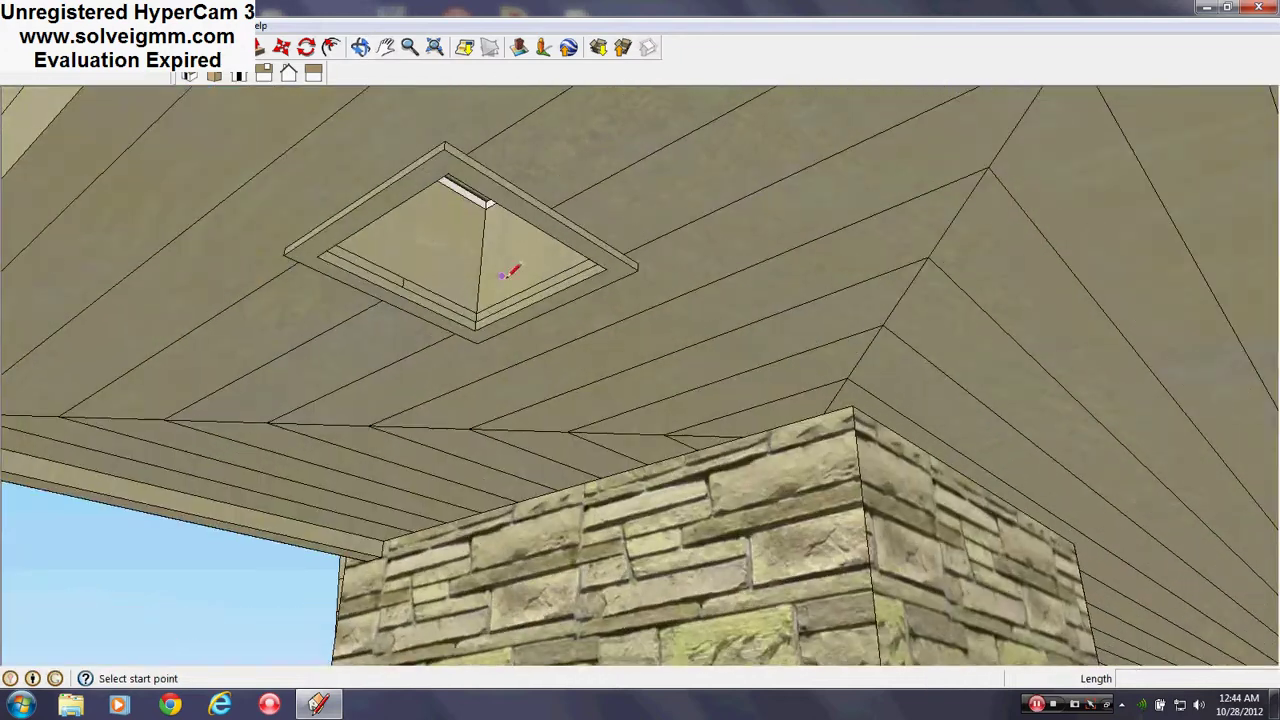
pyautogui.moveTo(509, 263)
pyautogui.mouseDown(button='middle')
pyautogui.moveTo(528, 203)
pyautogui.moveTo(523, 314)
pyautogui.mouseUp(button='middle')
pyautogui.scroll(-6, 480, 360)
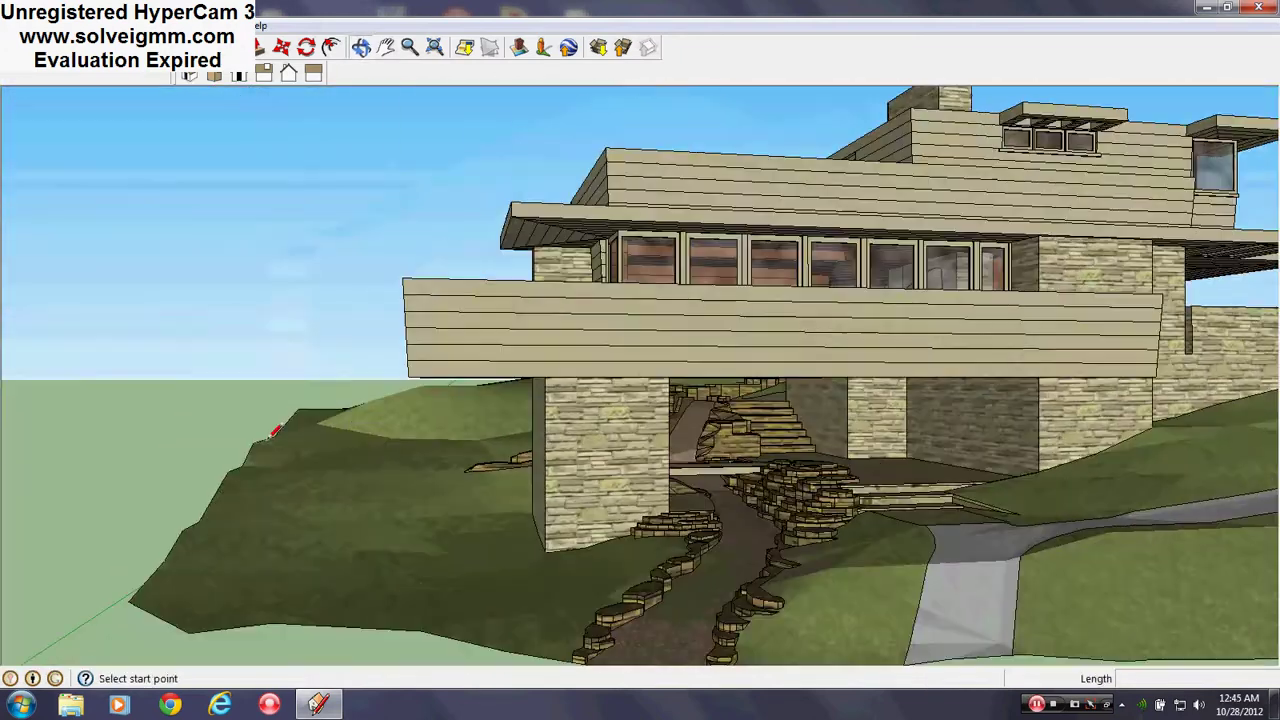
# Step: Review the whole house and site from the front path around to the entry steps and driveway
pyautogui.scroll(-5, 275, 400)
pyautogui.moveTo(277, 366)
pyautogui.mouseDown(button='middle')
pyautogui.moveTo(729, 451)
pyautogui.moveTo(350, 455)
pyautogui.mouseUp(button='middle')
pyautogui.moveTo(925, 531); pyautogui.dragTo(755, 543, button='middle')
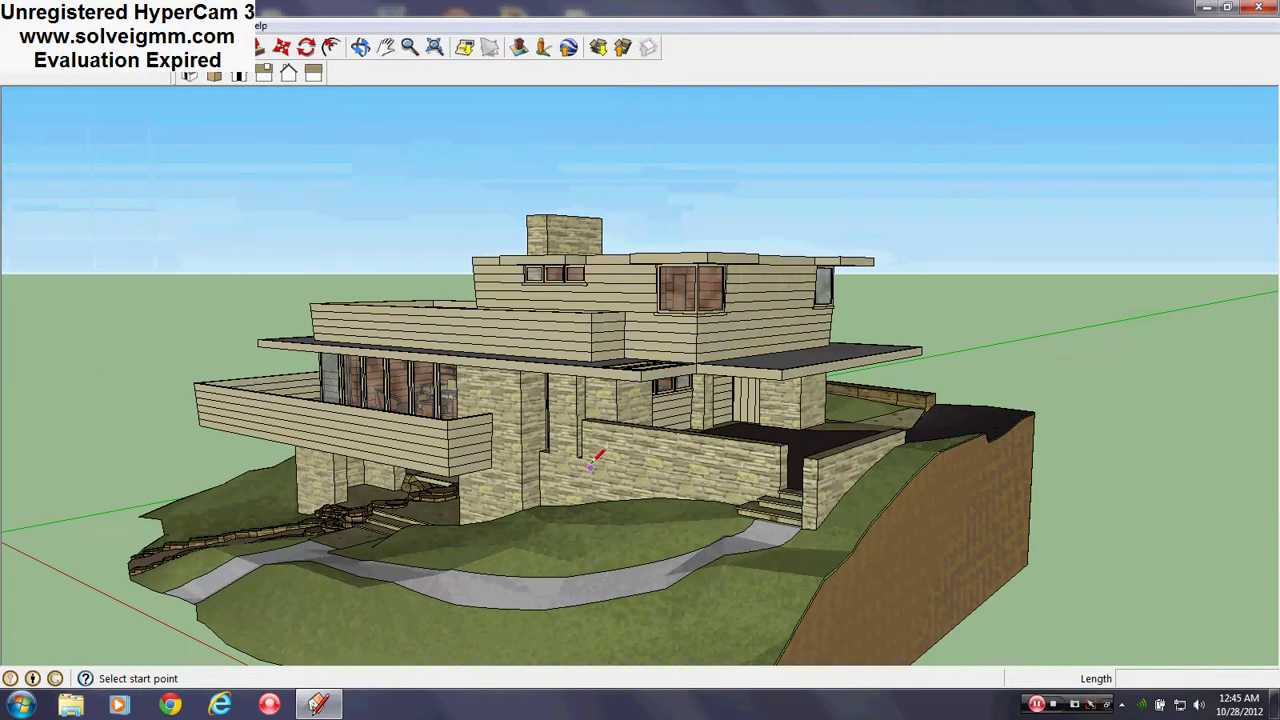
pyautogui.scroll(4, 610, 438)
pyautogui.moveTo(641, 461); pyautogui.dragTo(449, 497, button='middle')
pyautogui.scroll(-5, 450, 496)
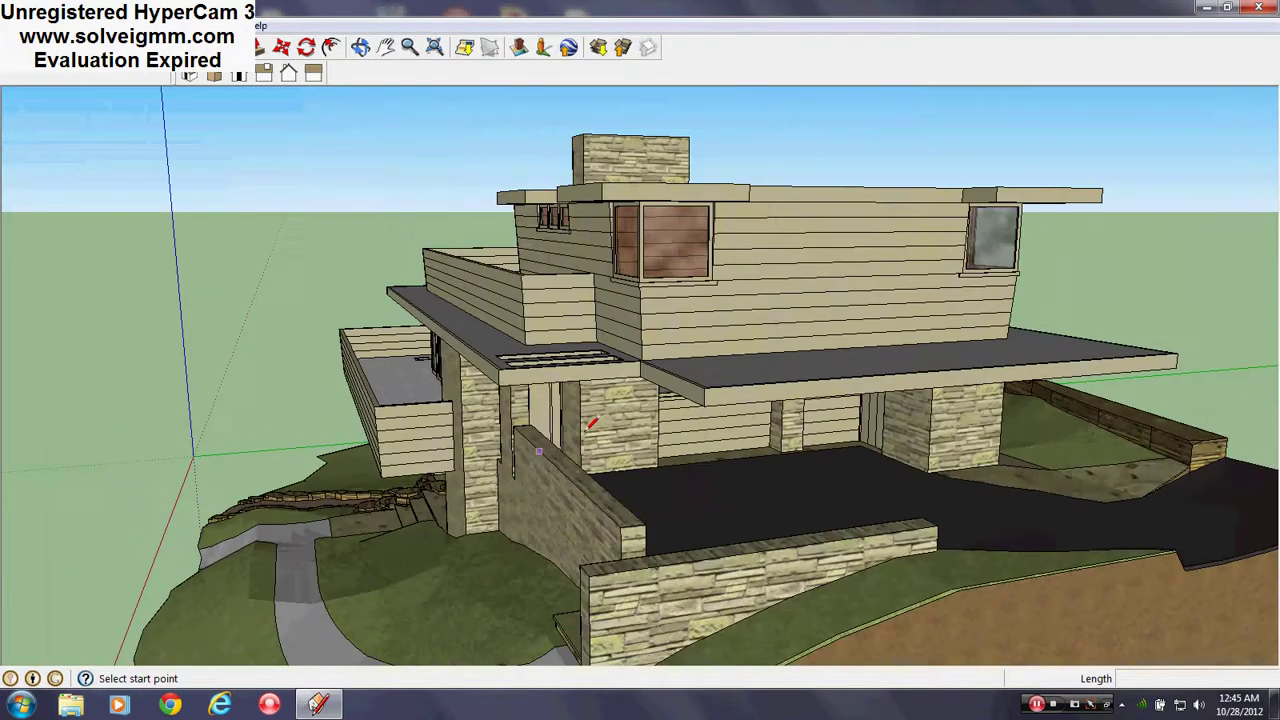
pyautogui.scroll(4, 579, 431)
pyautogui.scroll(-6, 590, 425)
pyautogui.moveTo(600, 450); pyautogui.dragTo(675, 533, button='middle')
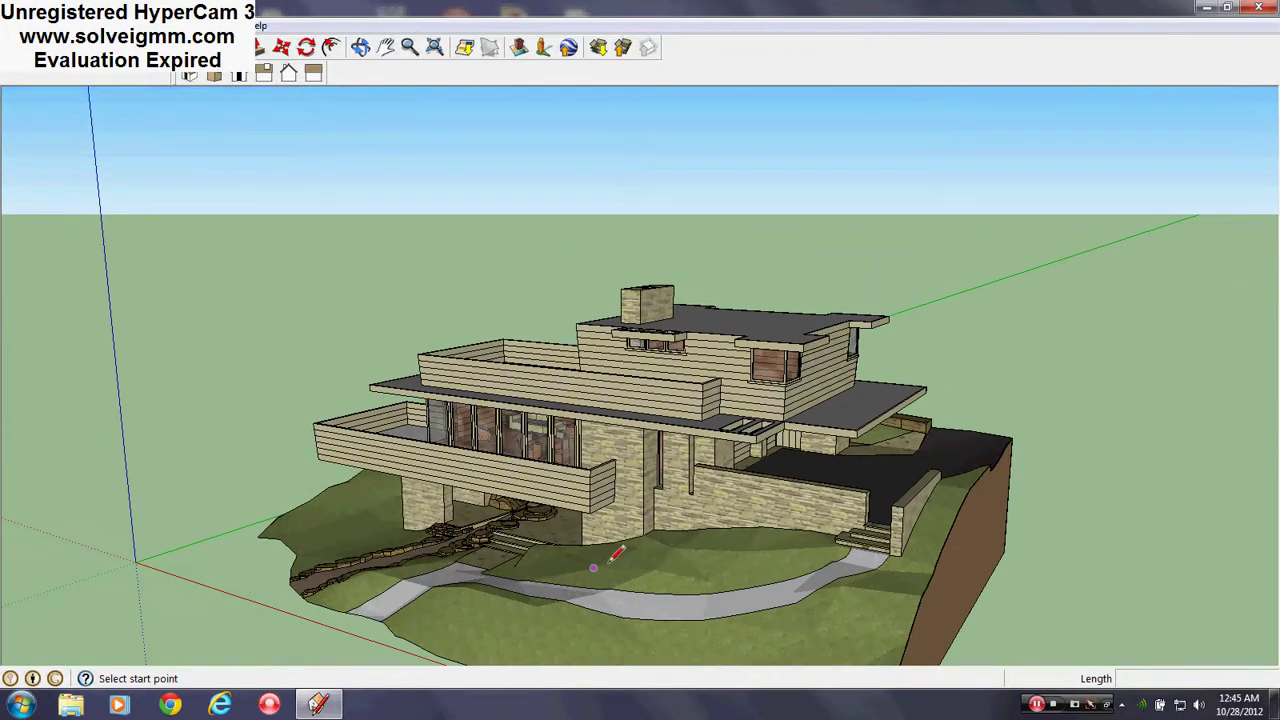
# Step: Review the front facade with its curved path, entry steps and low stone wall, moving around to the driveway side
pyautogui.scroll(3, 209, 640)
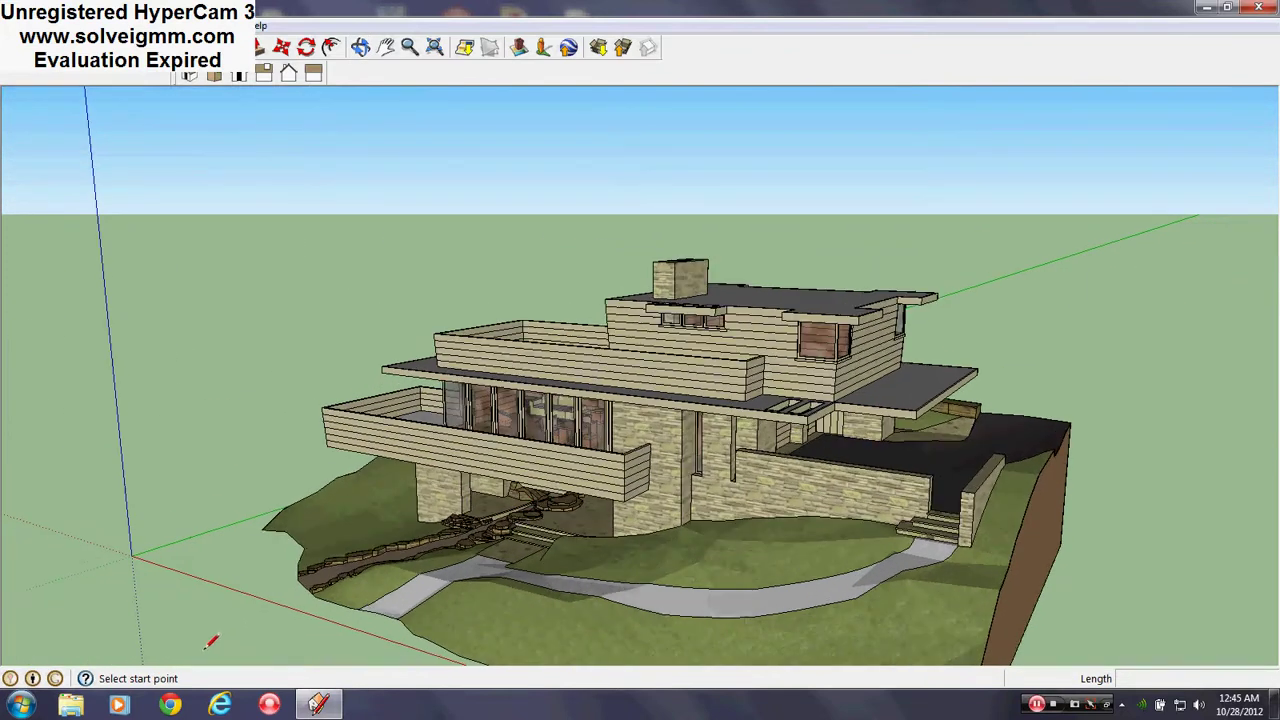
pyautogui.scroll(2, 522, 585)
pyautogui.moveTo(600, 592)
pyautogui.mouseDown(button='middle')
pyautogui.moveTo(837, 614)
pyautogui.moveTo(845, 584)
pyautogui.moveTo(668, 590)
pyautogui.mouseUp(button='middle')
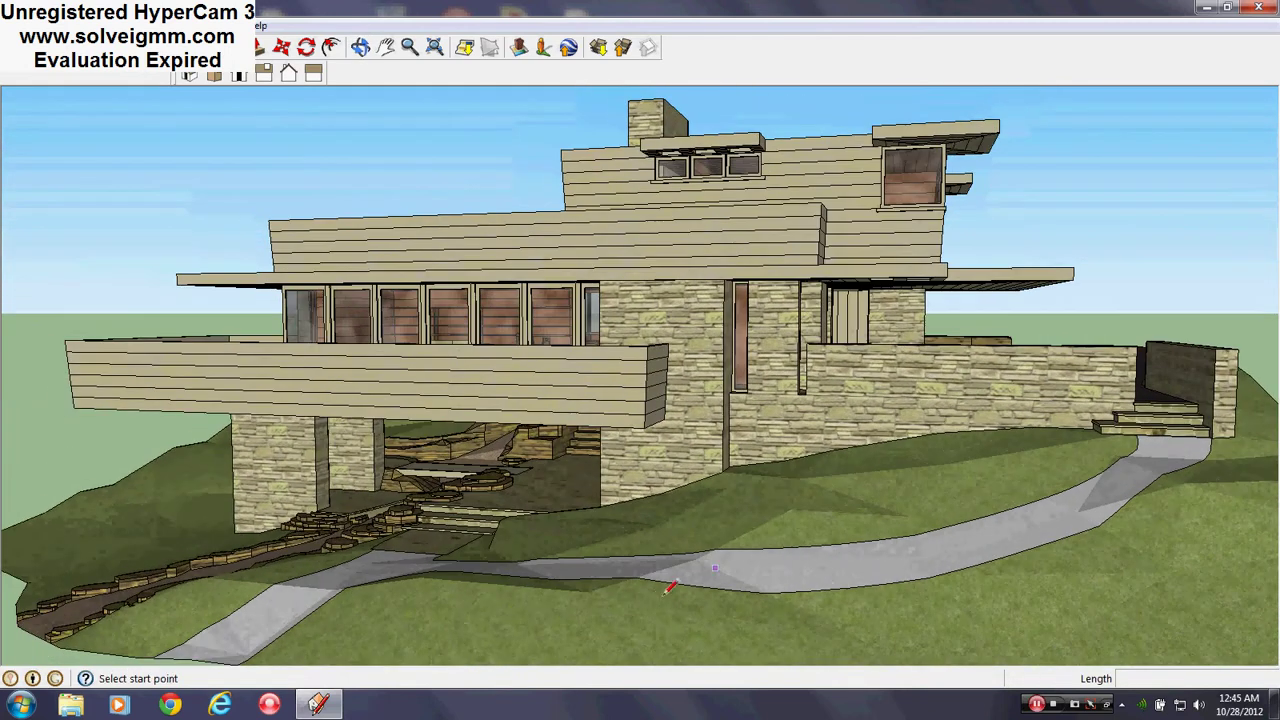
pyautogui.moveTo(1002, 446)
pyautogui.mouseDown(button='middle')
pyautogui.moveTo(714, 466)
pyautogui.moveTo(734, 497)
pyautogui.moveTo(516, 457)
pyautogui.moveTo(931, 487)
pyautogui.moveTo(1029, 481)
pyautogui.mouseUp(button='middle')
pyautogui.scroll(5, 366, 397)
pyautogui.scroll(-4, 520, 453)
pyautogui.scroll(4, 811, 471)
pyautogui.scroll(-4, 523, 480)
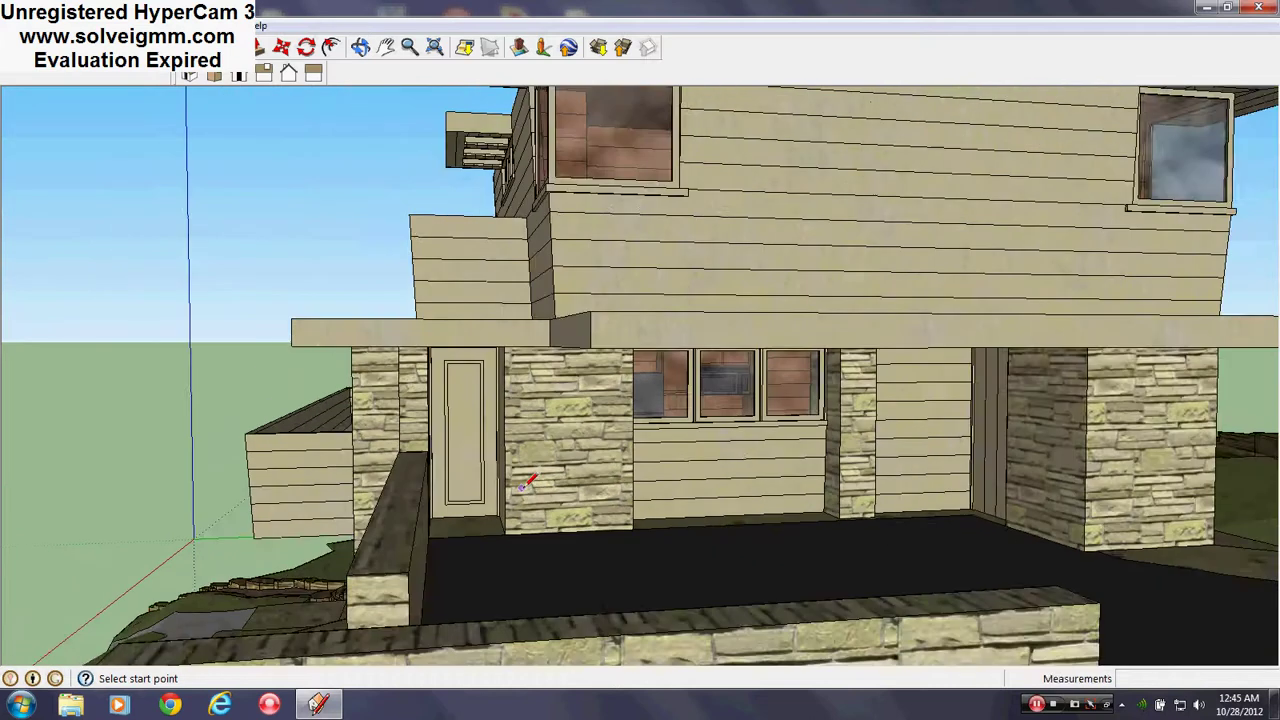
# Step: Examine the covered entrance from the driveway, including the front door, slatted overhang, kitchen windows and plank soffit
pyautogui.scroll(3, 977, 529)
pyautogui.moveTo(977, 529); pyautogui.dragTo(1047, 530, button='middle')
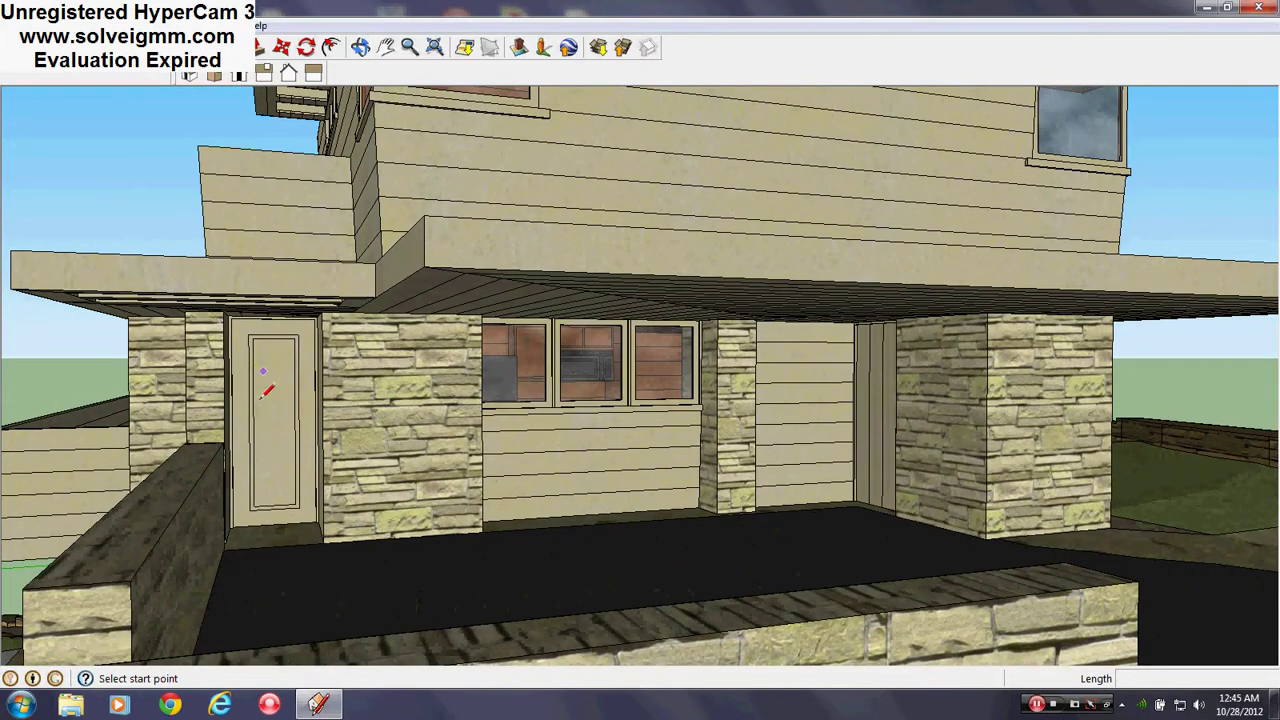
pyautogui.scroll(2, 455, 489)
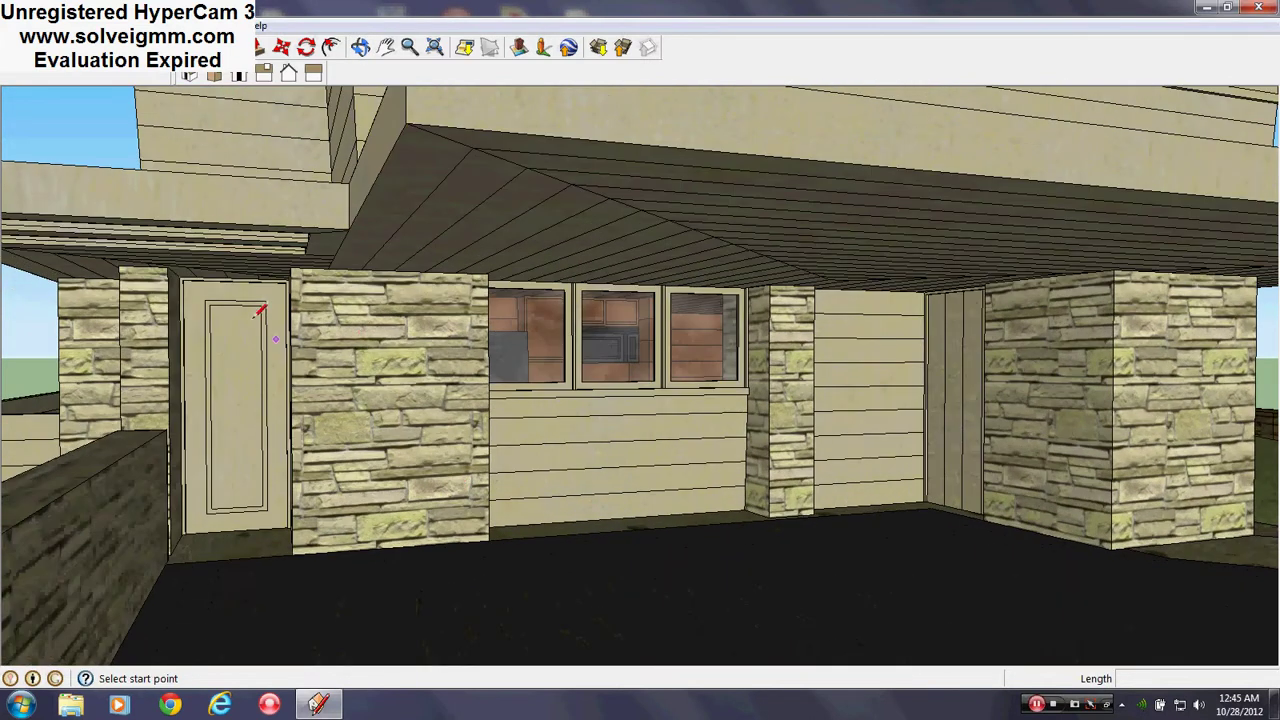
pyautogui.moveTo(256, 316)
pyautogui.mouseDown(button='middle')
pyautogui.moveTo(363, 351)
pyautogui.moveTo(386, 334)
pyautogui.moveTo(344, 314)
pyautogui.mouseUp(button='middle')
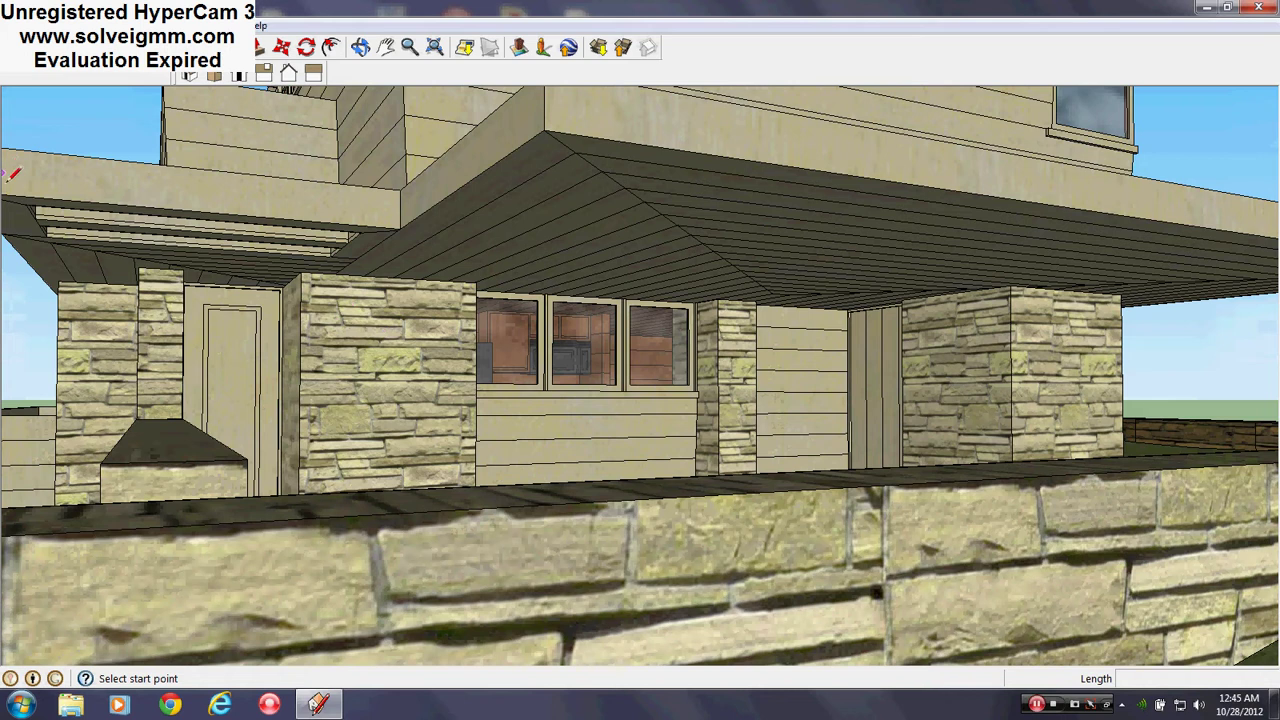
pyautogui.moveTo(128, 220)
pyautogui.mouseDown(button='middle')
pyautogui.moveTo(251, 257)
pyautogui.moveTo(143, 236)
pyautogui.mouseUp(button='middle')
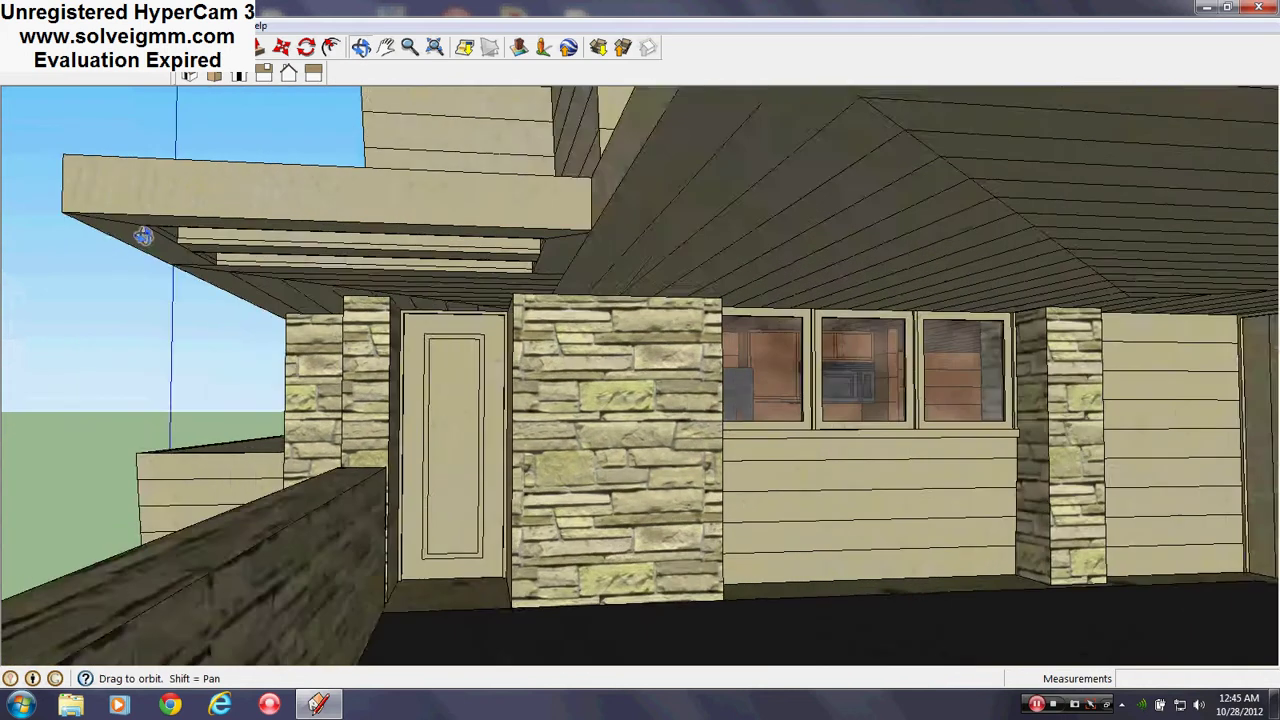
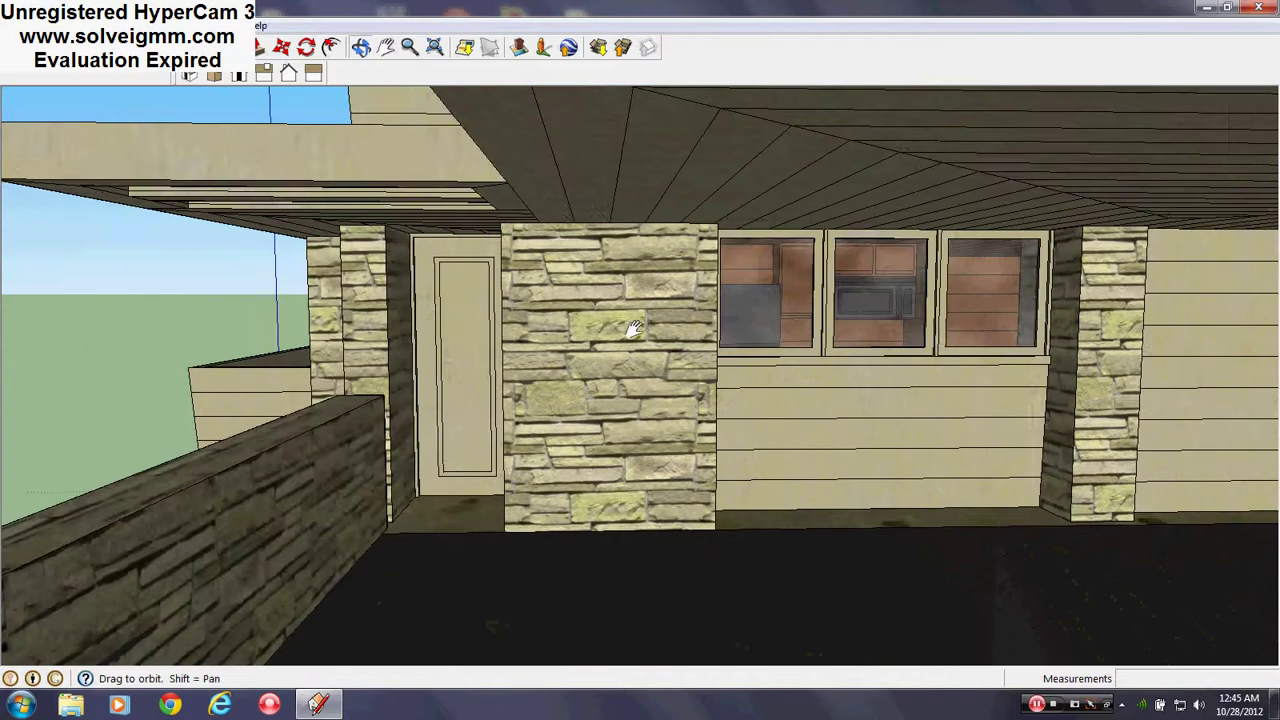
pyautogui.scroll(-3, 592, 333)
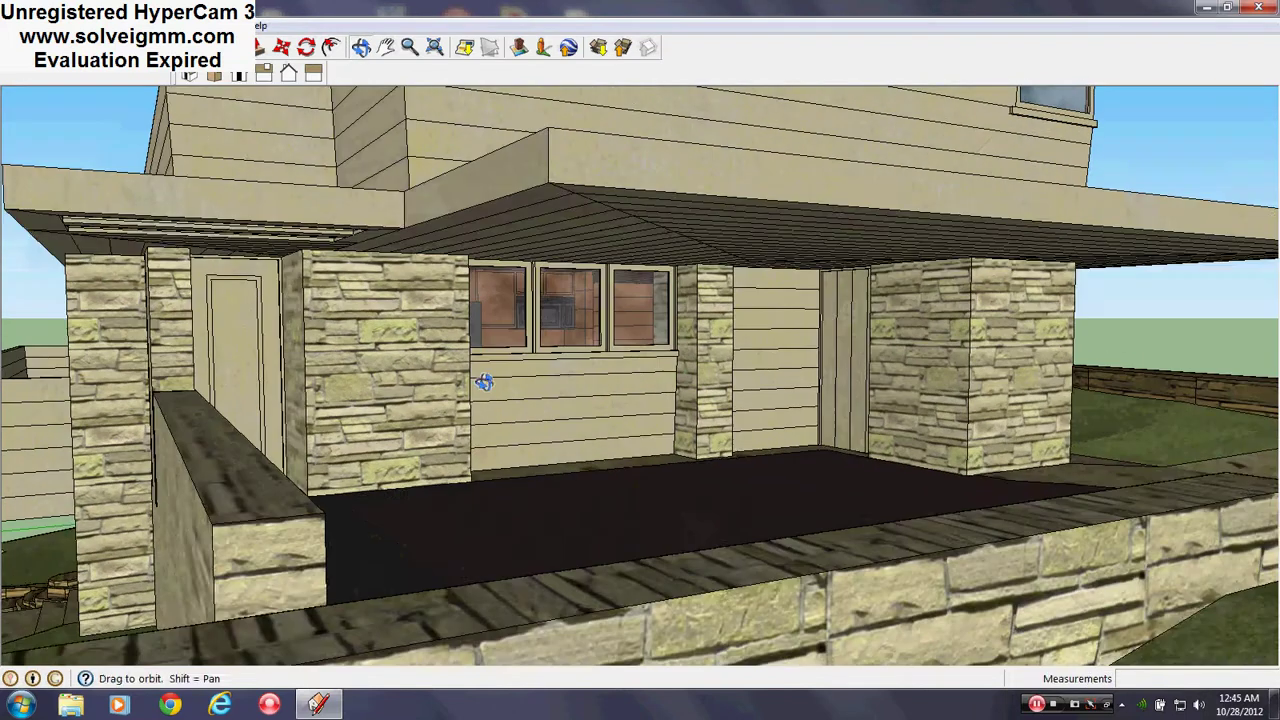
# Step: Search the 3D Warehouse for "bryce" models
pyautogui.click(597, 47)
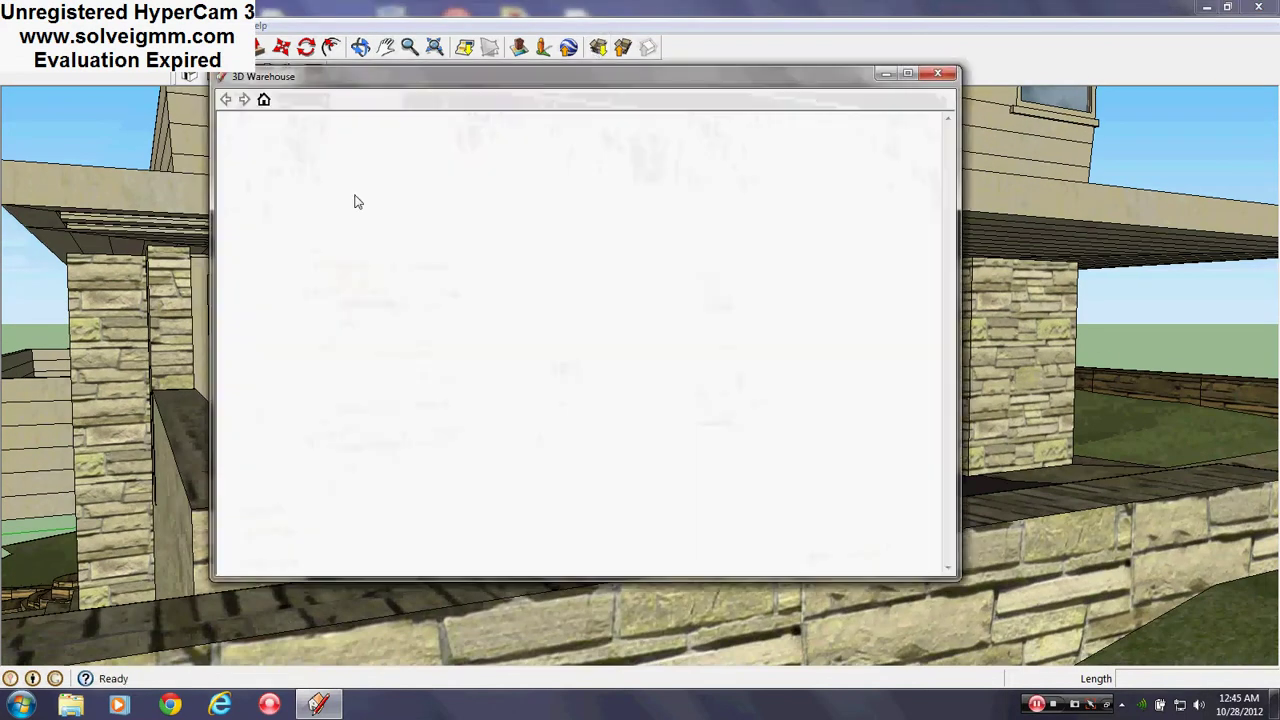
pyautogui.click(471, 220)
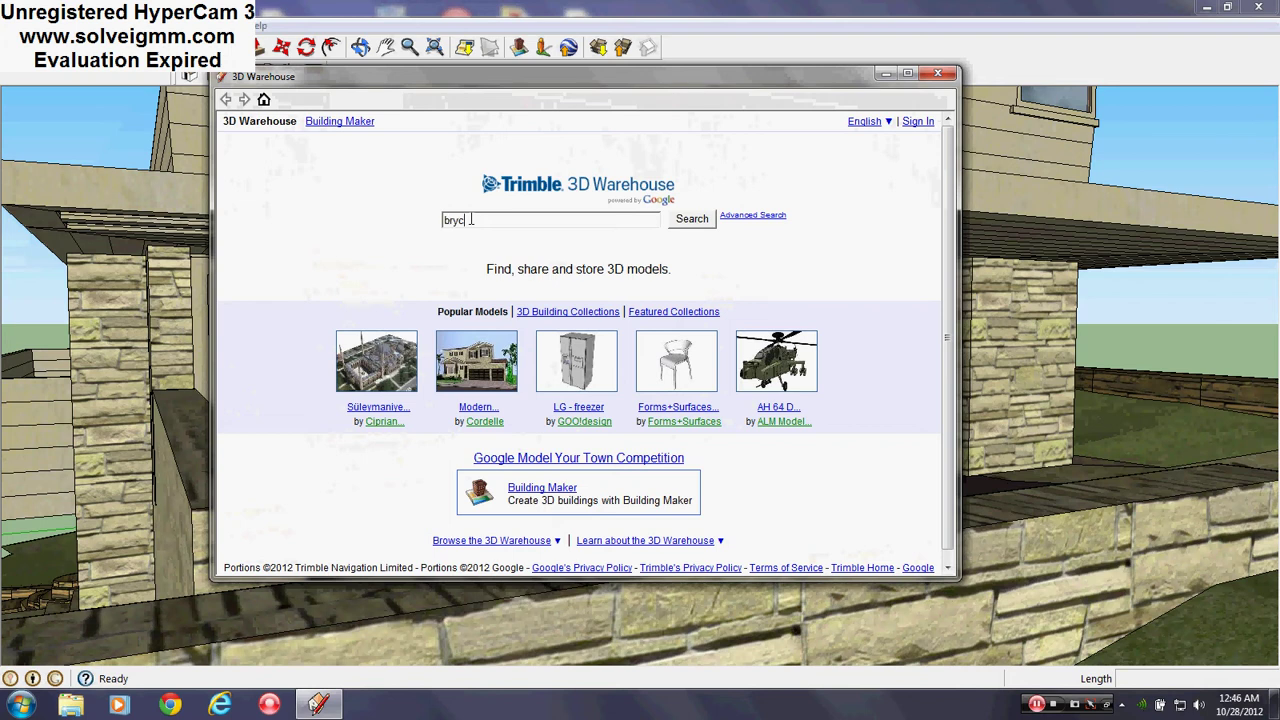
pyautogui.write('bryce')
pyautogui.press('Return')
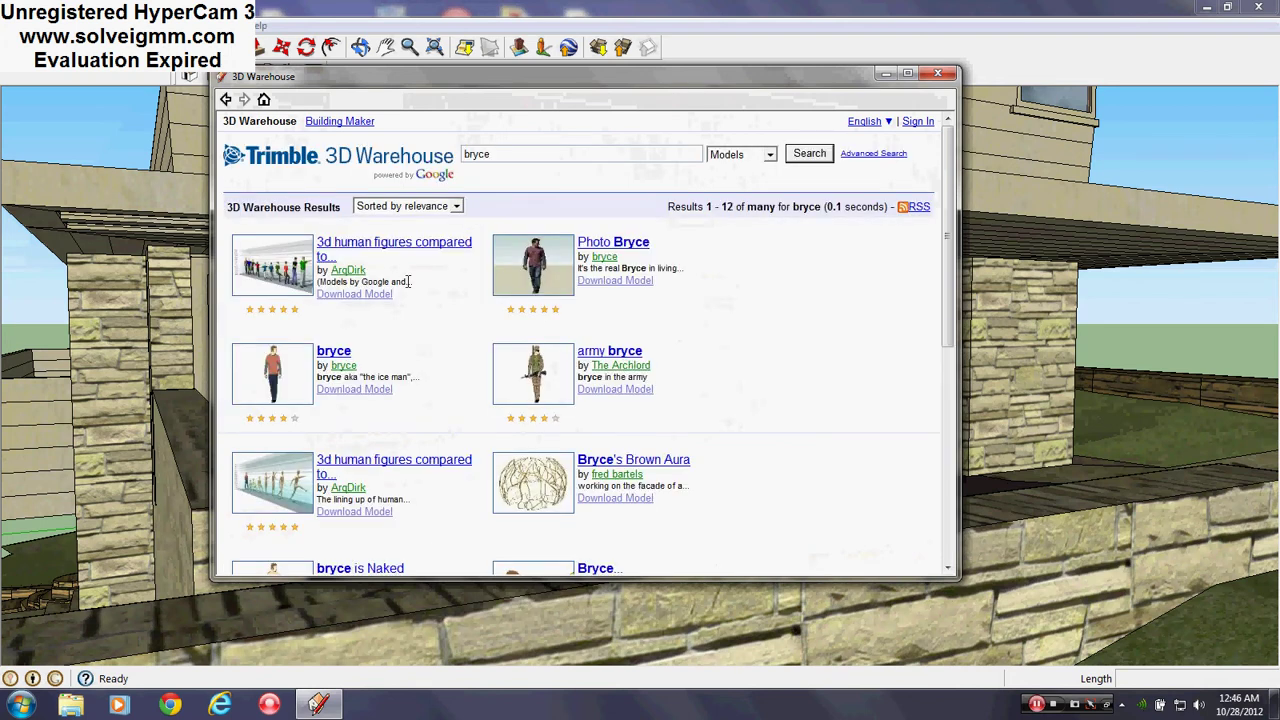
# Step: Load the bryce figure in the red T-shirt directly into the model and place it on the driveway near the front door
pyautogui.click(354, 390)
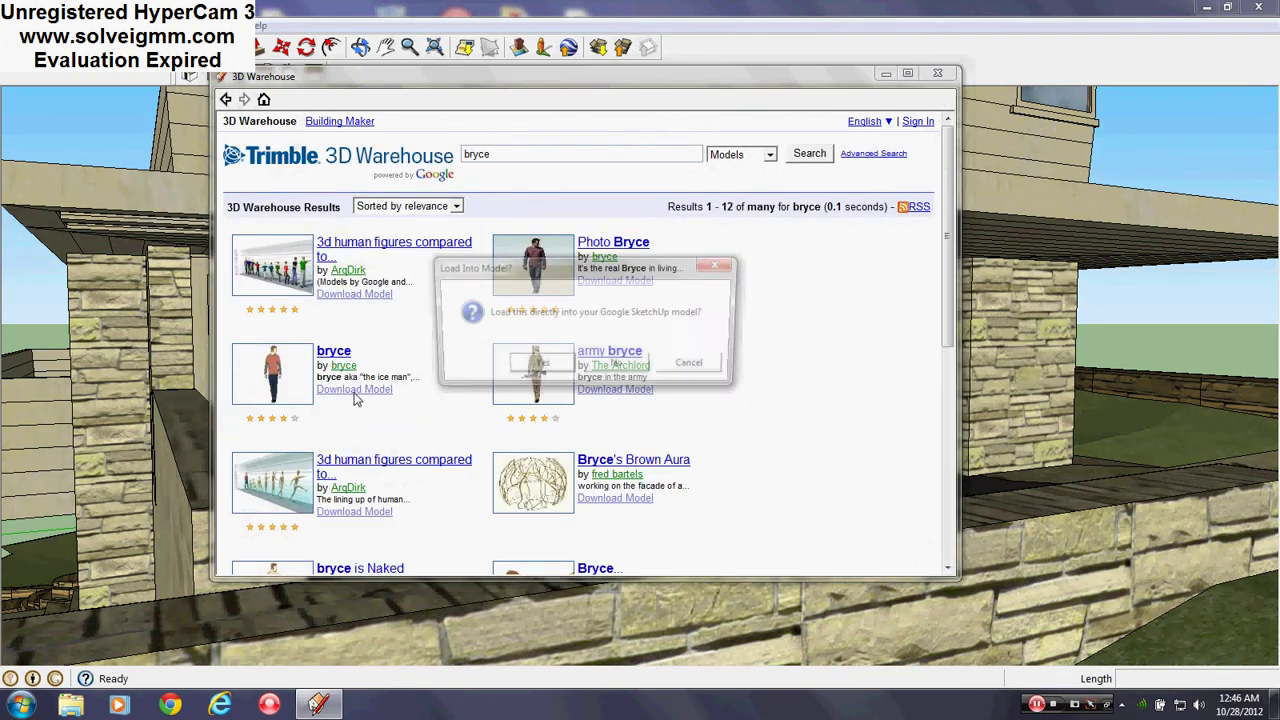
pyautogui.click(540, 365)
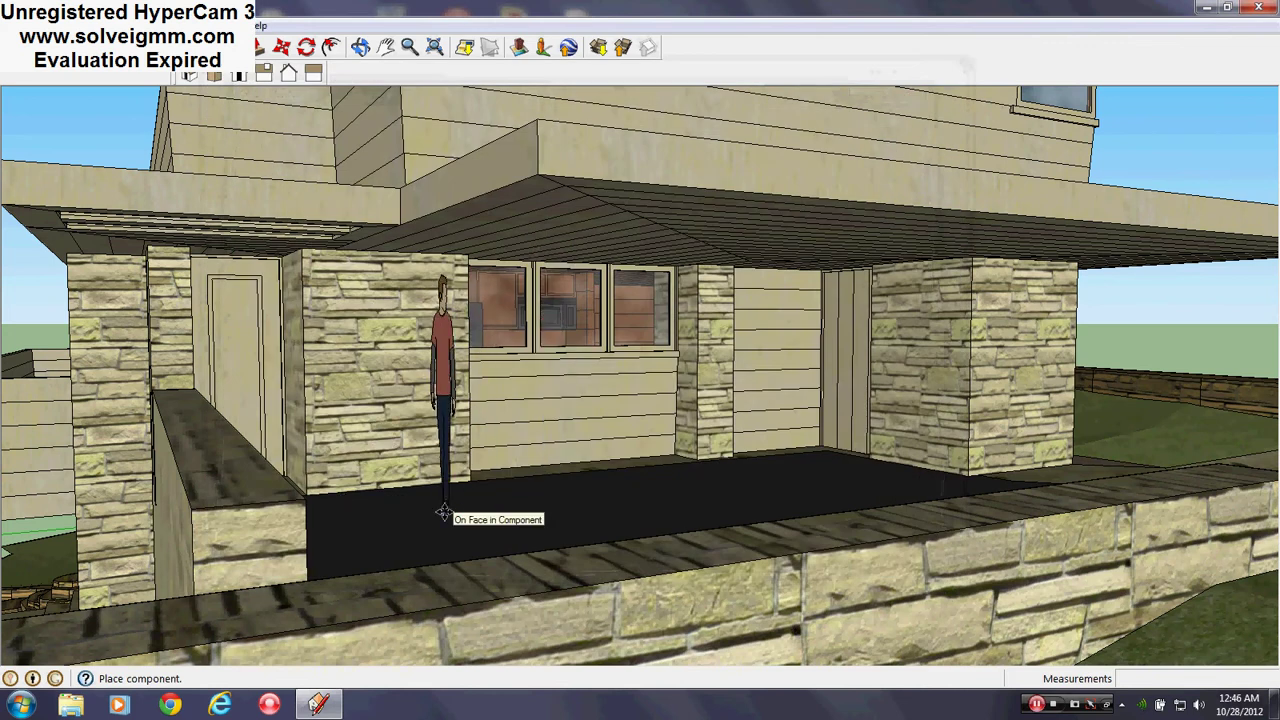
pyautogui.click(440, 510)
pyautogui.scroll(-3, 470, 481)
pyautogui.scroll(3, 395, 467)
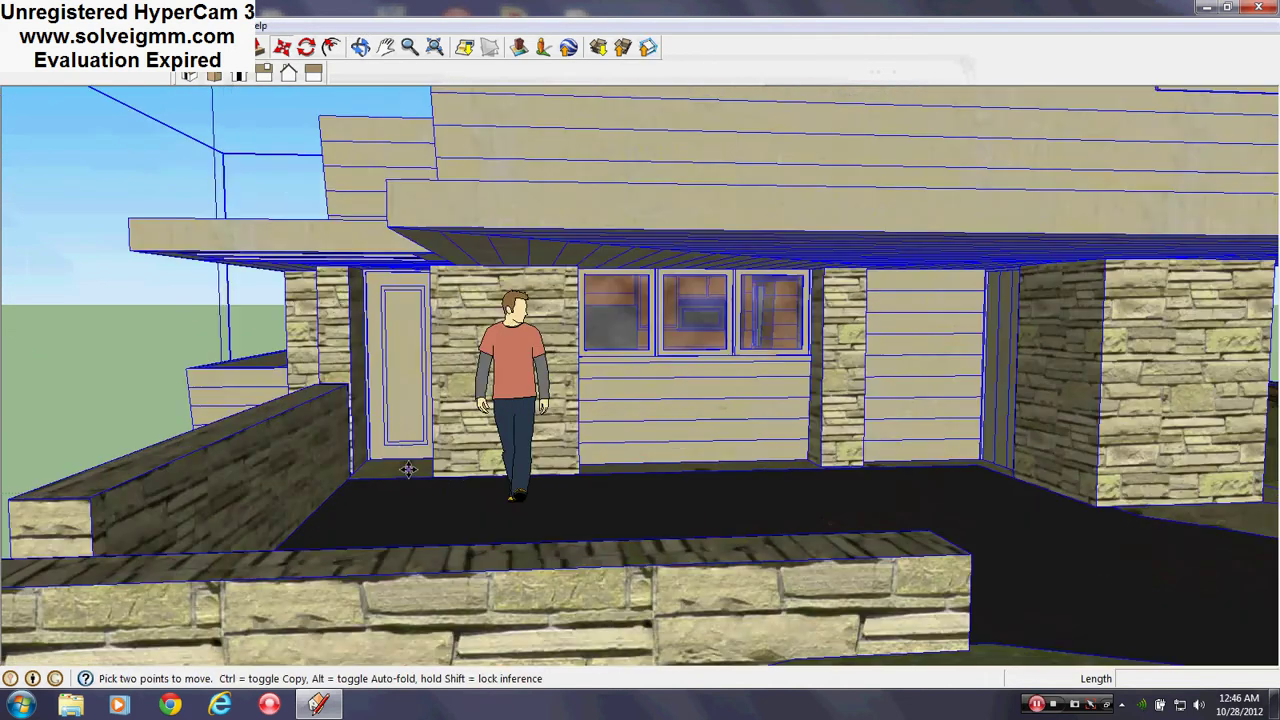
pyautogui.moveTo(395, 467); pyautogui.dragTo(340, 467, button='middle')
pyautogui.press('l')
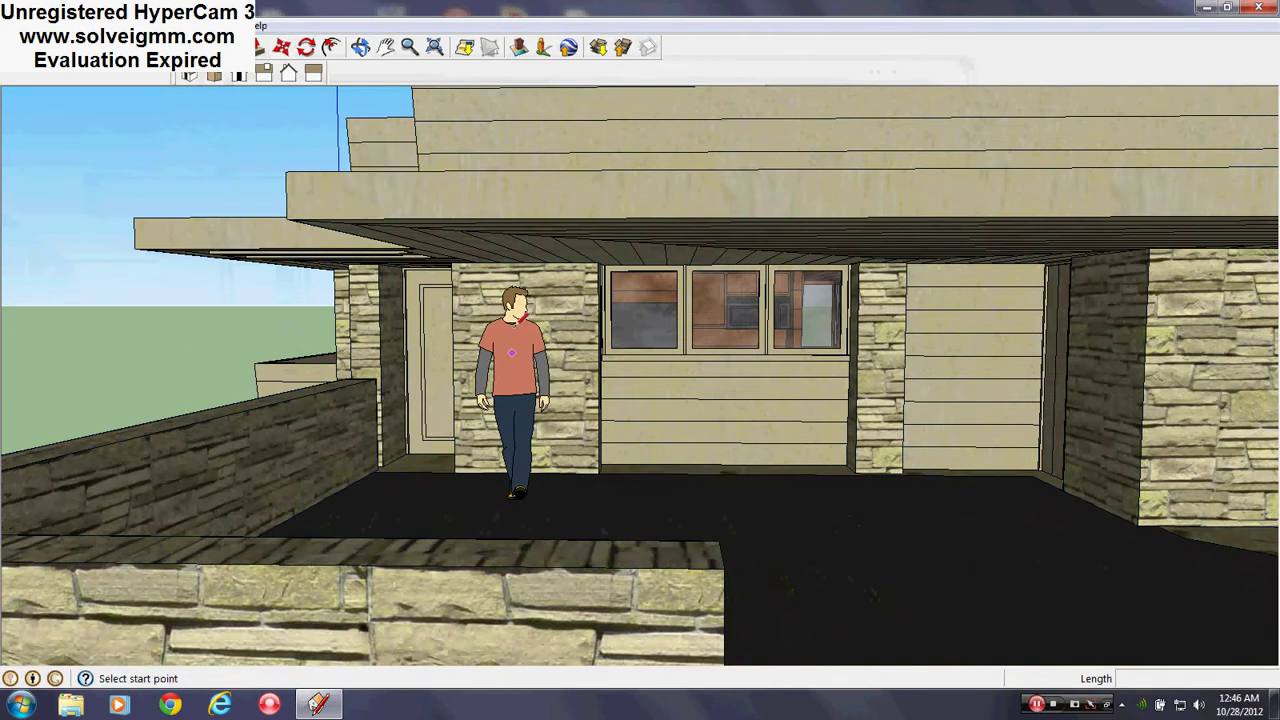
# Step: Compare the human figure with the entrance, soffit and driveway side of the house, both close up and from beyond the stone wall
pyautogui.moveTo(519, 318); pyautogui.dragTo(510, 288, button='middle')
pyautogui.moveTo(542, 234); pyautogui.dragTo(735, 220, button='middle')
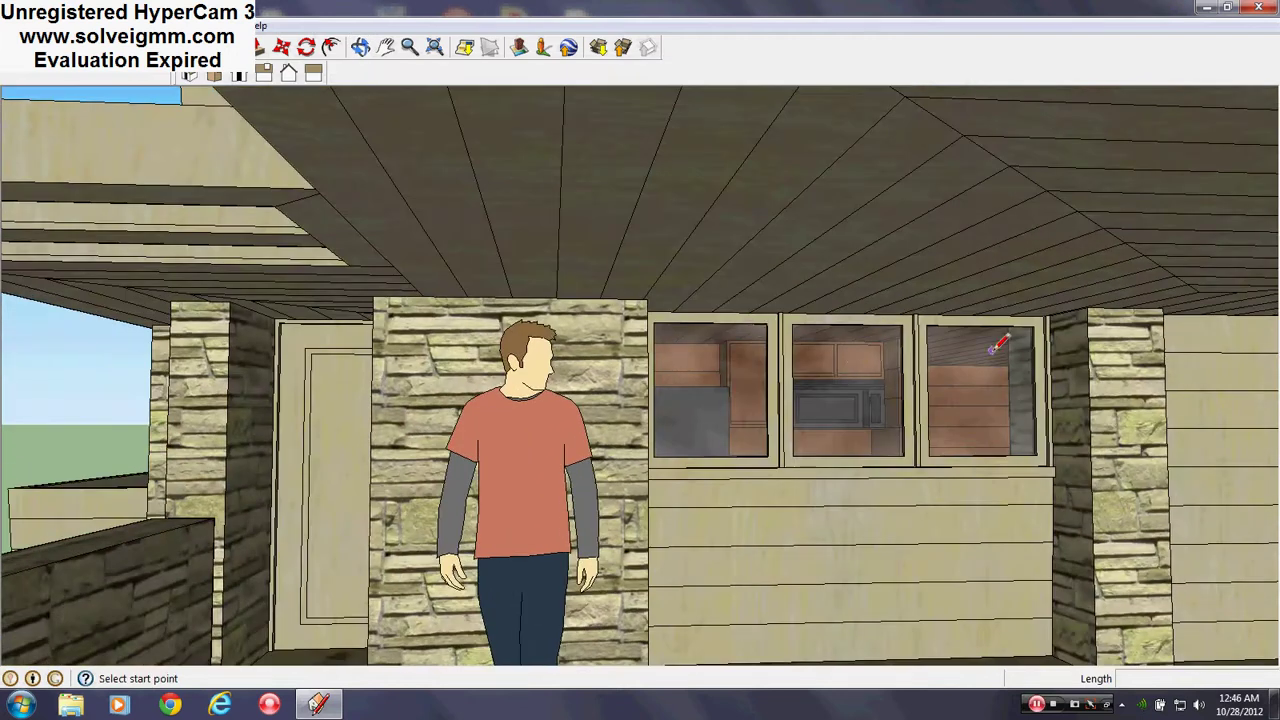
pyautogui.scroll(-8, 1000, 340)
pyautogui.scroll(-1, 645, 289)
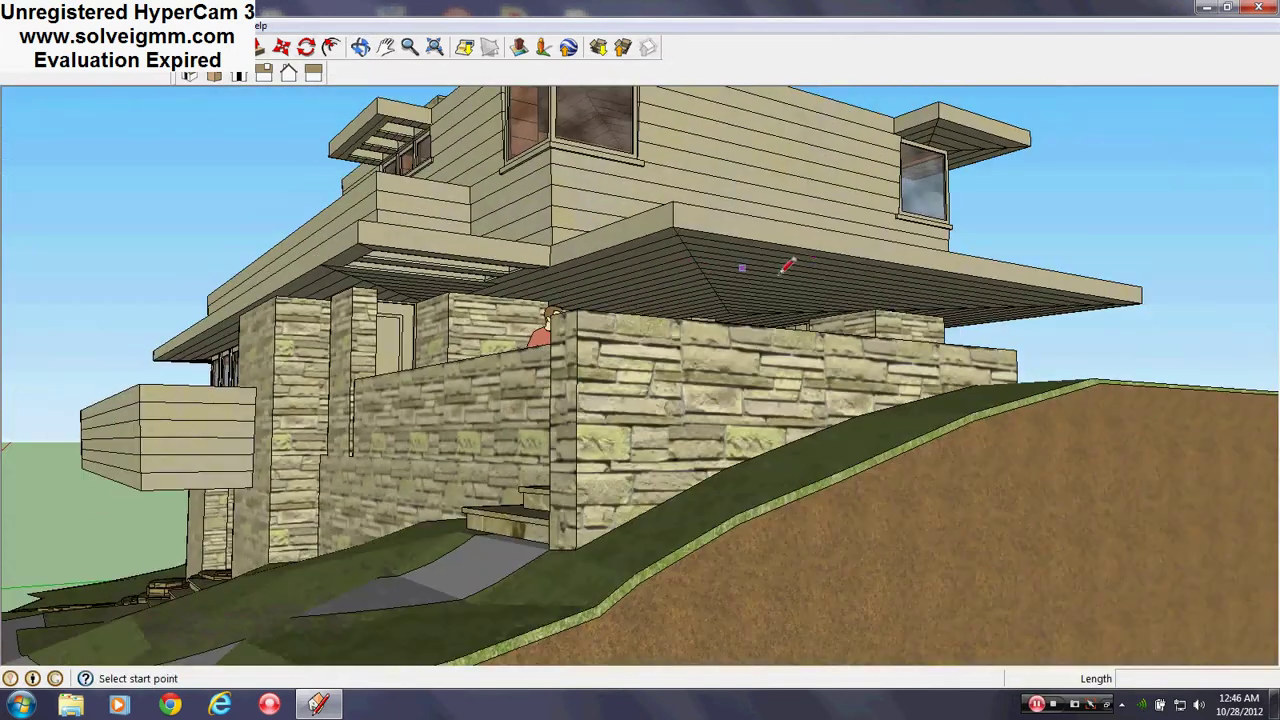
pyautogui.moveTo(632, 251)
pyautogui.mouseDown(button='middle')
pyautogui.moveTo(617, 320)
pyautogui.moveTo(434, 338)
pyautogui.moveTo(329, 308)
pyautogui.mouseUp(button='middle')
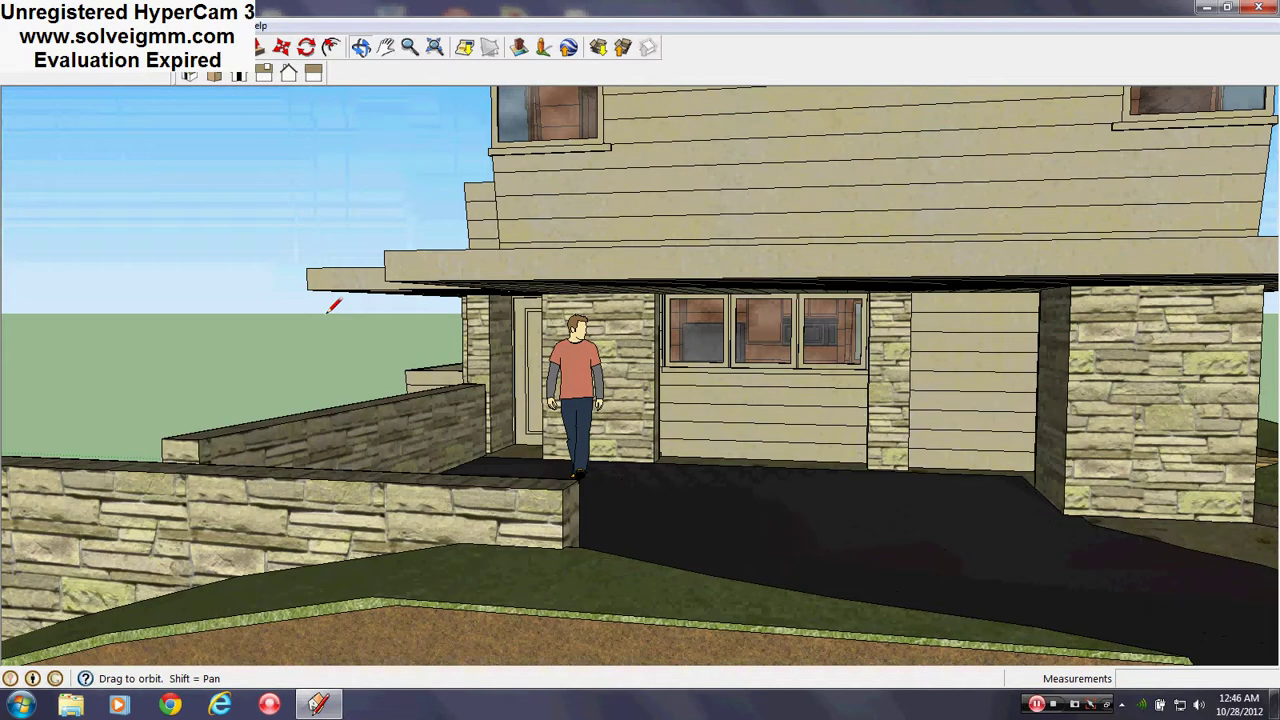
pyautogui.scroll(1, 329, 308)
pyautogui.scroll(-3, 562, 437)
pyautogui.moveTo(562, 437); pyautogui.dragTo(845, 440, button='middle')
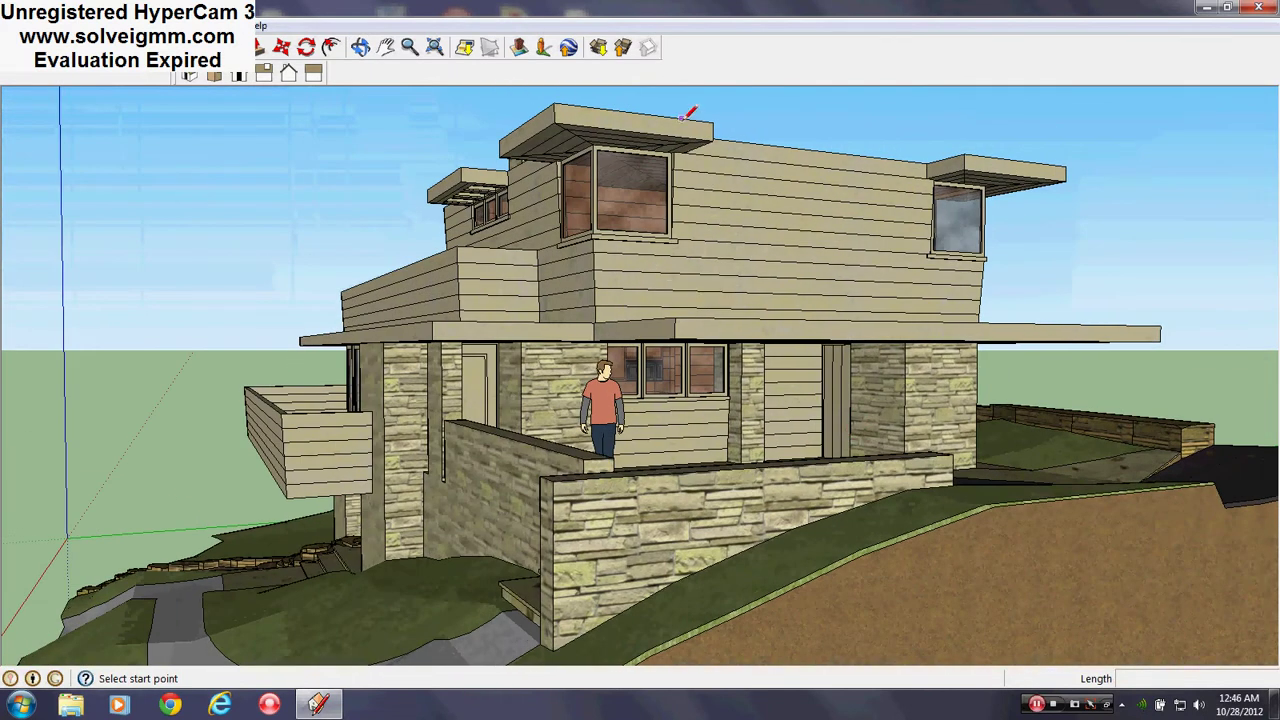
# Step: Measure the height of the stone pier beside the front door with a line from its top corner to its base
pyautogui.scroll(5, 604, 421)
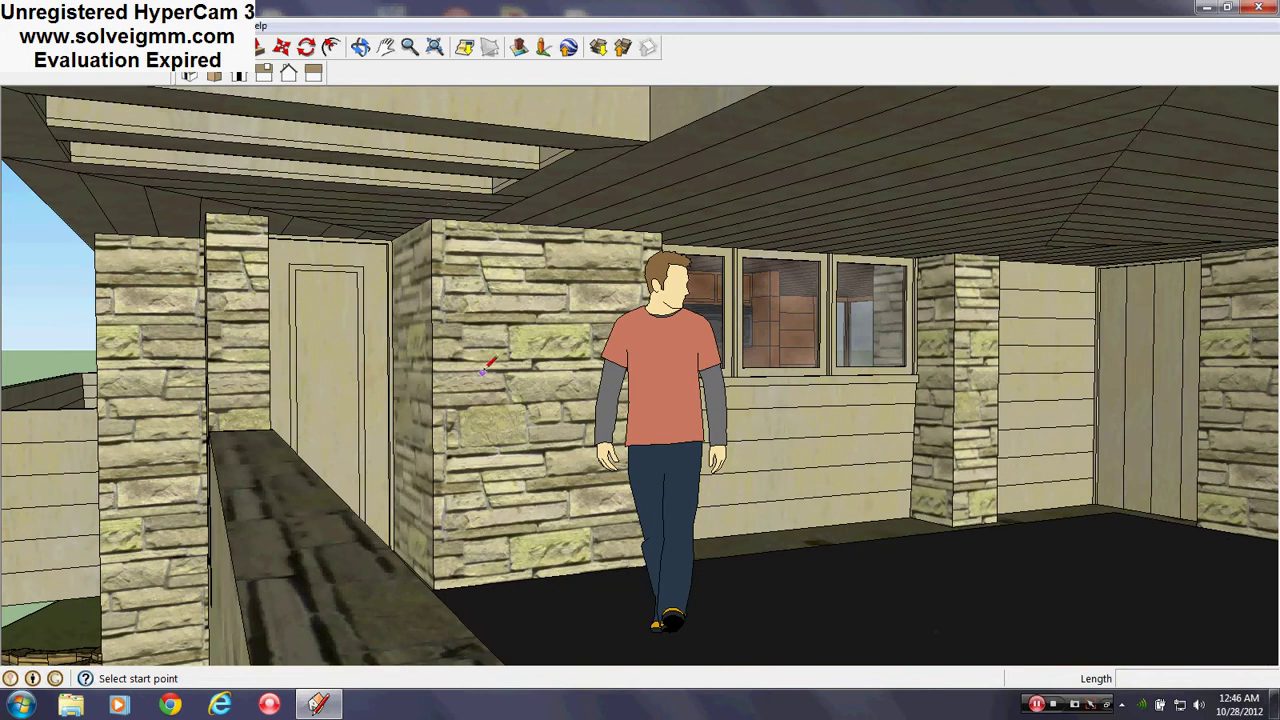
pyautogui.click(422, 220)
pyautogui.moveTo(523, 434); pyautogui.dragTo(480, 520, button='middle')
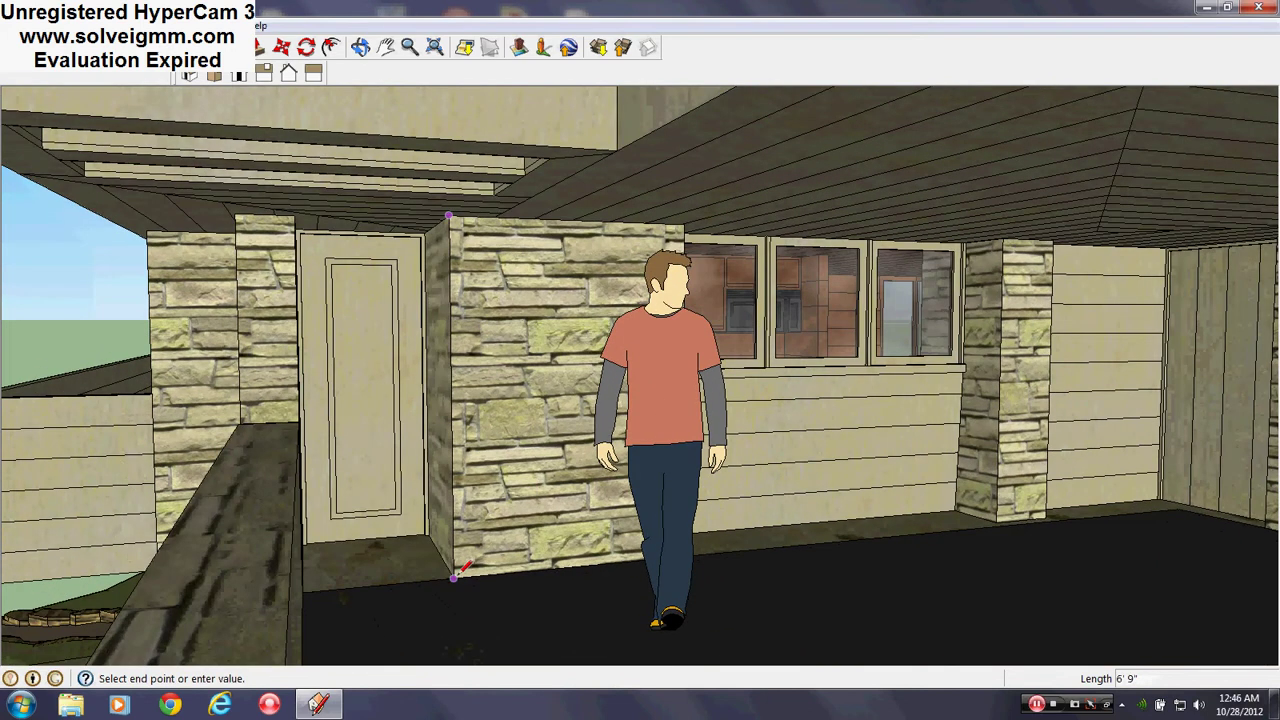
pyautogui.click(452, 578)
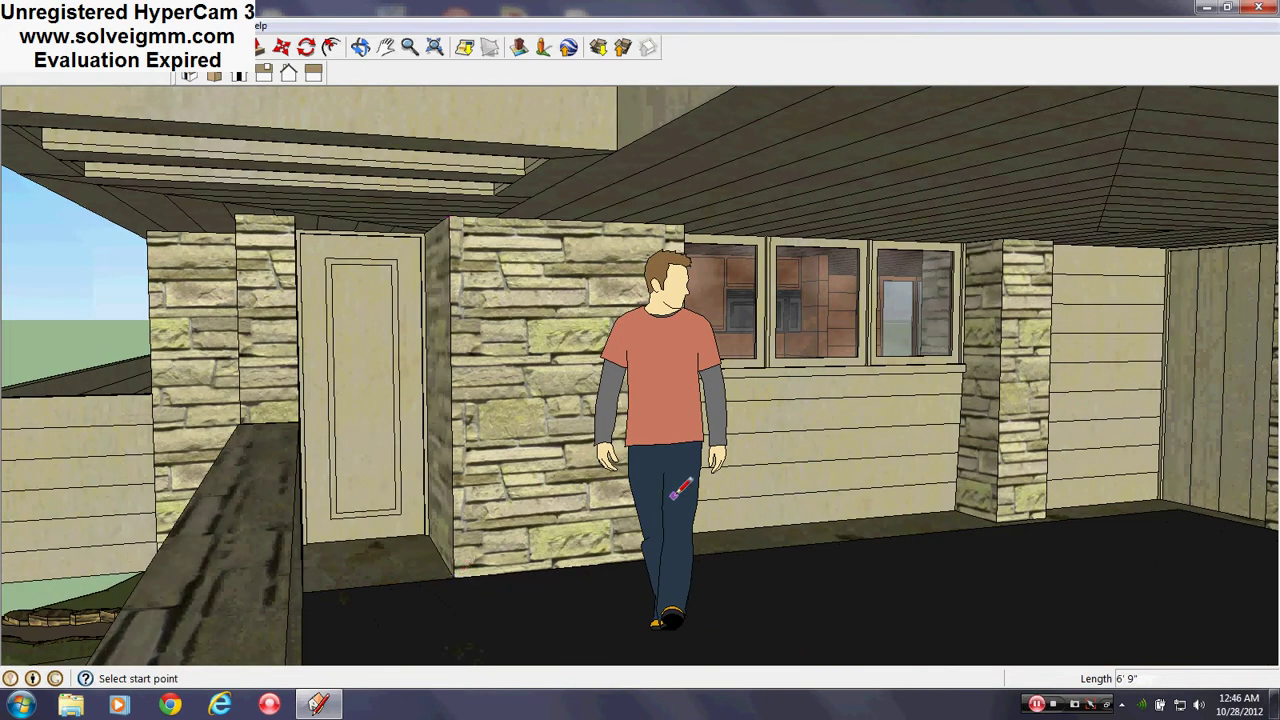
# Step: Examine the covered entrance at eye level, close in on the panelled front door and pass through it into the house
pyautogui.moveTo(676, 496); pyautogui.dragTo(604, 483, button='middle')
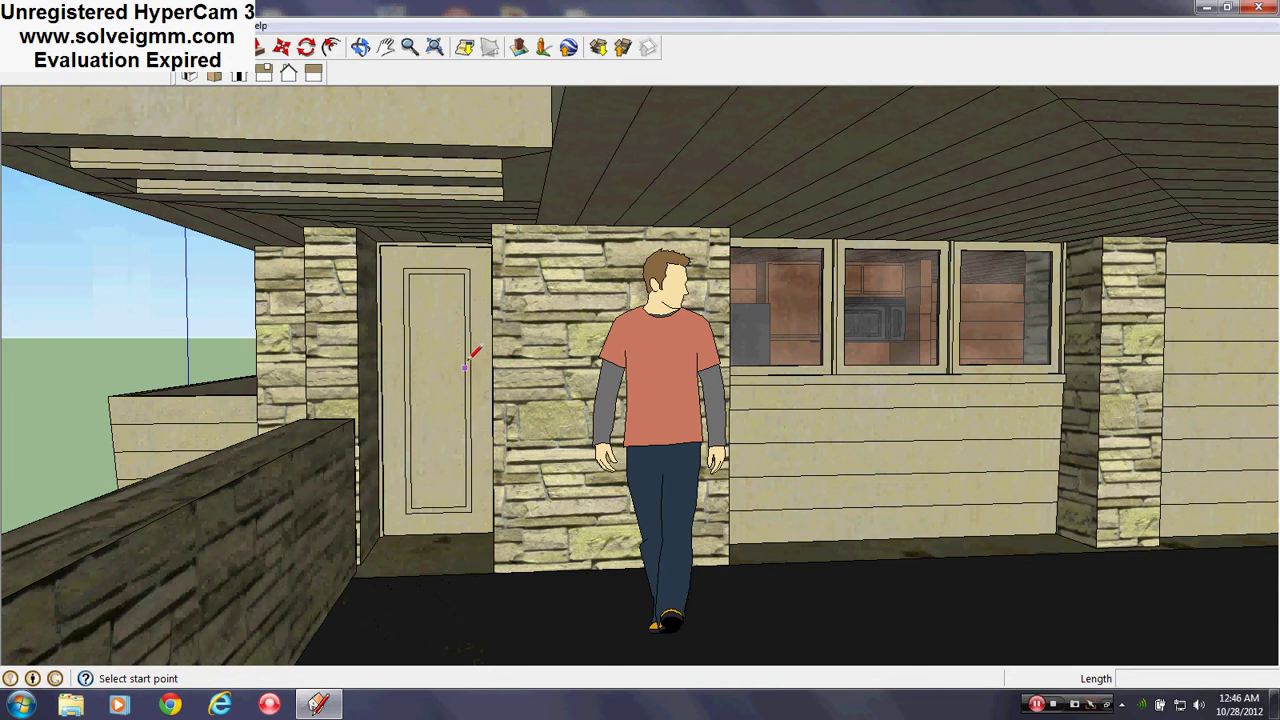
pyautogui.moveTo(466, 365); pyautogui.dragTo(512, 440, button='middle')
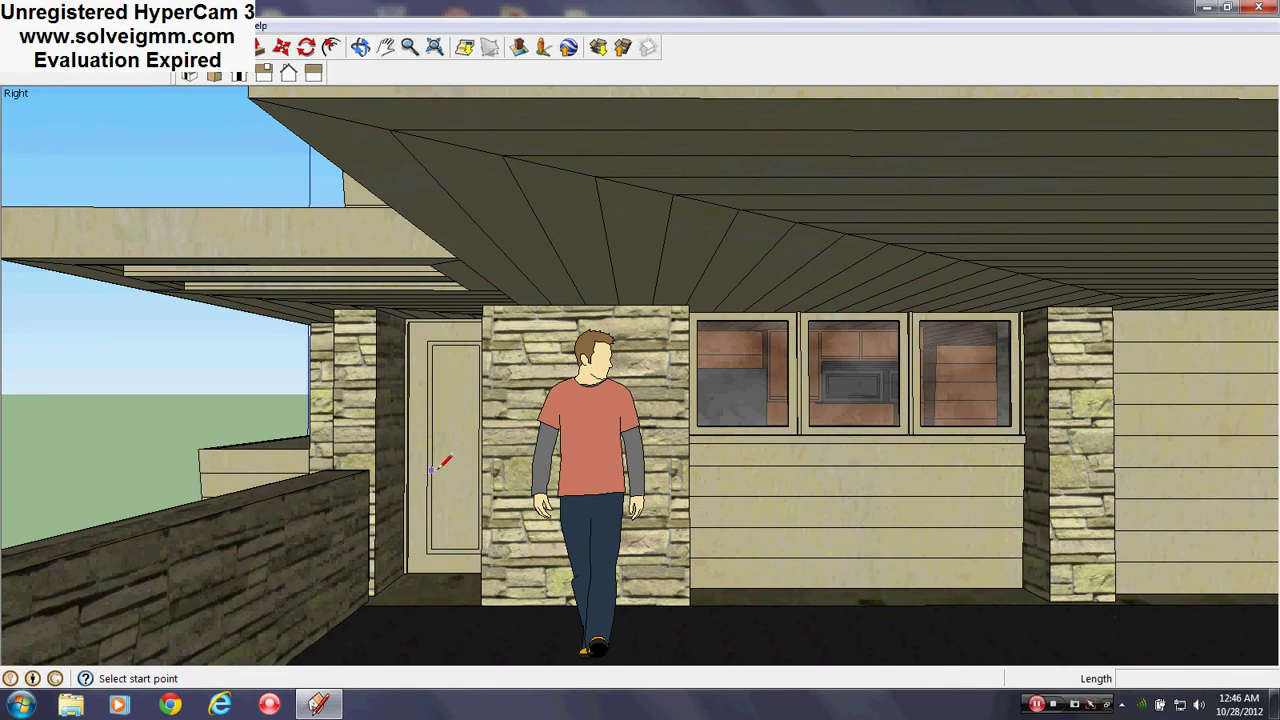
pyautogui.scroll(1, 432, 470)
pyautogui.scroll(-2, 432, 470)
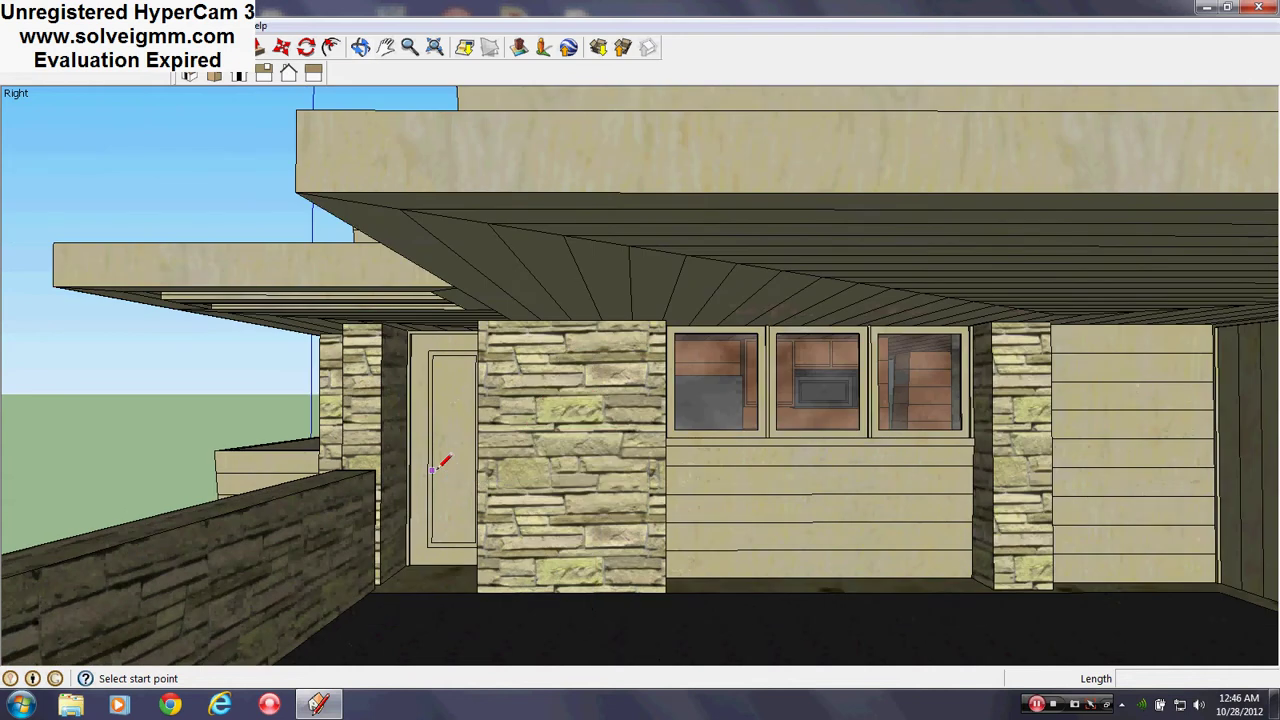
pyautogui.scroll(6, 437, 466)
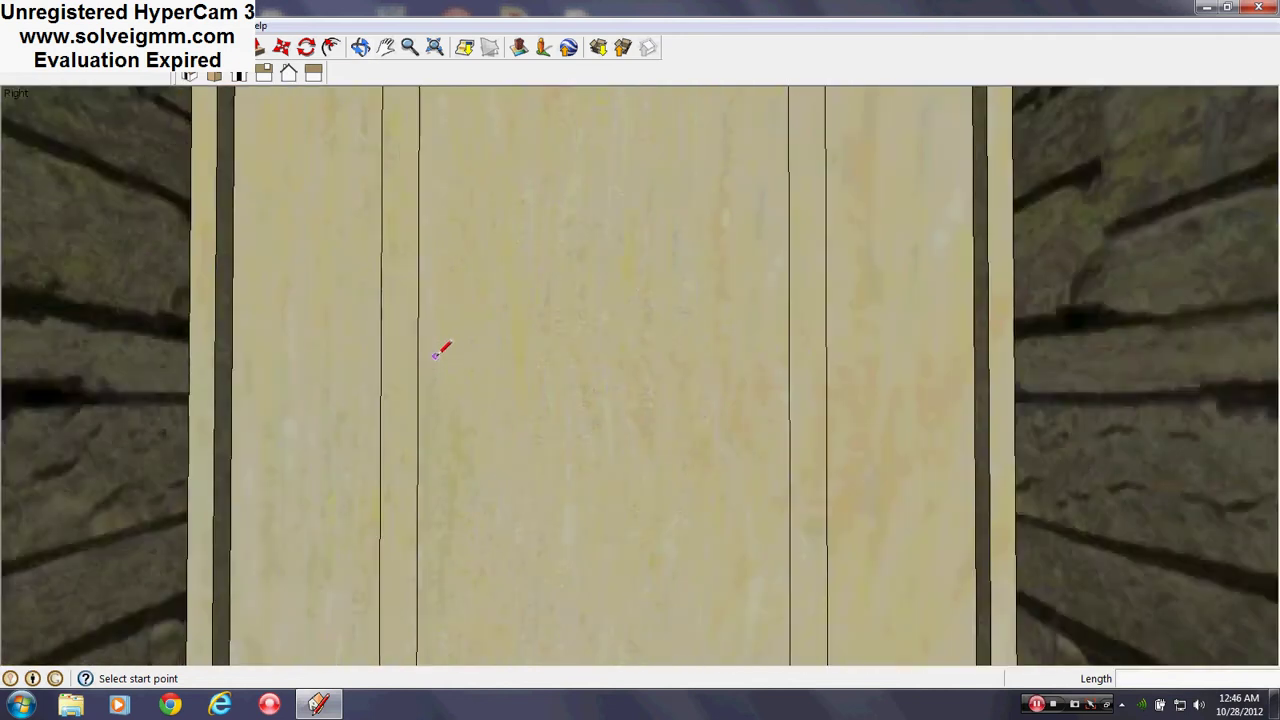
pyautogui.moveTo(443, 349); pyautogui.dragTo(785, 312, button='middle')
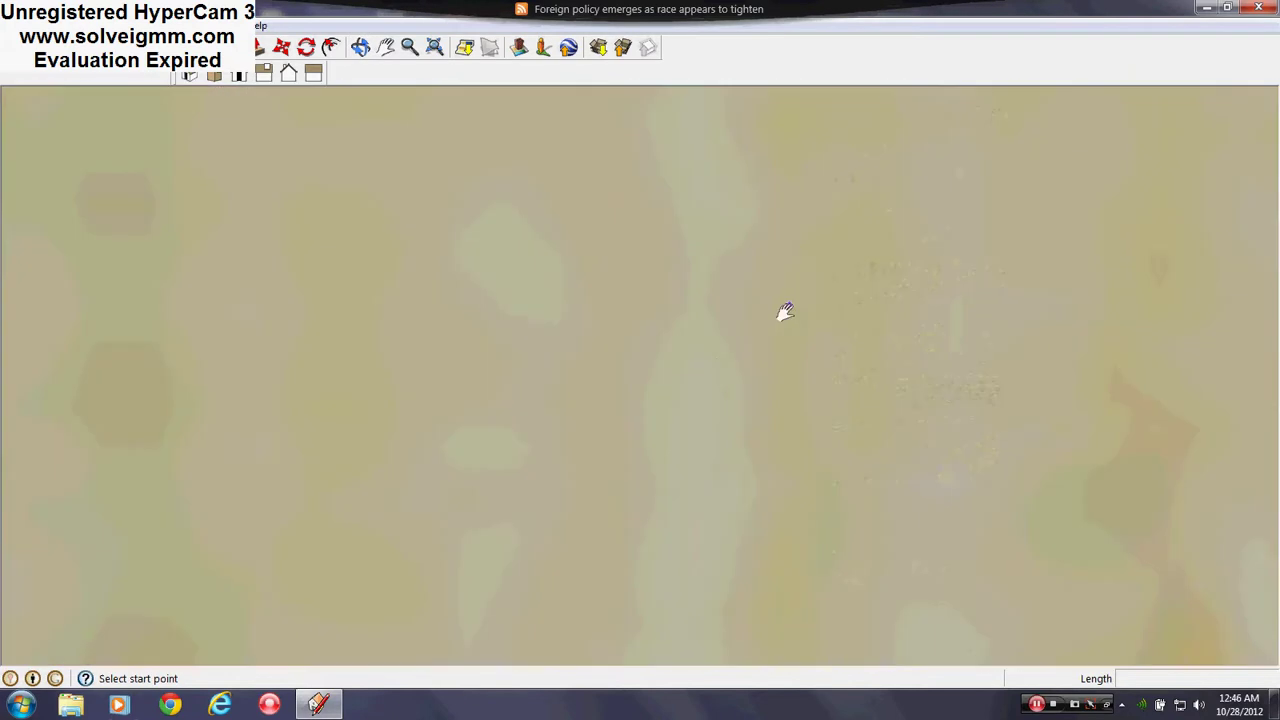
pyautogui.scroll(3, 715, 397)
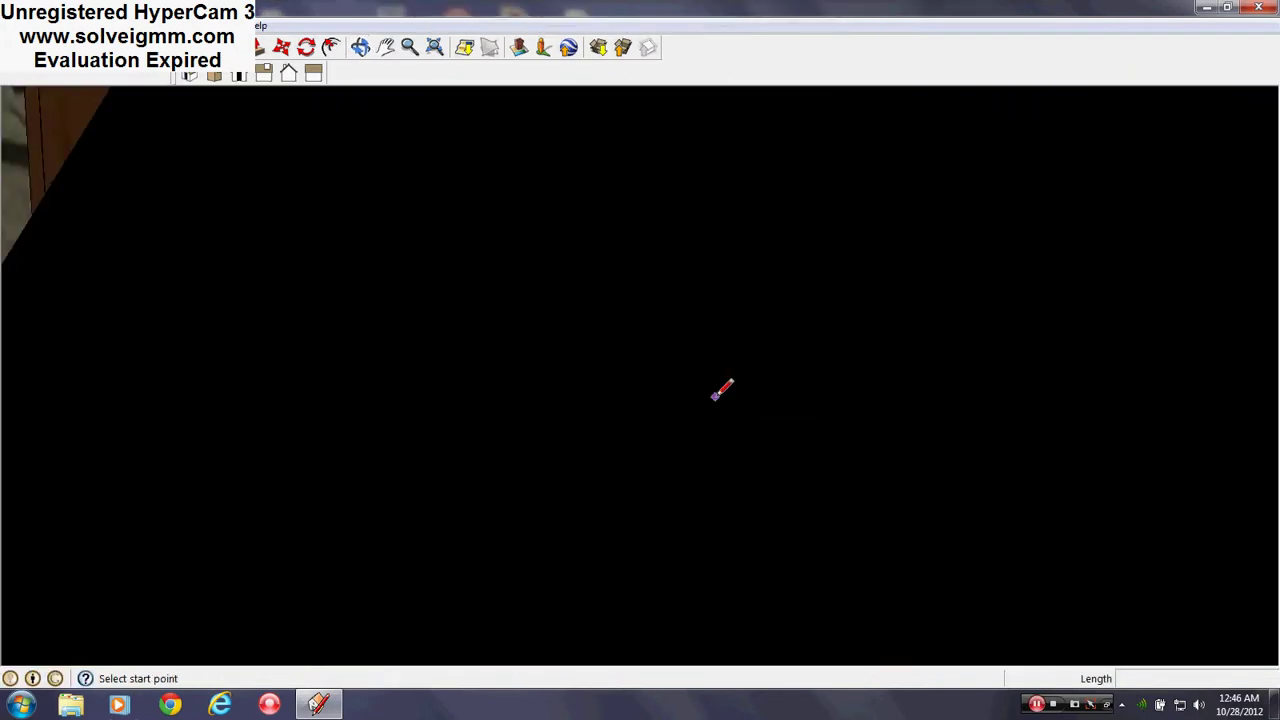
# Step: Look around the interior near the entrance, including the dining table, window wall, stone pier and wooden doors
pyautogui.scroll(-5, 722, 390)
pyautogui.moveTo(714, 400)
pyautogui.mouseDown(button='middle')
pyautogui.moveTo(849, 423)
pyautogui.moveTo(840, 488)
pyautogui.moveTo(589, 568)
pyautogui.mouseUp(button='middle')
pyautogui.scroll(-3, 830, 487)
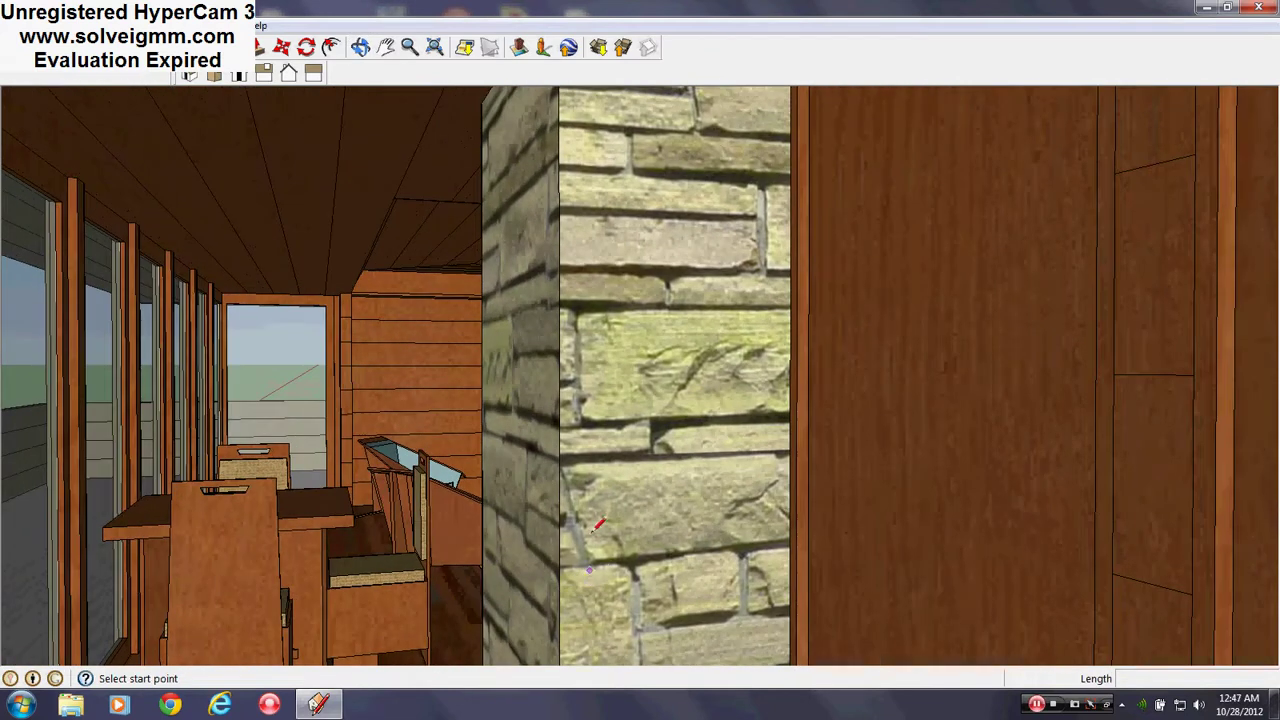
pyautogui.scroll(3, 592, 511)
pyautogui.moveTo(592, 511); pyautogui.dragTo(866, 517, button='middle')
pyautogui.moveTo(285, 480)
pyautogui.mouseDown(button='middle')
pyautogui.moveTo(386, 471)
pyautogui.moveTo(716, 490)
pyautogui.moveTo(403, 503)
pyautogui.moveTo(190, 562)
pyautogui.mouseUp(button='middle')
pyautogui.moveTo(491, 450); pyautogui.dragTo(691, 367, button='middle')
pyautogui.scroll(-3, 751, 457)
pyautogui.moveTo(757, 449)
pyautogui.mouseDown(button='middle')
pyautogui.moveTo(897, 469)
pyautogui.moveTo(386, 460)
pyautogui.moveTo(451, 549)
pyautogui.mouseUp(button='middle')
pyautogui.scroll(-3, 524, 342)
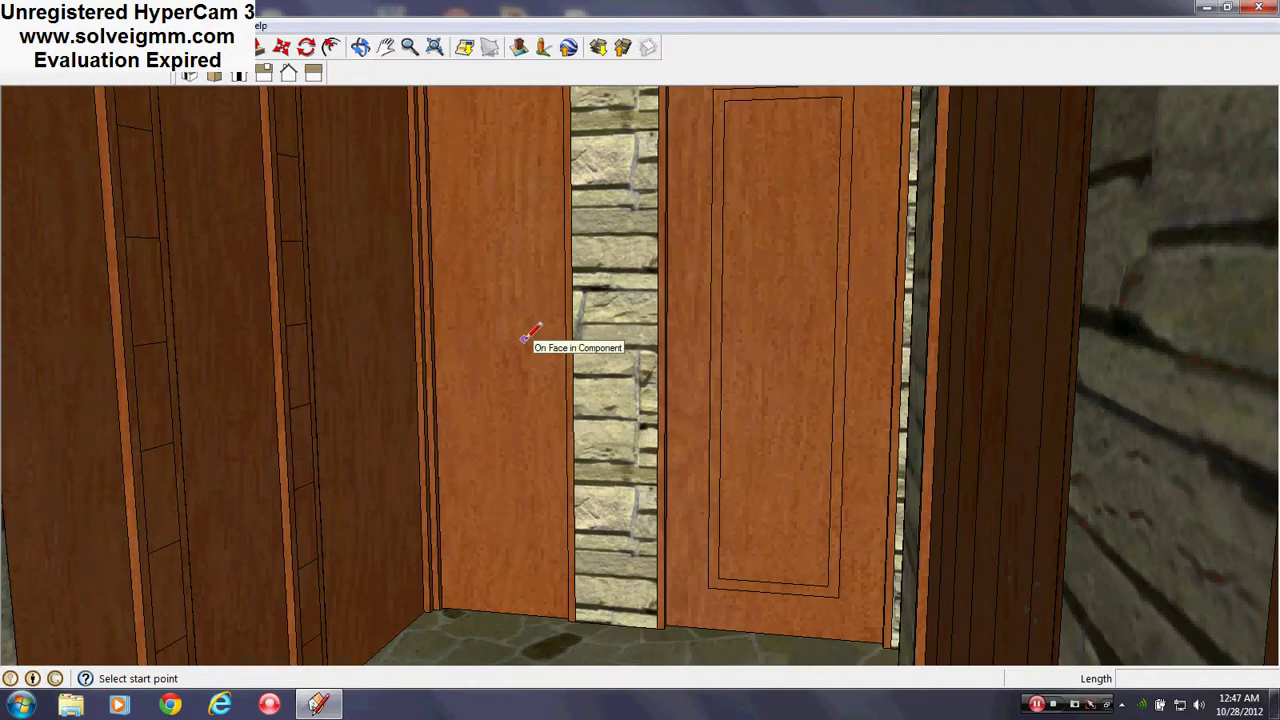
# Step: Inspect the entry hall's wooden doors, plank ceiling and the narrow window beside the stone wall
pyautogui.keyDown('shift'); pyautogui.moveTo(526, 343); pyautogui.dragTo(560, 463, button='middle'); pyautogui.keyUp('shift')
pyautogui.moveTo(297, 357)
pyautogui.keyDown('shift'); pyautogui.mouseDown(button='middle')
pyautogui.moveTo(314, 385)
pyautogui.moveTo(269, 417)
pyautogui.moveTo(300, 380)
pyautogui.mouseUp(button='middle'); pyautogui.keyUp('shift')
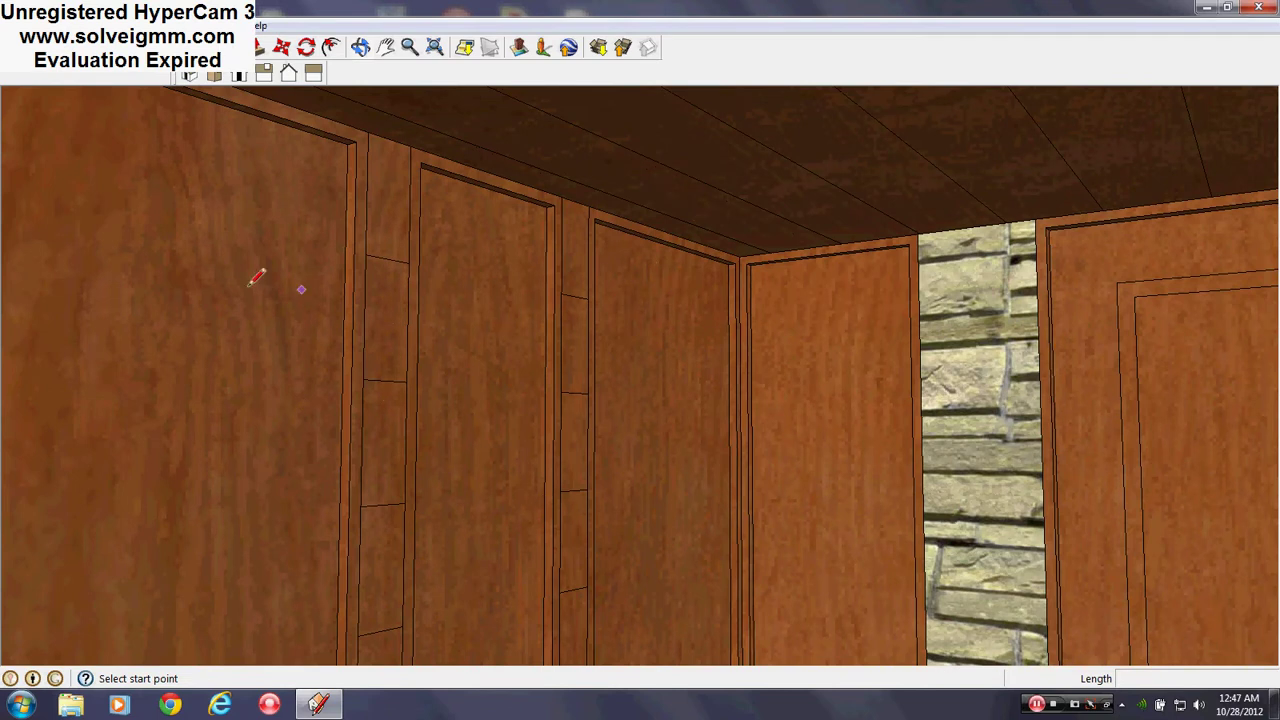
pyautogui.moveTo(510, 624)
pyautogui.mouseDown(button='middle')
pyautogui.moveTo(526, 523)
pyautogui.moveTo(620, 457)
pyautogui.moveTo(534, 491)
pyautogui.moveTo(503, 489)
pyautogui.moveTo(509, 469)
pyautogui.moveTo(903, 434)
pyautogui.moveTo(700, 530)
pyautogui.mouseUp(button='middle')
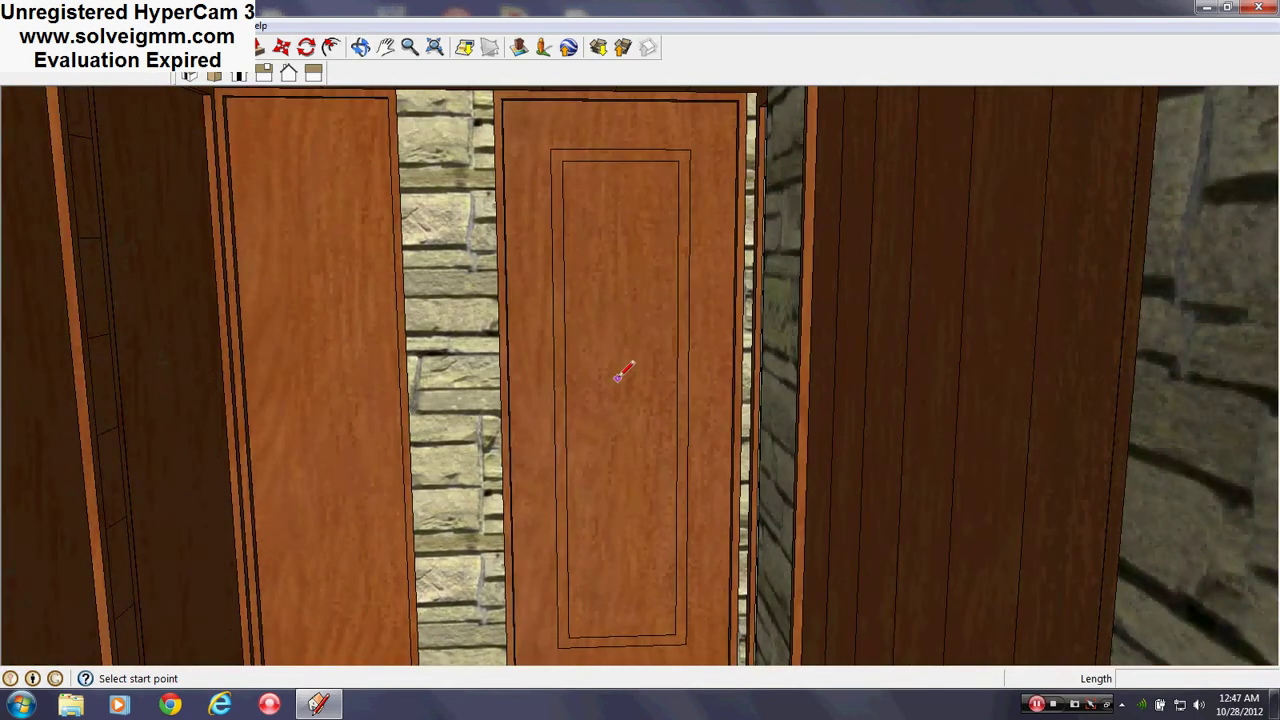
pyautogui.moveTo(626, 369)
pyautogui.mouseDown(button='middle')
pyautogui.moveTo(1048, 532)
pyautogui.moveTo(780, 385)
pyautogui.mouseUp(button='middle')
pyautogui.scroll(6, 589, 346)
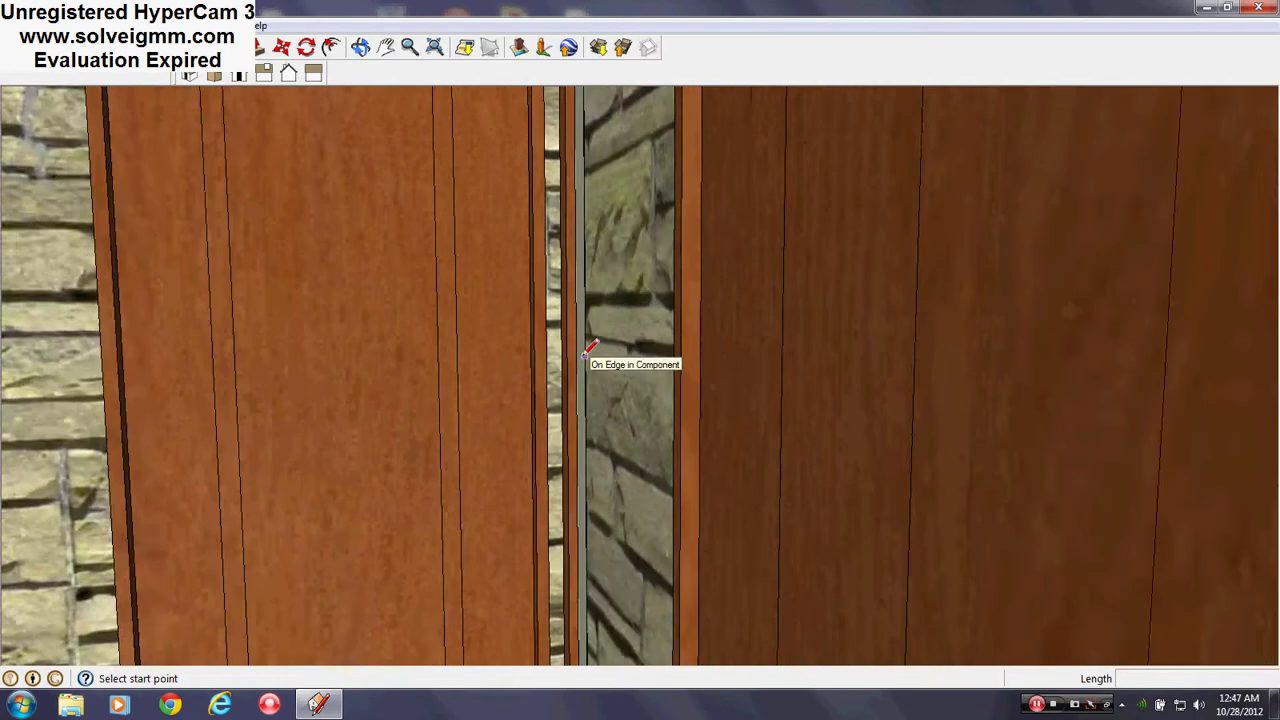
pyautogui.moveTo(589, 346)
pyautogui.mouseDown(button='middle')
pyautogui.moveTo(831, 457)
pyautogui.moveTo(905, 536)
pyautogui.moveTo(788, 330)
pyautogui.mouseUp(button='middle')
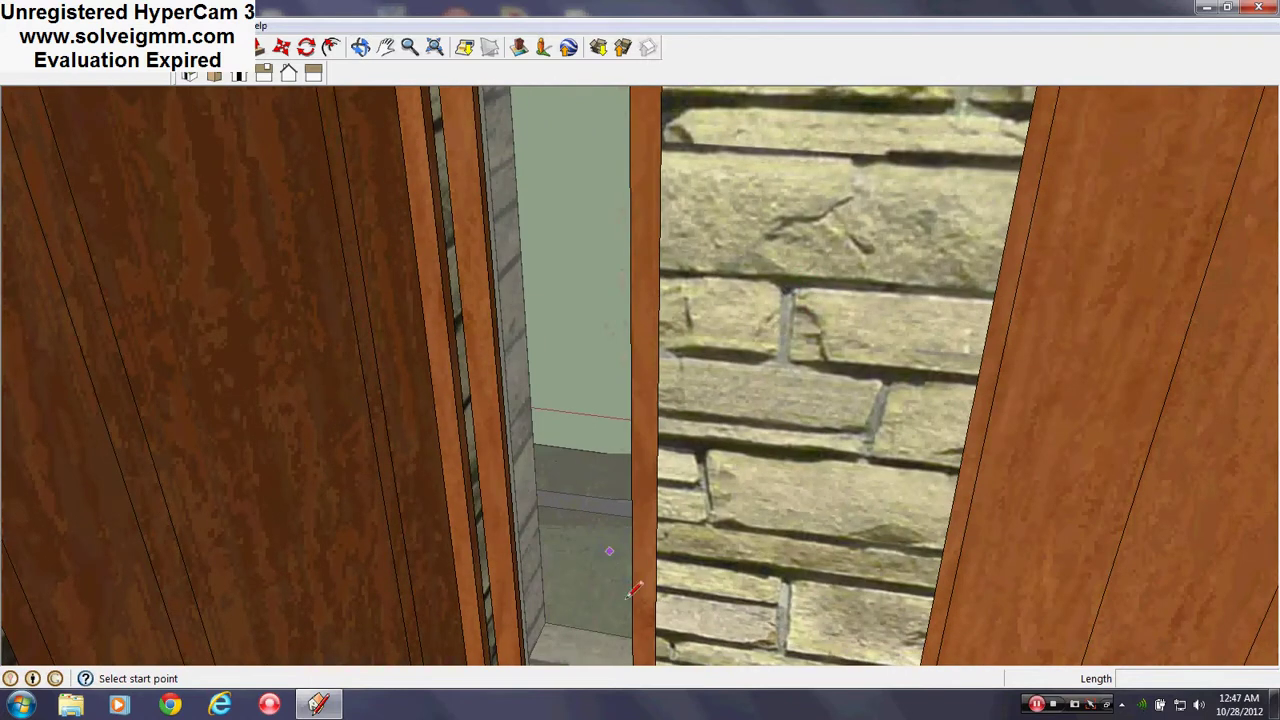
# Step: Examine the entry hall's two wooden doors, the stone strip between them, the flagstone floor and the plank ceiling
pyautogui.moveTo(632, 592)
pyautogui.mouseDown(button='middle')
pyautogui.moveTo(700, 429)
pyautogui.moveTo(486, 103)
pyautogui.moveTo(486, 514)
pyautogui.moveTo(659, 434)
pyautogui.moveTo(437, 417)
pyautogui.mouseUp(button='middle')
pyautogui.scroll(-3, 766, 374)
pyautogui.moveTo(766, 374); pyautogui.dragTo(726, 486, button='middle')
pyautogui.scroll(-3, 697, 388)
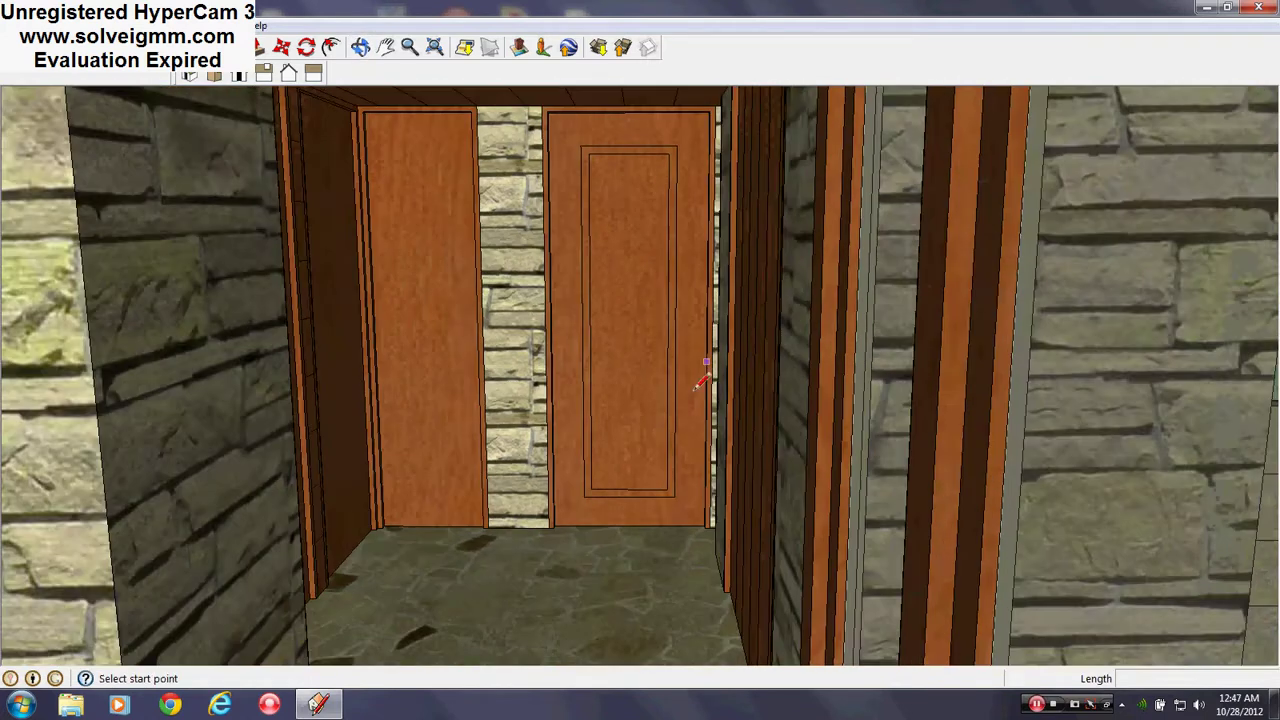
pyautogui.scroll(-4, 684, 403)
pyautogui.moveTo(699, 338); pyautogui.dragTo(560, 212, button='middle')
pyautogui.scroll(3, 558, 212)
pyautogui.moveTo(597, 646); pyautogui.dragTo(589, 294, button='middle')
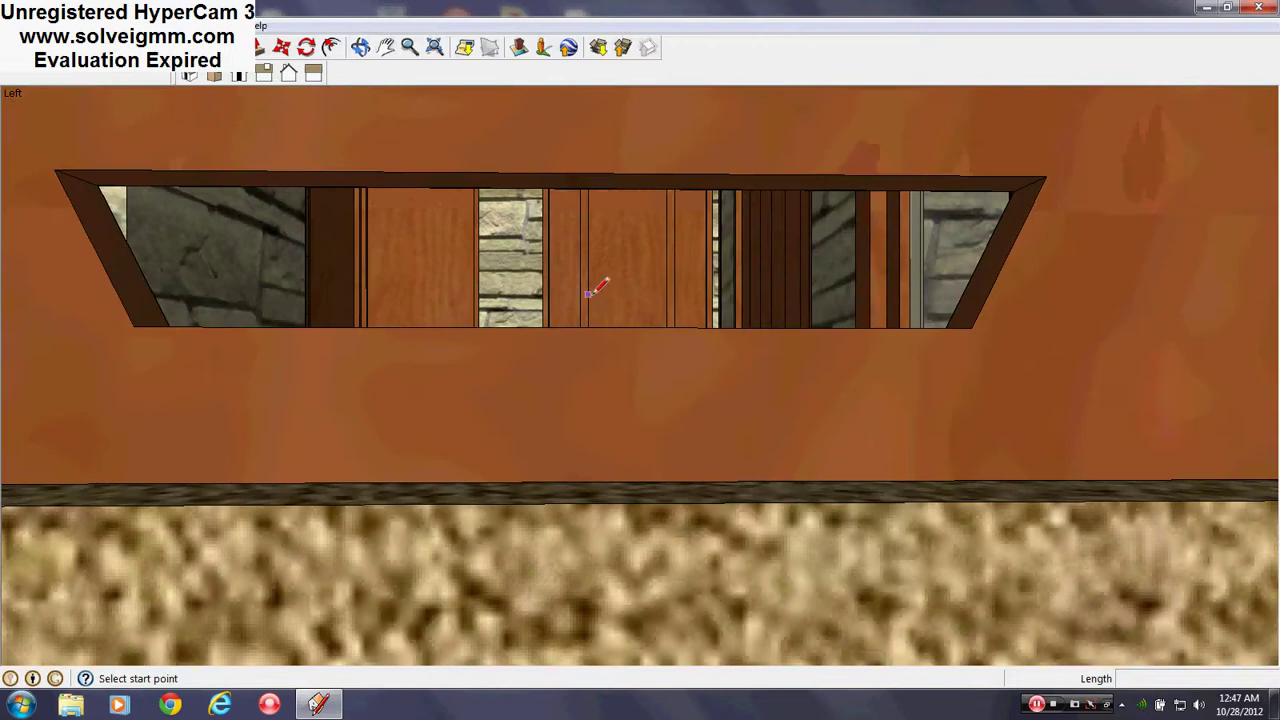
pyautogui.scroll(4, 588, 294)
pyautogui.scroll(-2, 560, 428)
pyautogui.moveTo(560, 468); pyautogui.dragTo(603, 430, button='middle')
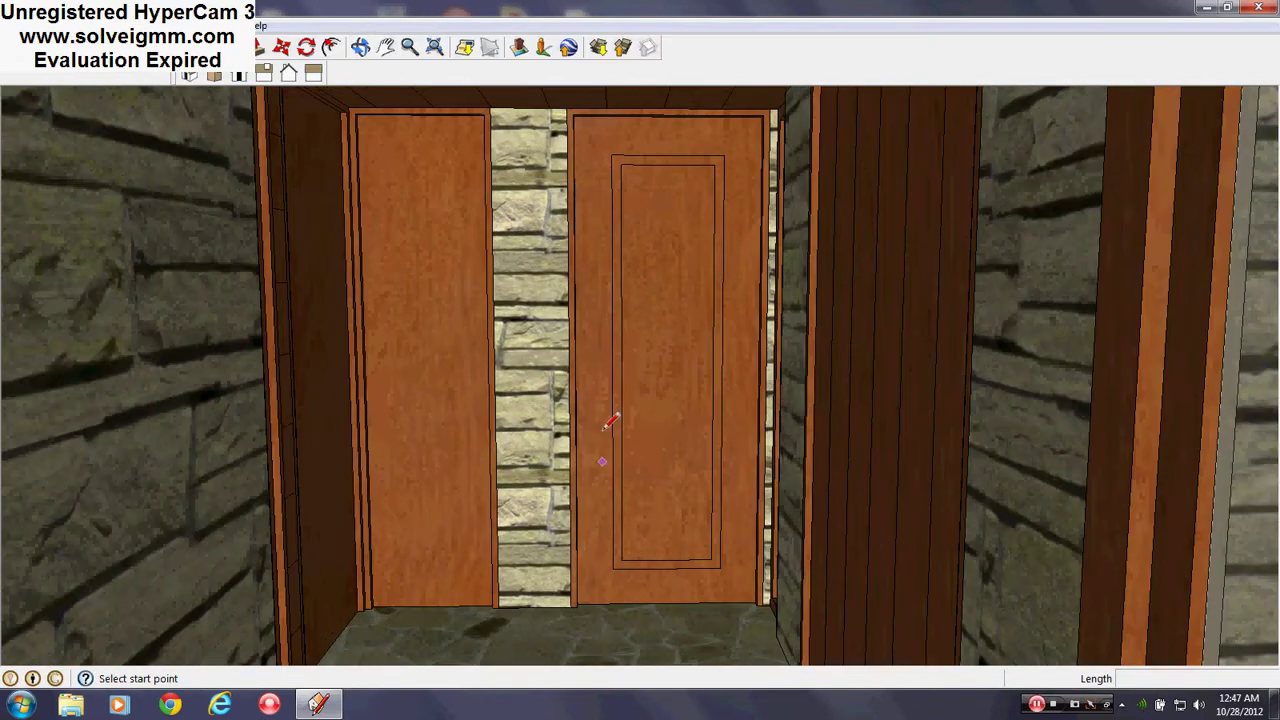
pyautogui.moveTo(660, 98); pyautogui.dragTo(672, 214, button='middle')
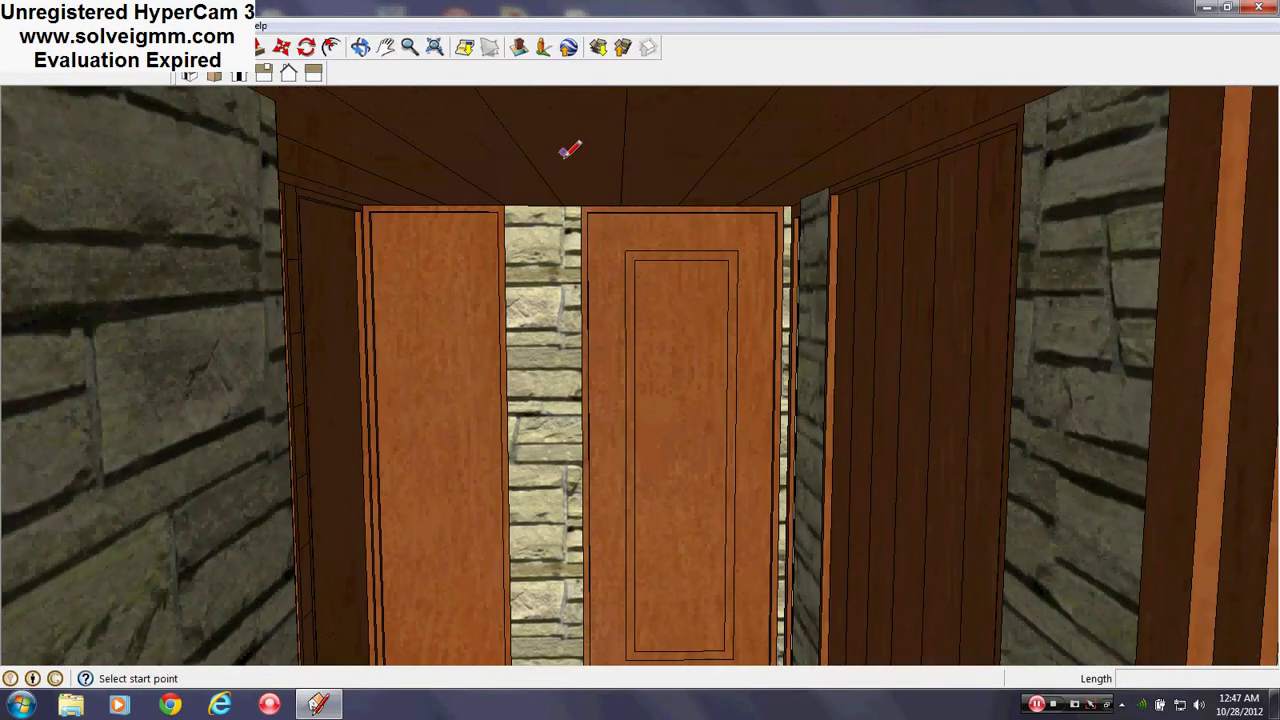
# Step: Inspect the entry hall's wooden panels and their segmented vertical strips close up, down to the flagstone floor
pyautogui.scroll(4, 389, 400)
pyautogui.moveTo(391, 400)
pyautogui.mouseDown(button='middle')
pyautogui.moveTo(114, 482)
pyautogui.moveTo(586, 511)
pyautogui.moveTo(463, 617)
pyautogui.moveTo(763, 89)
pyautogui.moveTo(383, 534)
pyautogui.moveTo(536, 519)
pyautogui.moveTo(686, 557)
pyautogui.moveTo(494, 440)
pyautogui.mouseUp(button='middle')
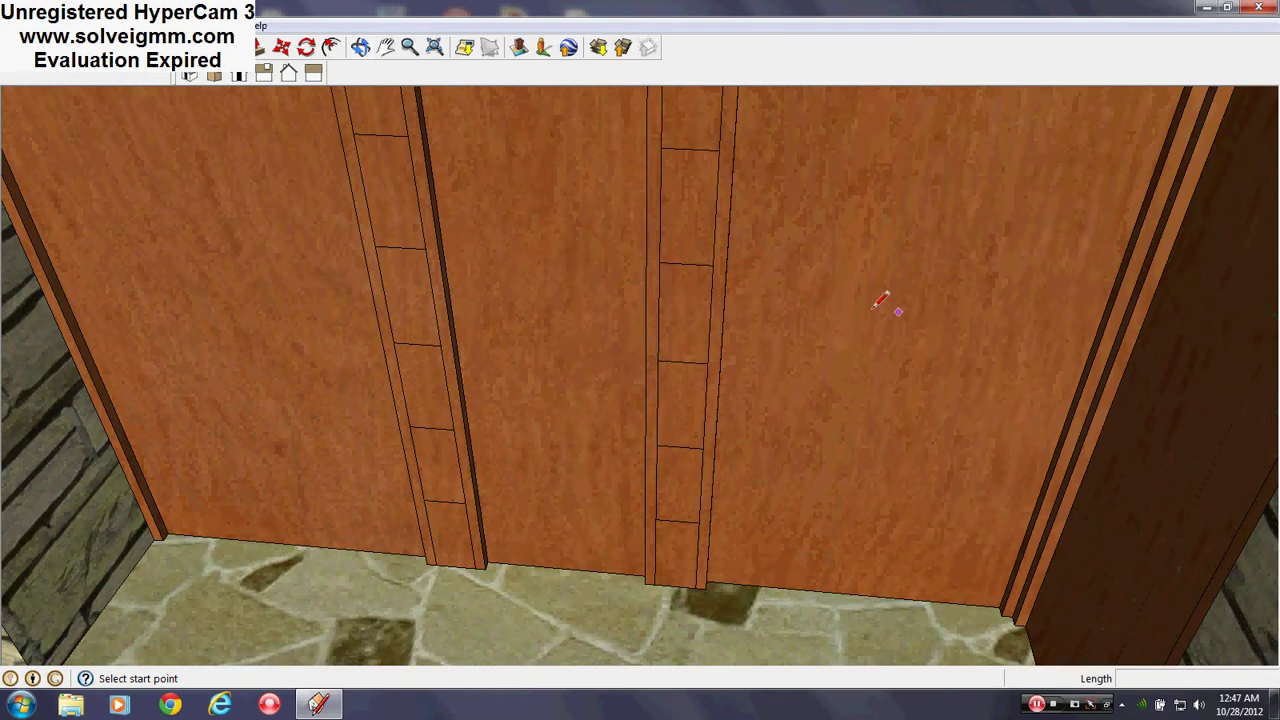
pyautogui.moveTo(915, 445)
pyautogui.mouseDown(button='middle')
pyautogui.moveTo(837, 471)
pyautogui.moveTo(1001, 338)
pyautogui.mouseUp(button='middle')
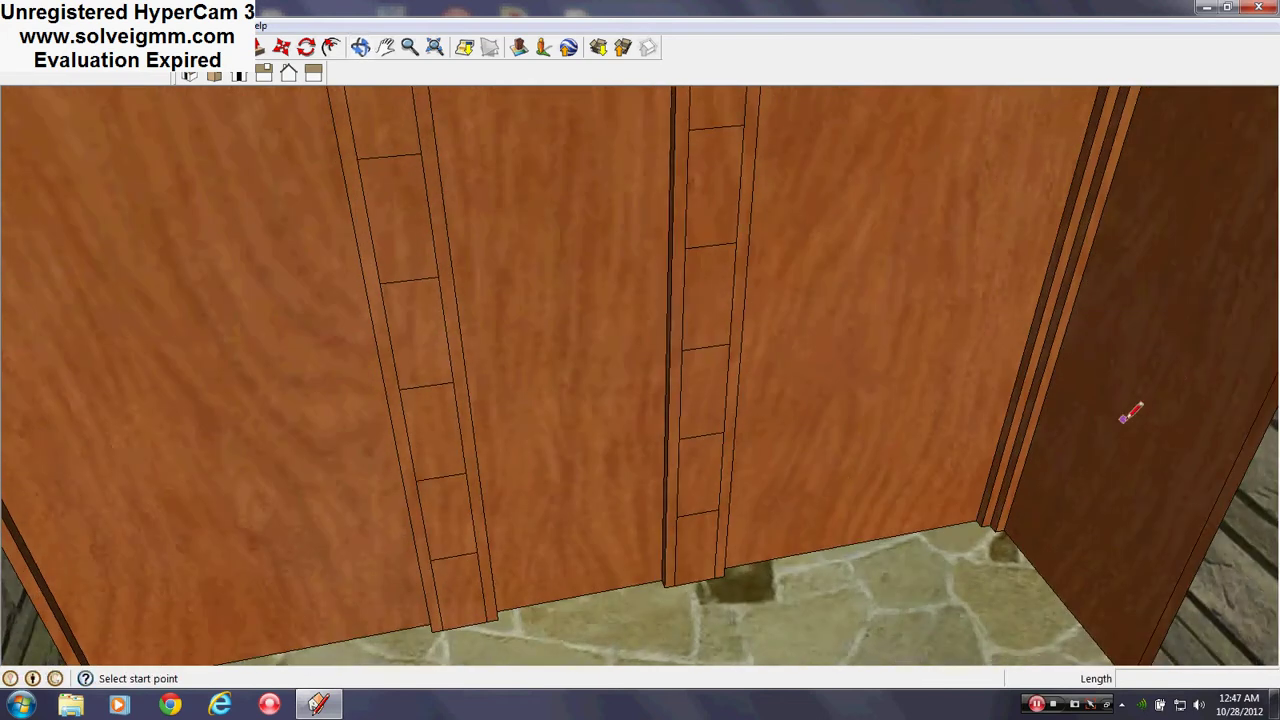
pyautogui.moveTo(1124, 419)
pyautogui.mouseDown(button='middle')
pyautogui.moveTo(1008, 509)
pyautogui.moveTo(571, 454)
pyautogui.moveTo(968, 358)
pyautogui.moveTo(443, 434)
pyautogui.moveTo(708, 468)
pyautogui.mouseUp(button='middle')
pyautogui.scroll(-4, 537, 482)
pyautogui.scroll(3, 971, 347)
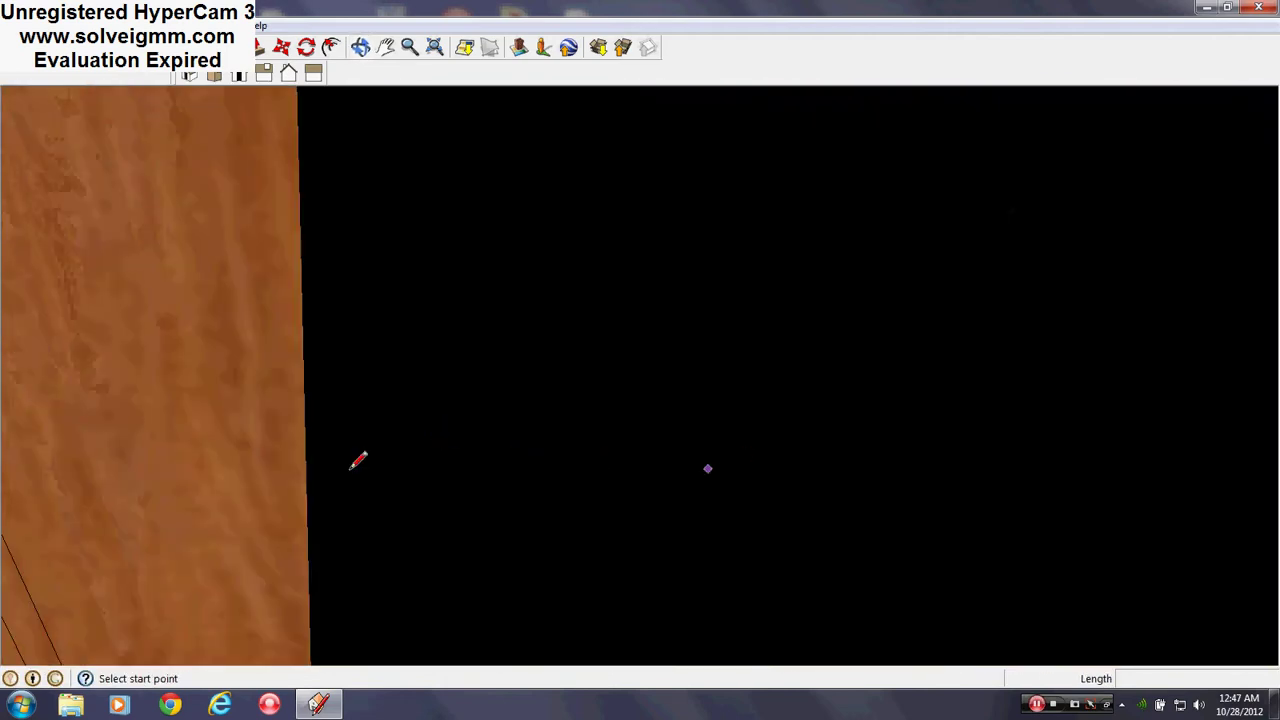
# Step: Look from the entry hall past the stone pier and dining table into the living room
pyautogui.moveTo(357, 461)
pyautogui.mouseDown(button='middle')
pyautogui.moveTo(543, 466)
pyautogui.moveTo(749, 337)
pyautogui.moveTo(283, 541)
pyautogui.moveTo(780, 357)
pyautogui.moveTo(563, 543)
pyautogui.moveTo(649, 417)
pyautogui.moveTo(422, 438)
pyautogui.moveTo(300, 478)
pyautogui.mouseUp(button='middle')
pyautogui.moveTo(300, 478); pyautogui.dragTo(606, 514, button='middle')
pyautogui.keyDown('shift'); pyautogui.moveTo(982, 526); pyautogui.dragTo(755, 577, button='middle'); pyautogui.keyUp('shift')
pyautogui.moveTo(755, 577)
pyautogui.mouseDown(button='middle')
pyautogui.moveTo(833, 574)
pyautogui.moveTo(670, 519)
pyautogui.mouseUp(button='middle')
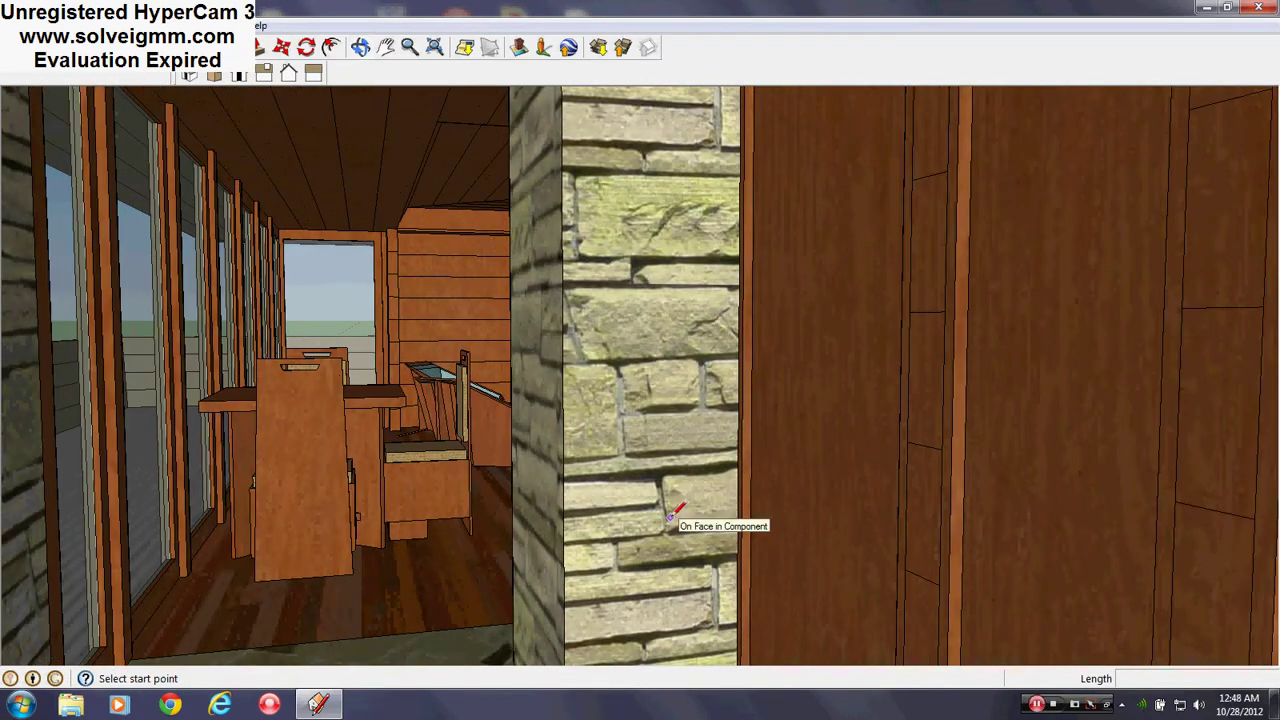
pyautogui.moveTo(420, 430); pyautogui.dragTo(994, 509, button='middle')
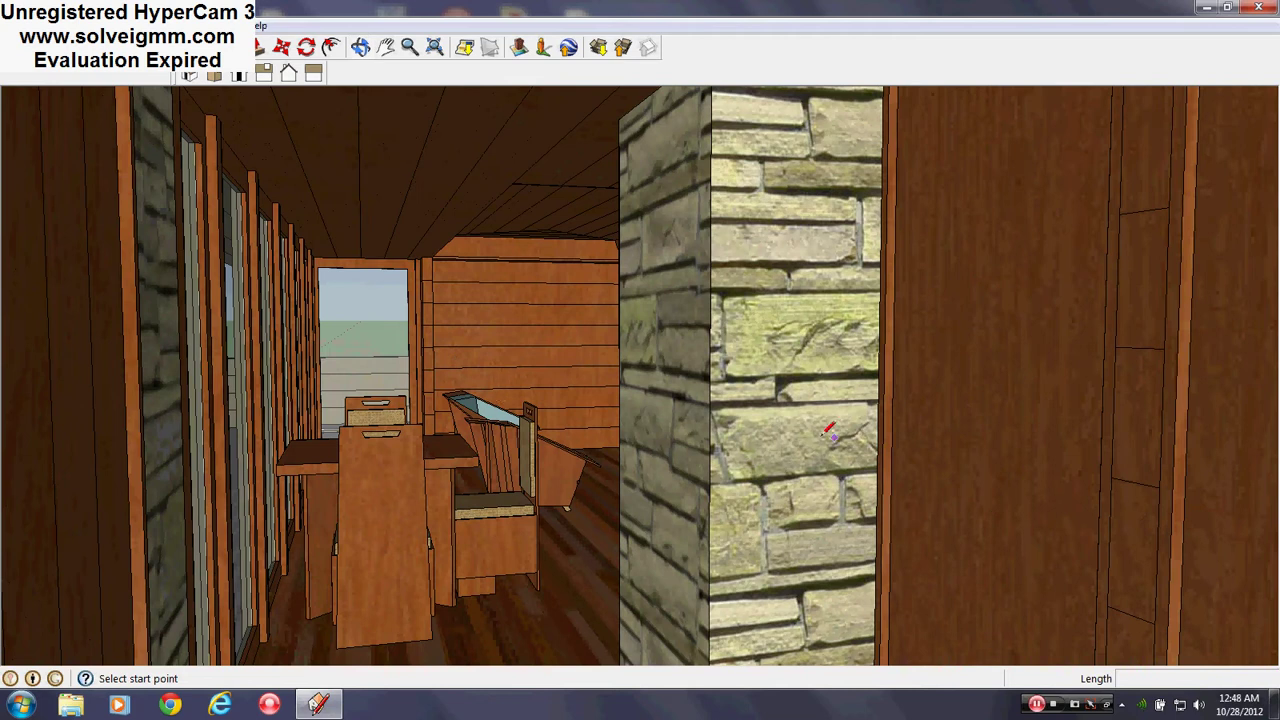
pyautogui.scroll(3, 441, 270)
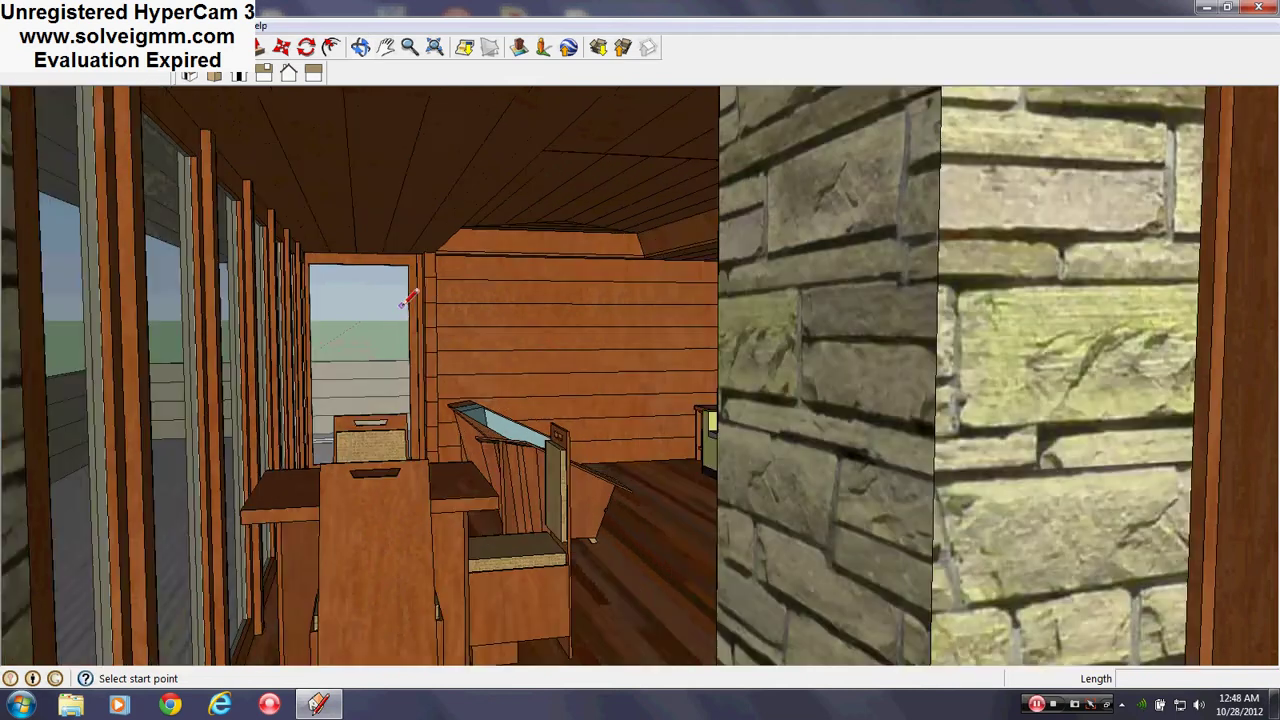
pyautogui.moveTo(393, 476)
pyautogui.mouseDown(button='middle')
pyautogui.moveTo(403, 534)
pyautogui.moveTo(404, 522)
pyautogui.mouseUp(button='middle')
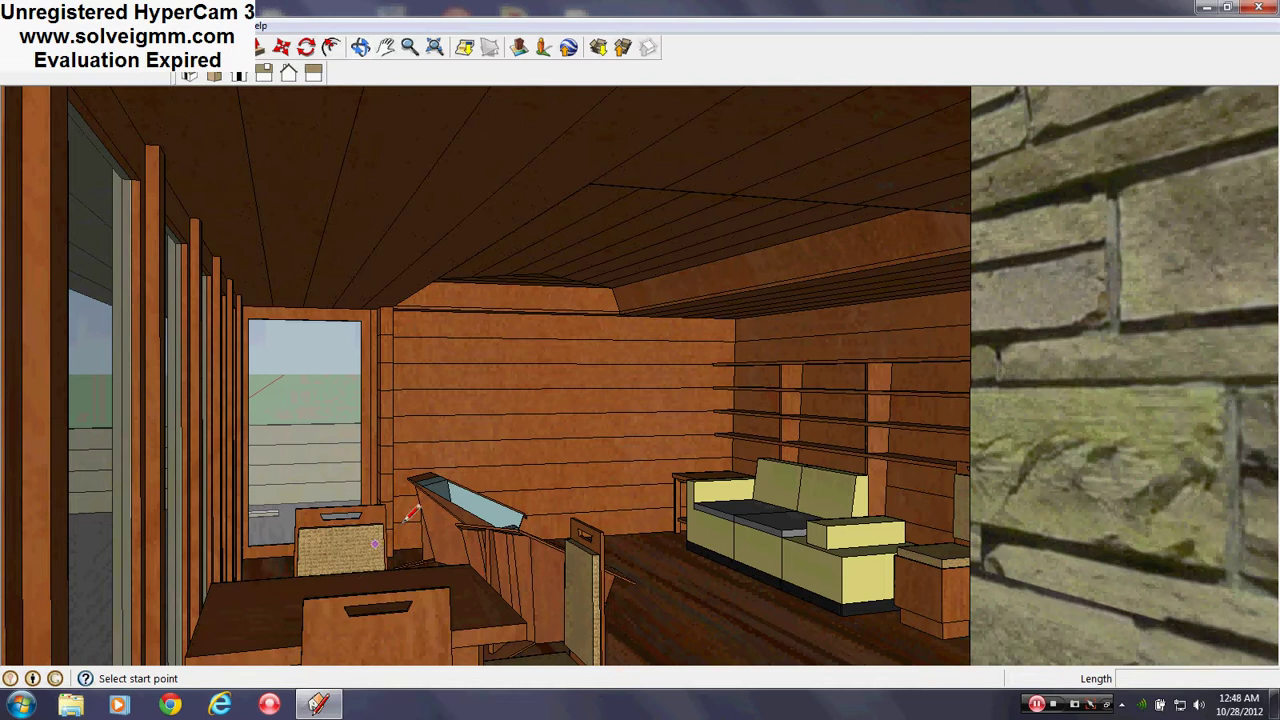
pyautogui.scroll(1, 841, 425)
pyautogui.moveTo(841, 425)
pyautogui.mouseDown(button='middle')
pyautogui.moveTo(843, 397)
pyautogui.moveTo(832, 406)
pyautogui.mouseUp(button='middle')
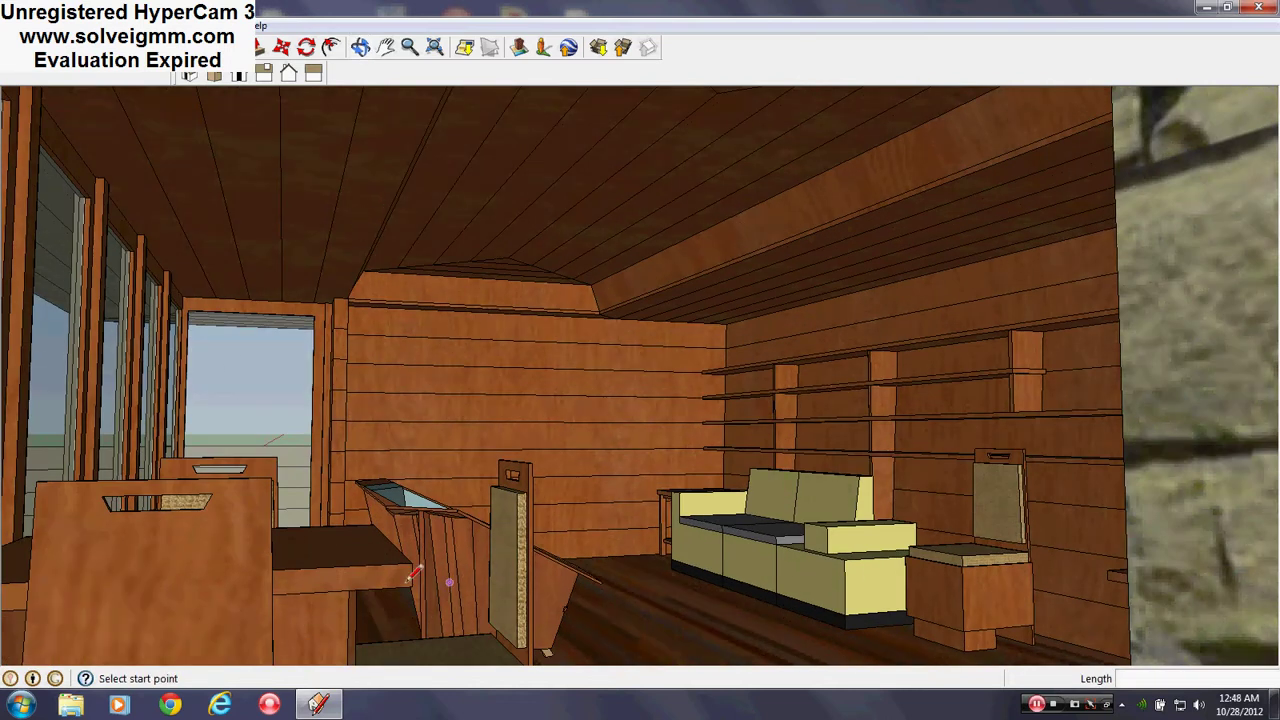
pyautogui.moveTo(410, 580); pyautogui.dragTo(355, 600, button='middle')
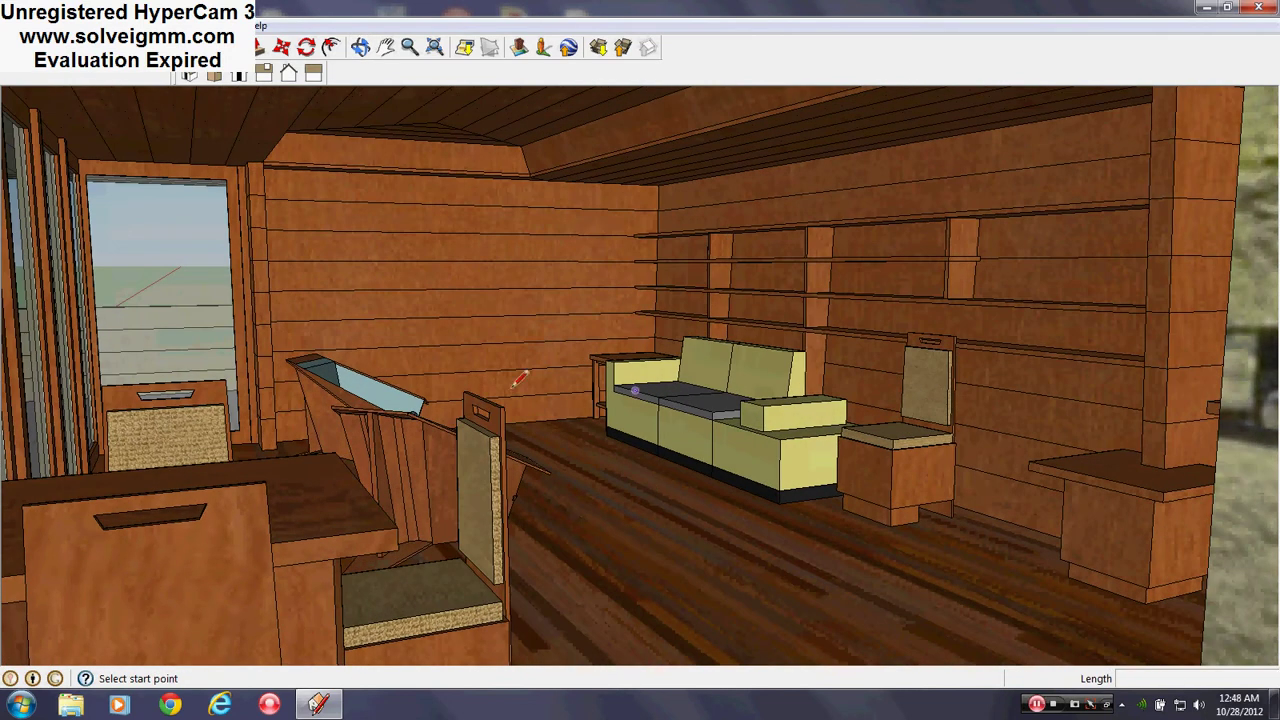
# Step: View the living room's long wall with its built-in shelves, sofa, side chair, desk and corner window
pyautogui.moveTo(1035, 312)
pyautogui.mouseDown(button='middle')
pyautogui.moveTo(1029, 300)
pyautogui.moveTo(934, 349)
pyautogui.moveTo(750, 262)
pyautogui.mouseUp(button='middle')
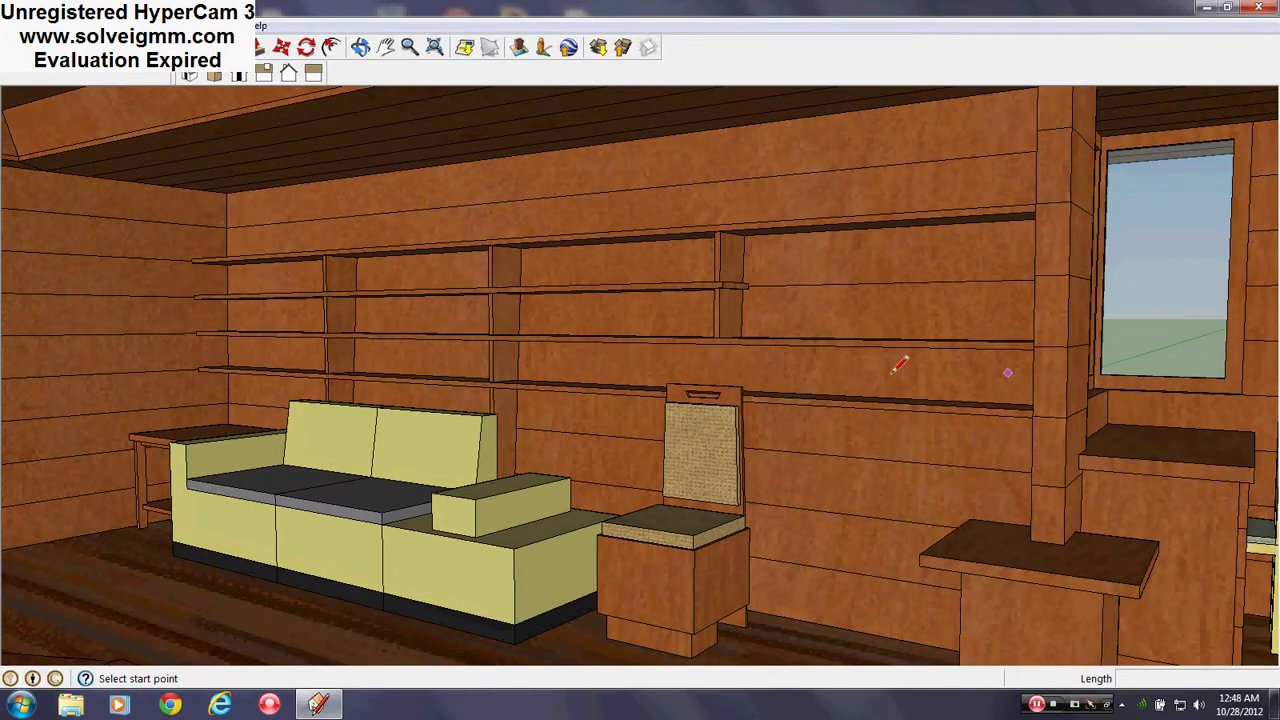
pyautogui.moveTo(634, 305); pyautogui.dragTo(534, 297, button='middle')
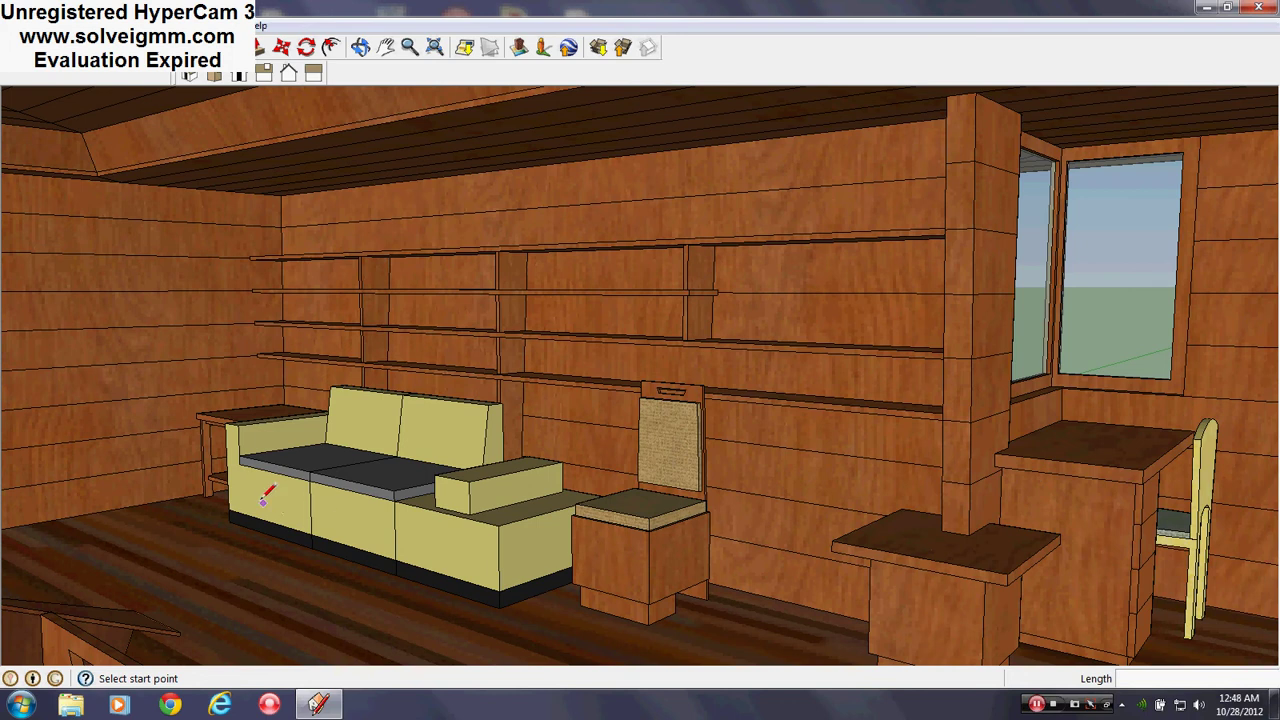
pyautogui.moveTo(400, 472)
pyautogui.mouseDown(button='middle')
pyautogui.moveTo(654, 531)
pyautogui.moveTo(560, 510)
pyautogui.mouseUp(button='middle')
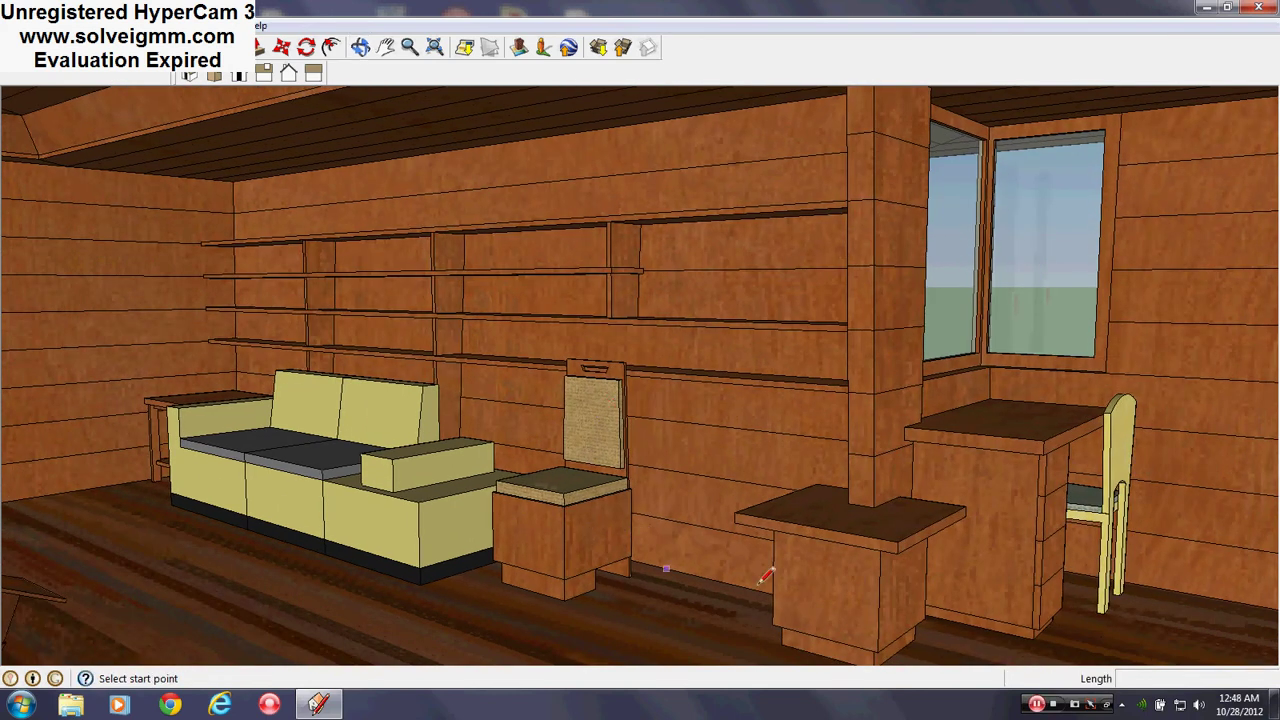
pyautogui.moveTo(765, 577)
pyautogui.mouseDown(button='middle')
pyautogui.moveTo(857, 523)
pyautogui.moveTo(828, 510)
pyautogui.mouseUp(button='middle')
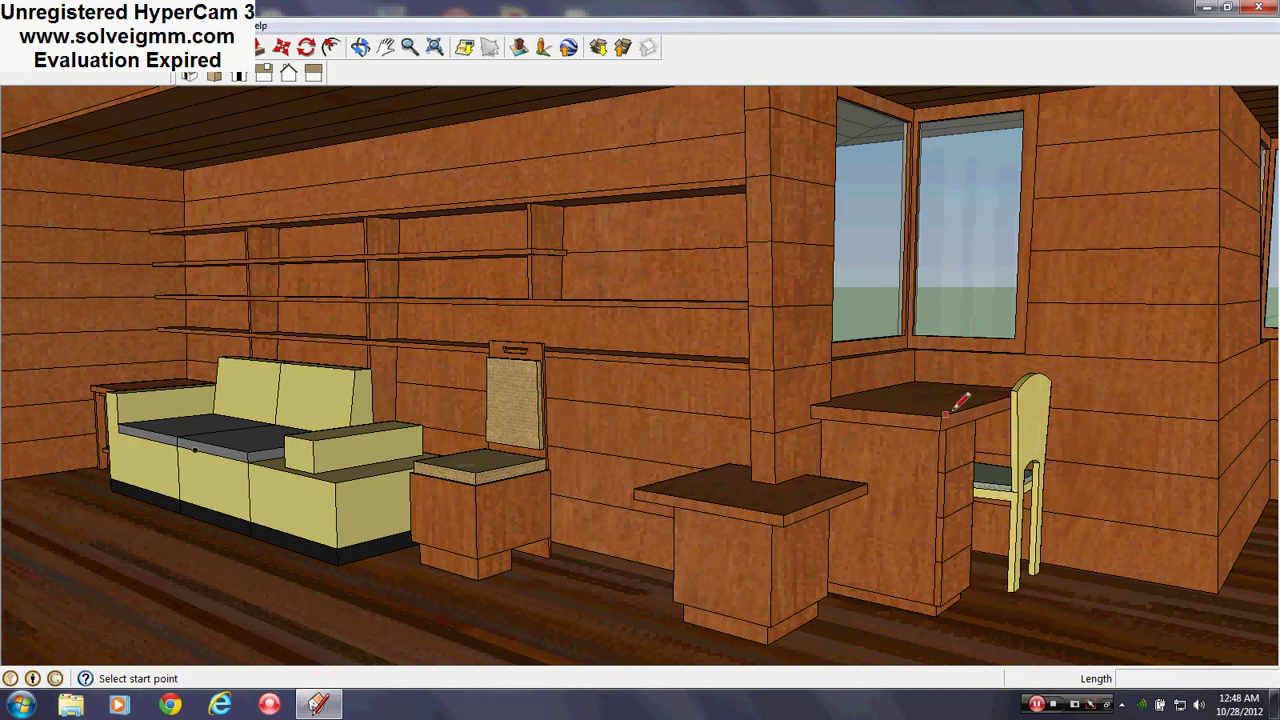
# Step: Examine the angular armchair nearest the dining table from its side and front, including its cushions and legs
pyautogui.moveTo(945, 413)
pyautogui.mouseDown(button='middle')
pyautogui.moveTo(851, 437)
pyautogui.moveTo(753, 418)
pyautogui.moveTo(757, 546)
pyautogui.moveTo(737, 383)
pyautogui.moveTo(434, 420)
pyautogui.moveTo(973, 507)
pyautogui.moveTo(697, 463)
pyautogui.moveTo(509, 343)
pyautogui.moveTo(500, 423)
pyautogui.moveTo(540, 460)
pyautogui.moveTo(466, 451)
pyautogui.moveTo(520, 460)
pyautogui.moveTo(217, 475)
pyautogui.moveTo(690, 468)
pyautogui.mouseUp(button='middle')
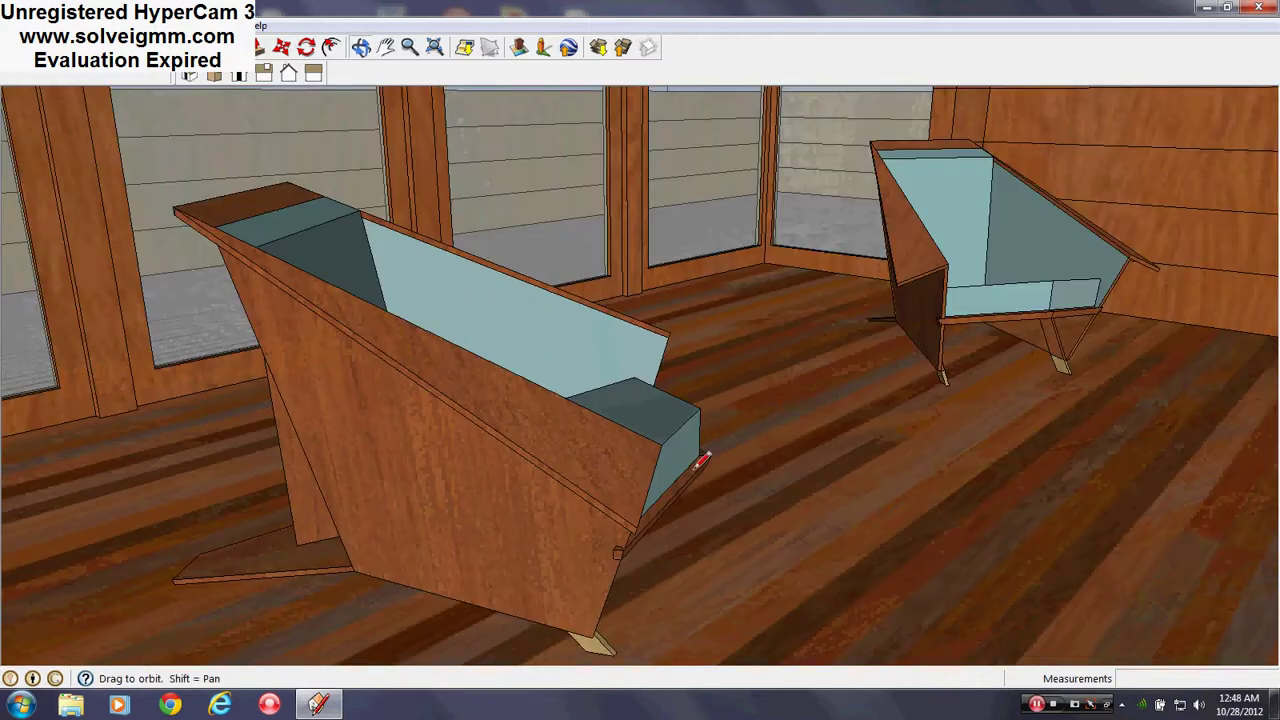
pyautogui.scroll(-3, 668, 494)
pyautogui.scroll(-2, 634, 448)
pyautogui.moveTo(634, 506)
pyautogui.mouseDown(button='middle')
pyautogui.moveTo(634, 448)
pyautogui.moveTo(680, 500)
pyautogui.moveTo(720, 509)
pyautogui.moveTo(390, 531)
pyautogui.moveTo(743, 518)
pyautogui.moveTo(766, 466)
pyautogui.moveTo(443, 509)
pyautogui.moveTo(580, 471)
pyautogui.moveTo(1004, 506)
pyautogui.moveTo(960, 500)
pyautogui.mouseUp(button='middle')
pyautogui.scroll(4, 634, 490)
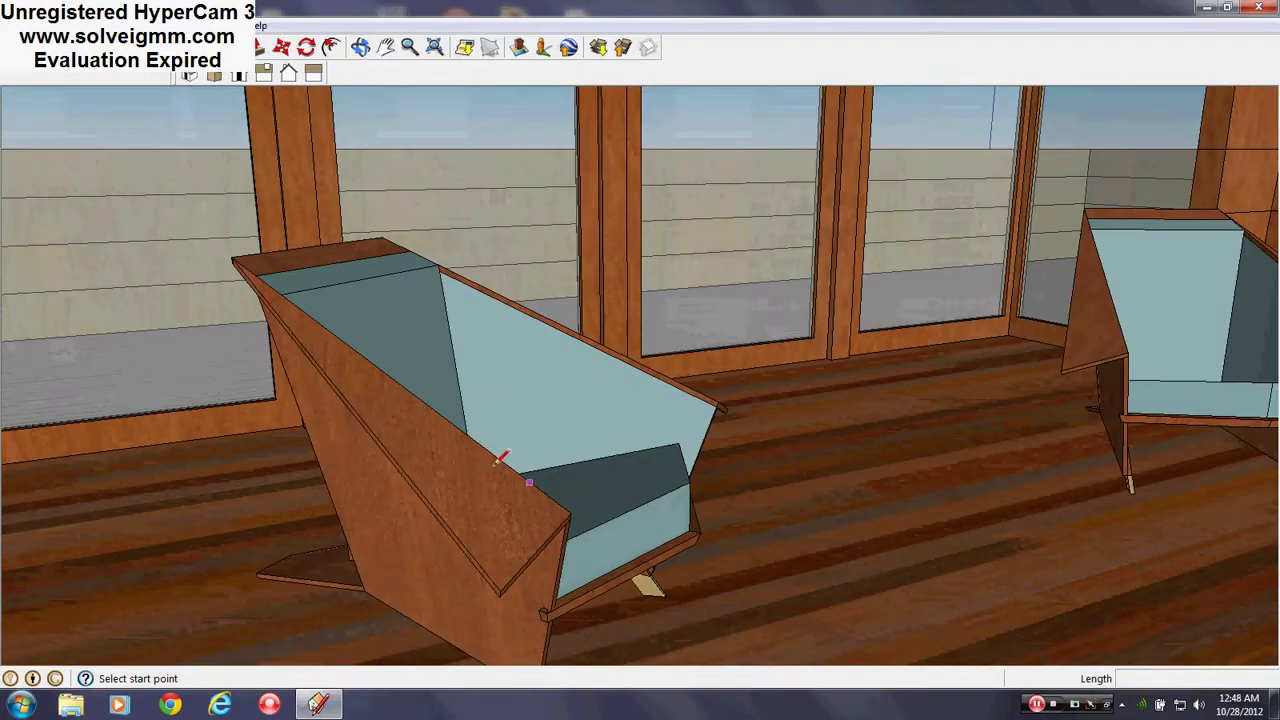
pyautogui.moveTo(420, 487)
pyautogui.mouseDown(button='middle')
pyautogui.moveTo(571, 423)
pyautogui.moveTo(480, 423)
pyautogui.mouseUp(button='middle')
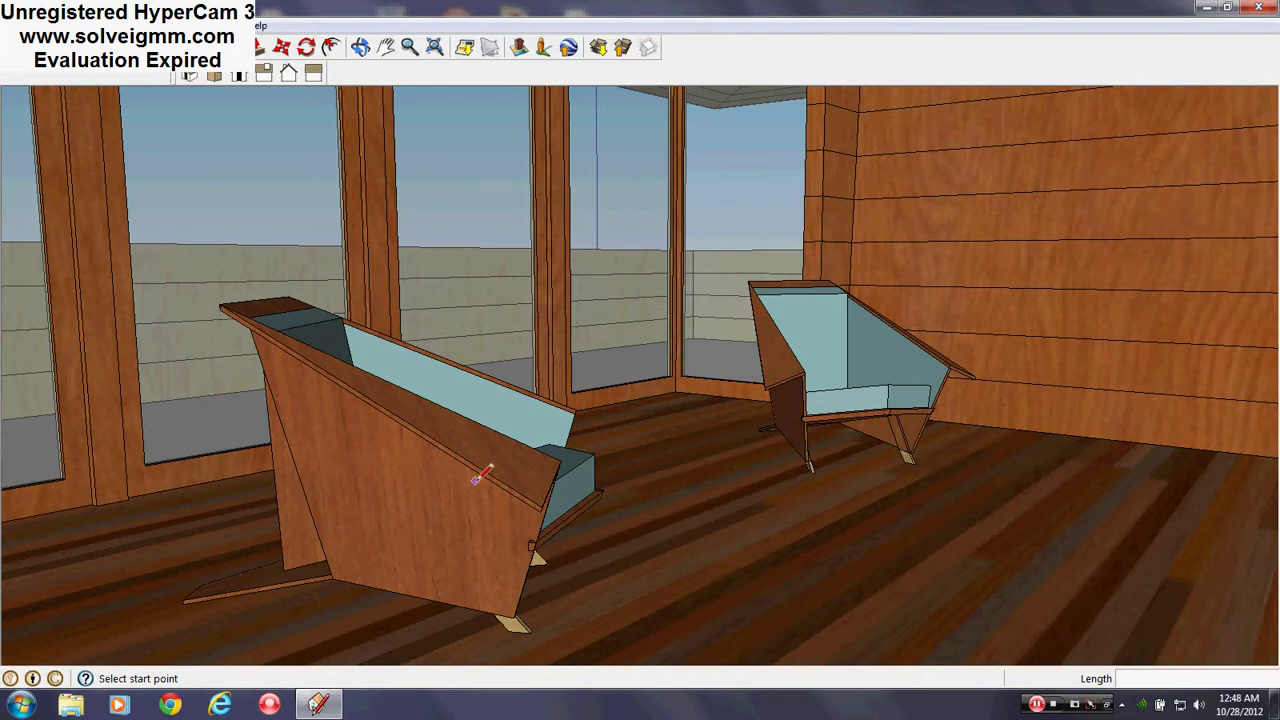
pyautogui.moveTo(500, 477)
pyautogui.mouseDown(button='middle')
pyautogui.moveTo(151, 517)
pyautogui.moveTo(200, 510)
pyautogui.mouseUp(button='middle')
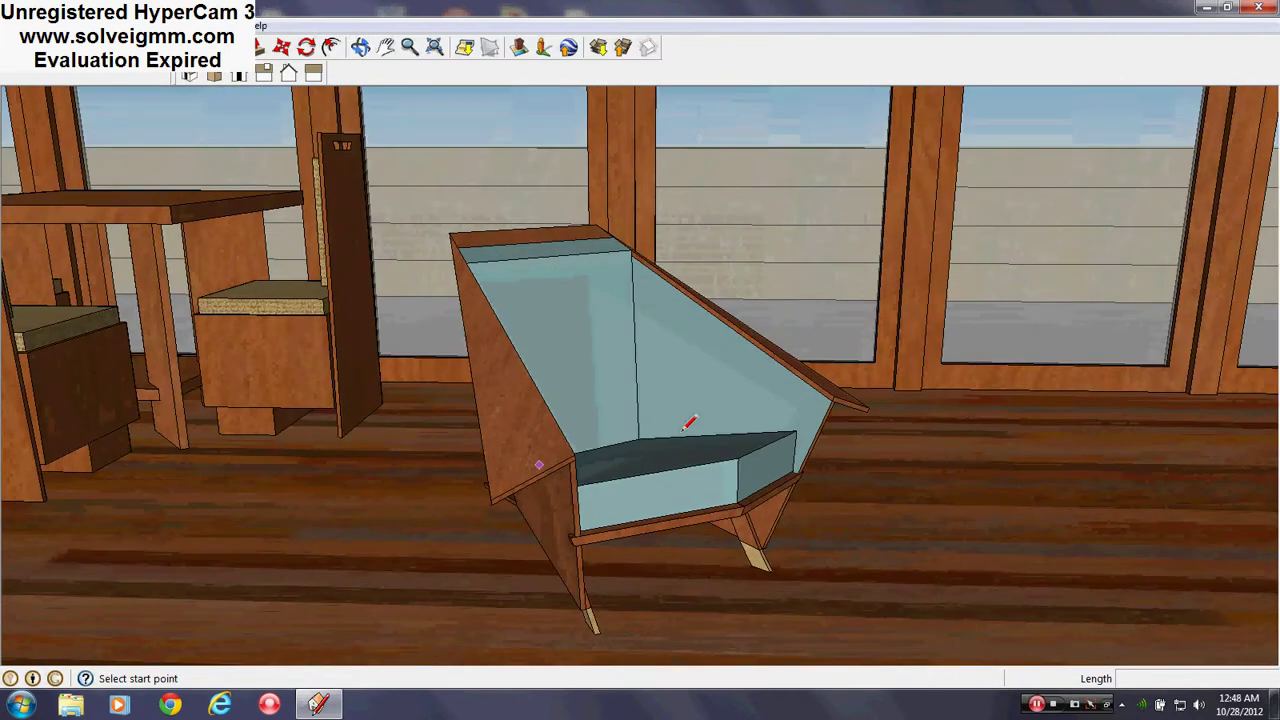
pyautogui.scroll(1, 700, 440)
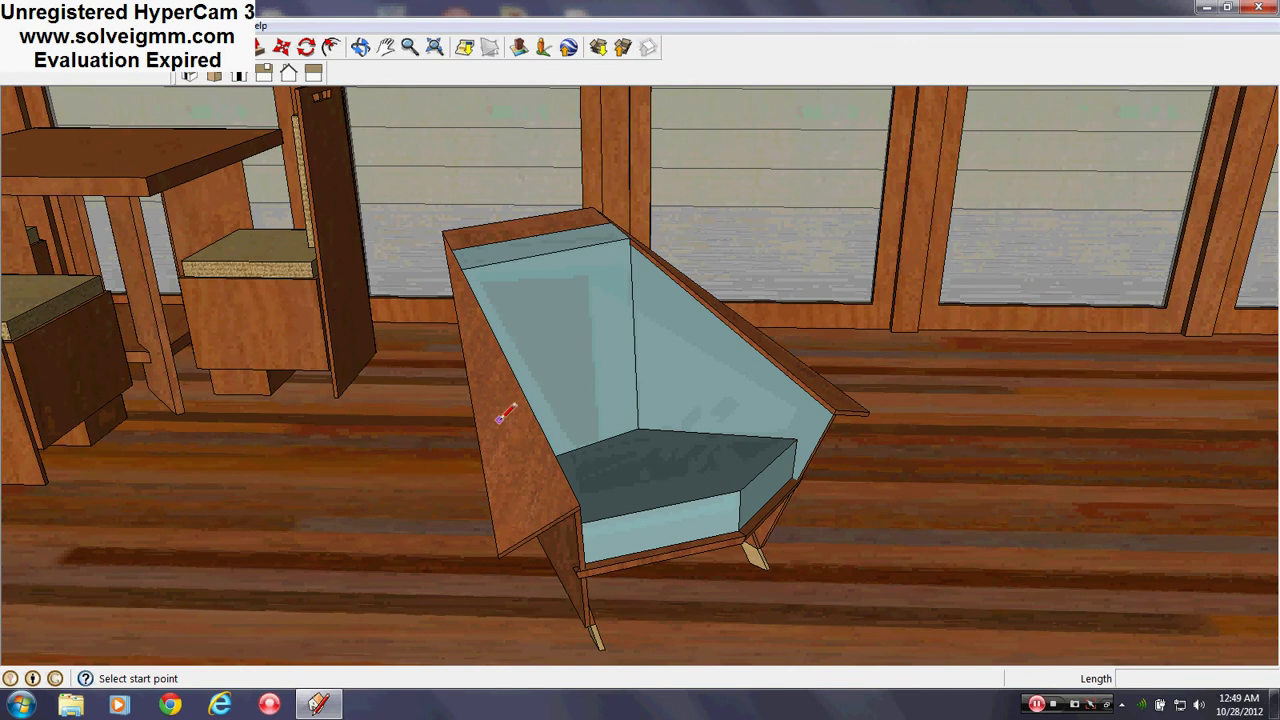
pyautogui.moveTo(828, 404)
pyautogui.mouseDown(button='middle')
pyautogui.moveTo(520, 437)
pyautogui.moveTo(659, 418)
pyautogui.mouseUp(button='middle')
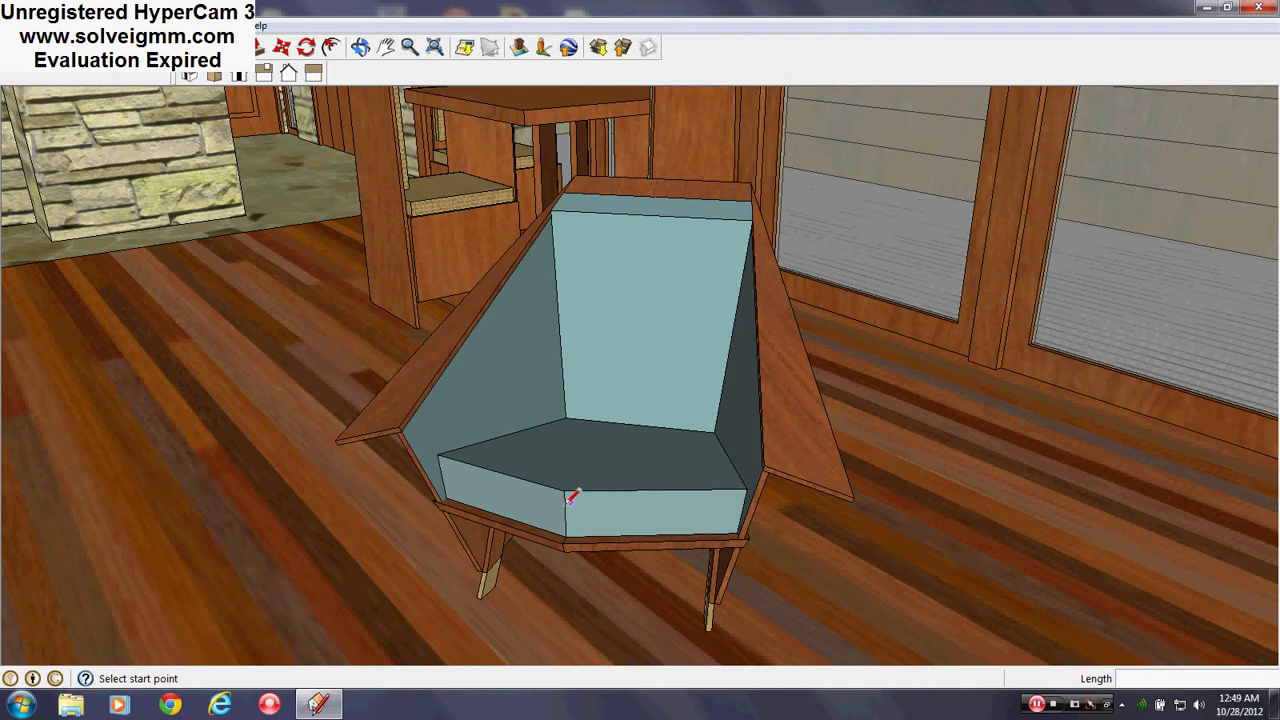
pyautogui.moveTo(479, 509); pyautogui.dragTo(953, 462, button='middle')
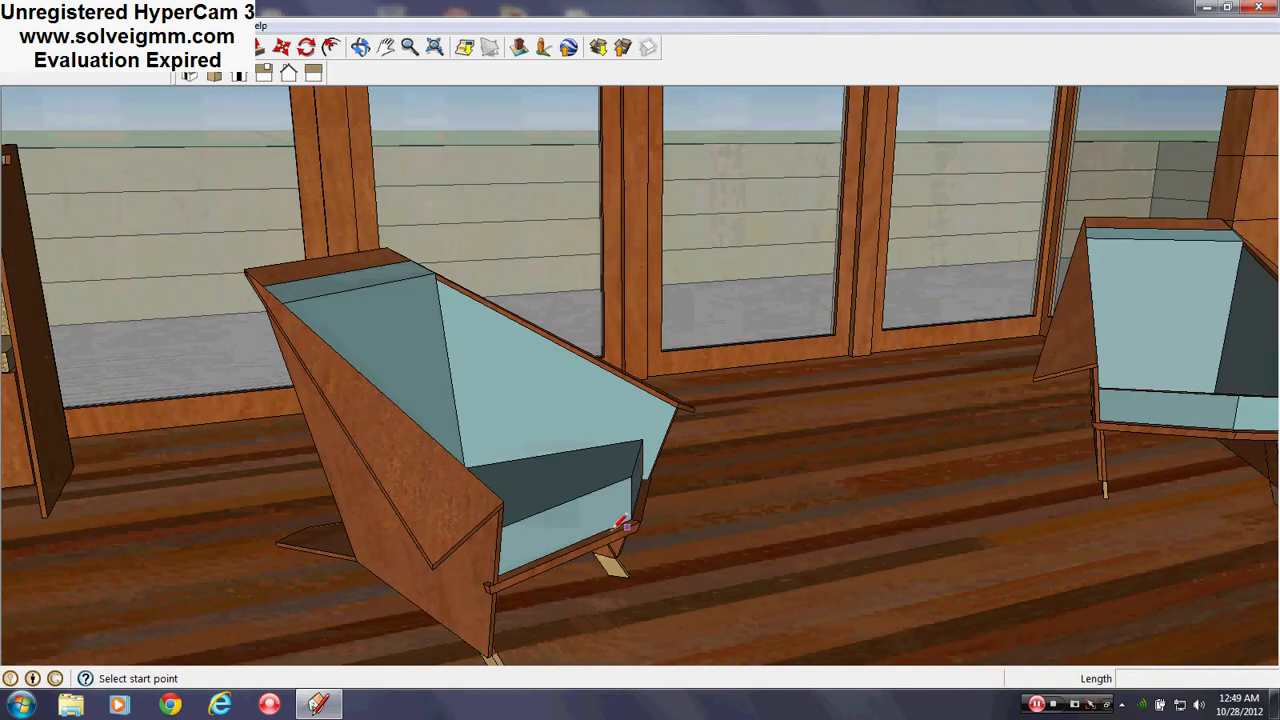
# Step: View both angular armchairs together on the plank floor between the window wall and the timber wall
pyautogui.moveTo(620, 522); pyautogui.dragTo(581, 425, button='middle')
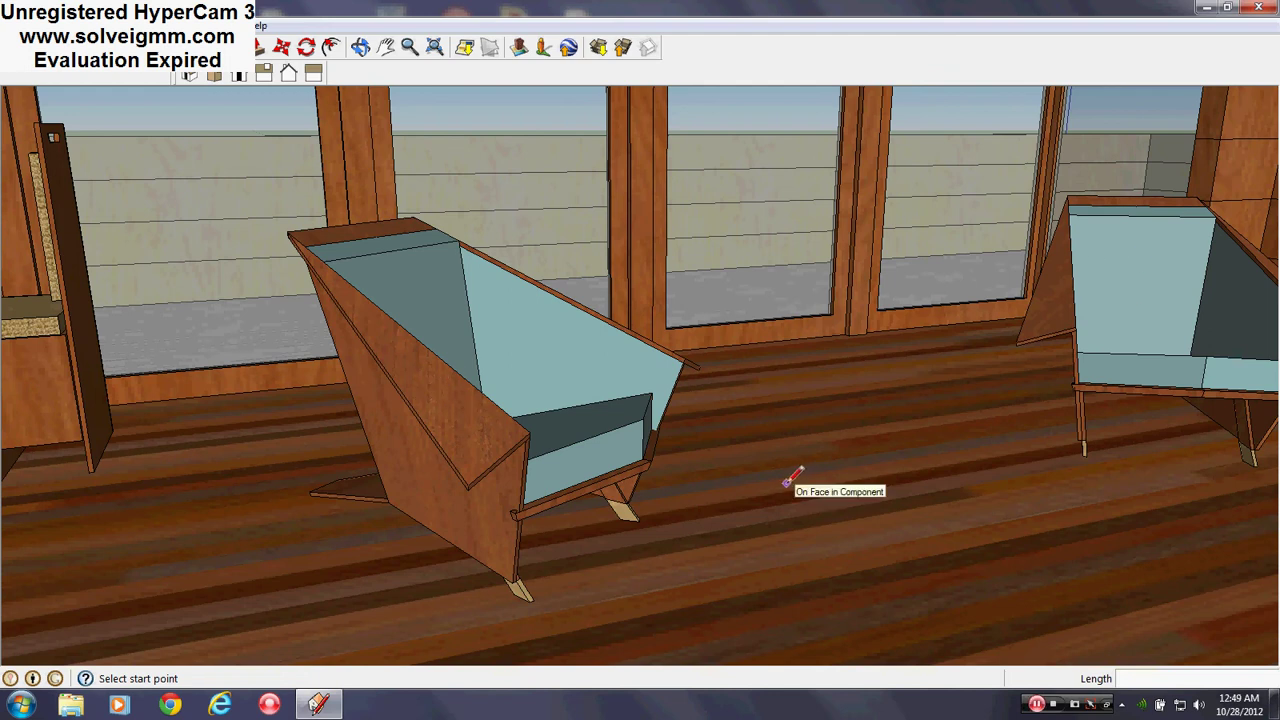
pyautogui.moveTo(391, 351)
pyautogui.mouseDown(button='middle')
pyautogui.moveTo(543, 406)
pyautogui.moveTo(569, 385)
pyautogui.mouseUp(button='middle')
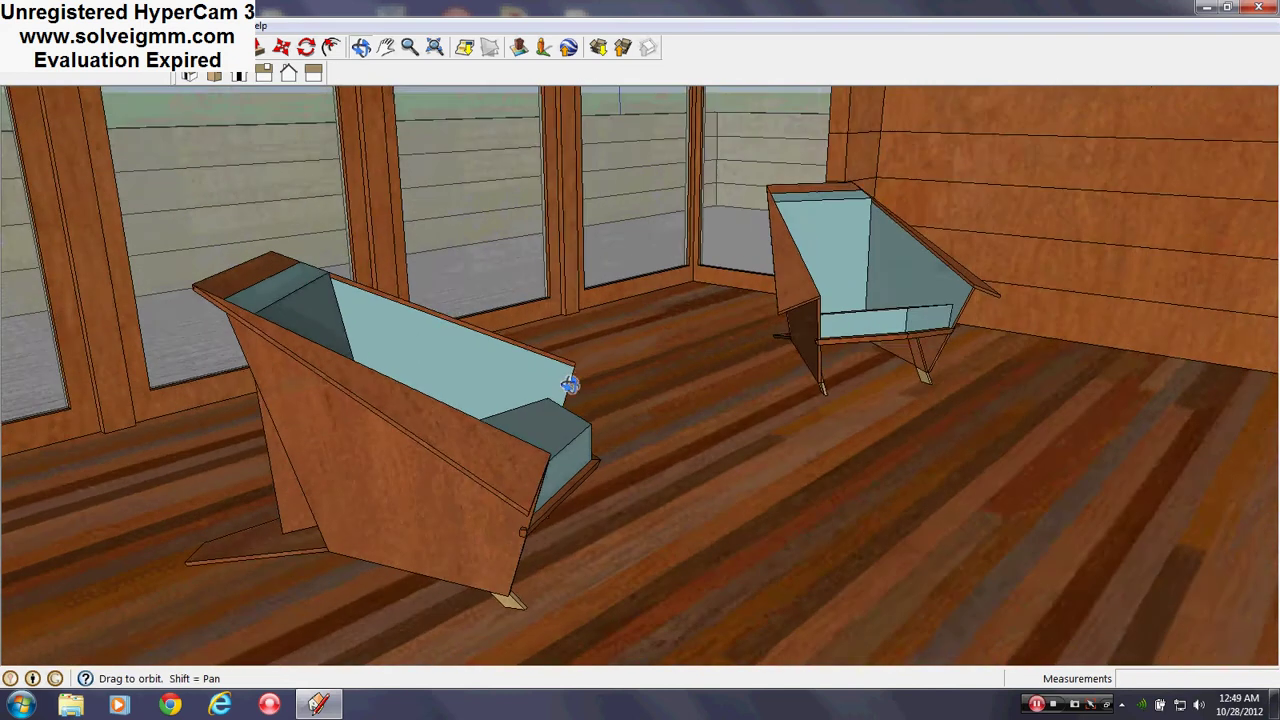
pyautogui.scroll(-1, 517, 427)
pyautogui.scroll(1, 949, 374)
pyautogui.moveTo(949, 374); pyautogui.dragTo(920, 362, button='middle')
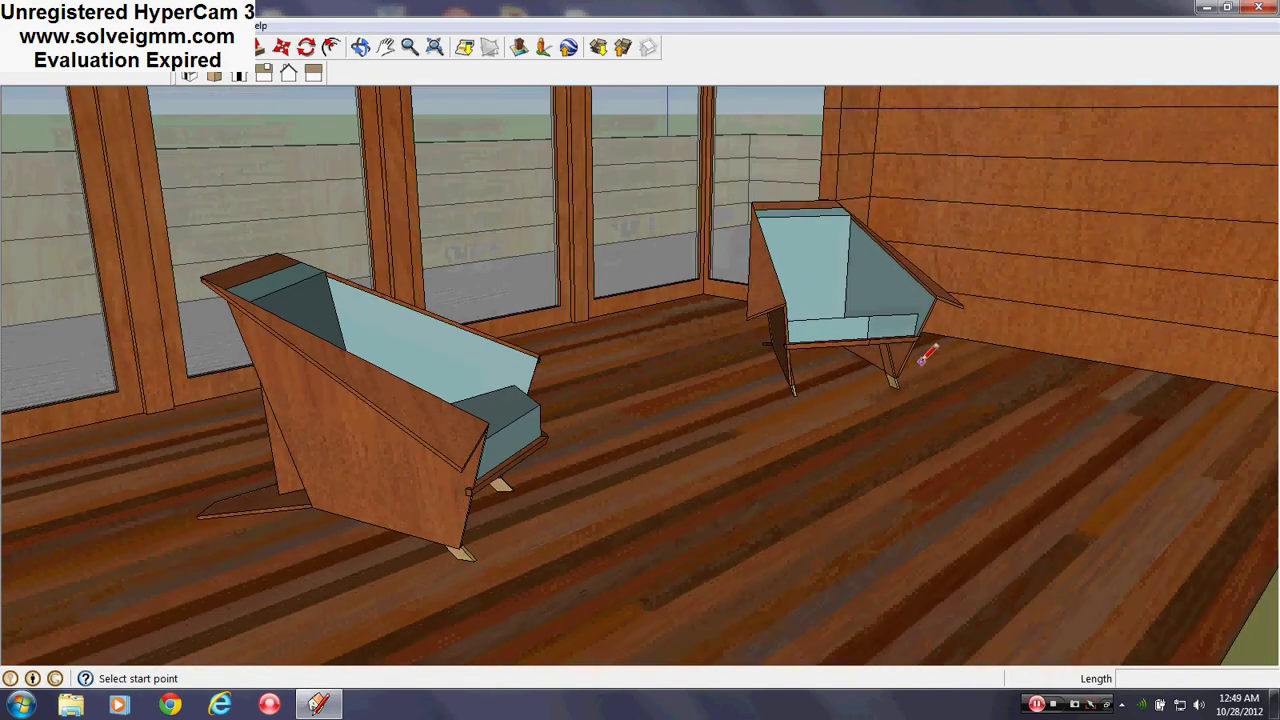
pyautogui.scroll(1, 909, 391)
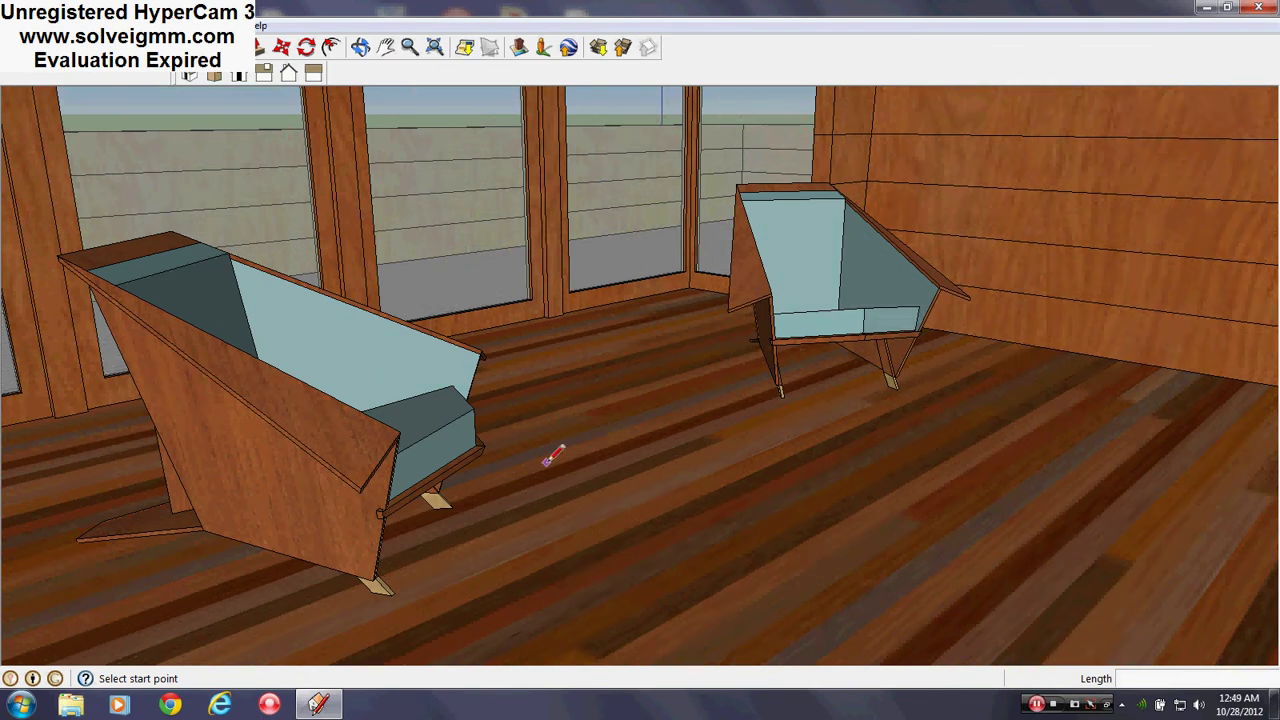
pyautogui.scroll(-1, 556, 455)
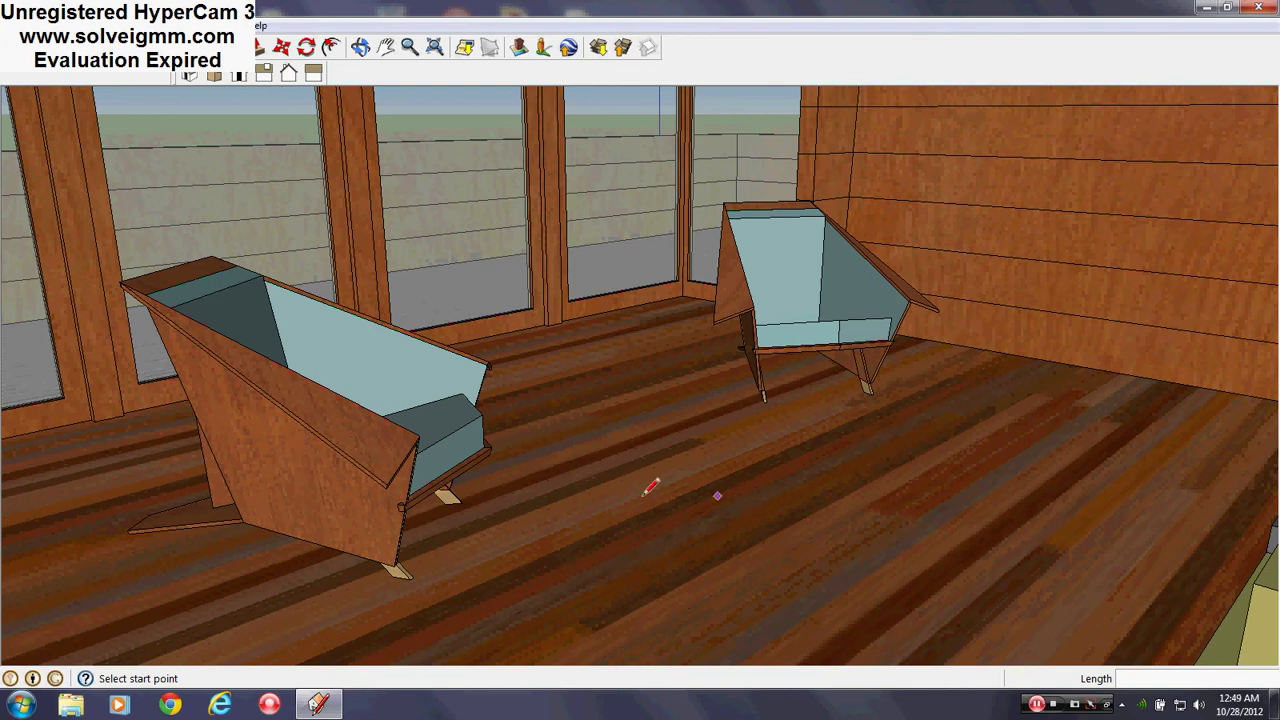
# Step: Survey the whole living room, including the armchairs, sofa, timber end wall, shelves and raised ceiling
pyautogui.moveTo(457, 529); pyautogui.dragTo(586, 560, button='middle')
pyautogui.scroll(-1, 583, 575)
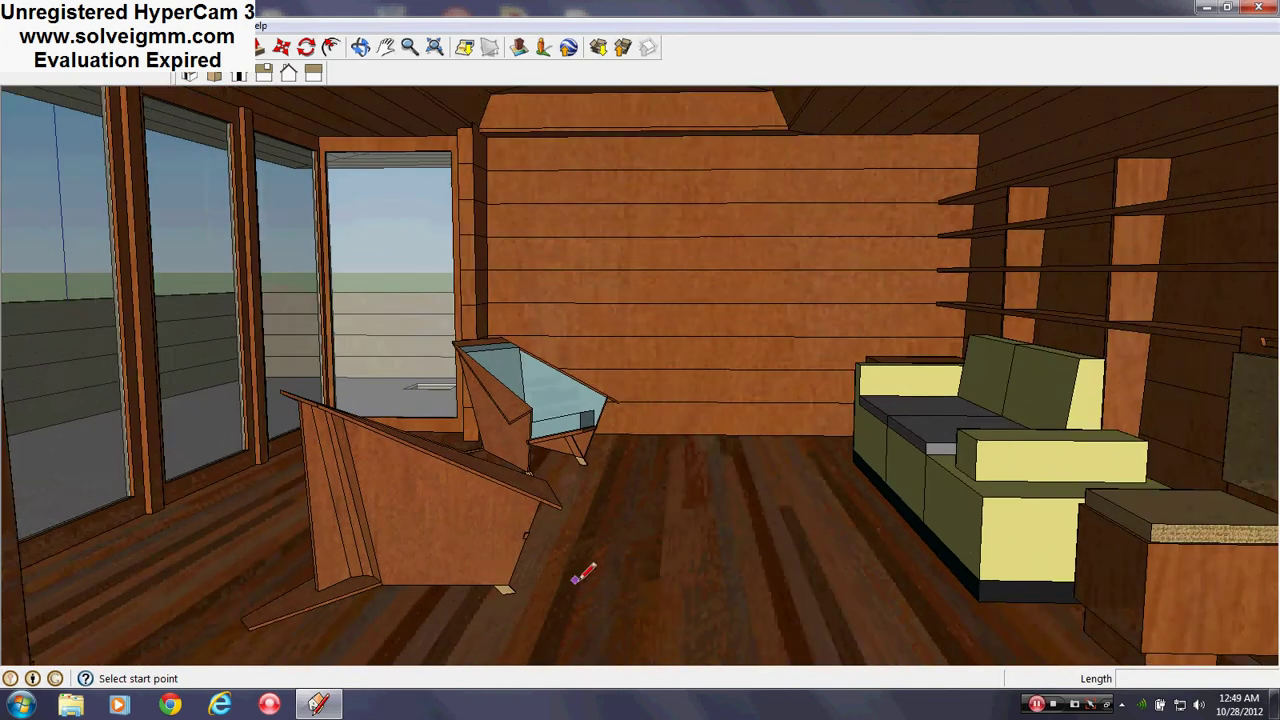
pyautogui.moveTo(1100, 510); pyautogui.dragTo(1005, 510, button='middle')
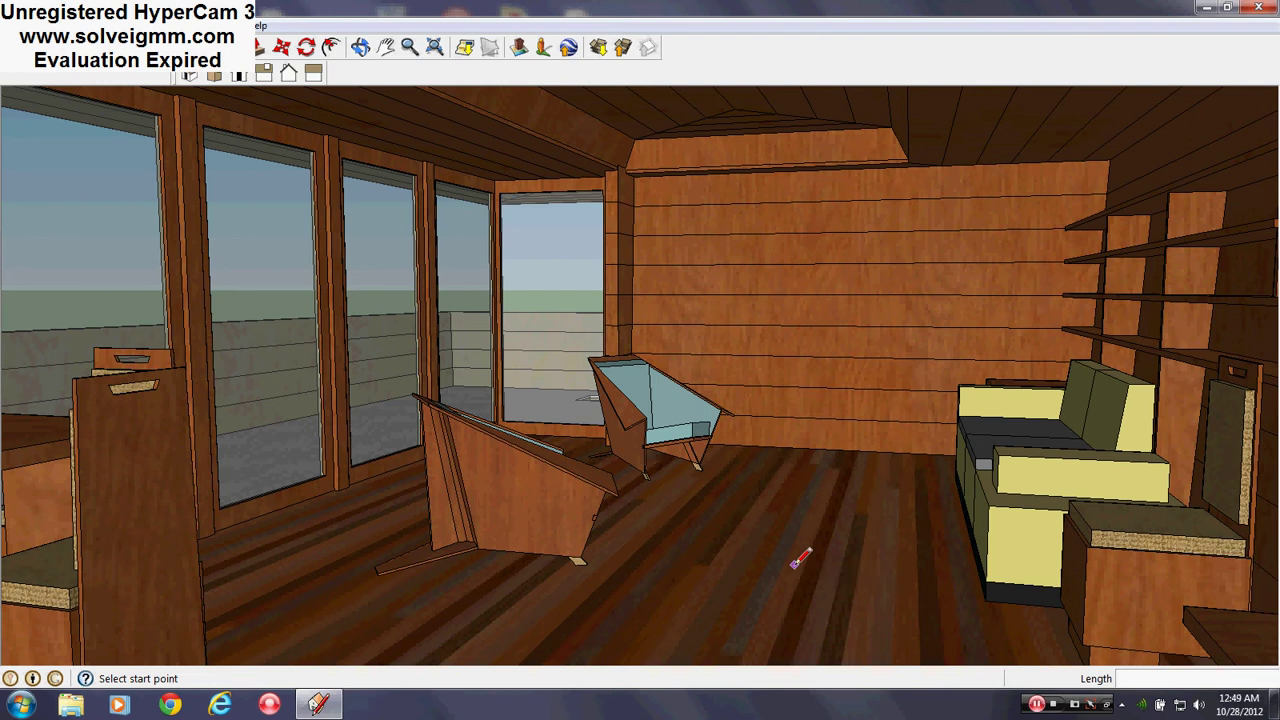
pyautogui.moveTo(1252, 545); pyautogui.dragTo(1192, 551, button='middle')
pyautogui.scroll(-2, 1187, 546)
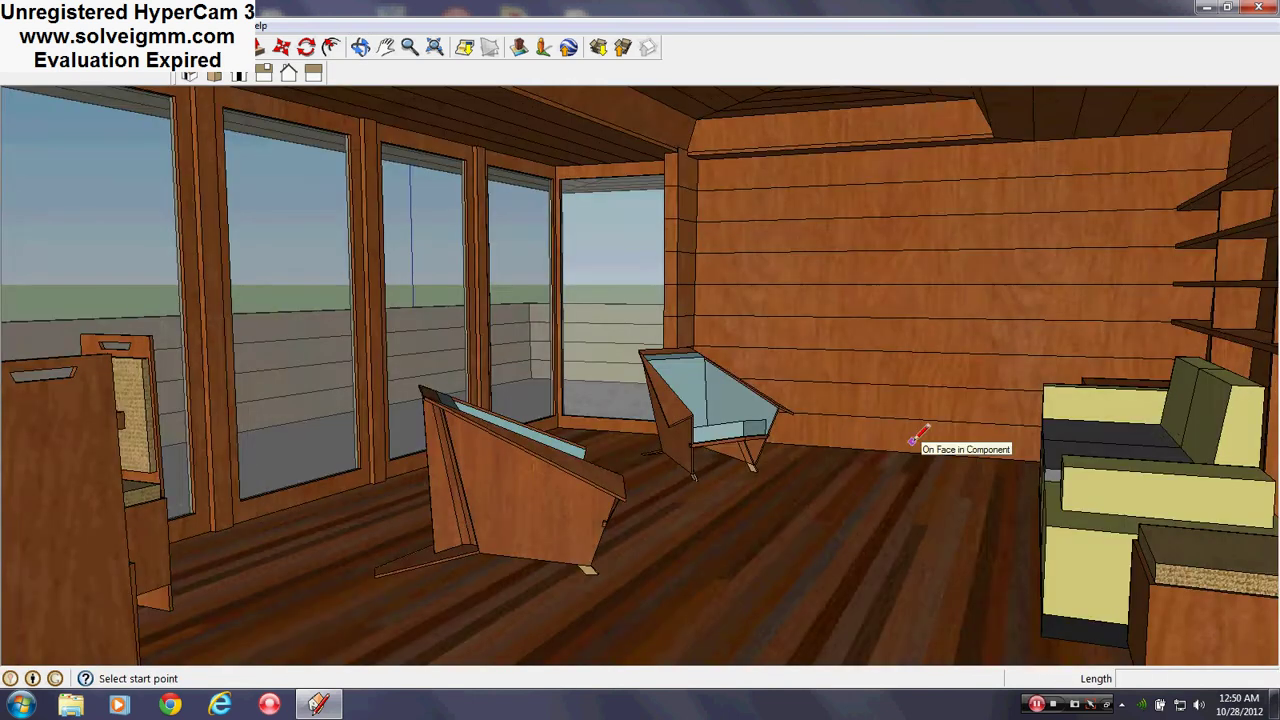
pyautogui.moveTo(1160, 529); pyautogui.dragTo(1115, 503, button='middle')
pyautogui.scroll(5, 451, 228)
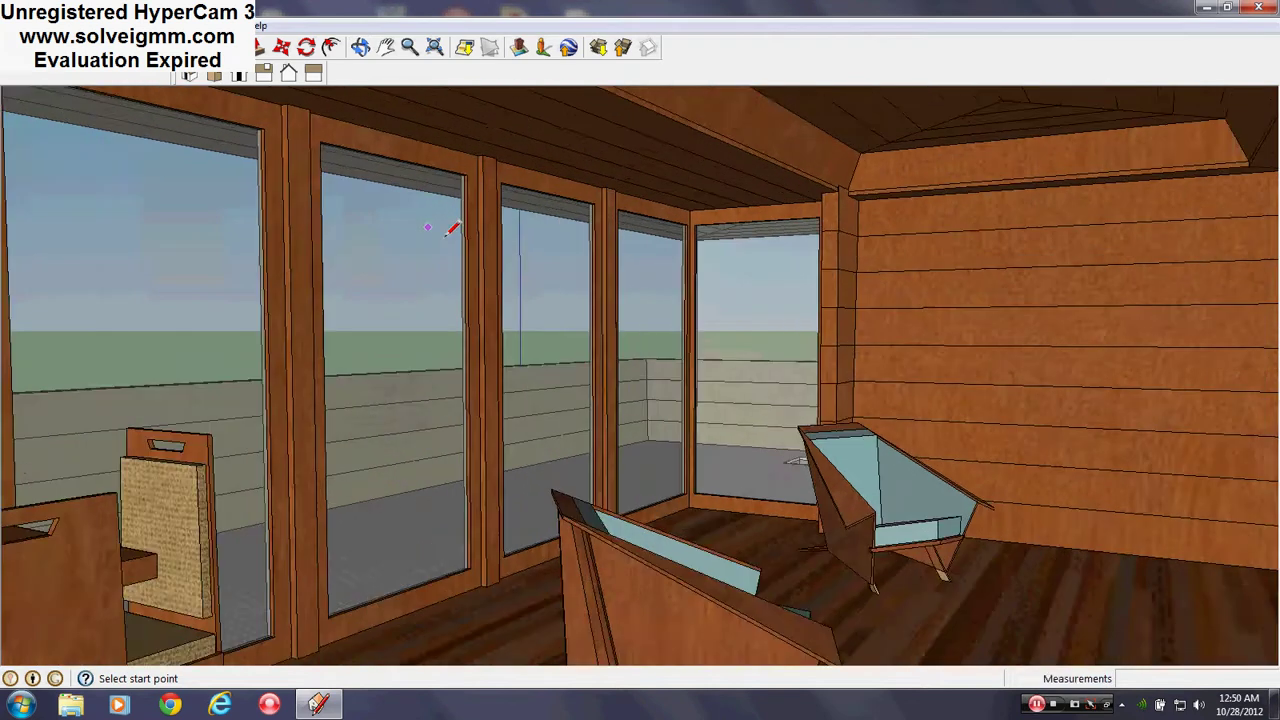
# Step: Look through the window wall at the deck and its parapet, and along the glazing to the dining table
pyautogui.moveTo(872, 459)
pyautogui.mouseDown(button='middle')
pyautogui.moveTo(850, 491)
pyautogui.moveTo(762, 515)
pyautogui.mouseUp(button='middle')
pyautogui.moveTo(380, 376); pyautogui.dragTo(1100, 331, button='middle')
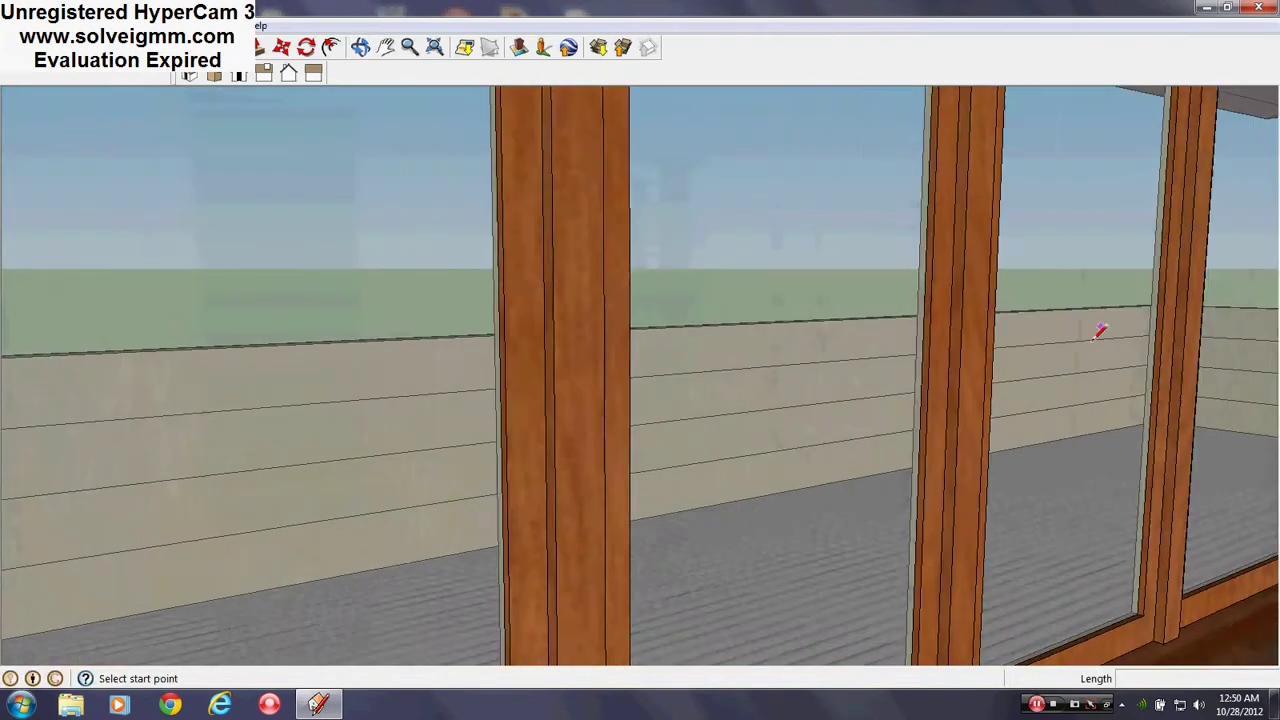
pyautogui.moveTo(360, 345); pyautogui.dragTo(594, 331, button='middle')
pyautogui.moveTo(486, 362); pyautogui.dragTo(765, 393, button='middle')
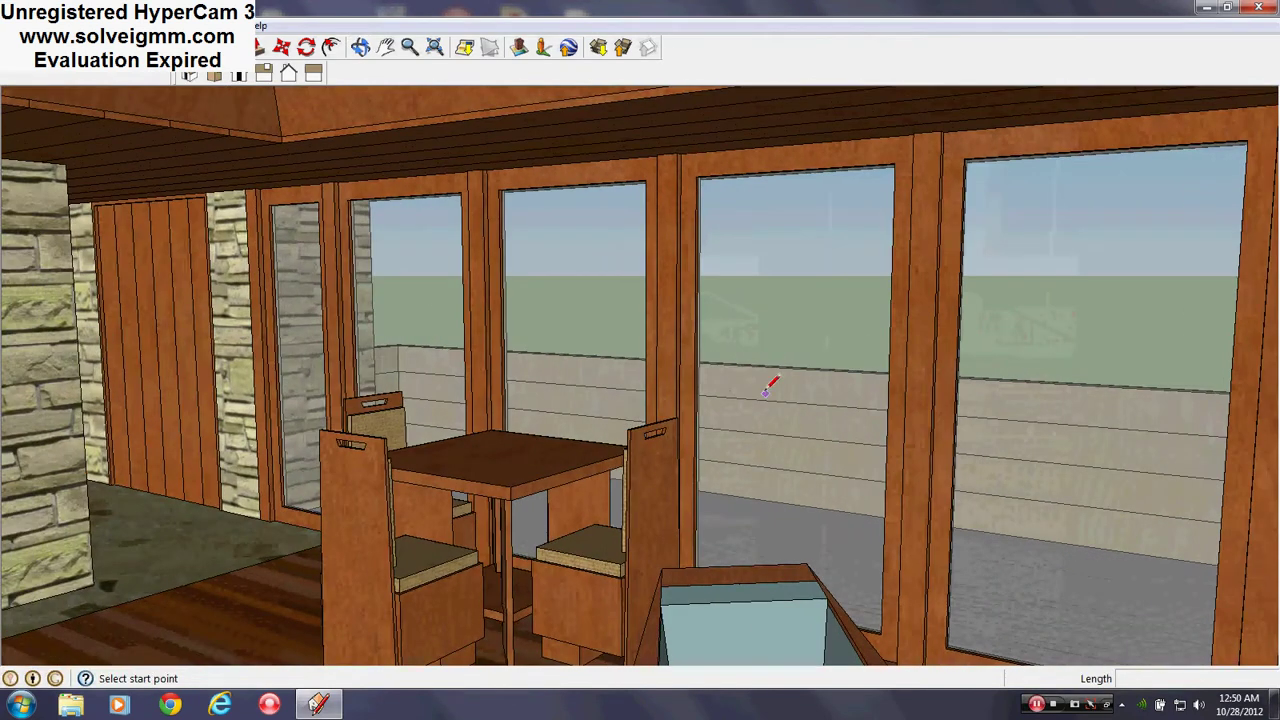
# Step: Look through the corner glazing at the deck and its parapet, and down at the square opening in the deck floor
pyautogui.moveTo(840, 172)
pyautogui.mouseDown(button='middle')
pyautogui.moveTo(886, 177)
pyautogui.moveTo(583, 191)
pyautogui.moveTo(928, 163)
pyautogui.moveTo(1052, 335)
pyautogui.mouseUp(button='middle')
pyautogui.scroll(3, 865, 394)
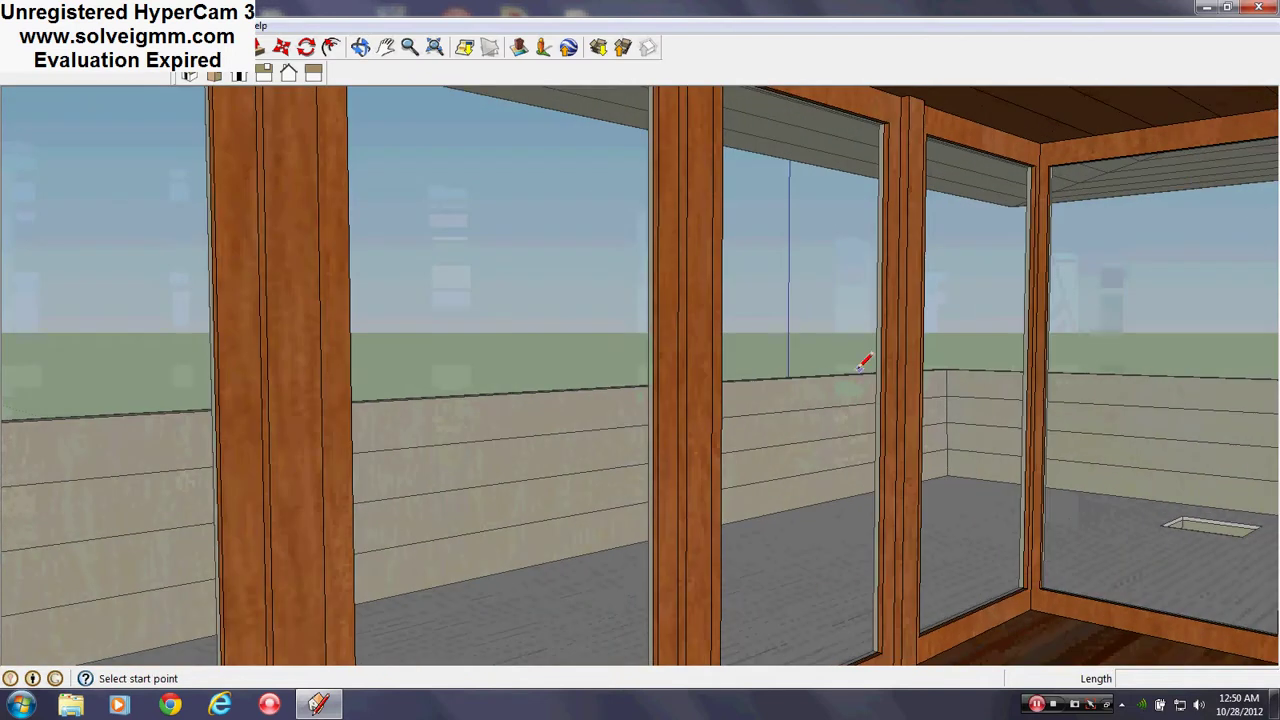
pyautogui.scroll(-4, 1029, 385)
pyautogui.scroll(4, 811, 347)
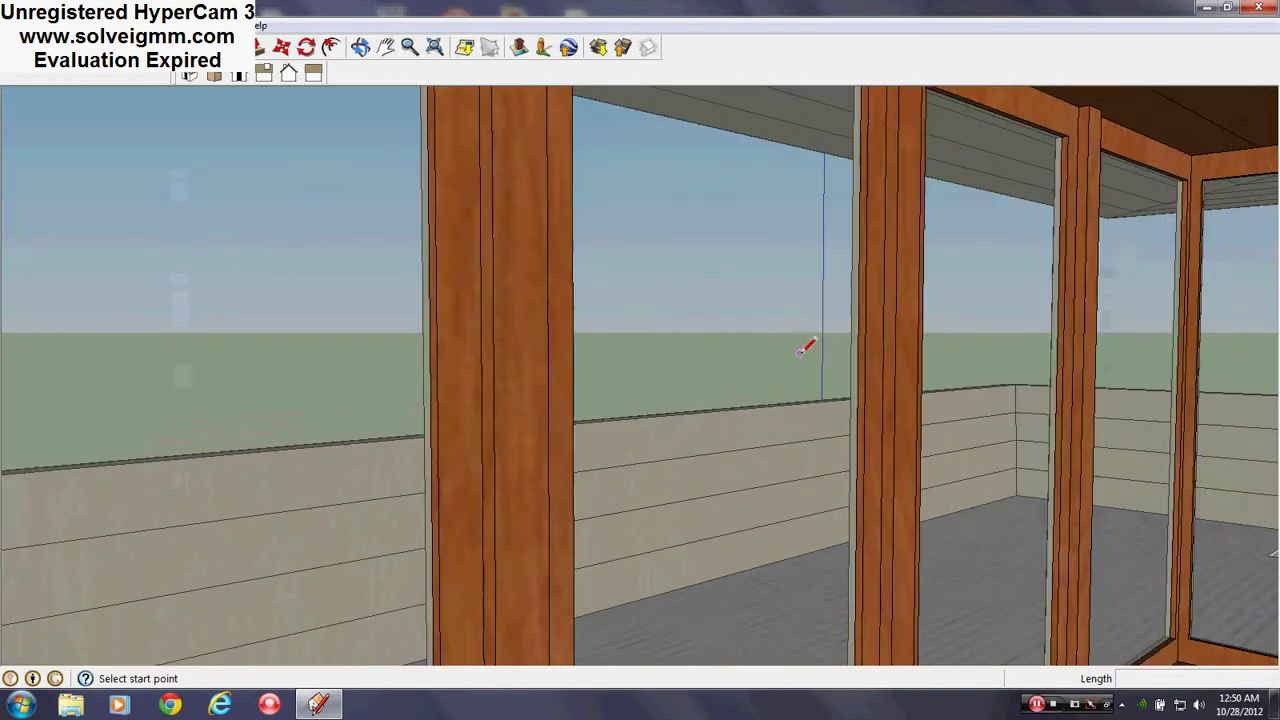
pyautogui.moveTo(809, 346)
pyautogui.mouseDown(button='middle')
pyautogui.moveTo(831, 486)
pyautogui.moveTo(771, 466)
pyautogui.moveTo(1213, 541)
pyautogui.moveTo(771, 531)
pyautogui.moveTo(914, 534)
pyautogui.moveTo(623, 366)
pyautogui.moveTo(829, 549)
pyautogui.moveTo(909, 563)
pyautogui.moveTo(651, 423)
pyautogui.mouseUp(button='middle')
pyautogui.scroll(3, 676, 395)
pyautogui.scroll(3, 651, 423)
pyautogui.scroll(-3, 574, 475)
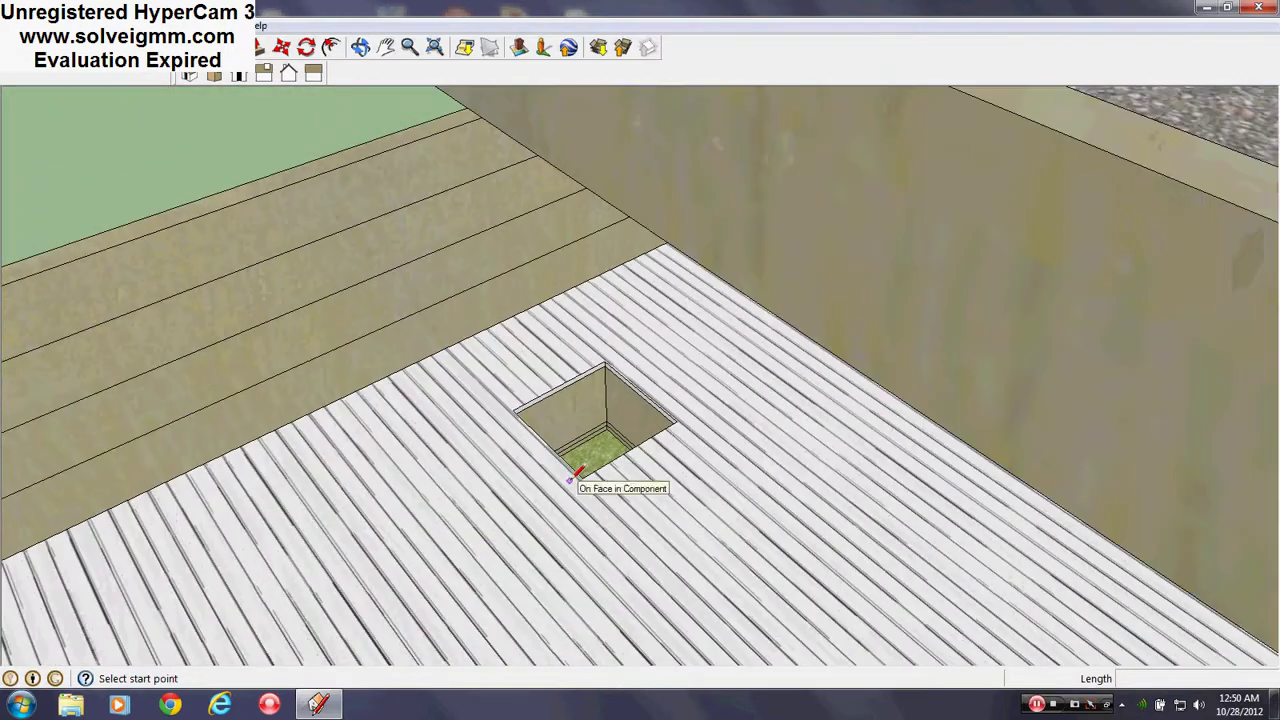
# Step: View the deck corner from outside, including the siding parapet, the floor opening and the roof overhang
pyautogui.moveTo(574, 475); pyautogui.dragTo(583, 343, button='middle')
pyautogui.moveTo(602, 440)
pyautogui.keyDown('shift'); pyautogui.mouseDown(button='middle')
pyautogui.moveTo(648, 643)
pyautogui.moveTo(590, 503)
pyautogui.mouseUp(button='middle'); pyautogui.keyUp('shift')
pyautogui.scroll(-2, 587, 505)
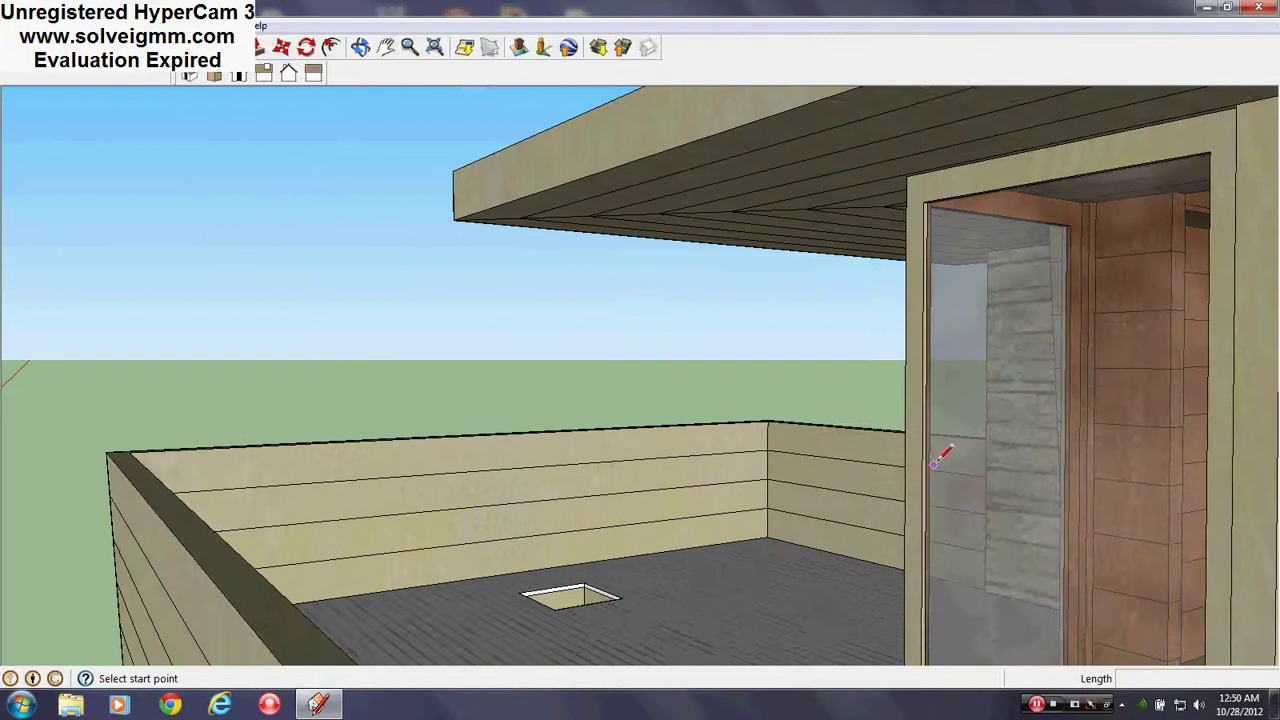
pyautogui.moveTo(936, 465)
pyautogui.mouseDown(button='middle')
pyautogui.moveTo(1086, 428)
pyautogui.moveTo(823, 534)
pyautogui.moveTo(1135, 495)
pyautogui.mouseUp(button='middle')
pyautogui.scroll(-3, 571, 311)
pyautogui.moveTo(571, 311)
pyautogui.mouseDown(button='middle')
pyautogui.moveTo(669, 400)
pyautogui.moveTo(774, 405)
pyautogui.moveTo(729, 394)
pyautogui.moveTo(648, 453)
pyautogui.mouseUp(button='middle')
pyautogui.scroll(-2, 755, 402)
pyautogui.scroll(3, 957, 508)
pyautogui.scroll(2, 957, 508)
# Step: Look along the deck between the parapet and the outside of the window wall
pyautogui.moveTo(840, 496)
pyautogui.mouseDown(button='middle')
pyautogui.moveTo(883, 504)
pyautogui.moveTo(831, 540)
pyautogui.mouseUp(button='middle')
pyautogui.scroll(5, 767, 480)
pyautogui.moveTo(768, 424)
pyautogui.mouseDown(button='middle')
pyautogui.moveTo(494, 534)
pyautogui.moveTo(351, 486)
pyautogui.moveTo(923, 569)
pyautogui.moveTo(694, 508)
pyautogui.mouseUp(button='middle')
pyautogui.scroll(4, 694, 506)
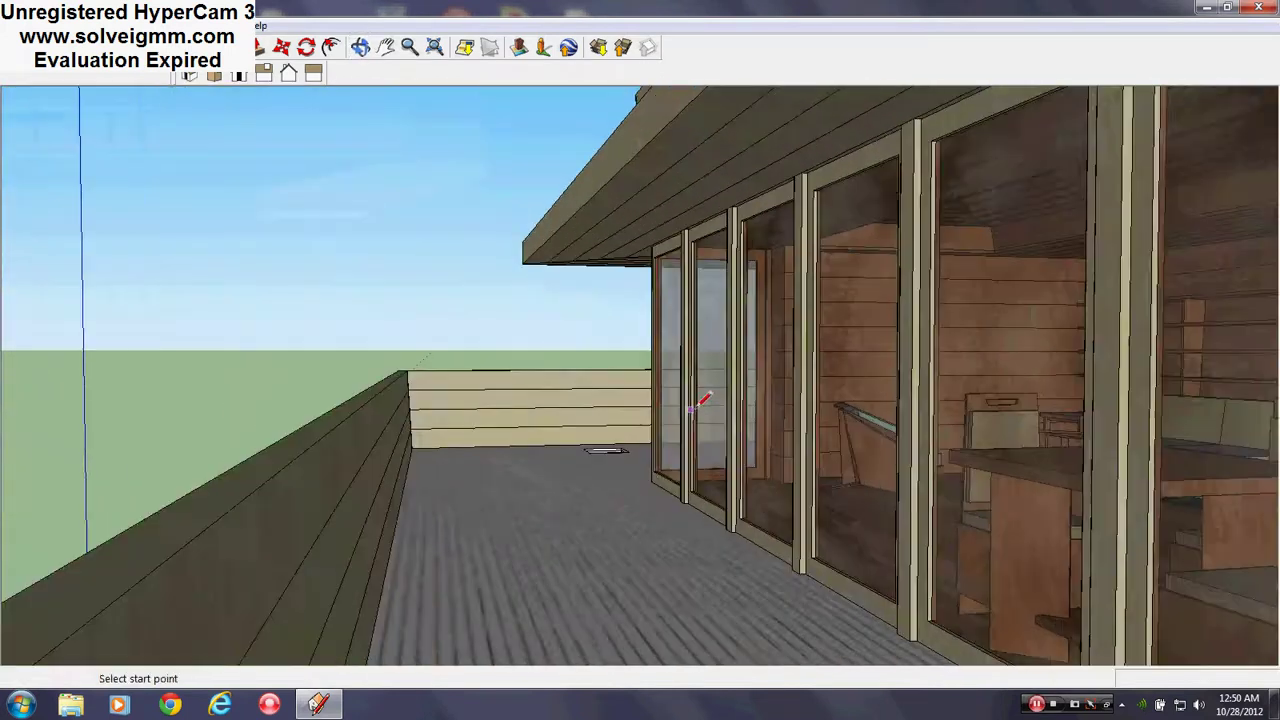
pyautogui.scroll(3, 694, 402)
pyautogui.keyDown('shift'); pyautogui.moveTo(860, 520); pyautogui.dragTo(1092, 632, button='middle'); pyautogui.keyUp('shift')
pyautogui.scroll(4, 574, 510)
# Step: Examine the boarded underside of the roof overhang from below, around the glazed corner and along the window wall
pyautogui.moveTo(574, 510)
pyautogui.mouseDown(button='middle')
pyautogui.moveTo(607, 568)
pyautogui.moveTo(883, 583)
pyautogui.moveTo(514, 680)
pyautogui.mouseUp(button='middle')
pyautogui.moveTo(1140, 560)
pyautogui.mouseDown(button='middle')
pyautogui.moveTo(1171, 297)
pyautogui.moveTo(1136, 280)
pyautogui.moveTo(755, 393)
pyautogui.moveTo(933, 362)
pyautogui.mouseUp(button='middle')
pyautogui.keyDown('shift'); pyautogui.moveTo(933, 362); pyautogui.dragTo(678, 378, button='middle'); pyautogui.keyUp('shift')
pyautogui.moveTo(549, 530)
pyautogui.mouseDown(button='middle')
pyautogui.moveTo(571, 457)
pyautogui.moveTo(686, 508)
pyautogui.mouseUp(button='middle')
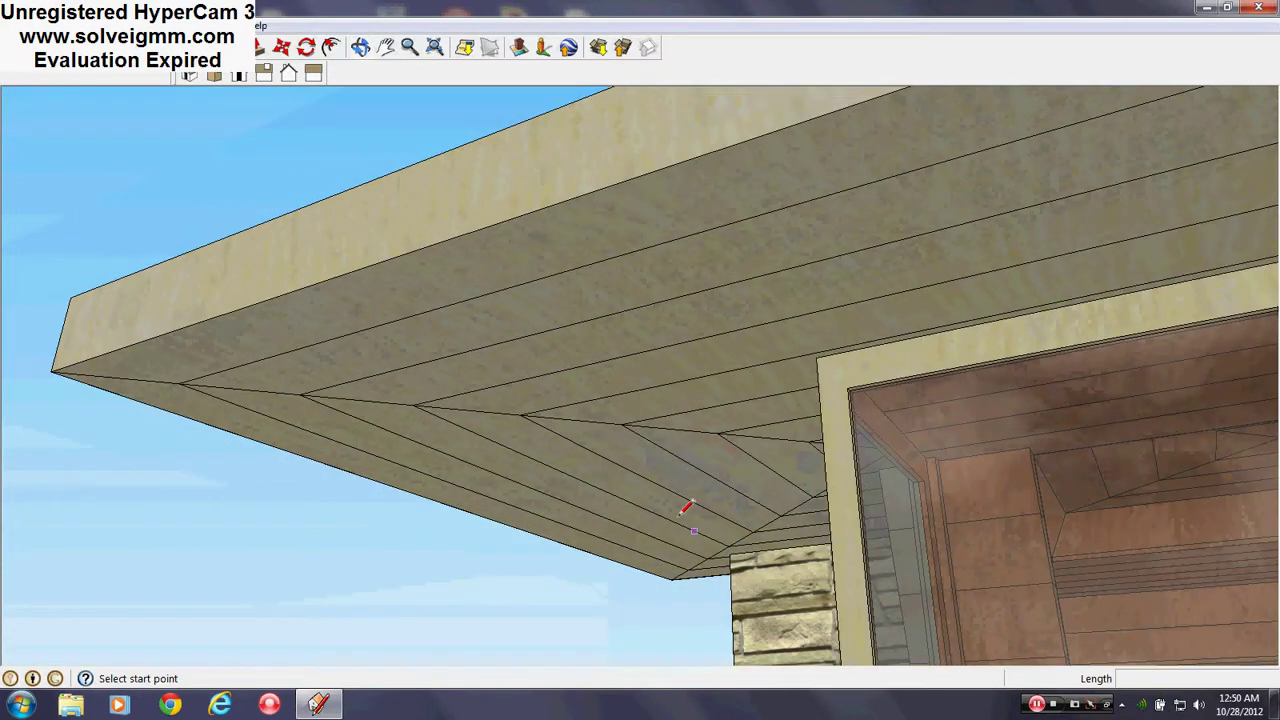
pyautogui.moveTo(506, 279); pyautogui.dragTo(1240, 348, button='middle')
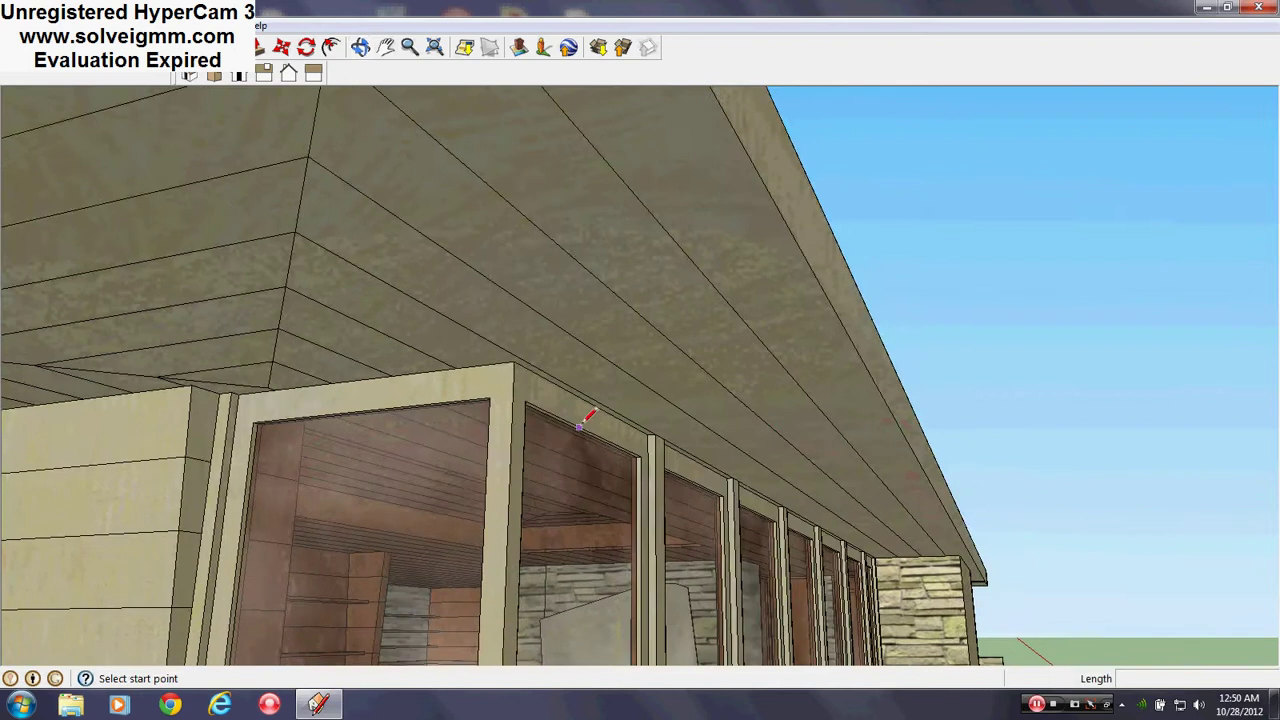
pyautogui.moveTo(578, 430); pyautogui.dragTo(582, 480, button='middle')
pyautogui.scroll(4, 565, 387)
pyautogui.scroll(-5, 565, 387)
pyautogui.scroll(1, 980, 306)
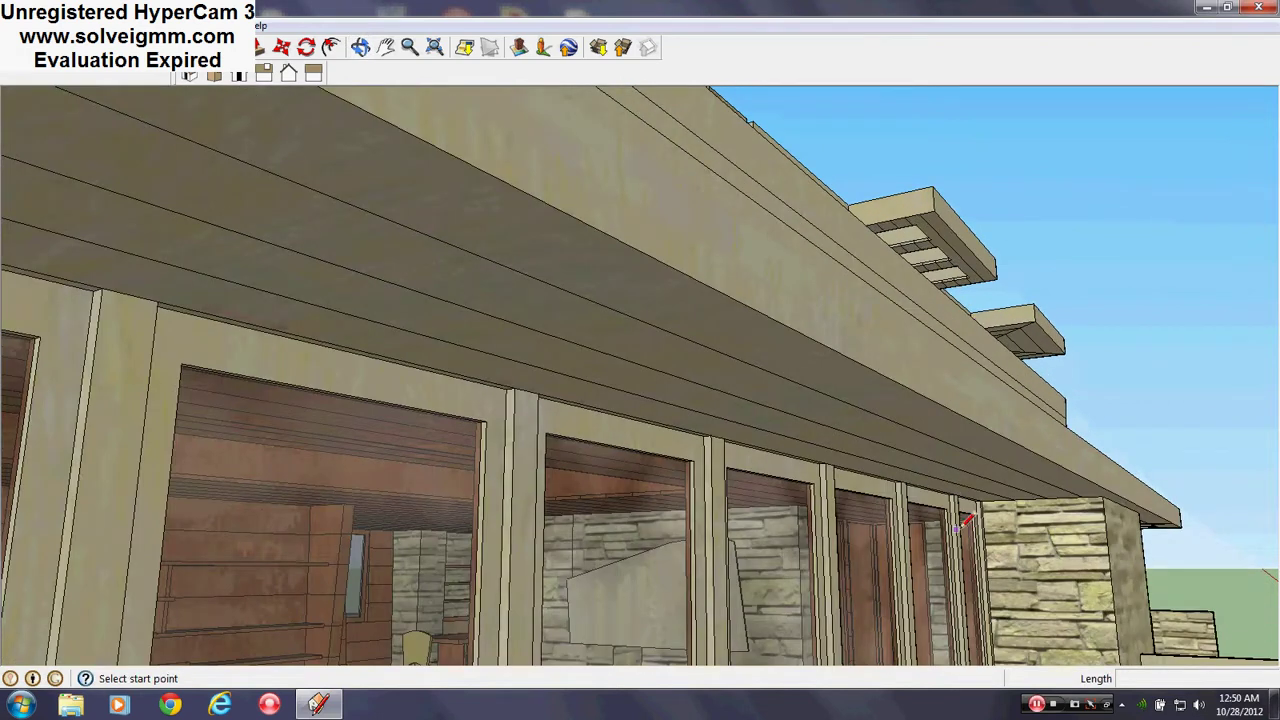
pyautogui.moveTo(980, 306)
pyautogui.mouseDown(button='middle')
pyautogui.moveTo(897, 528)
pyautogui.moveTo(892, 440)
pyautogui.mouseUp(button='middle')
# Step: Move from the deck through the glazing into the living room and face the stone fireplace wall
pyautogui.scroll(5, 893, 440)
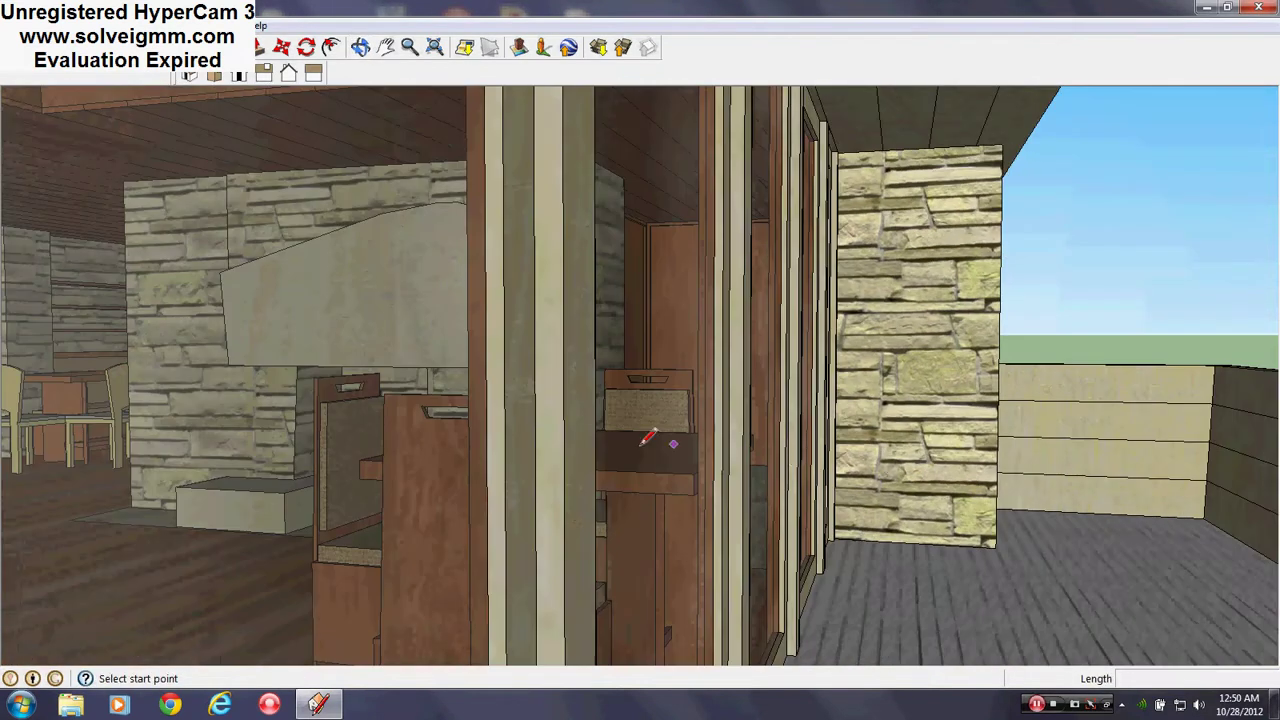
pyautogui.moveTo(641, 445); pyautogui.dragTo(857, 540, button='middle')
pyautogui.moveTo(694, 592)
pyautogui.mouseDown(button='middle')
pyautogui.moveTo(857, 586)
pyautogui.moveTo(697, 497)
pyautogui.mouseUp(button='middle')
pyautogui.moveTo(590, 480)
pyautogui.mouseDown(button='middle')
pyautogui.moveTo(694, 463)
pyautogui.moveTo(806, 528)
pyautogui.moveTo(650, 515)
pyautogui.moveTo(408, 557)
pyautogui.moveTo(513, 527)
pyautogui.mouseUp(button='middle')
pyautogui.scroll(-3, 745, 500)
pyautogui.scroll(-1, 410, 557)
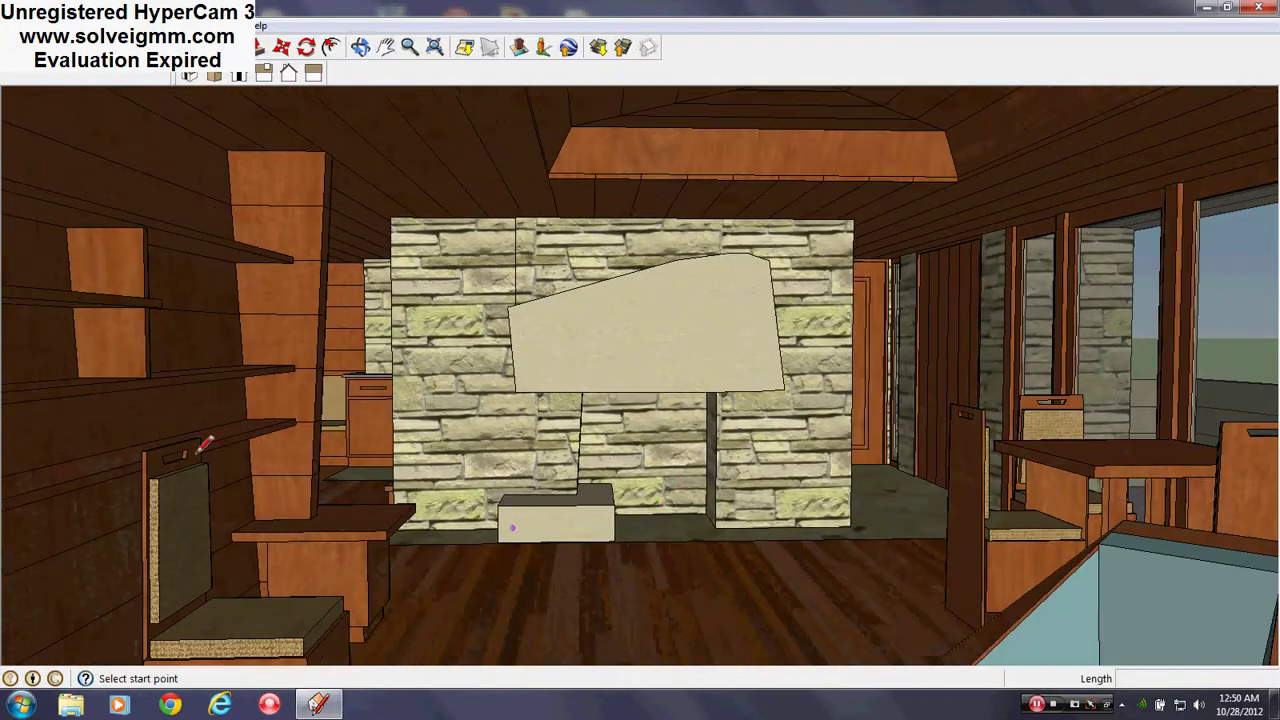
# Step: Examine the stone fireplace, including its angular hood, raised hearth block, firebox opening and flagstone base
pyautogui.moveTo(653, 357)
pyautogui.mouseDown(button='middle')
pyautogui.moveTo(760, 366)
pyautogui.moveTo(647, 295)
pyautogui.moveTo(751, 349)
pyautogui.moveTo(722, 388)
pyautogui.mouseUp(button='middle')
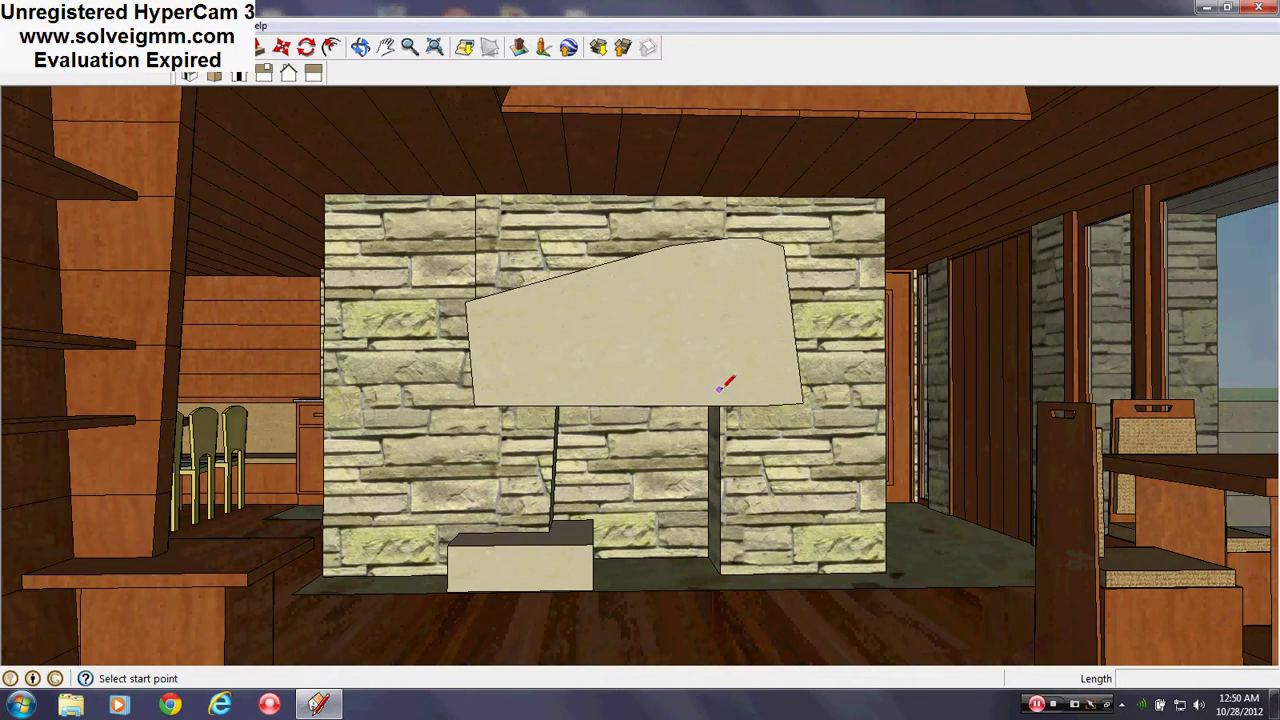
pyautogui.moveTo(660, 505)
pyautogui.mouseDown(button='middle')
pyautogui.moveTo(786, 586)
pyautogui.moveTo(536, 533)
pyautogui.mouseUp(button='middle')
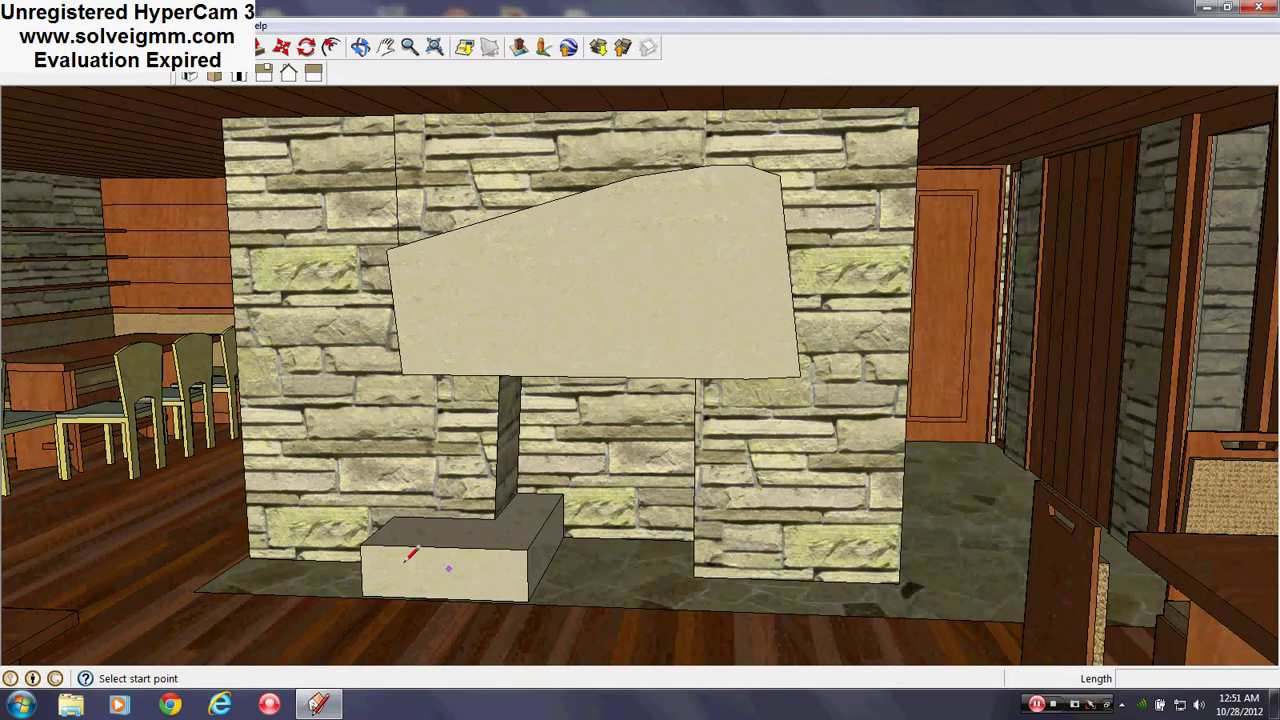
pyautogui.scroll(3, 566, 601)
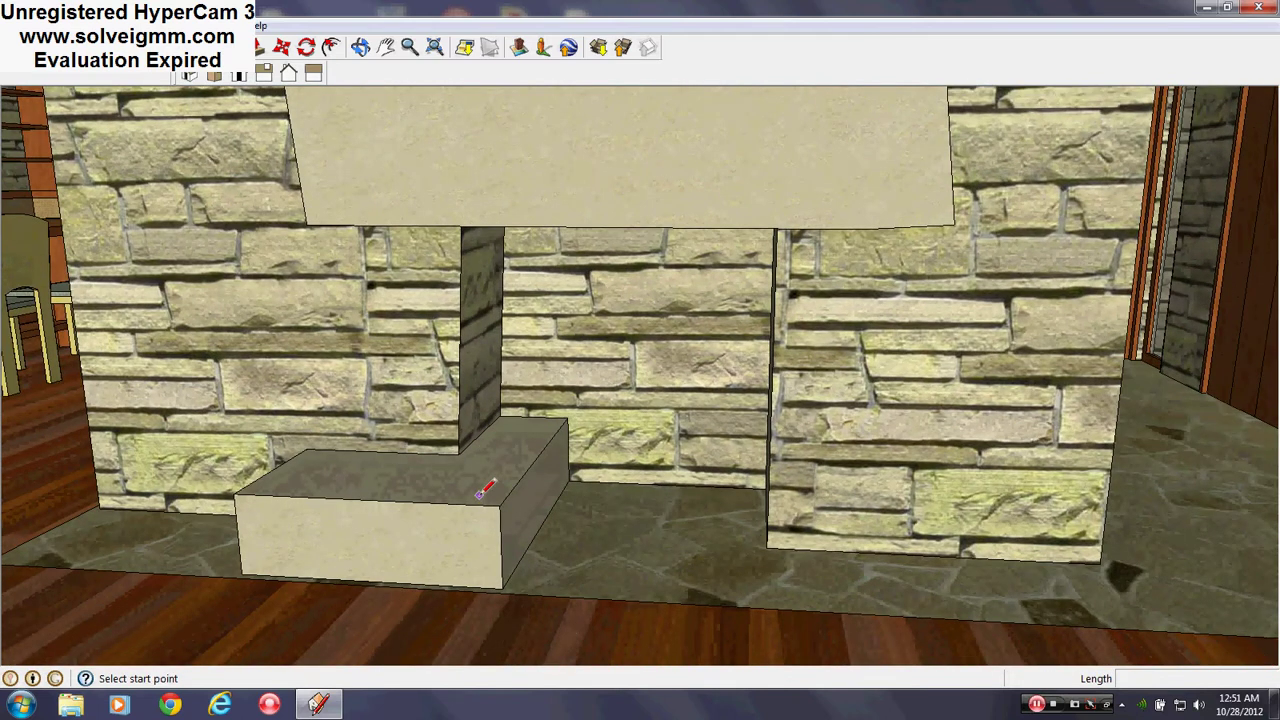
pyautogui.moveTo(484, 490)
pyautogui.mouseDown(button='middle')
pyautogui.moveTo(640, 457)
pyautogui.moveTo(823, 457)
pyautogui.moveTo(694, 490)
pyautogui.mouseUp(button='middle')
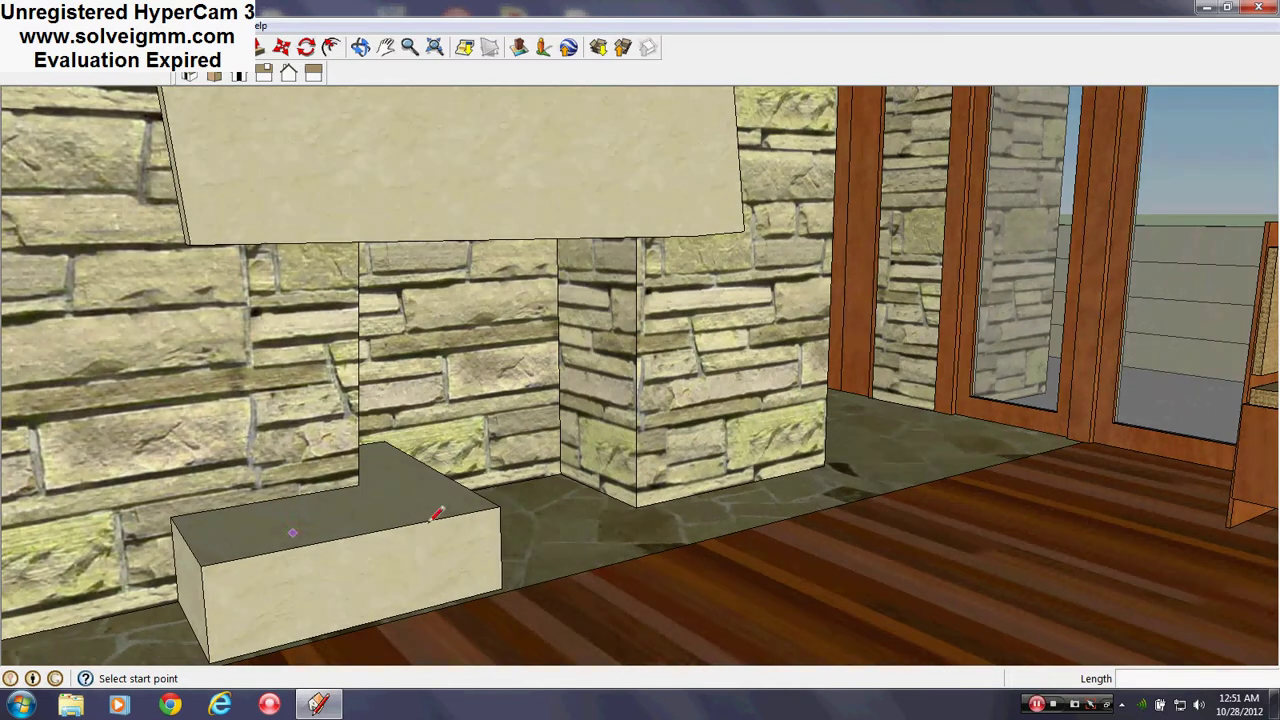
pyautogui.moveTo(797, 497); pyautogui.dragTo(591, 523, button='middle')
pyautogui.scroll(-8, 614, 560)
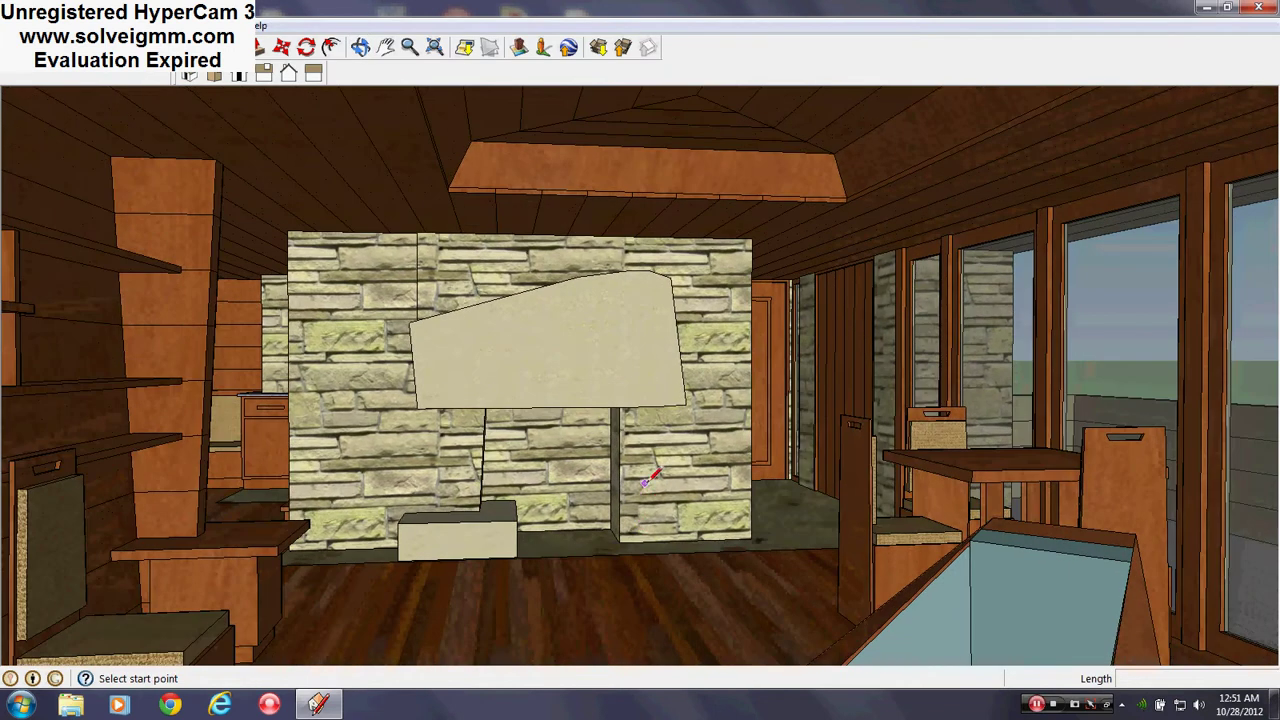
pyautogui.moveTo(648, 480); pyautogui.dragTo(655, 535, button='middle')
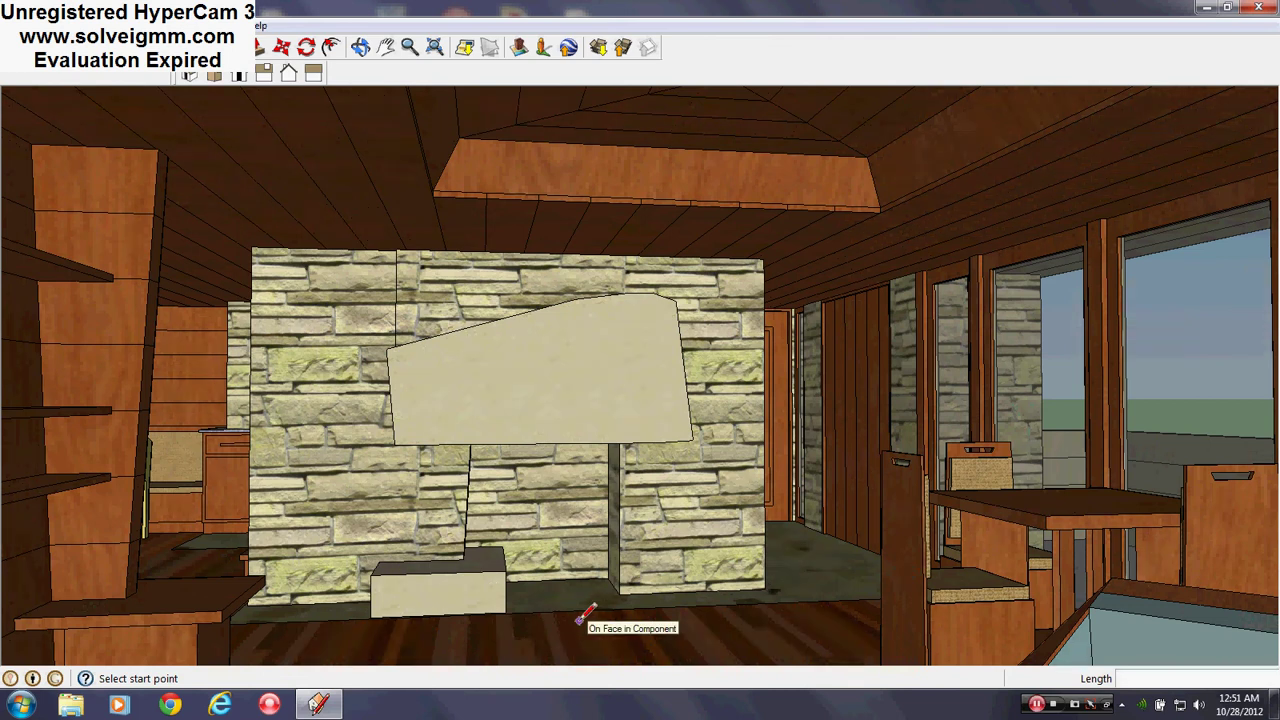
pyautogui.moveTo(570, 643); pyautogui.dragTo(456, 596, button='middle')
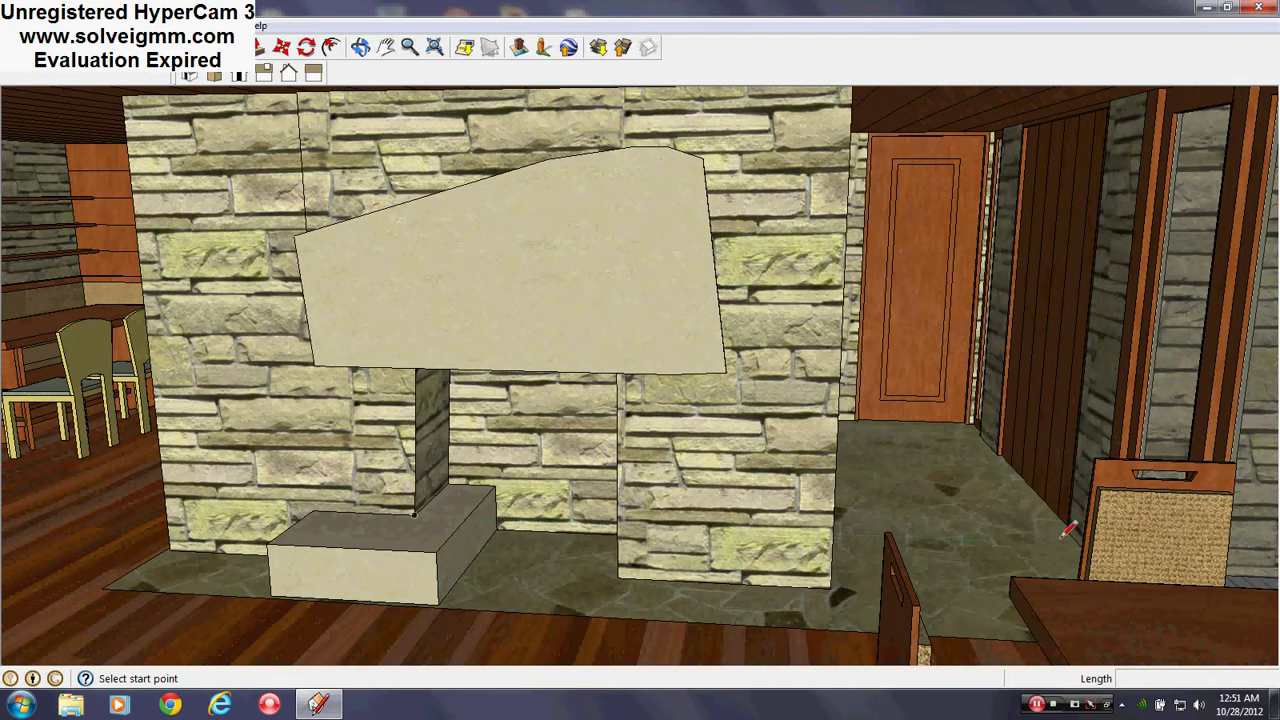
pyautogui.moveTo(1068, 530); pyautogui.dragTo(1018, 497, button='middle')
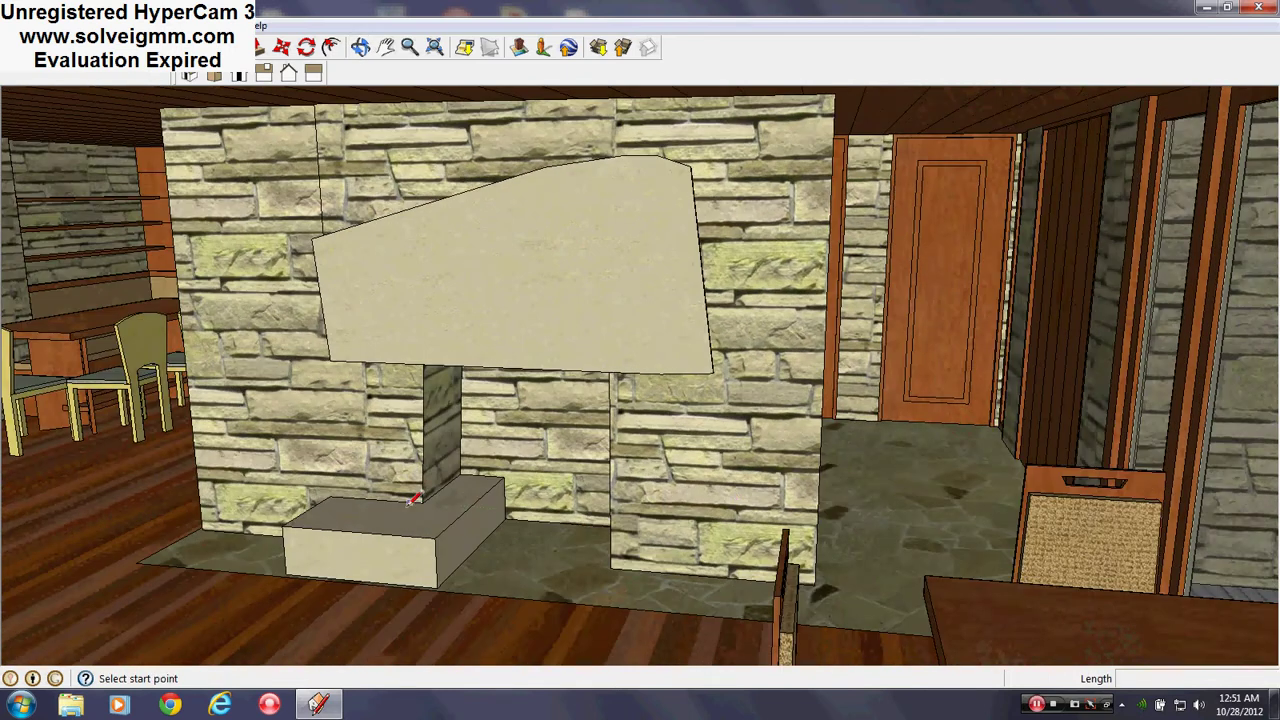
# Step: View the living room from the fireplace side, with the square dining table and armchairs along the window wall
pyautogui.scroll(5, 530, 525)
pyautogui.moveTo(520, 543); pyautogui.dragTo(895, 404, button='middle')
pyautogui.moveTo(229, 323); pyautogui.dragTo(108, 458, button='middle')
pyautogui.moveTo(224, 466); pyautogui.dragTo(407, 490, button='middle')
pyautogui.moveTo(770, 543); pyautogui.dragTo(926, 596, button='middle')
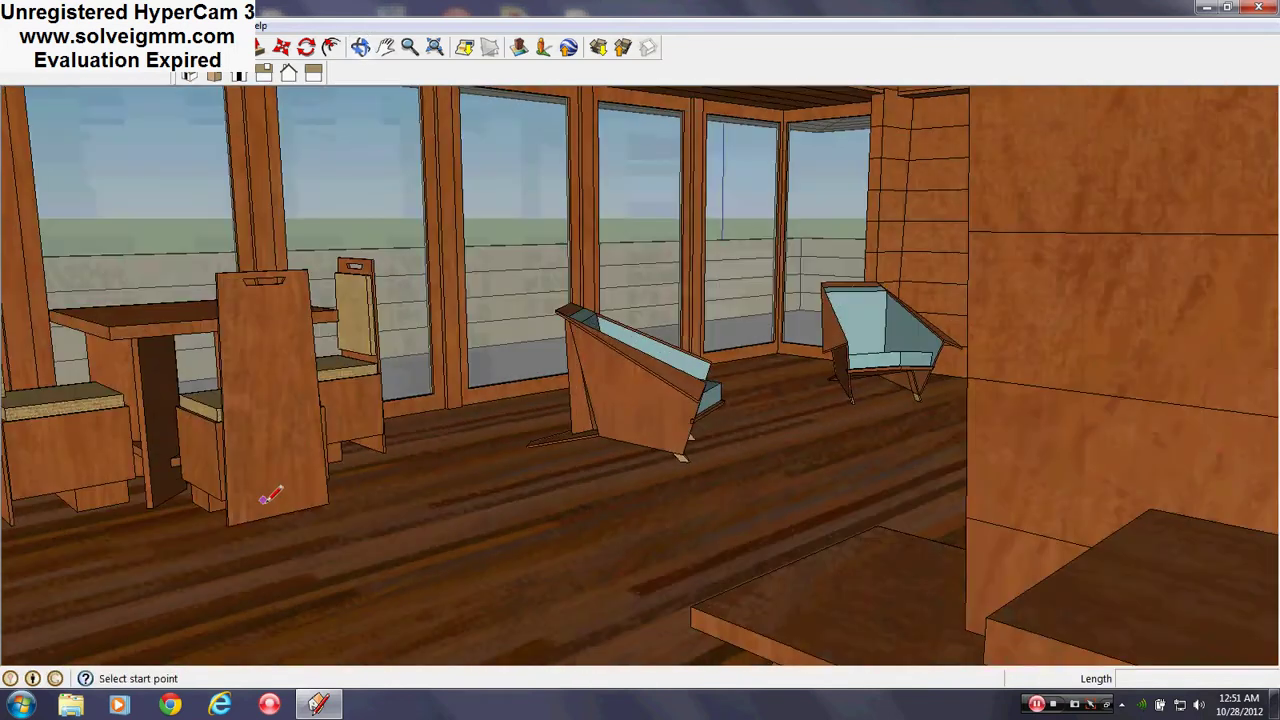
pyautogui.moveTo(266, 500)
pyautogui.mouseDown(button='middle')
pyautogui.moveTo(363, 598)
pyautogui.moveTo(418, 532)
pyautogui.mouseUp(button='middle')
pyautogui.scroll(1, 418, 532)
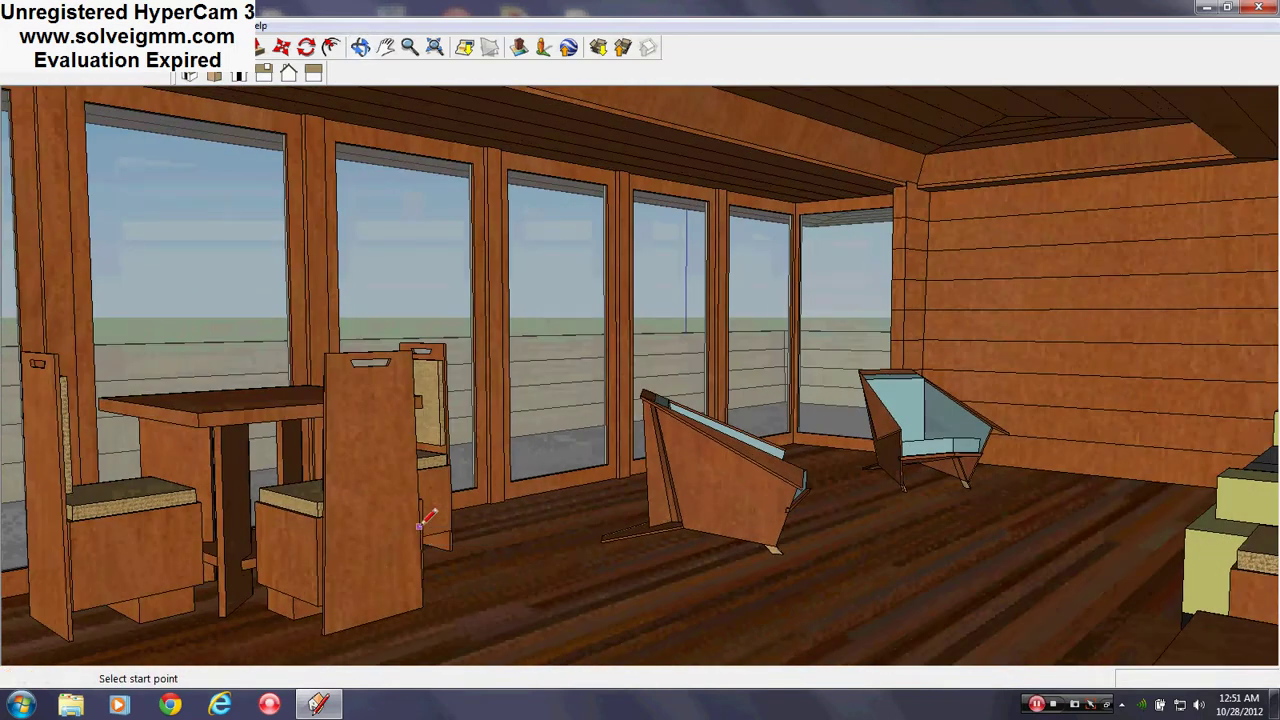
pyautogui.scroll(-1, 418, 531)
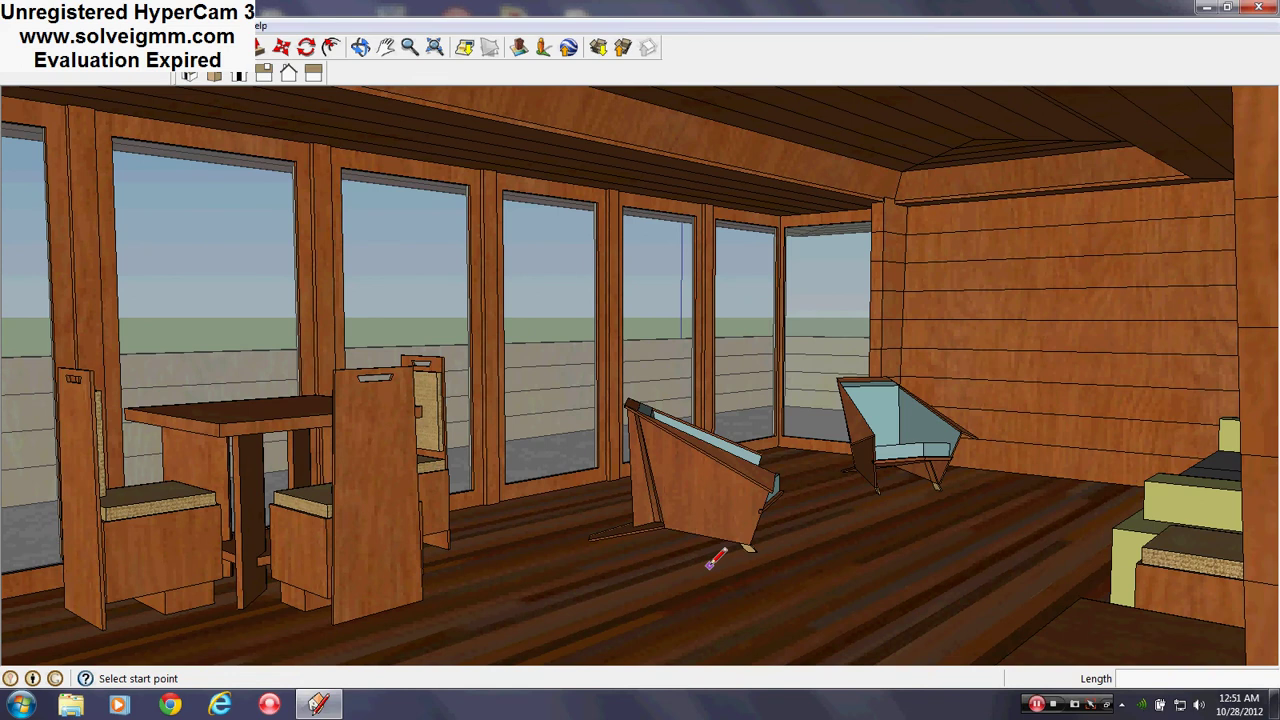
# Step: View the timber end wall, the sofa and the long wall shelves from behind the armchair
pyautogui.moveTo(429, 517); pyautogui.dragTo(729, 557, button='middle')
pyautogui.scroll(-4, 827, 252)
pyautogui.moveTo(586, 372); pyautogui.dragTo(709, 392, button='middle')
pyautogui.scroll(-2, 709, 392)
pyautogui.moveTo(931, 441); pyautogui.dragTo(886, 449, button='middle')
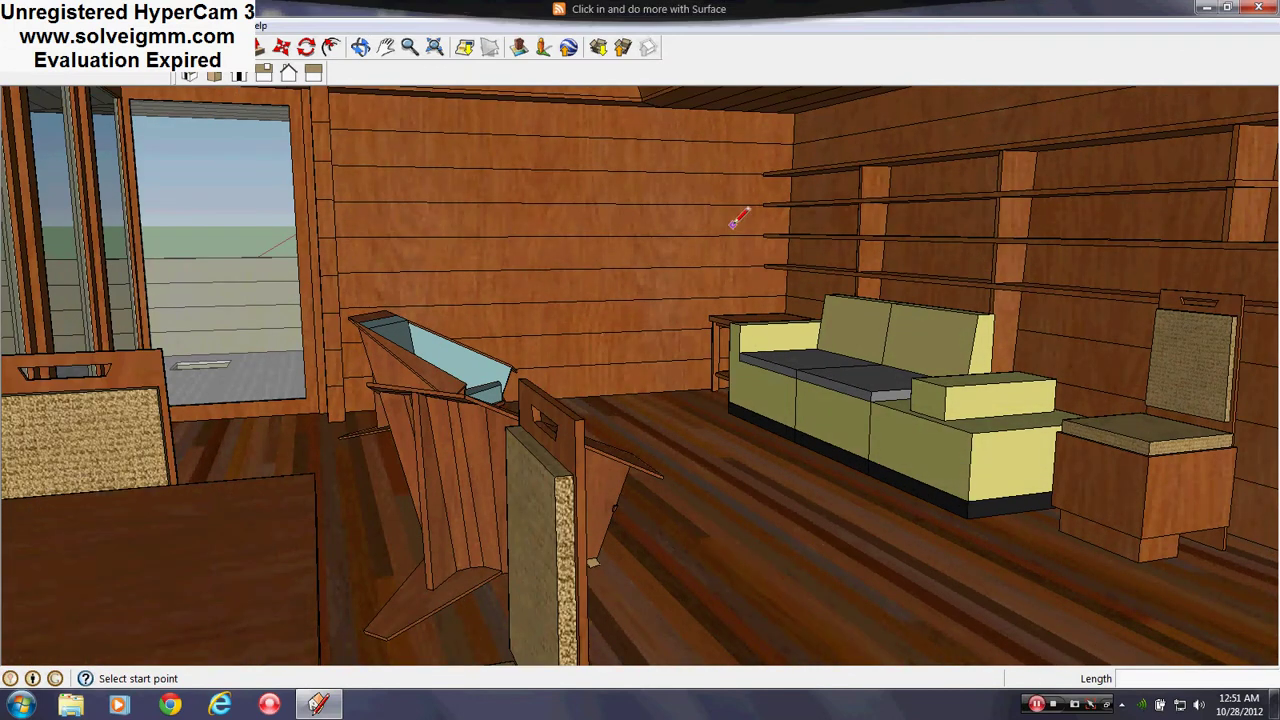
# Step: Examine the square dining table and its high-backed chairs beside the window wall
pyautogui.moveTo(537, 517)
pyautogui.mouseDown(button='middle')
pyautogui.moveTo(491, 523)
pyautogui.moveTo(236, 382)
pyautogui.moveTo(596, 531)
pyautogui.moveTo(688, 523)
pyautogui.mouseUp(button='middle')
pyautogui.scroll(4, 247, 164)
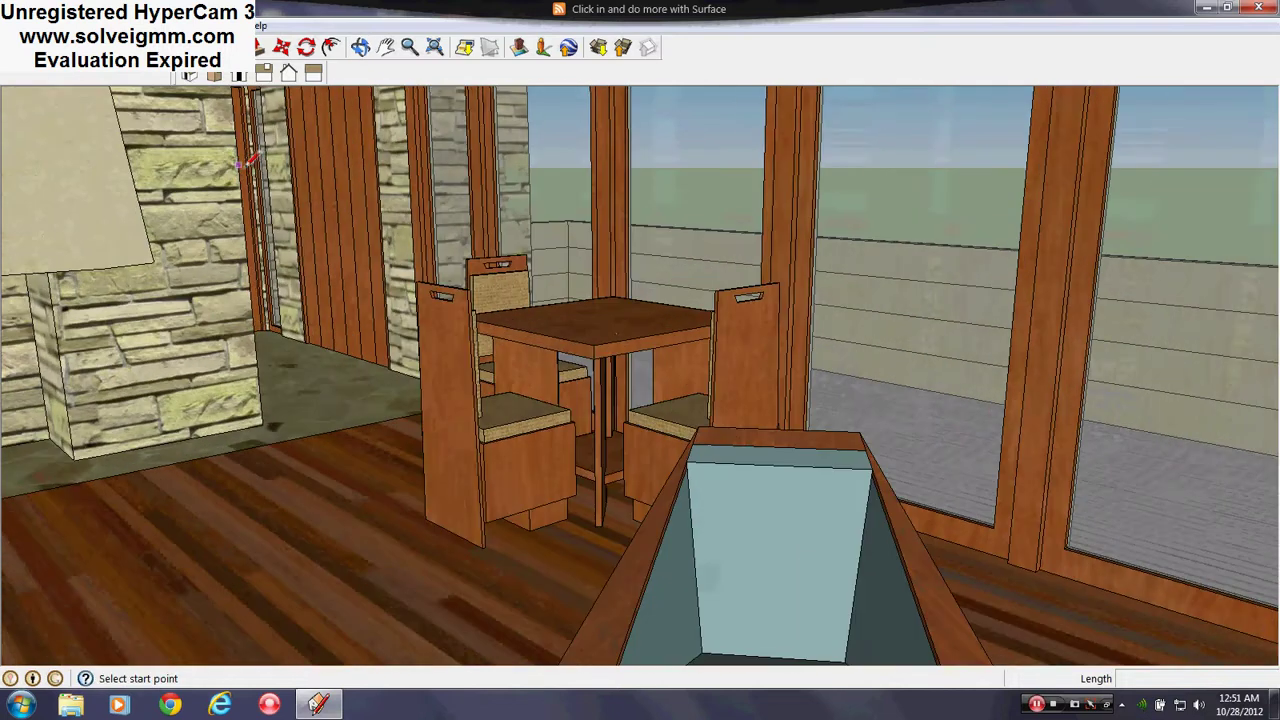
pyautogui.scroll(2, 578, 302)
pyautogui.scroll(-1, 492, 488)
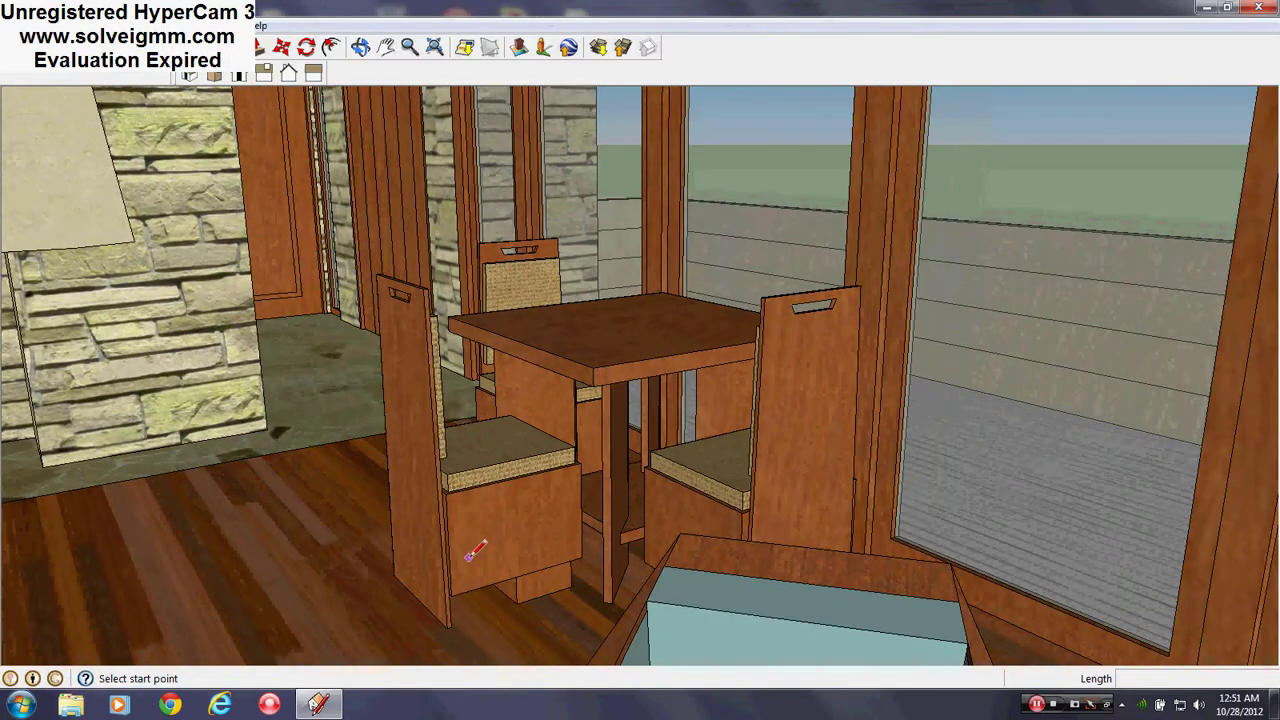
pyautogui.moveTo(800, 565); pyautogui.dragTo(405, 508, button='middle')
# Step: Look past the fireplace into the dining area, including the long table, yellow chairs and stone-backed shelves
pyautogui.moveTo(303, 423)
pyautogui.mouseDown(button='middle')
pyautogui.moveTo(686, 482)
pyautogui.moveTo(514, 491)
pyautogui.mouseUp(button='middle')
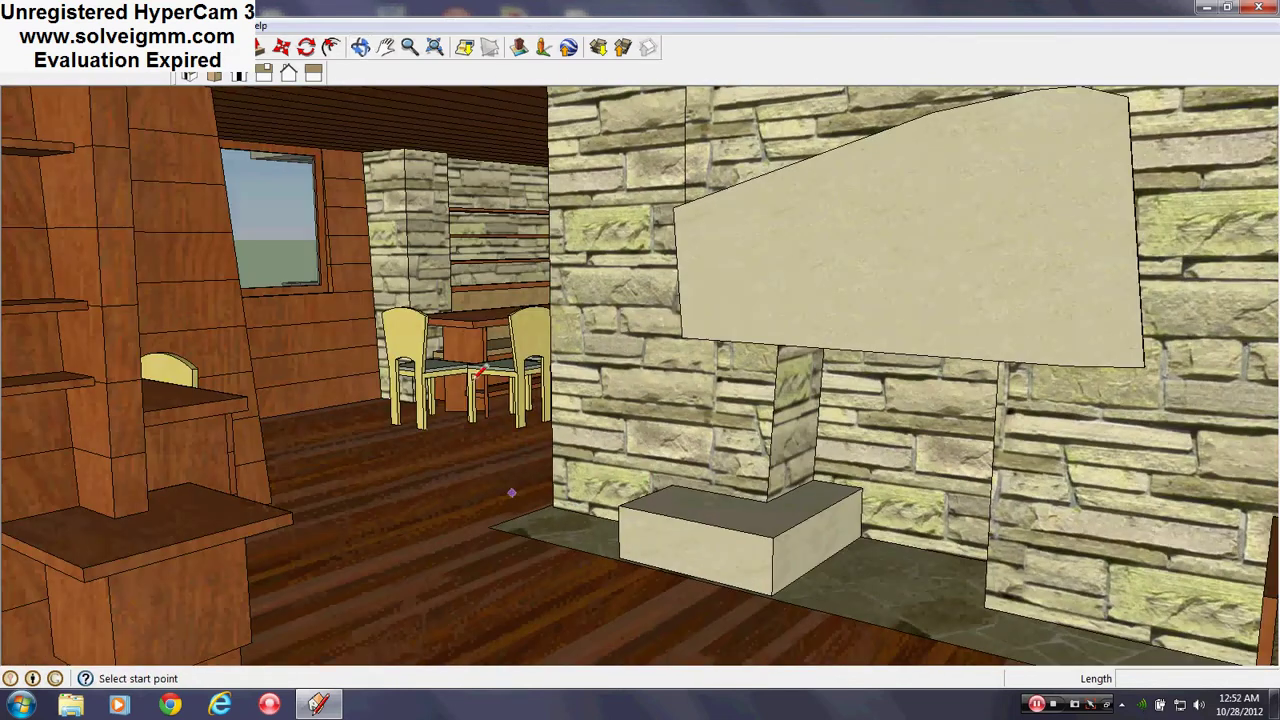
pyautogui.scroll(-1, 402, 352)
pyautogui.moveTo(402, 352); pyautogui.dragTo(483, 361, button='middle')
pyautogui.scroll(4, 515, 302)
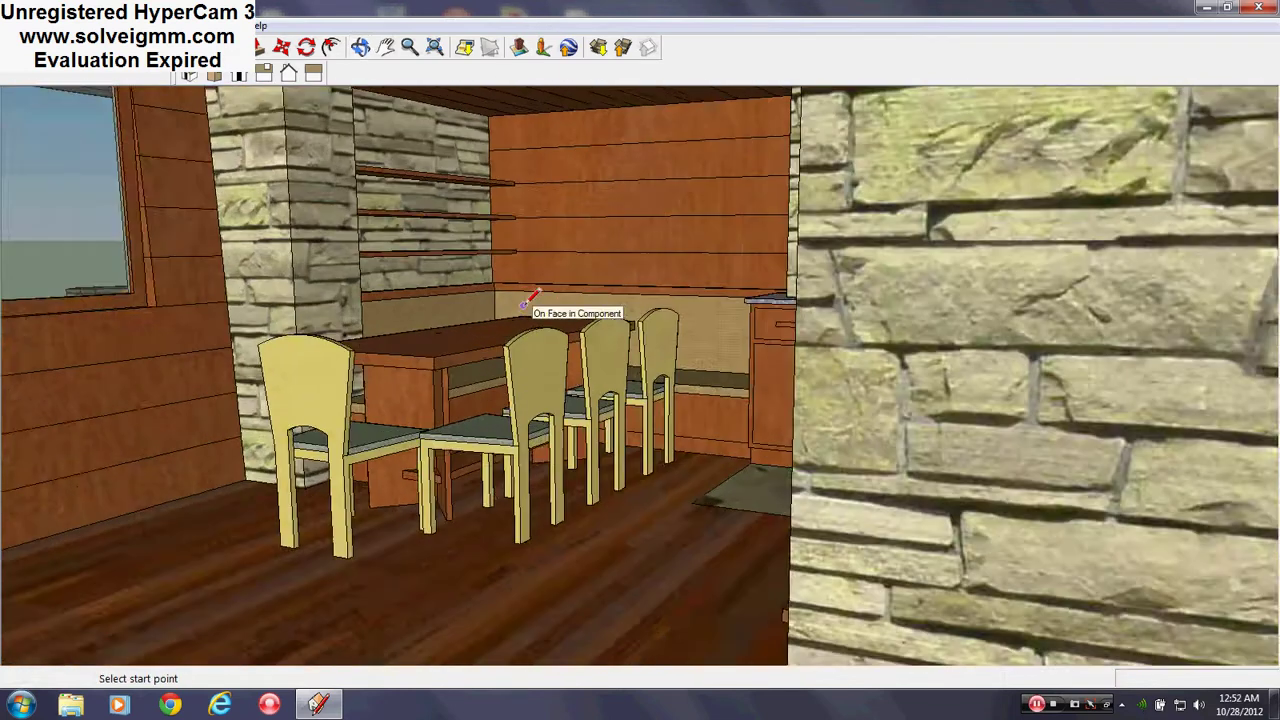
pyautogui.scroll(-3, 708, 320)
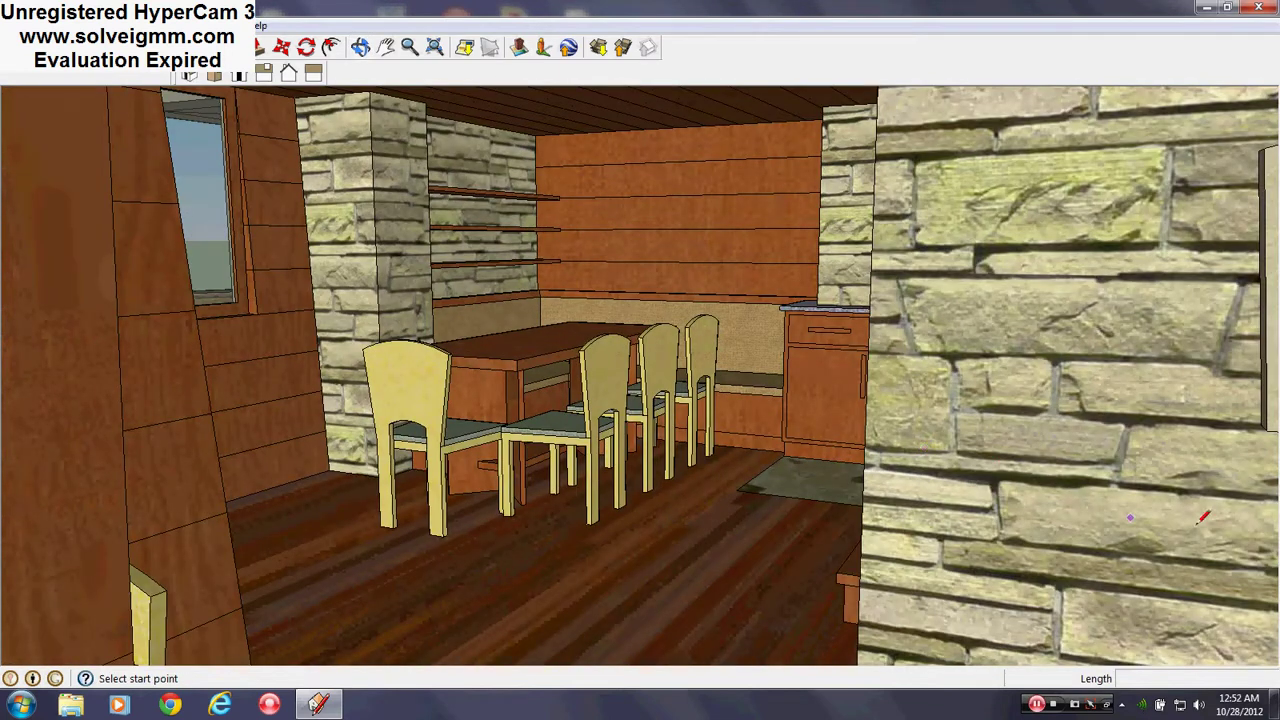
# Step: Examine the built-in desk and its yellow chair, and look across the desktop towards the window wall
pyautogui.moveTo(1203, 517); pyautogui.dragTo(855, 522, button='middle')
pyautogui.moveTo(397, 556); pyautogui.dragTo(507, 411, button='middle')
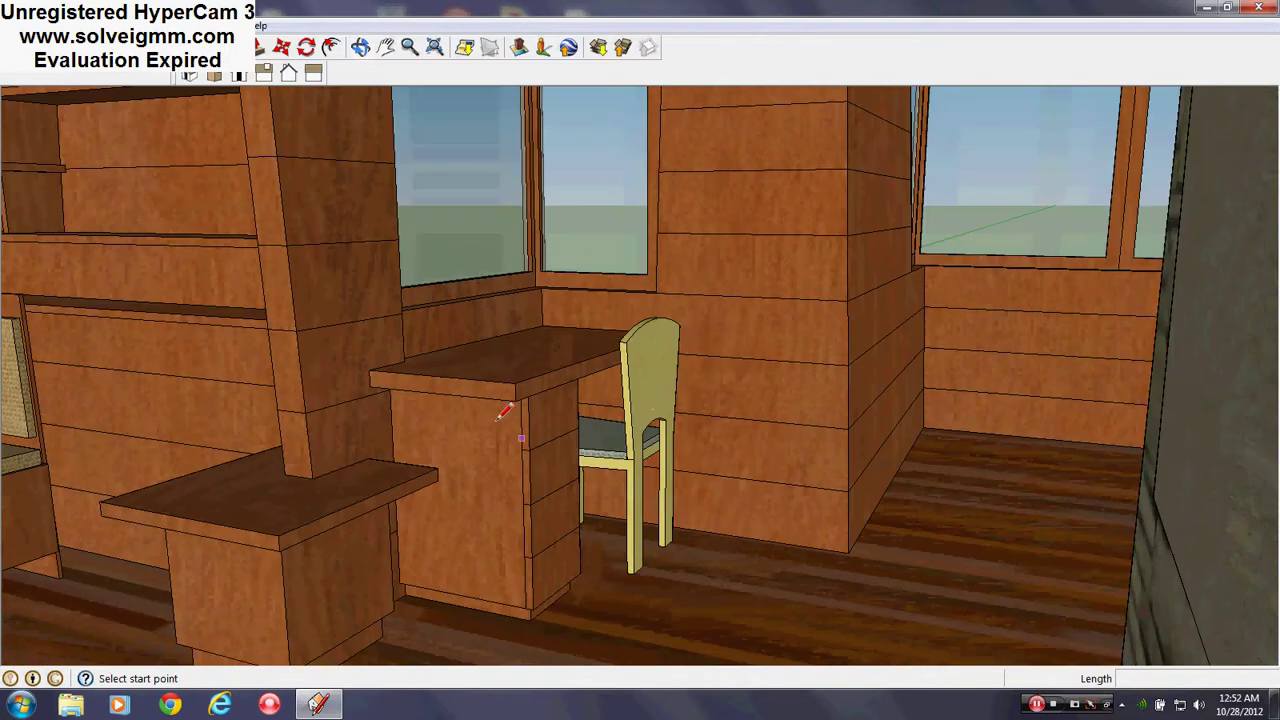
pyautogui.scroll(5, 650, 455)
pyautogui.moveTo(620, 426); pyautogui.dragTo(771, 703, button='middle')
pyautogui.moveTo(822, 564); pyautogui.dragTo(666, 523, button='middle')
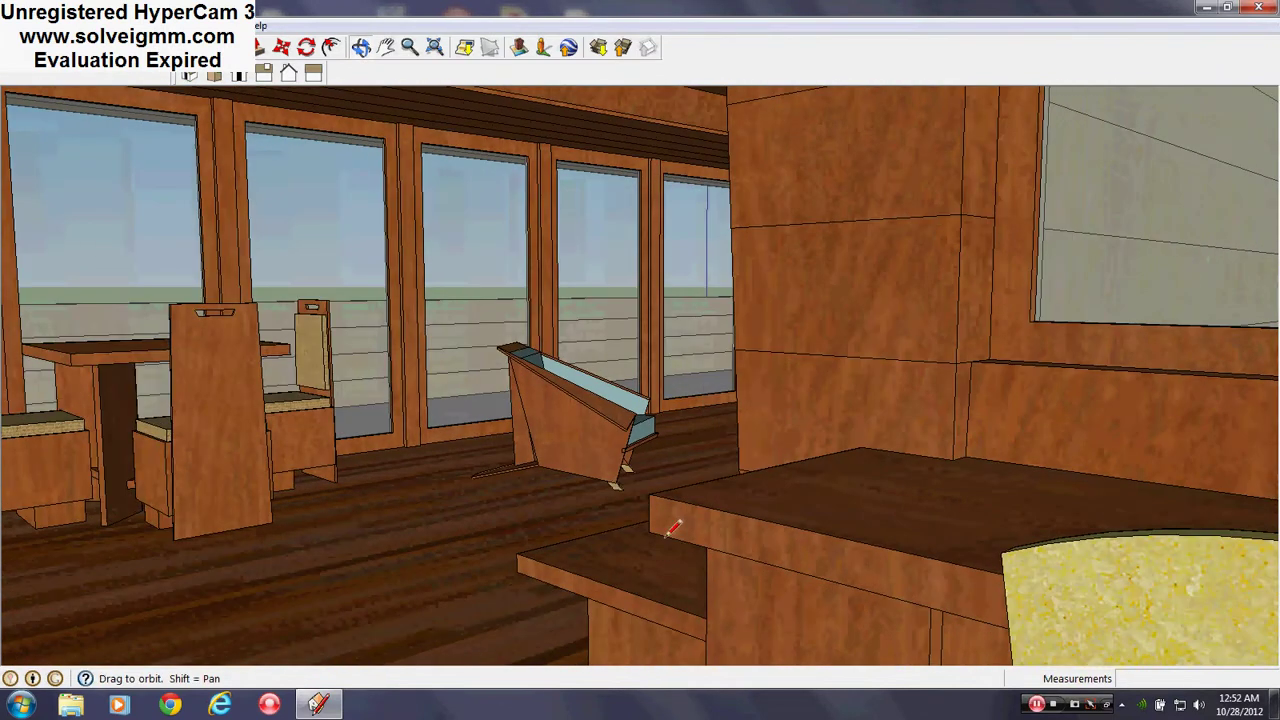
# Step: Survey the shelf wall from the sofa and side chair along to the timber post and desk
pyautogui.moveTo(222, 345); pyautogui.dragTo(805, 519, button='middle')
pyautogui.scroll(1, 880, 477)
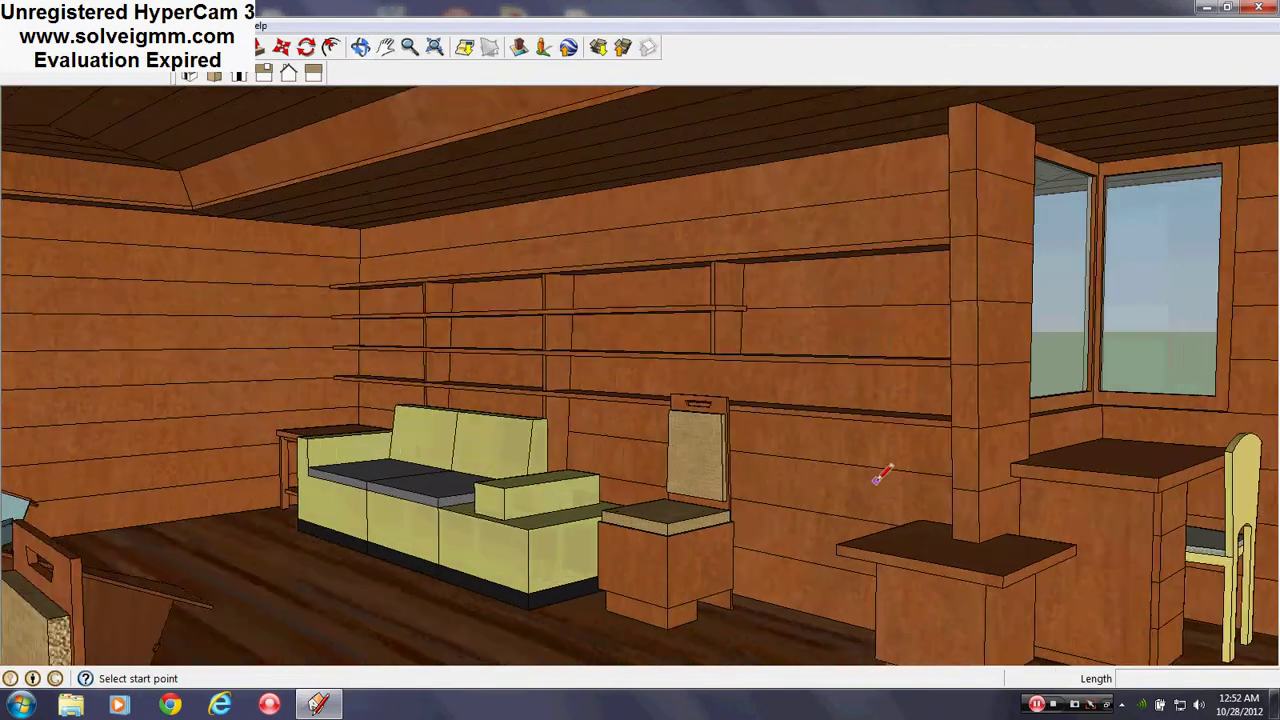
pyautogui.scroll(1, 677, 483)
pyautogui.moveTo(880, 477)
pyautogui.keyDown('shift'); pyautogui.mouseDown(button='middle')
pyautogui.moveTo(677, 483)
pyautogui.moveTo(913, 565)
pyautogui.moveTo(771, 488)
pyautogui.moveTo(405, 480)
pyautogui.moveTo(722, 474)
pyautogui.mouseUp(button='middle'); pyautogui.keyUp('shift')
pyautogui.moveTo(712, 362); pyautogui.dragTo(444, 372, button='middle')
pyautogui.moveTo(89, 415); pyautogui.dragTo(447, 497, button='middle')
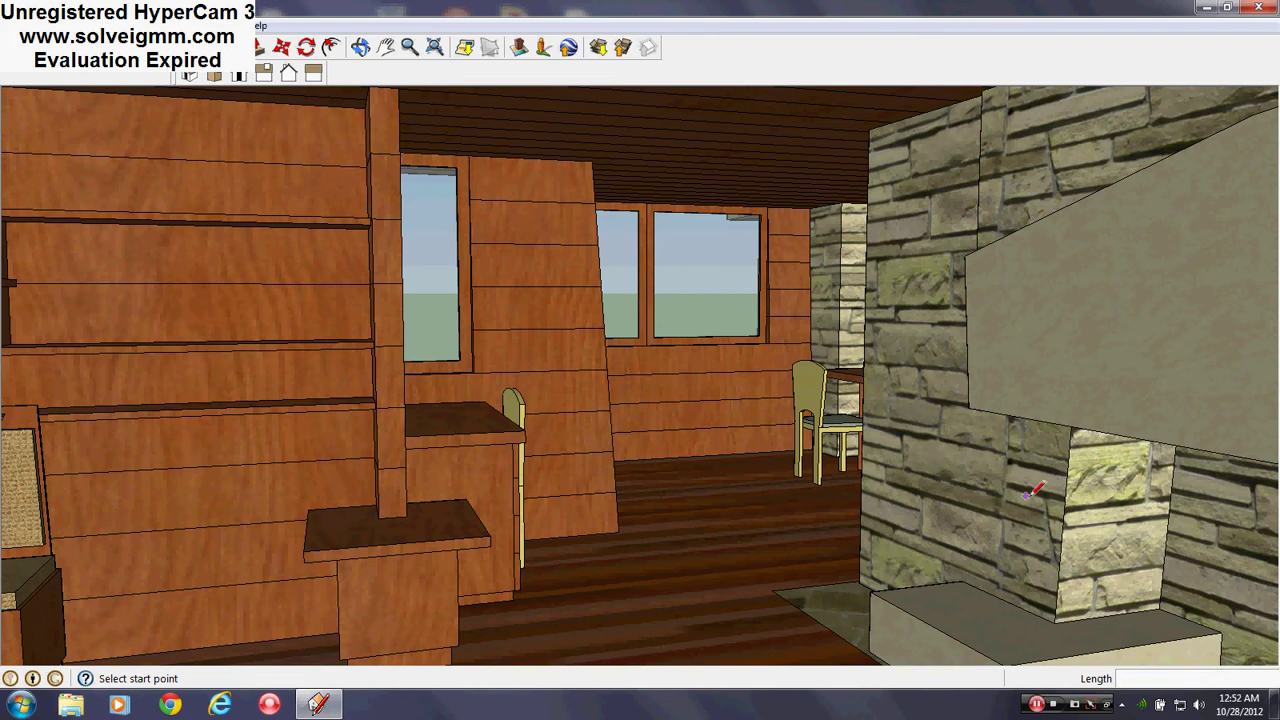
# Step: Examine the desk nook with its corner window and the sloping timber wall beside the passage
pyautogui.moveTo(1085, 497); pyautogui.dragTo(907, 502, button='middle')
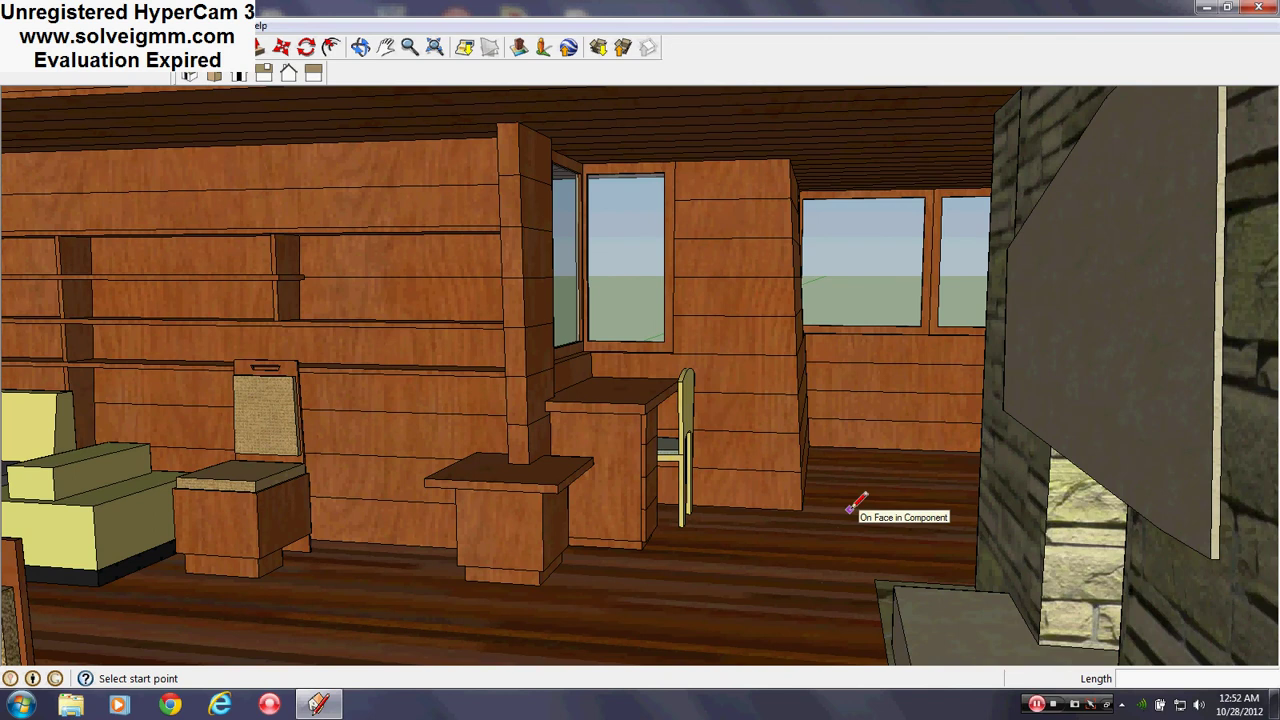
pyautogui.scroll(2, 812, 395)
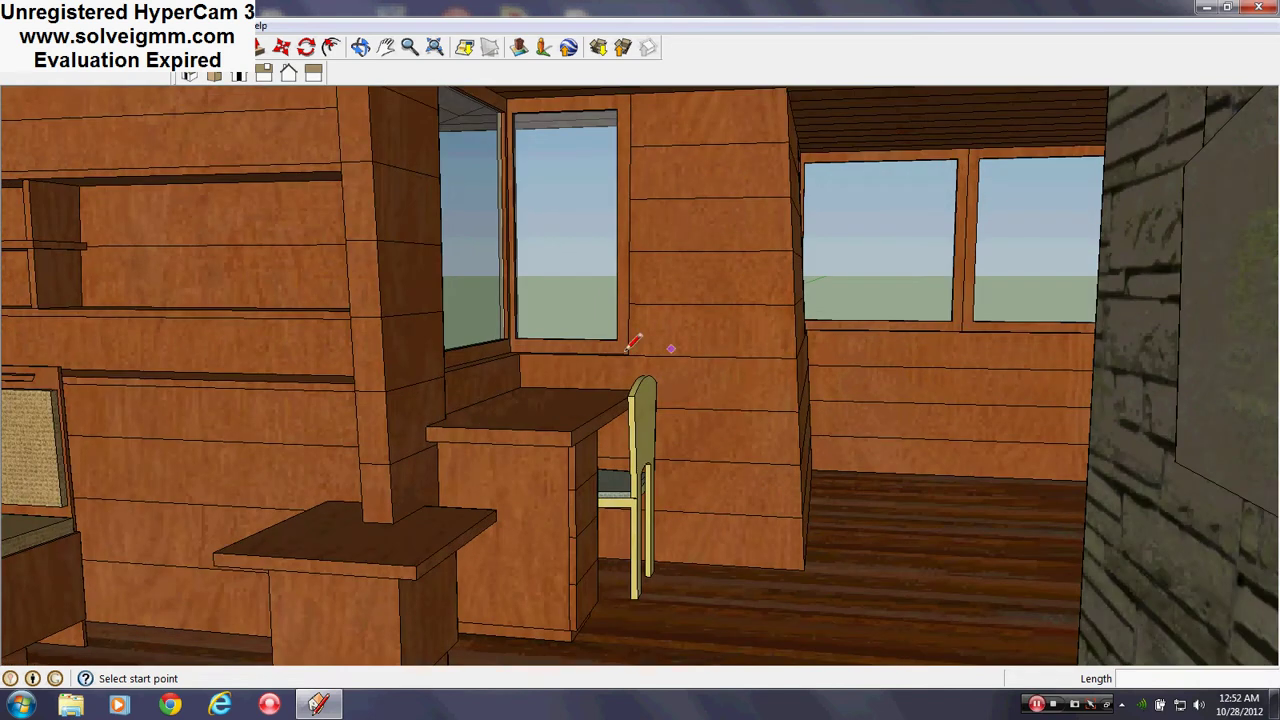
pyautogui.scroll(2, 630, 345)
pyautogui.scroll(-4, 600, 352)
pyautogui.scroll(2, 623, 562)
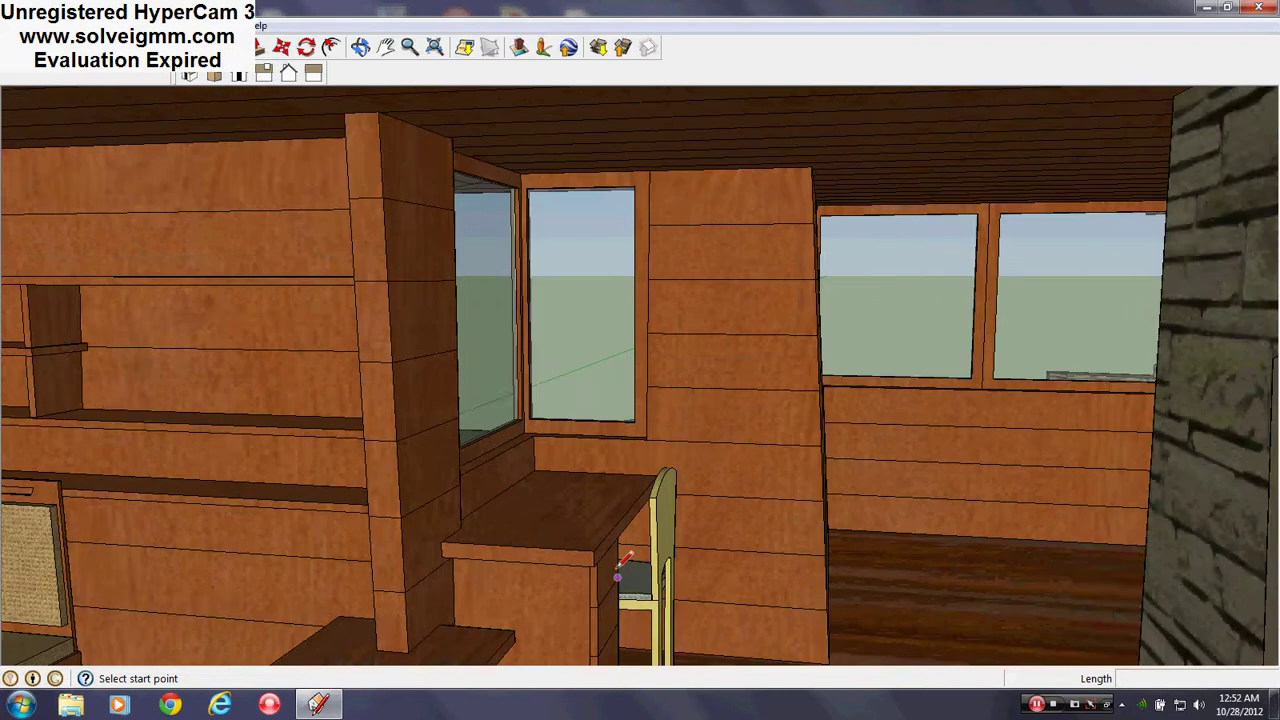
pyautogui.moveTo(620, 565)
pyautogui.mouseDown(button='middle')
pyautogui.moveTo(586, 543)
pyautogui.moveTo(588, 522)
pyautogui.mouseUp(button='middle')
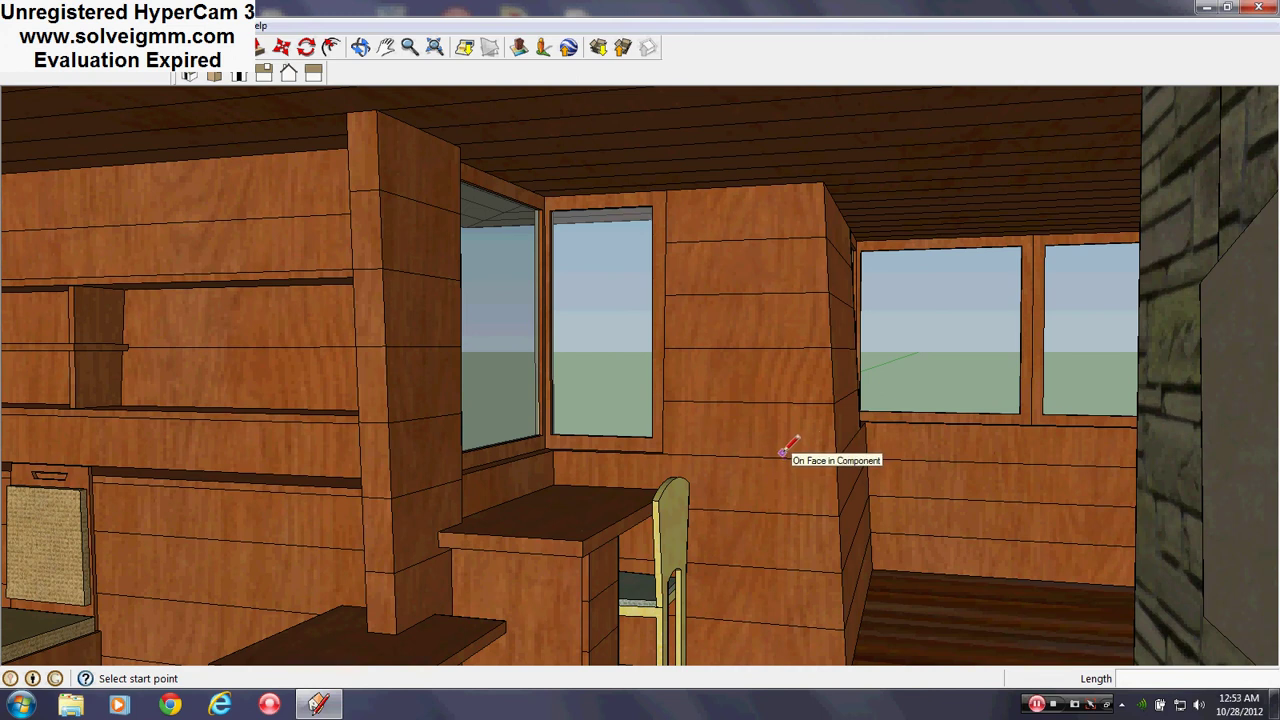
# Step: Look past the desk nook and stone fireplace into the dining area, then back along the shelf wall and sloping timber wall
pyautogui.moveTo(784, 454); pyautogui.dragTo(516, 486, button='middle')
pyautogui.scroll(-4, 376, 485)
pyautogui.scroll(3, 677, 455)
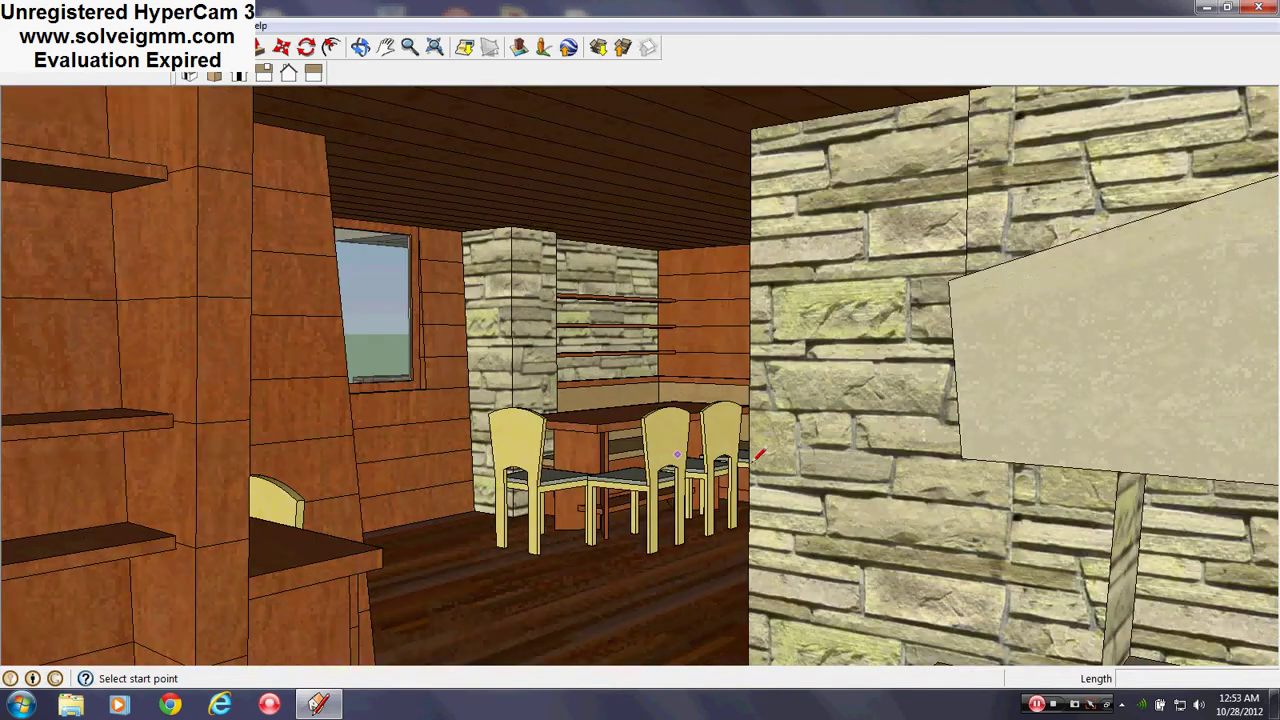
pyautogui.moveTo(803, 460); pyautogui.dragTo(838, 432, button='middle')
pyautogui.scroll(-2, 846, 436)
pyautogui.scroll(3, 844, 437)
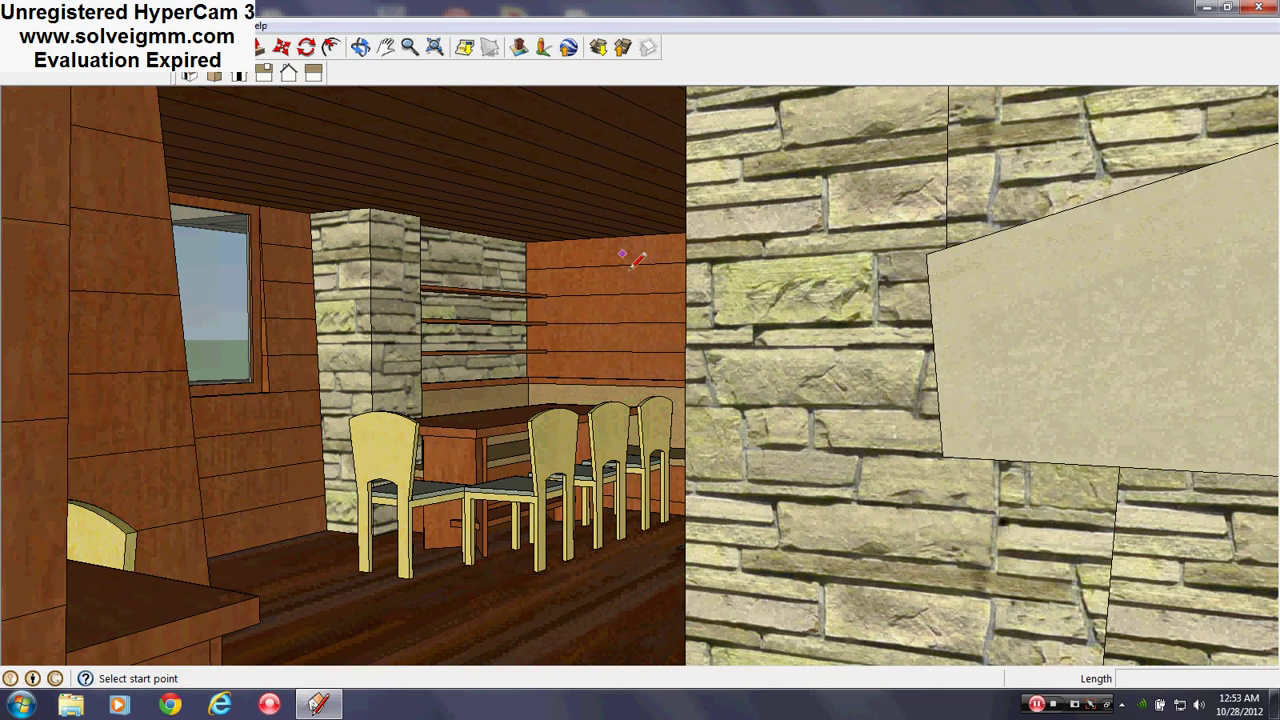
pyautogui.moveTo(497, 423)
pyautogui.mouseDown(button='middle')
pyautogui.moveTo(497, 476)
pyautogui.moveTo(438, 400)
pyautogui.mouseUp(button='middle')
pyautogui.scroll(-5, 436, 400)
pyautogui.moveTo(872, 531); pyautogui.dragTo(694, 502, button='middle')
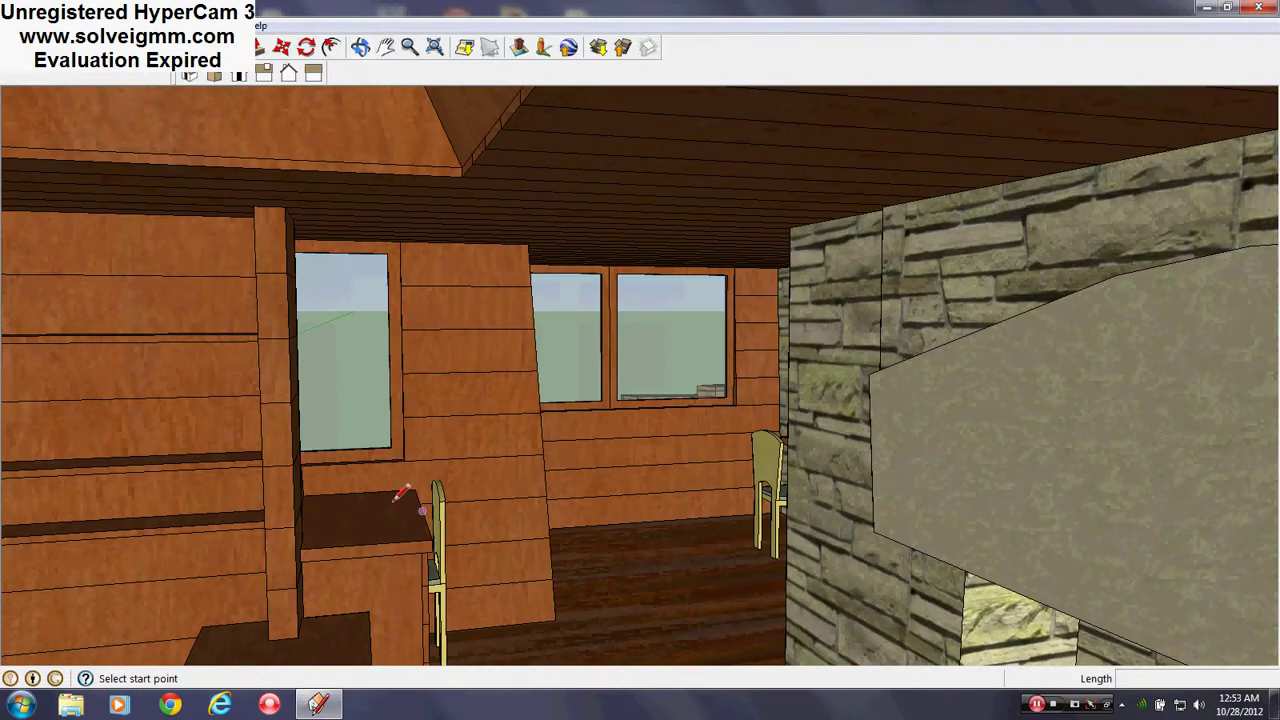
pyautogui.moveTo(400, 493); pyautogui.dragTo(522, 460, button='middle')
pyautogui.scroll(5, 815, 385)
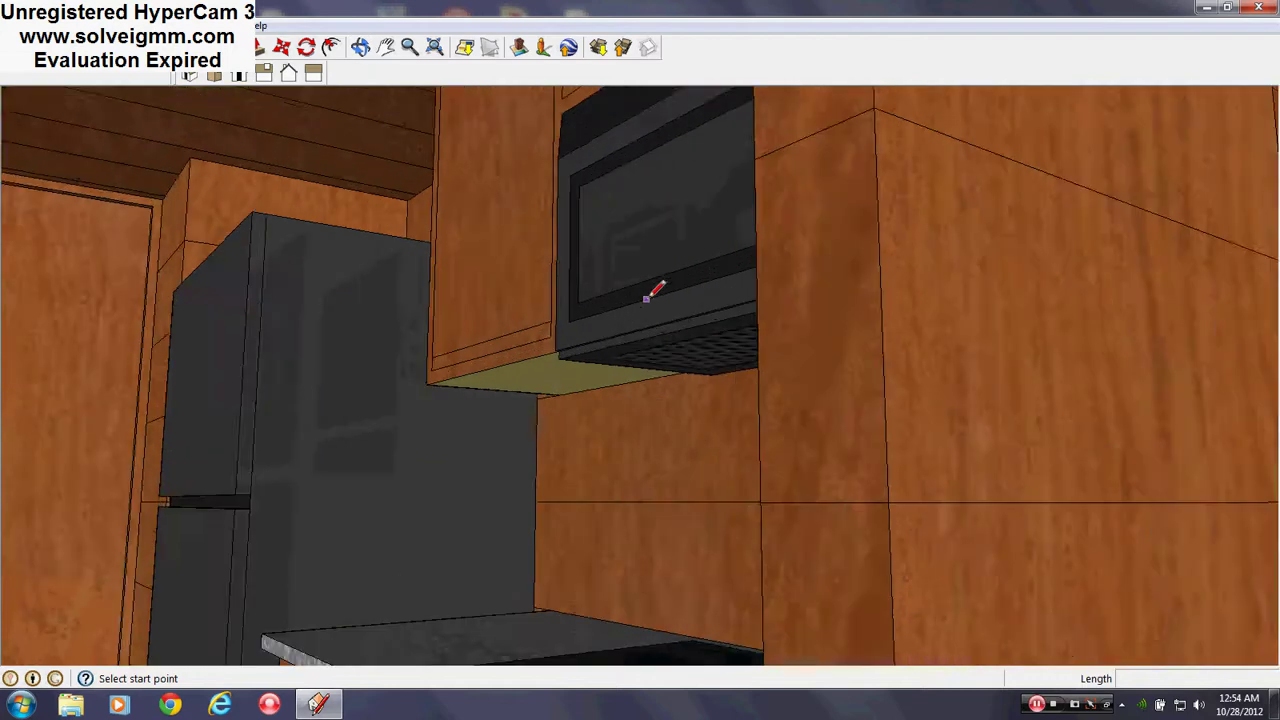
# Step: Examine the kitchen's microwave, refrigerator and counters, the adjoining timber door and the flagstone paving beside the plank door
pyautogui.moveTo(648, 296); pyautogui.dragTo(748, 566, button='middle')
pyautogui.scroll(4, 464, 530)
pyautogui.moveTo(472, 452); pyautogui.dragTo(460, 505, button='middle')
pyautogui.scroll(-4, 710, 603)
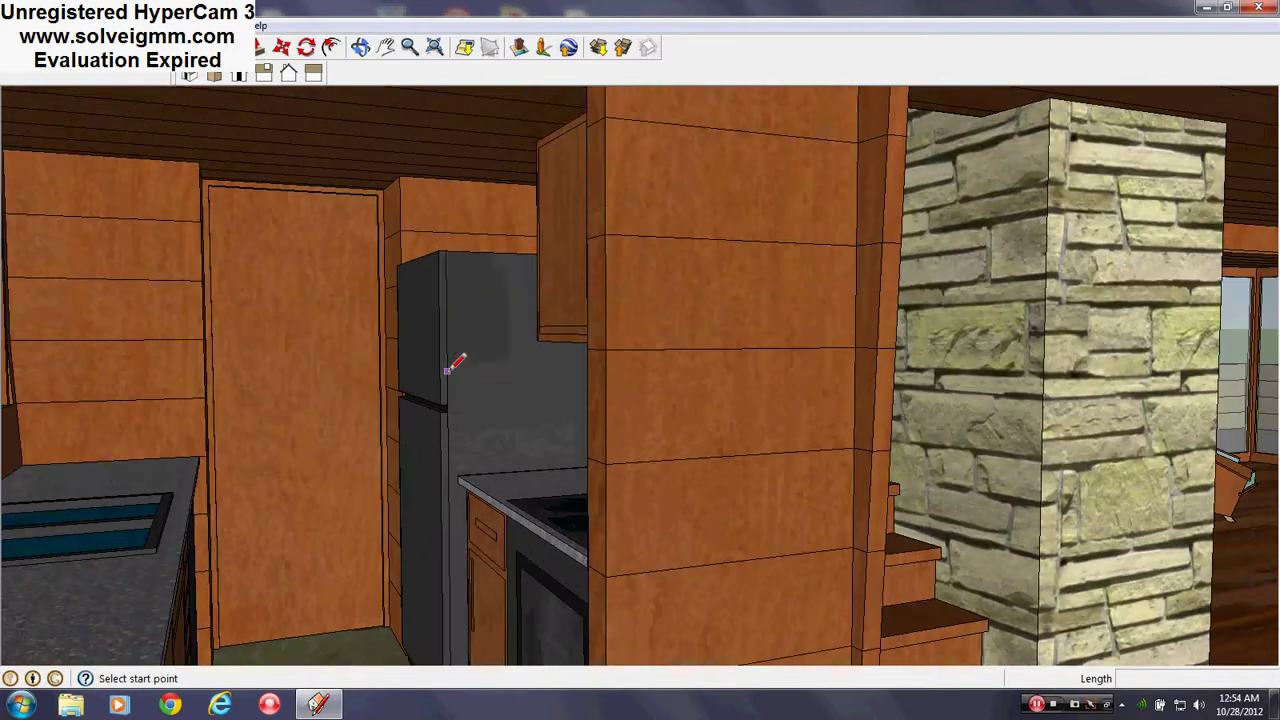
pyautogui.scroll(4, 449, 371)
pyautogui.moveTo(455, 371); pyautogui.dragTo(443, 408, button='middle')
pyautogui.scroll(-4, 443, 408)
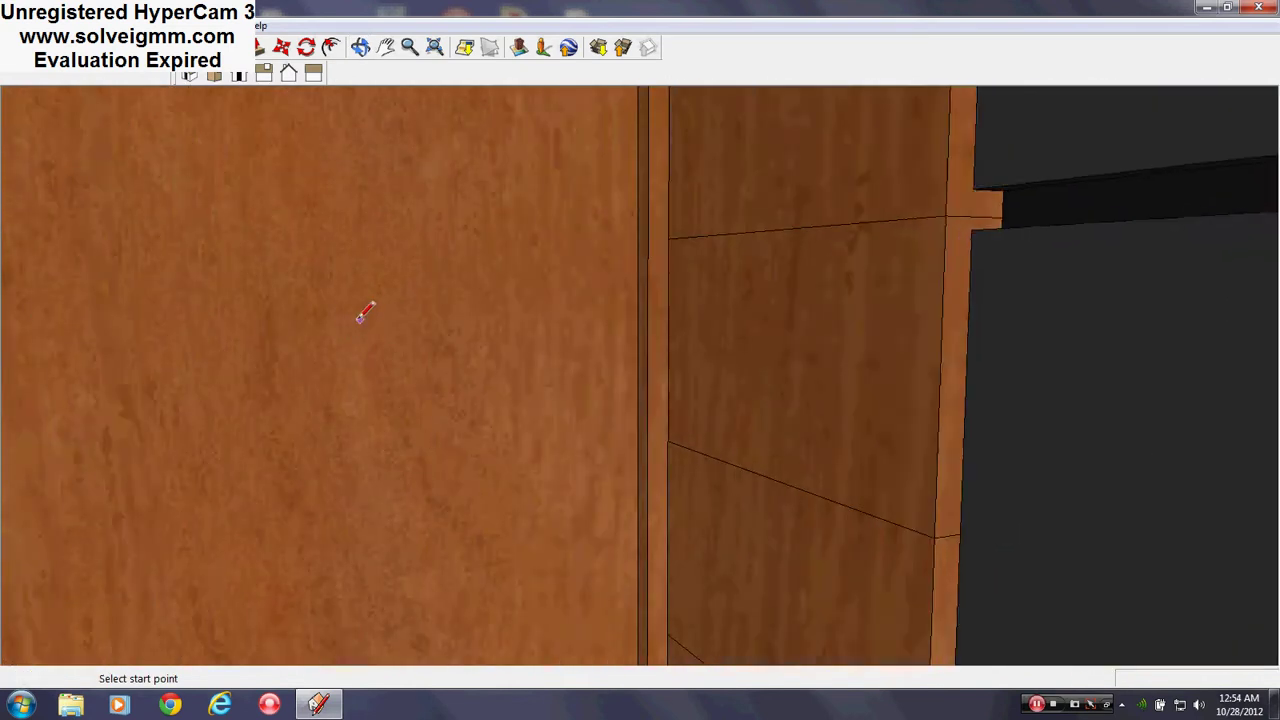
pyautogui.moveTo(361, 317); pyautogui.dragTo(578, 540, button='middle')
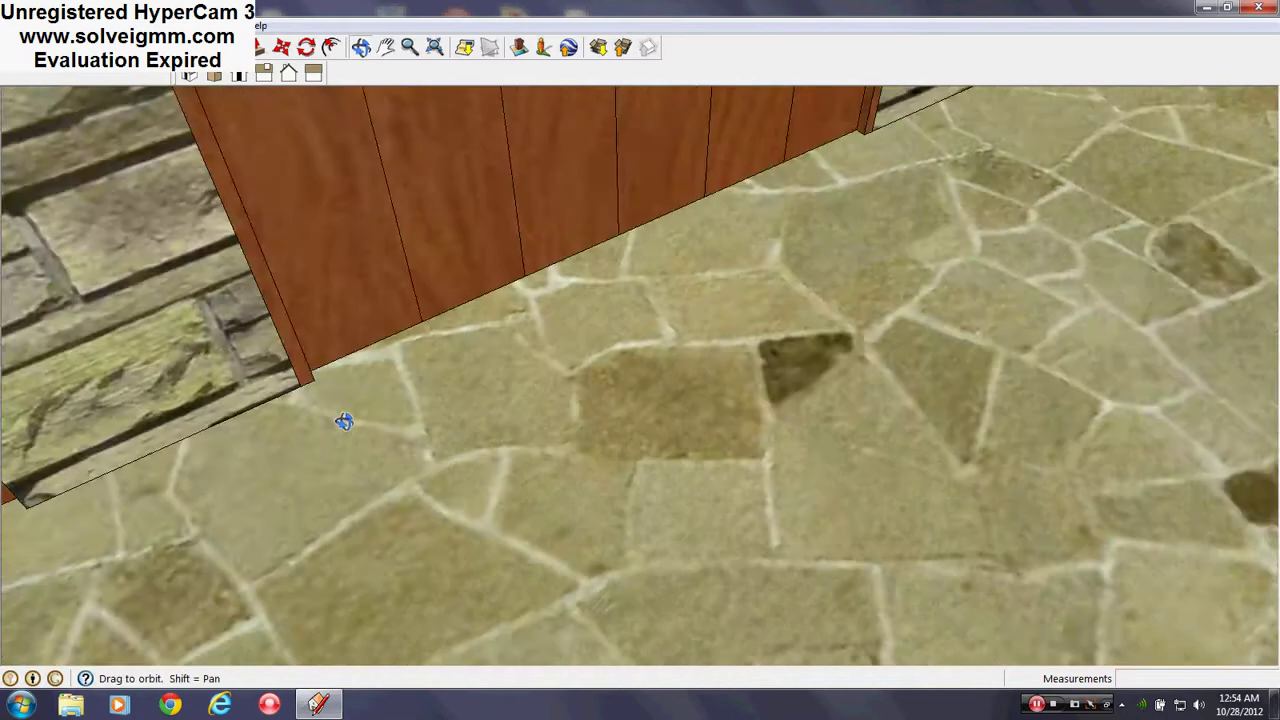
pyautogui.moveTo(344, 421); pyautogui.dragTo(566, 436, button='middle')
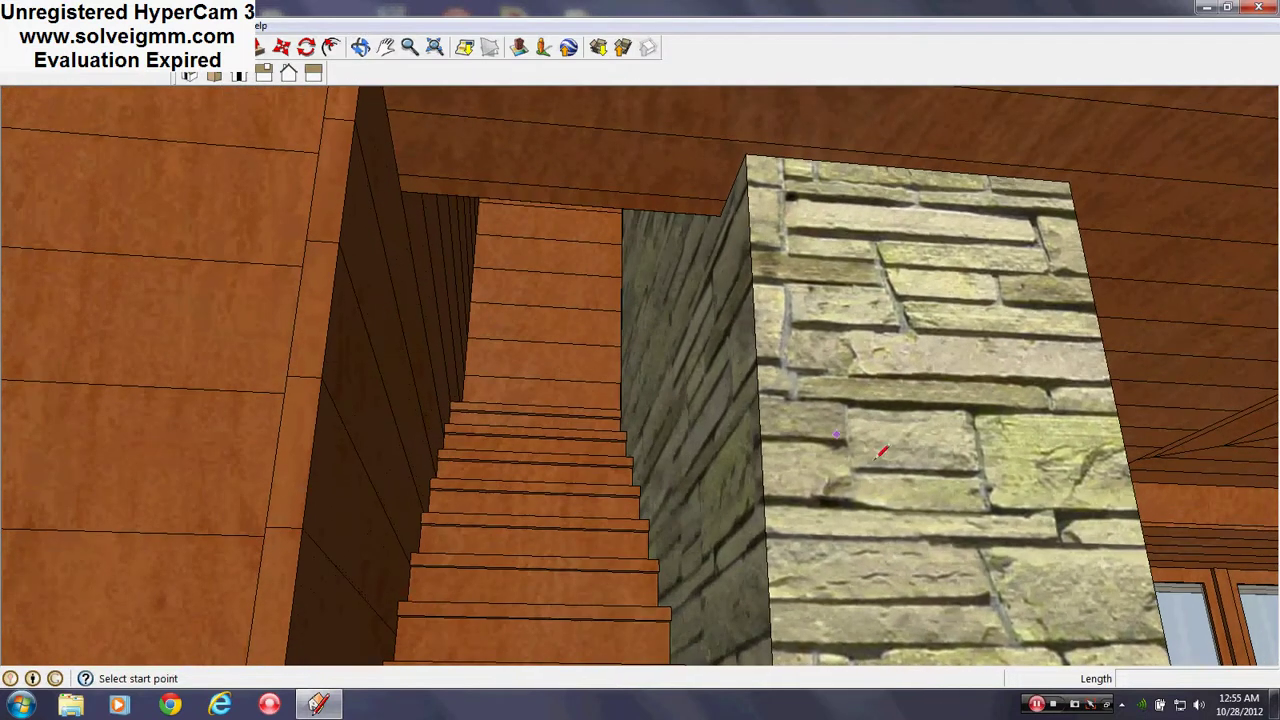
# Step: Follow the staircase beside the stone chimney up to the small window and the upper-floor landing
pyautogui.moveTo(881, 452); pyautogui.dragTo(886, 414, button='middle')
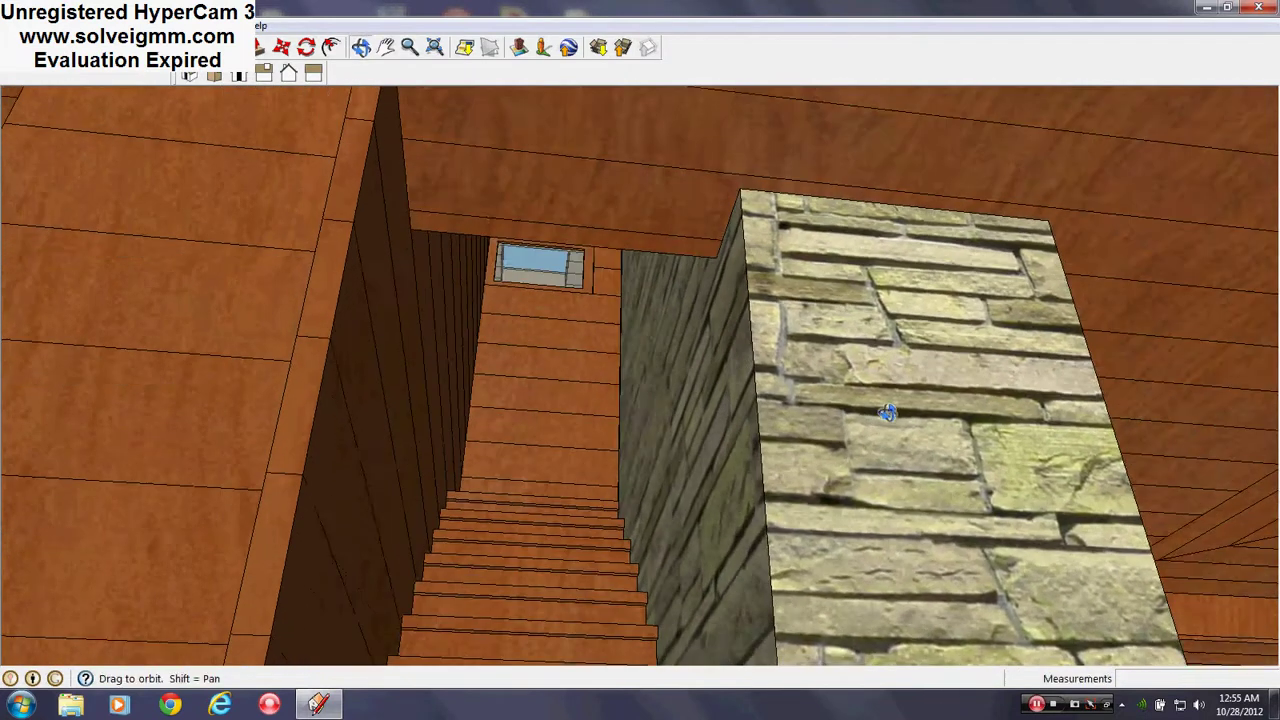
pyautogui.scroll(3, 570, 405)
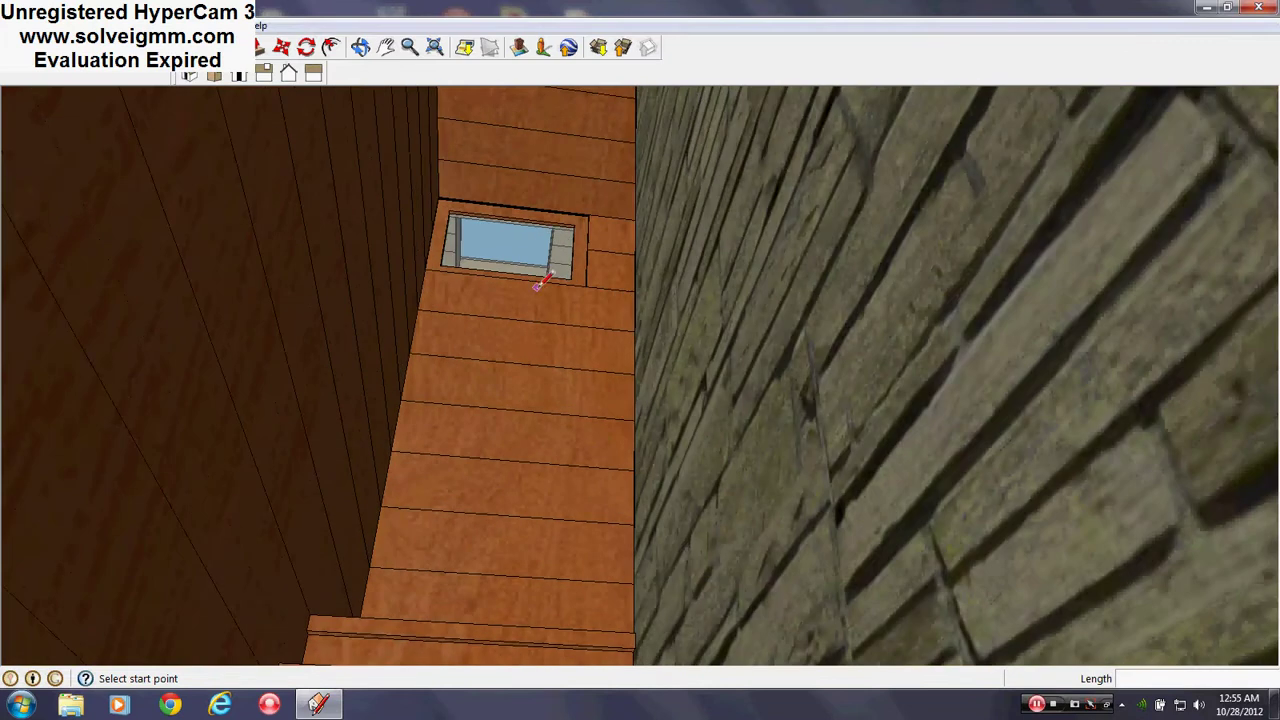
pyautogui.scroll(5, 537, 280)
pyautogui.moveTo(541, 186); pyautogui.dragTo(546, 238, button='middle')
pyautogui.scroll(3, 580, 220)
pyautogui.moveTo(617, 203)
pyautogui.mouseDown(button='middle')
pyautogui.moveTo(743, 391)
pyautogui.moveTo(743, 429)
pyautogui.moveTo(423, 213)
pyautogui.moveTo(851, 280)
pyautogui.moveTo(646, 349)
pyautogui.moveTo(300, 305)
pyautogui.moveTo(658, 548)
pyautogui.mouseUp(button='middle')
pyautogui.scroll(-3, 414, 223)
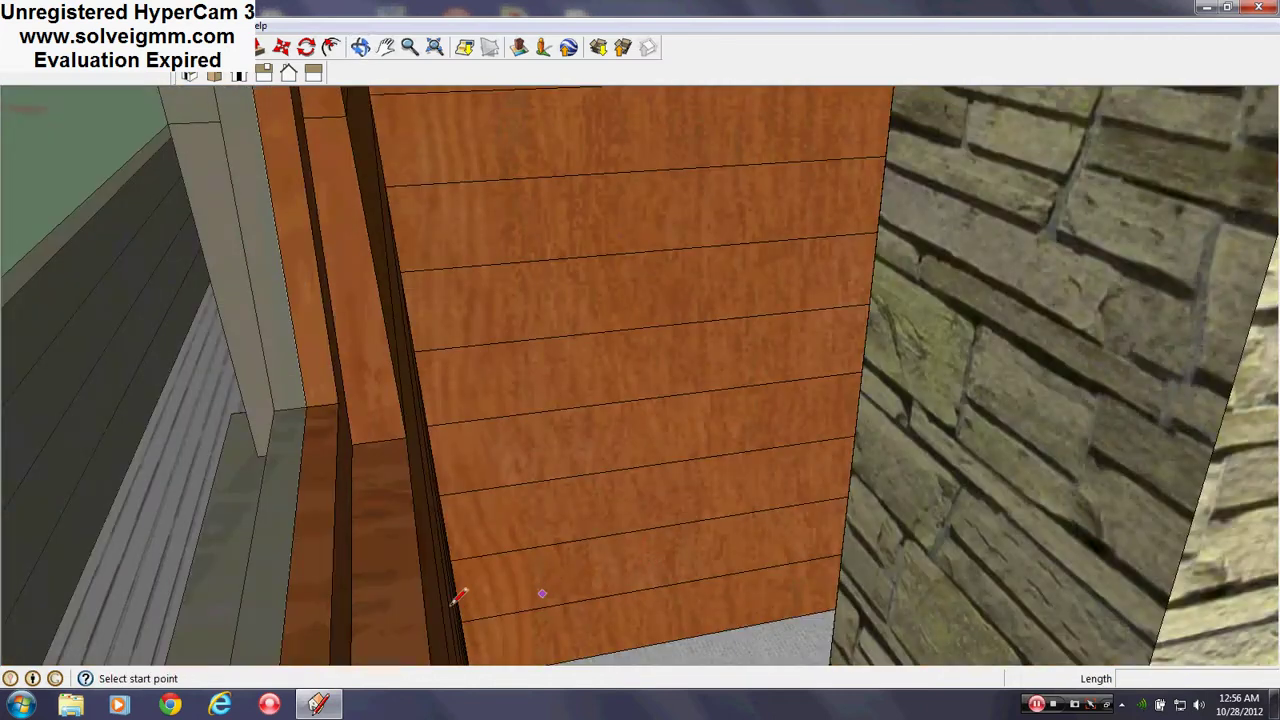
# Step: Survey the carpeted upper landing, its window ledge and the stone chimney, and look down the stairwell to the dining chairs
pyautogui.moveTo(452, 604); pyautogui.dragTo(108, 350, button='middle')
pyautogui.moveTo(951, 588)
pyautogui.mouseDown(button='middle')
pyautogui.moveTo(1193, 714)
pyautogui.moveTo(569, 357)
pyautogui.moveTo(797, 537)
pyautogui.moveTo(521, 420)
pyautogui.moveTo(524, 437)
pyautogui.moveTo(851, 548)
pyautogui.moveTo(423, 409)
pyautogui.mouseUp(button='middle')
pyautogui.scroll(3, 489, 470)
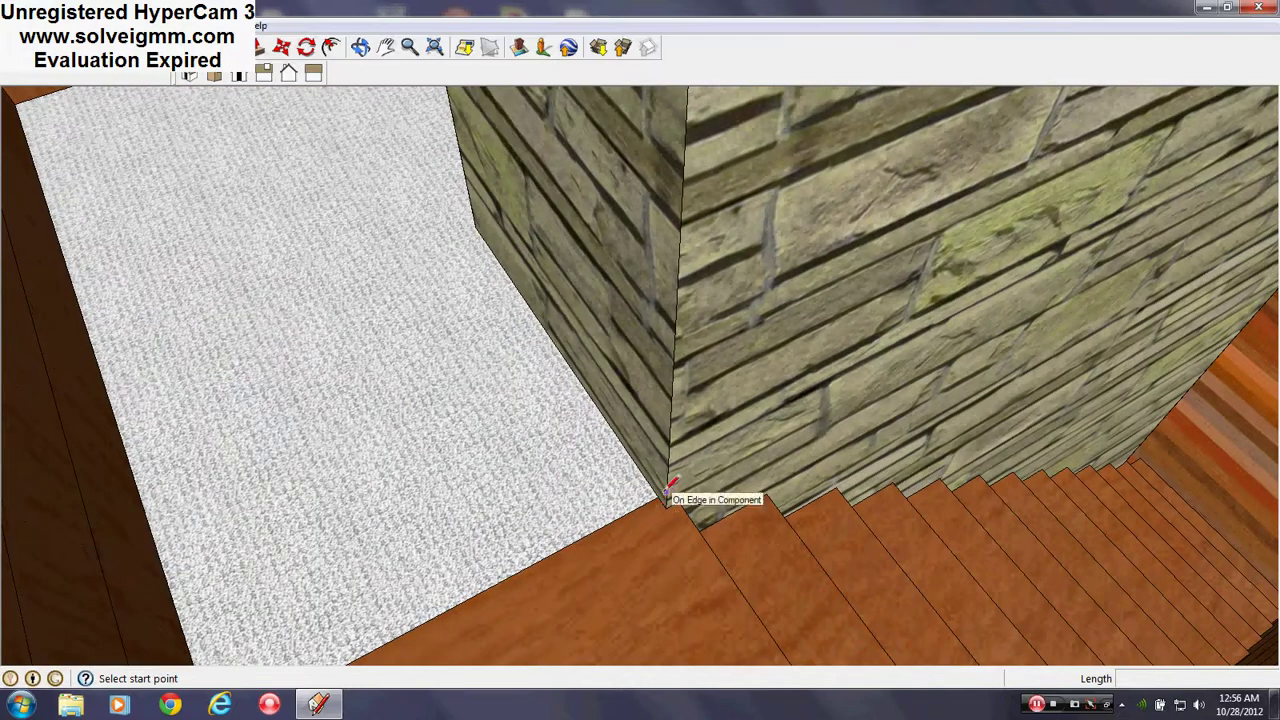
pyautogui.moveTo(661, 490); pyautogui.dragTo(455, 540, button='middle')
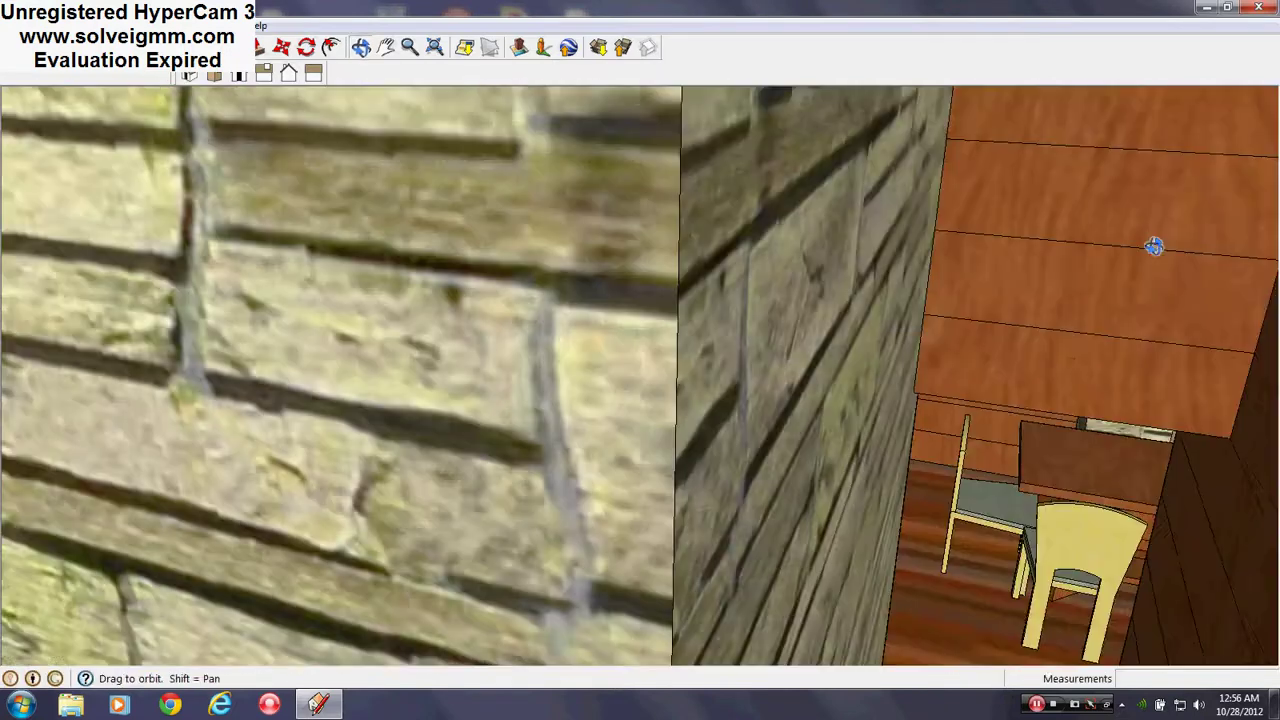
pyautogui.moveTo(1154, 246); pyautogui.dragTo(1110, 258, button='middle')
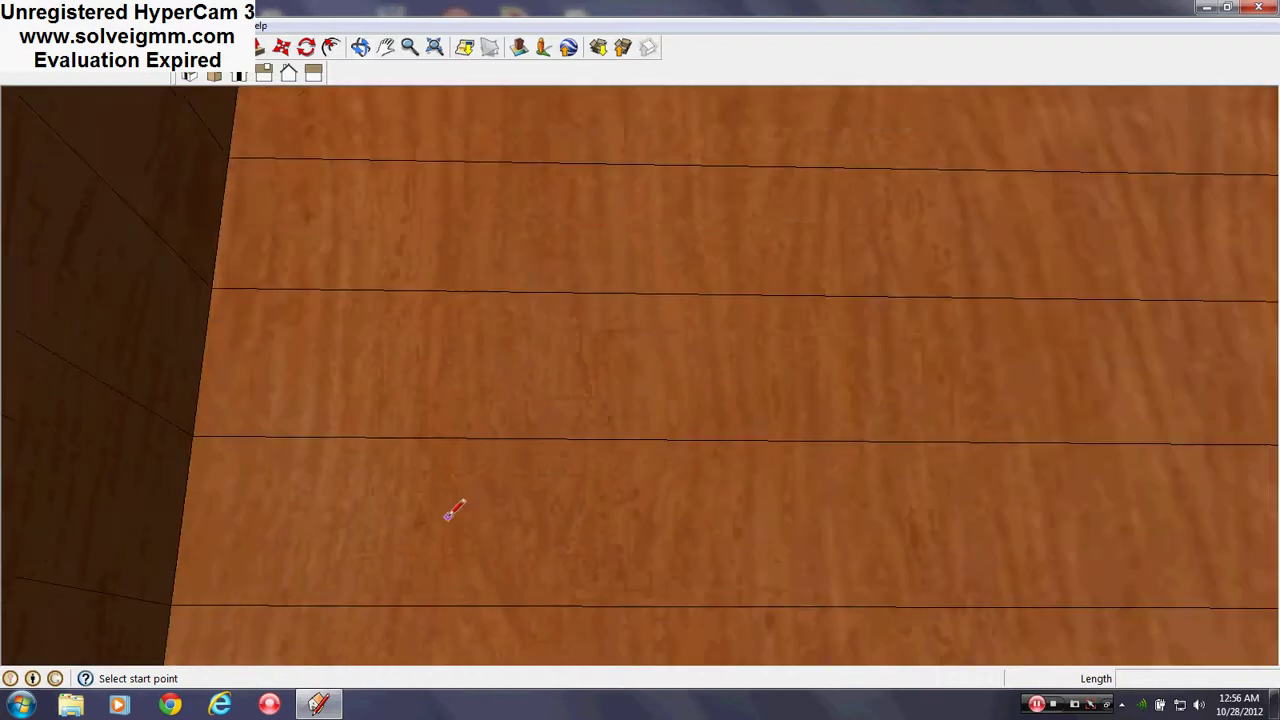
pyautogui.moveTo(453, 511)
pyautogui.mouseDown(button='middle')
pyautogui.moveTo(563, 560)
pyautogui.moveTo(914, 600)
pyautogui.moveTo(653, 495)
pyautogui.moveTo(706, 458)
pyautogui.moveTo(611, 566)
pyautogui.moveTo(660, 469)
pyautogui.moveTo(568, 632)
pyautogui.moveTo(557, 449)
pyautogui.moveTo(543, 634)
pyautogui.moveTo(497, 554)
pyautogui.mouseUp(button='middle')
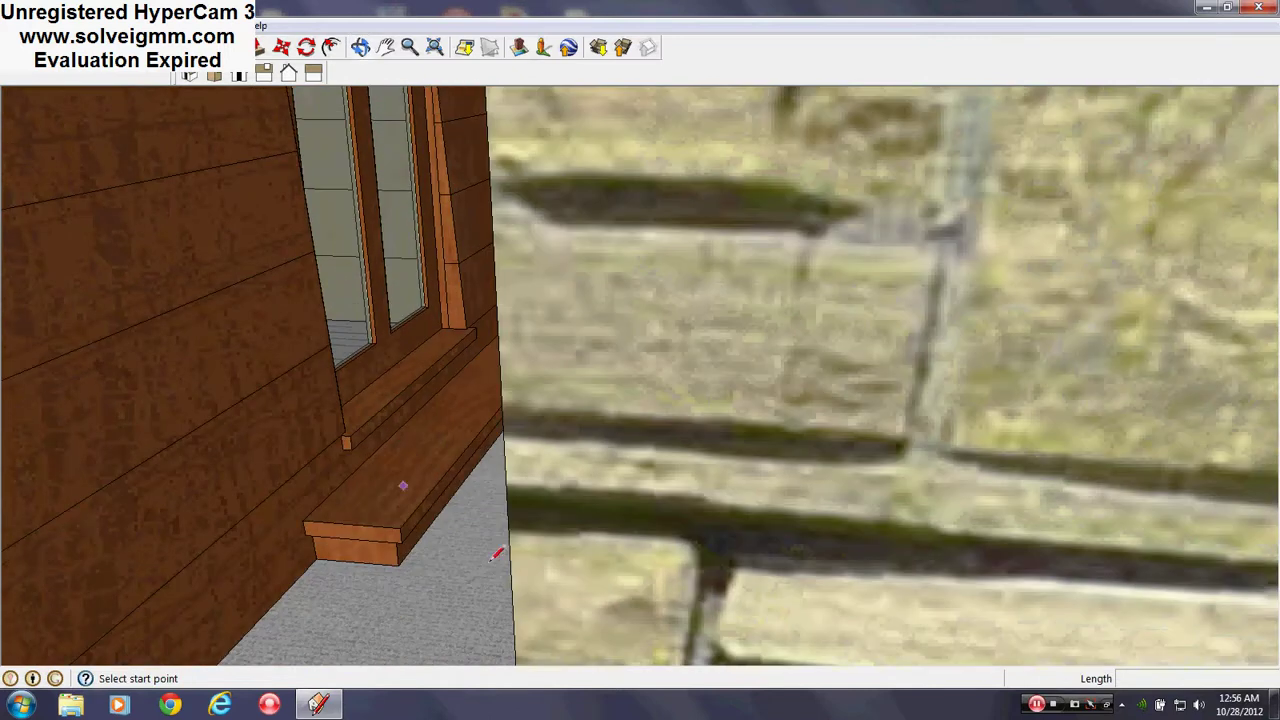
pyautogui.moveTo(720, 580); pyautogui.dragTo(690, 506, button='middle')
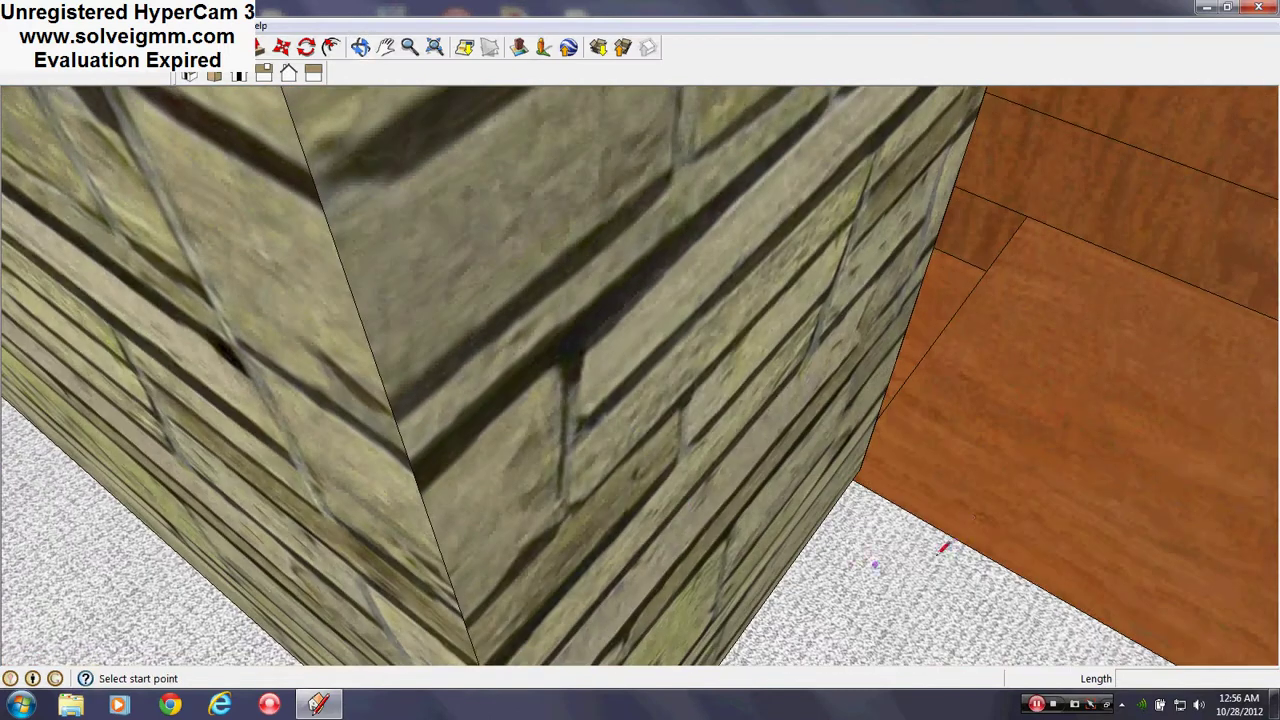
pyautogui.scroll(2, 960, 520)
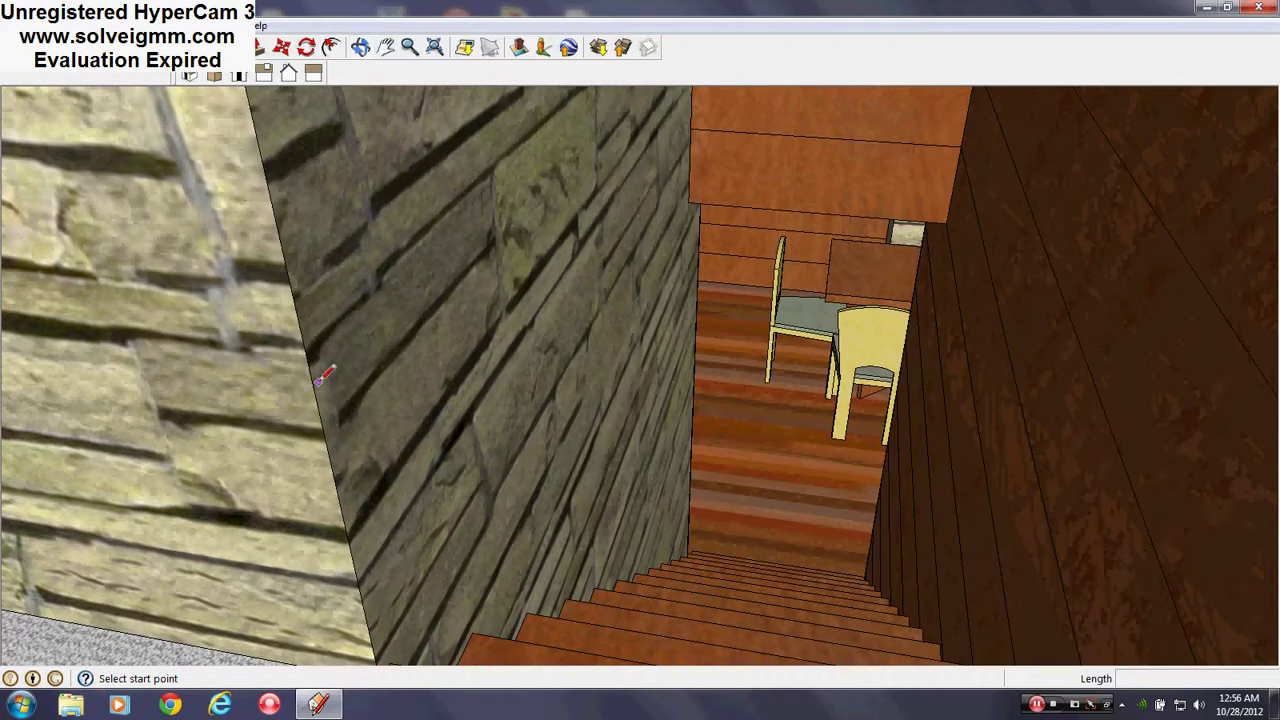
# Step: View the carpeted passage between the stone chimney and the window ledge, and look through the glass onto the roof terrace
pyautogui.moveTo(325, 375); pyautogui.dragTo(400, 340, button='middle')
pyautogui.scroll(5, 286, 337)
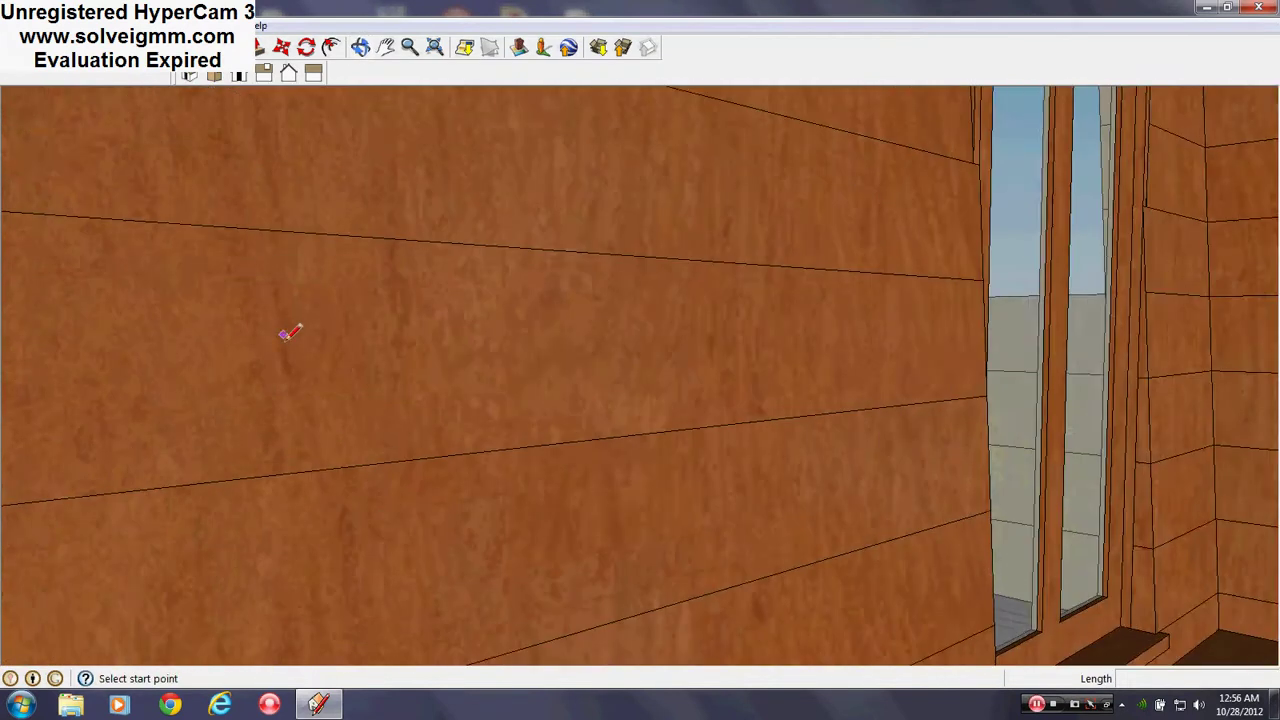
pyautogui.moveTo(286, 337); pyautogui.dragTo(583, 520, button='middle')
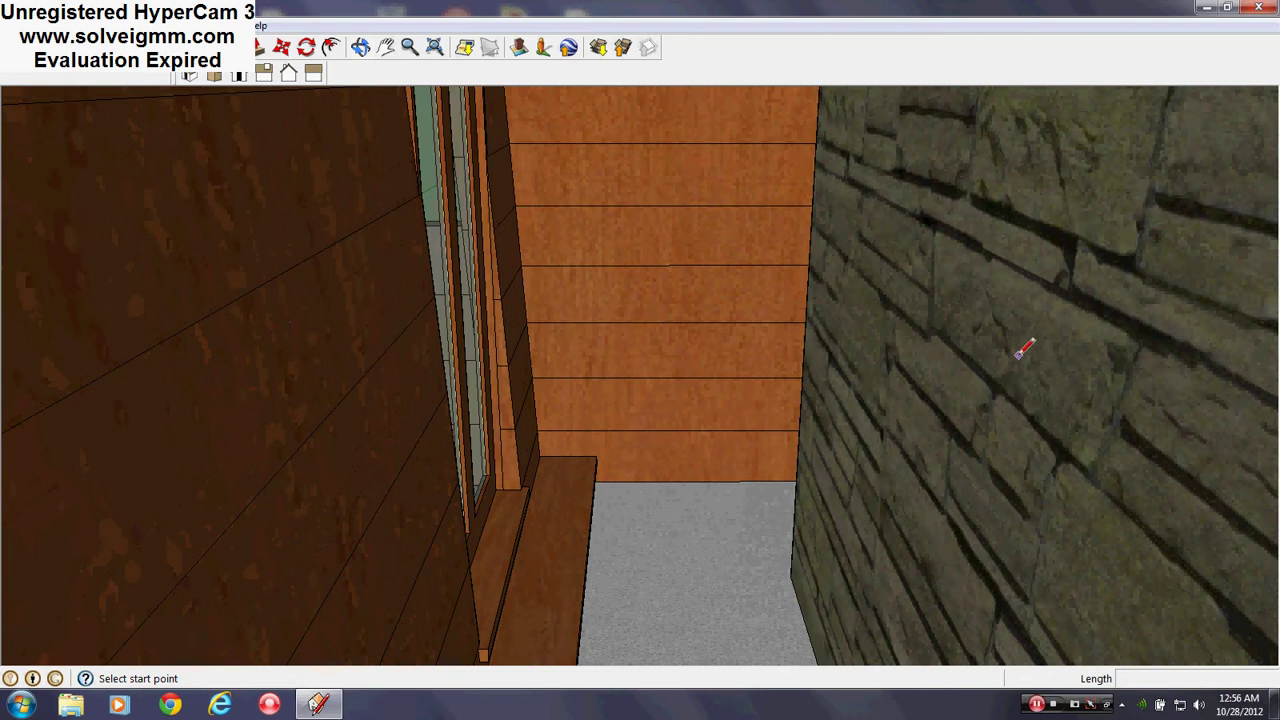
pyautogui.scroll(3, 350, 402)
pyautogui.moveTo(350, 402); pyautogui.dragTo(408, 200, button='middle')
pyautogui.scroll(5, 471, 320)
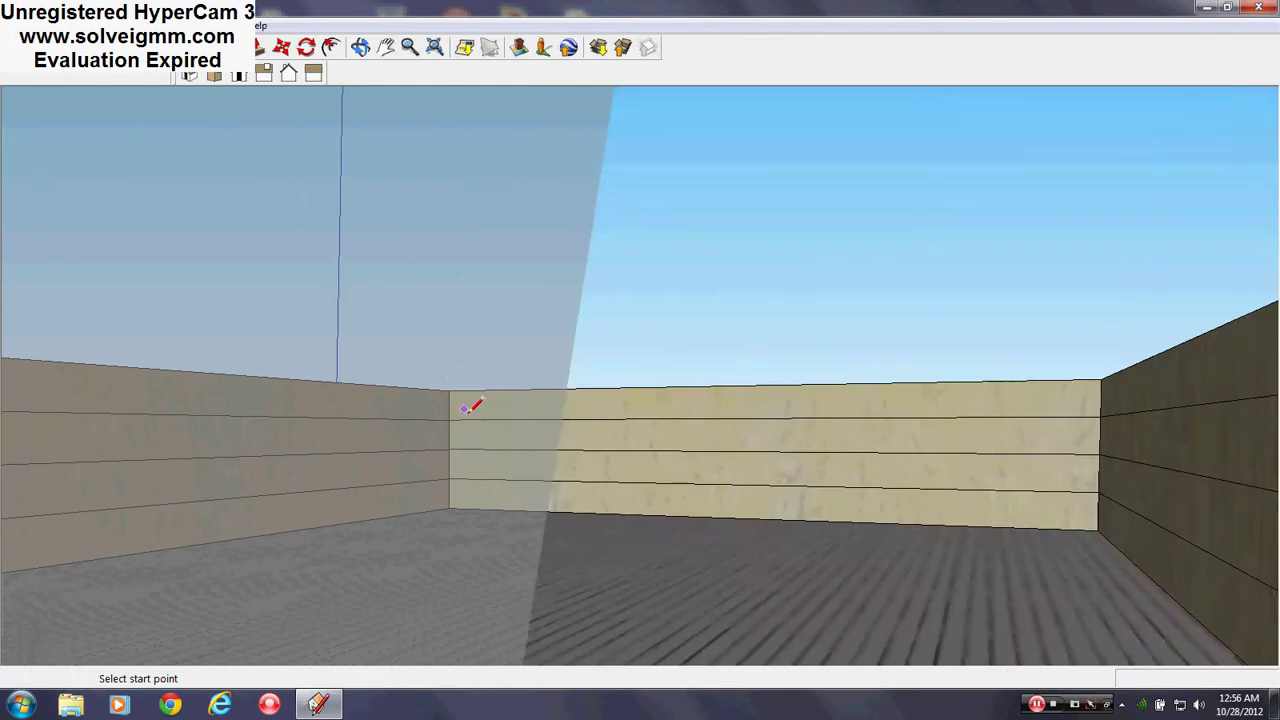
# Step: Inspect the upper storey from the roof terrace, including the glazed doors, the stone chimney and the flat roof
pyautogui.moveTo(466, 400)
pyautogui.mouseDown(button='middle')
pyautogui.moveTo(814, 629)
pyautogui.moveTo(315, 577)
pyautogui.moveTo(586, 529)
pyautogui.moveTo(808, 543)
pyautogui.moveTo(351, 566)
pyautogui.moveTo(748, 562)
pyautogui.moveTo(677, 514)
pyautogui.moveTo(714, 406)
pyautogui.moveTo(689, 517)
pyautogui.moveTo(630, 450)
pyautogui.mouseUp(button='middle')
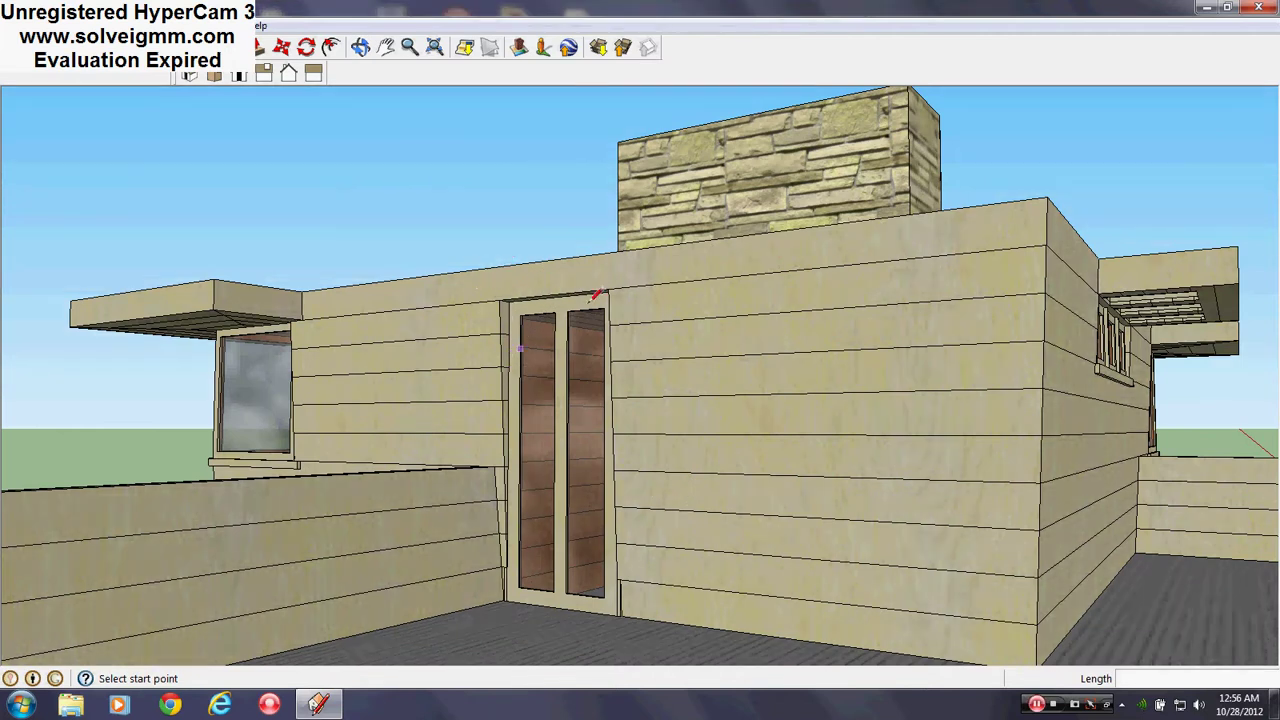
pyautogui.moveTo(608, 297); pyautogui.dragTo(657, 300, button='middle')
pyautogui.moveTo(677, 371); pyautogui.dragTo(717, 430, button='middle')
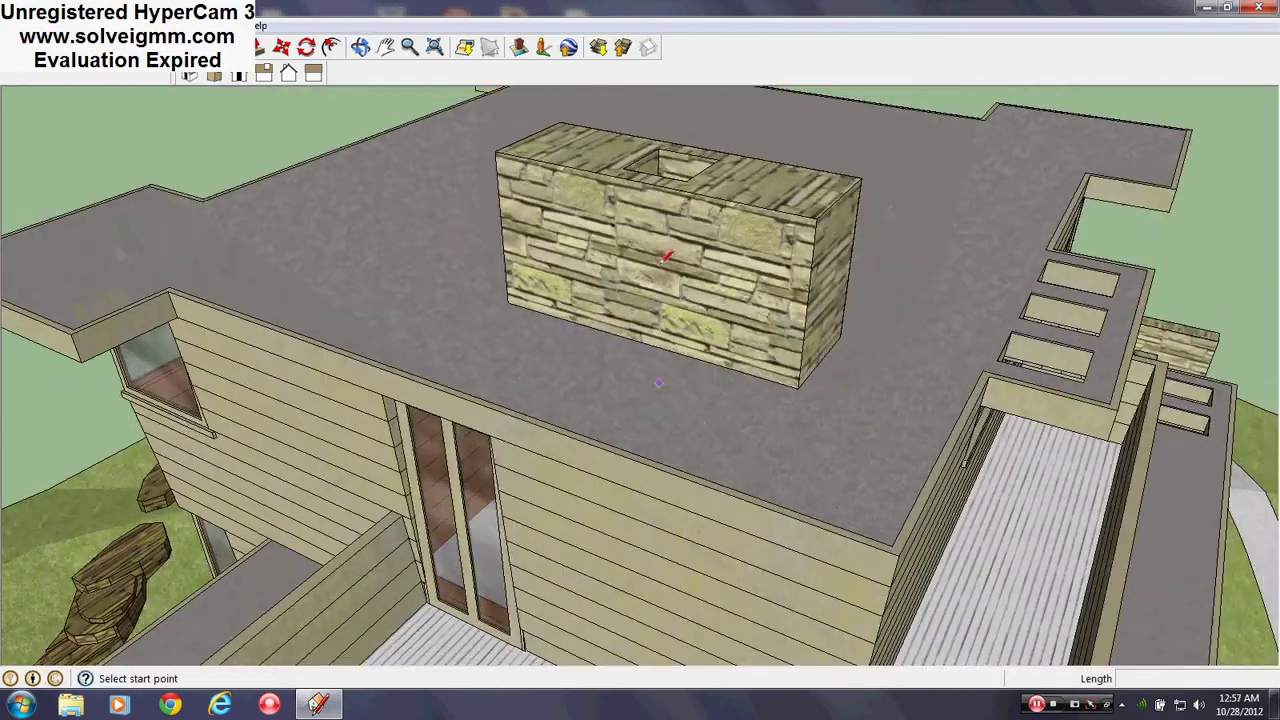
pyautogui.moveTo(665, 257); pyautogui.dragTo(540, 160, button='middle')
pyautogui.scroll(-5, 543, 231)
pyautogui.moveTo(690, 460); pyautogui.dragTo(682, 437, button='middle')
pyautogui.scroll(4, 200, 271)
pyautogui.scroll(5, 570, 425)
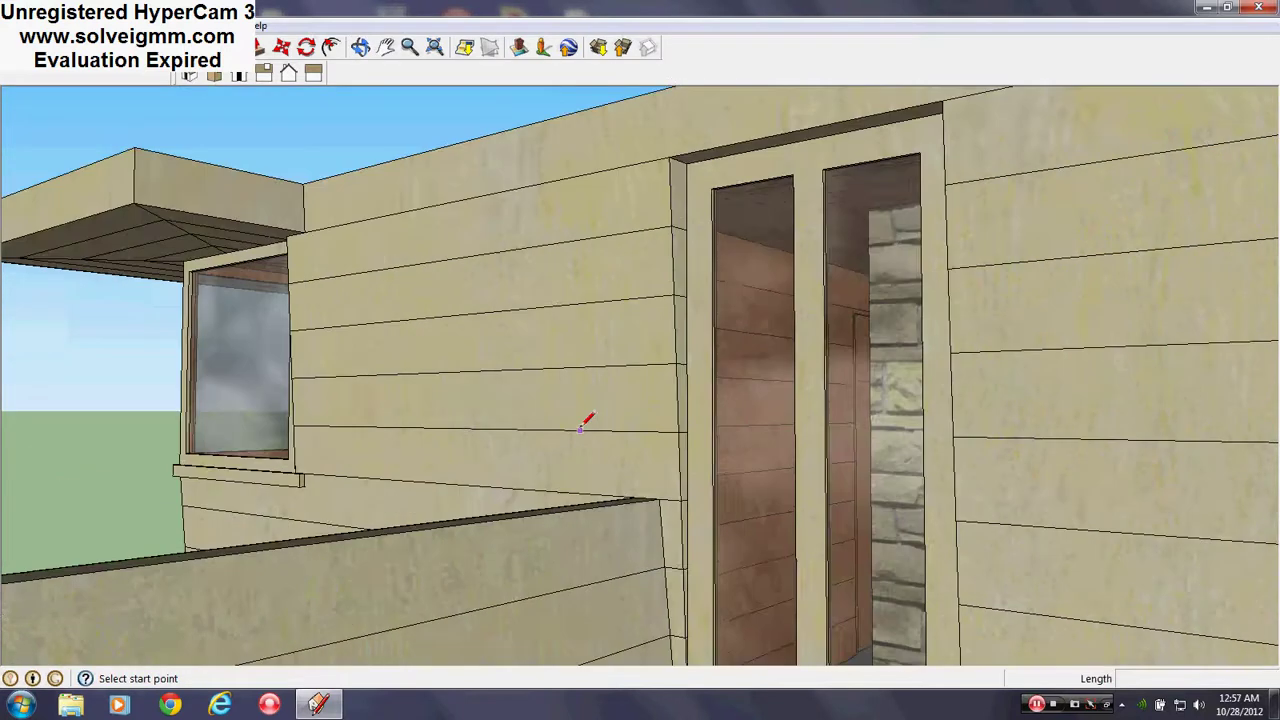
# Step: Examine the siding walls around the upper storey, including the row of three small windows under the slatted overhang
pyautogui.moveTo(588, 420)
pyautogui.mouseDown(button='middle')
pyautogui.moveTo(674, 397)
pyautogui.moveTo(409, 400)
pyautogui.mouseUp(button='middle')
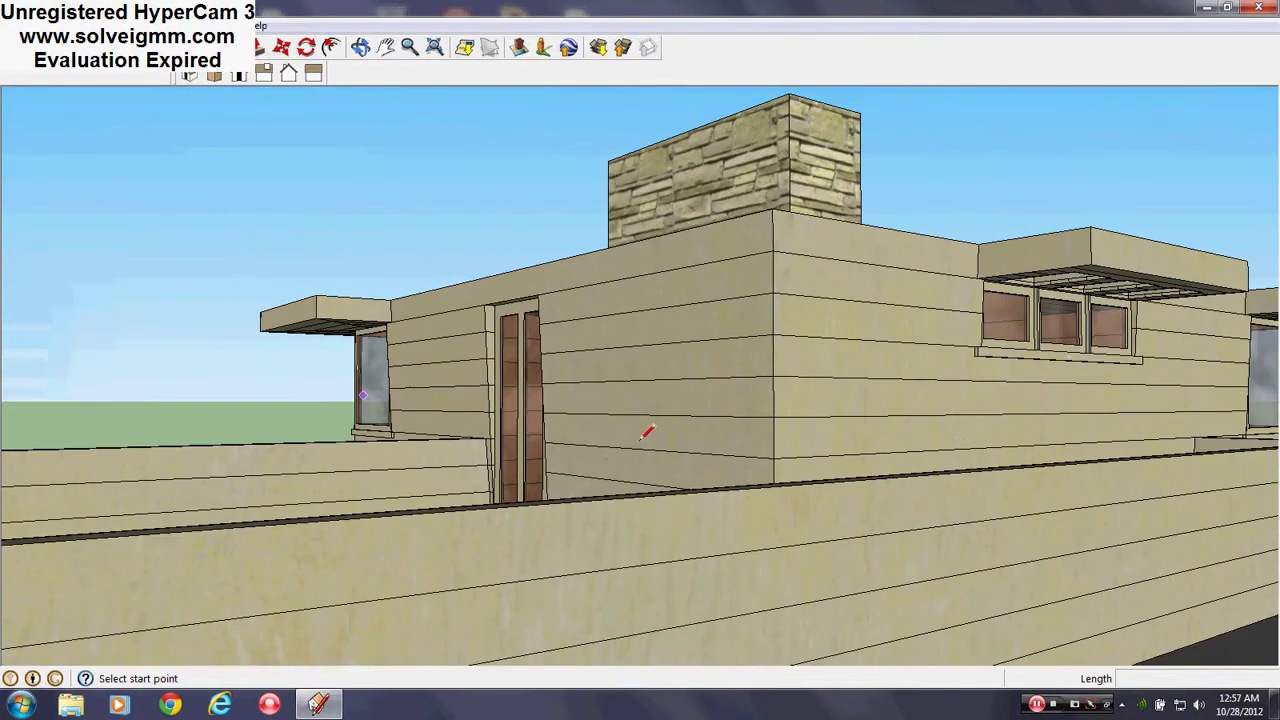
pyautogui.scroll(5, 1056, 362)
pyautogui.moveTo(1054, 366)
pyautogui.mouseDown(button='middle')
pyautogui.moveTo(991, 300)
pyautogui.moveTo(480, 520)
pyautogui.mouseUp(button='middle')
pyautogui.scroll(-1, 450, 560)
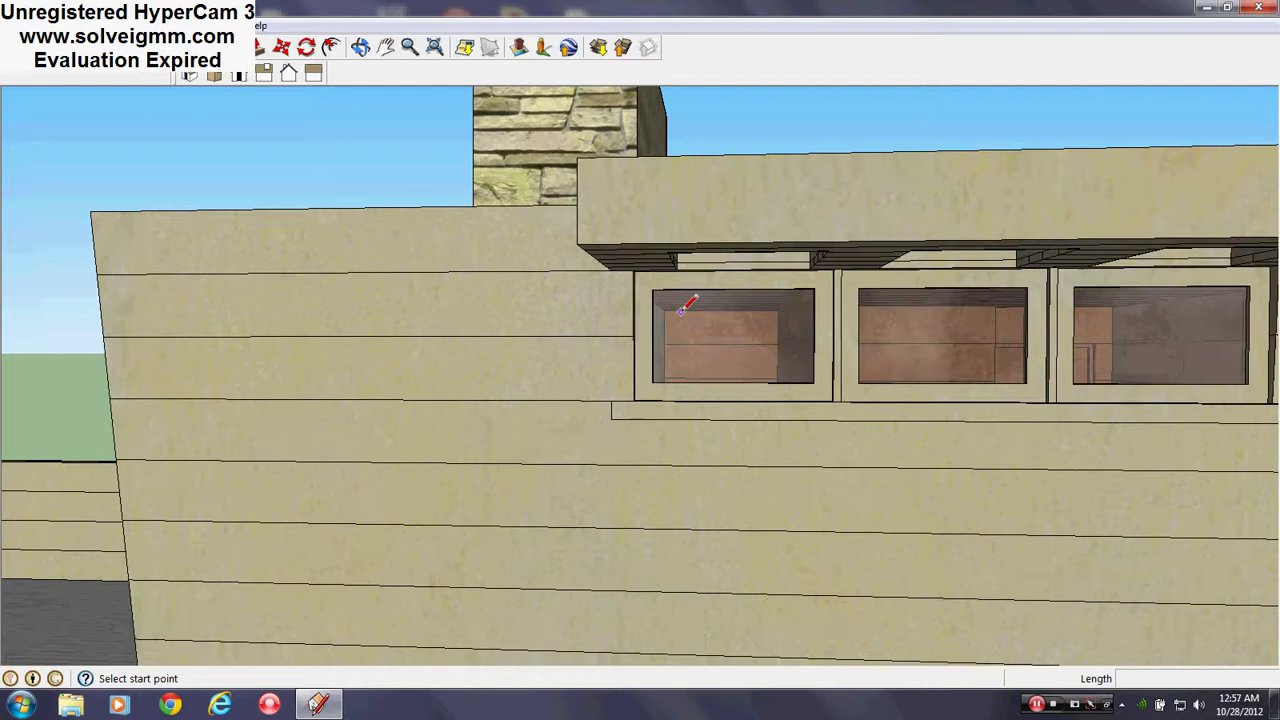
pyautogui.moveTo(686, 305); pyautogui.dragTo(980, 320, button='middle')
pyautogui.scroll(3, 957, 380)
pyautogui.moveTo(957, 380); pyautogui.dragTo(940, 340, button='middle')
pyautogui.scroll(-2, 610, 374)
pyautogui.moveTo(603, 374); pyautogui.dragTo(660, 380, button='middle')
pyautogui.scroll(3, 1031, 426)
pyautogui.moveTo(1031, 426); pyautogui.dragTo(731, 316, button='middle')
pyautogui.moveTo(785, 555); pyautogui.dragTo(772, 425, button='middle')
pyautogui.scroll(-4, 990, 318)
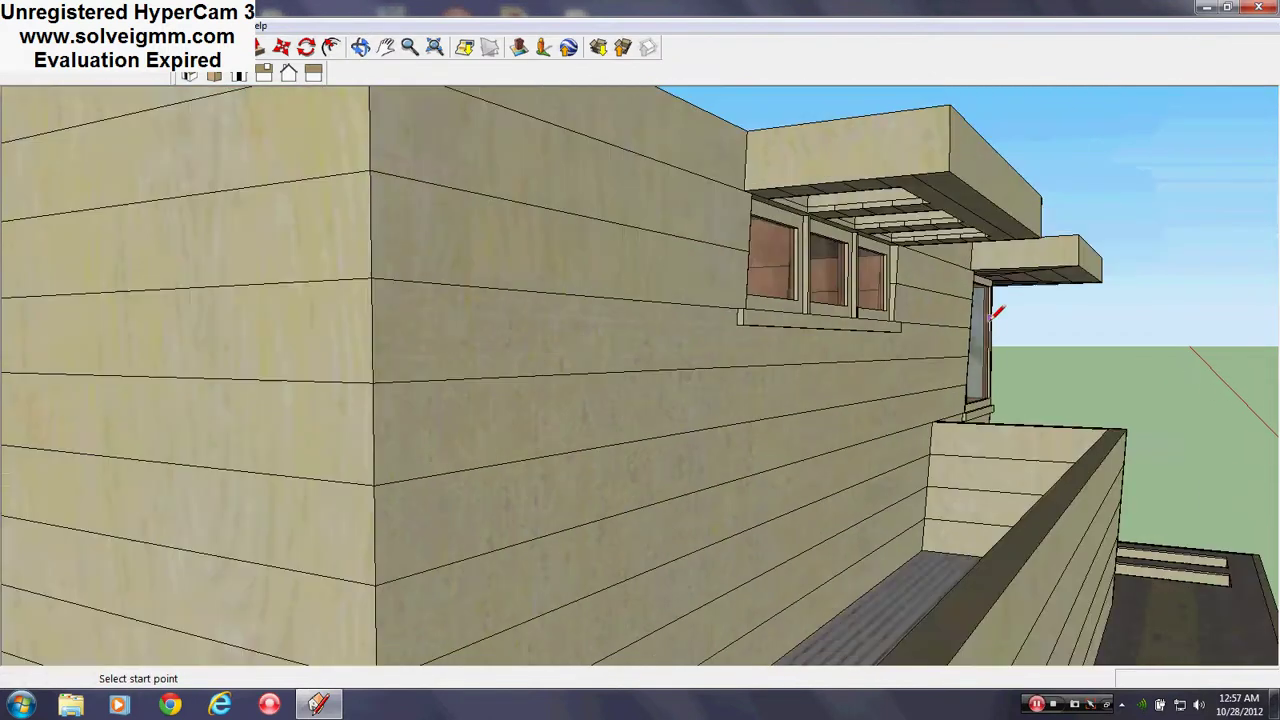
pyautogui.scroll(-6, 990, 318)
pyautogui.scroll(7, 394, 400)
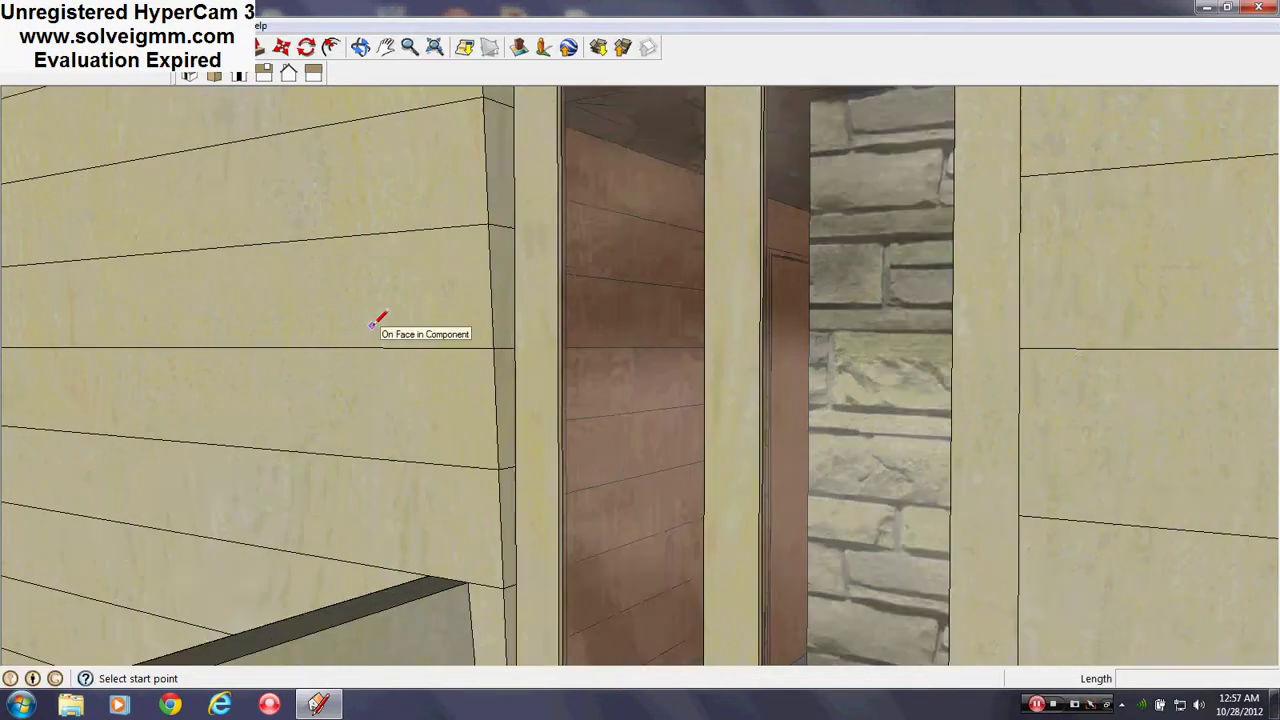
# Step: Enter through the terrace's glazed doors and look down the carpeted upstairs hallway to the door at its end
pyautogui.scroll(5, 786, 463)
pyautogui.moveTo(623, 400)
pyautogui.mouseDown(button='middle')
pyautogui.moveTo(566, 449)
pyautogui.moveTo(463, 445)
pyautogui.mouseUp(button='middle')
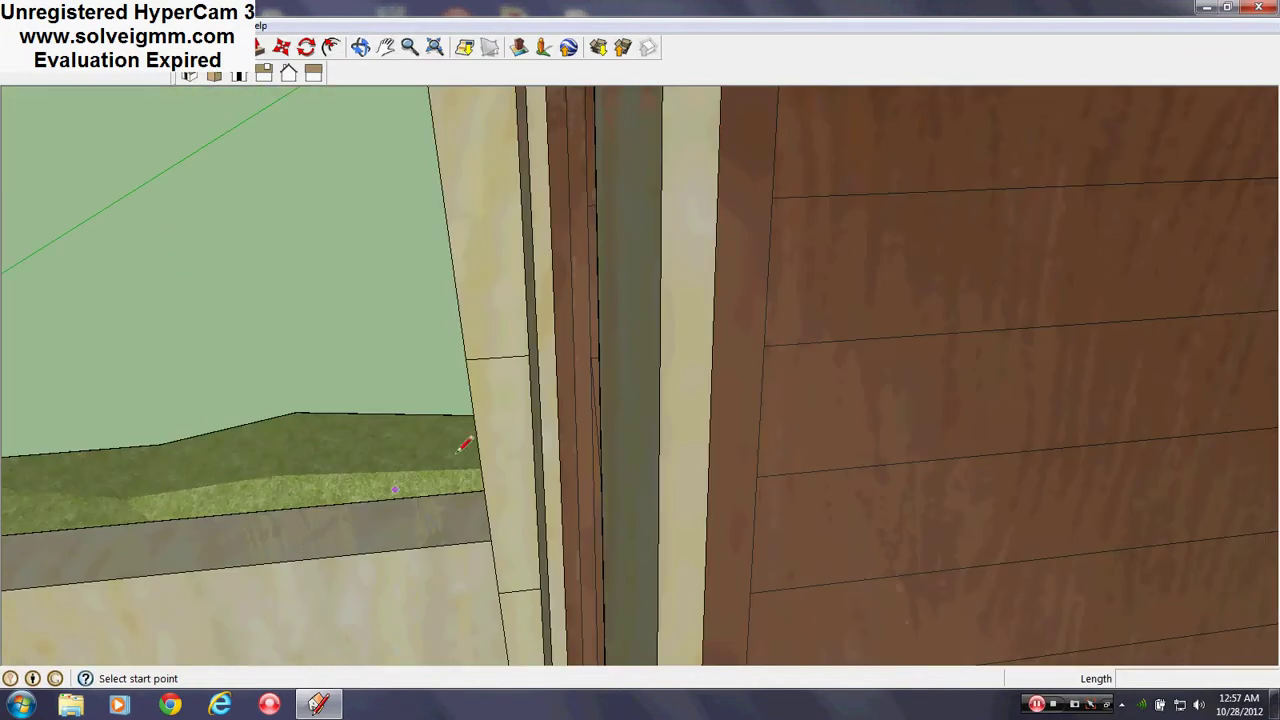
pyautogui.moveTo(547, 436)
pyautogui.mouseDown(button='middle')
pyautogui.moveTo(903, 409)
pyautogui.moveTo(811, 389)
pyautogui.moveTo(977, 391)
pyautogui.moveTo(488, 476)
pyautogui.moveTo(751, 437)
pyautogui.moveTo(960, 526)
pyautogui.moveTo(986, 486)
pyautogui.moveTo(983, 443)
pyautogui.moveTo(960, 420)
pyautogui.moveTo(874, 486)
pyautogui.moveTo(949, 623)
pyautogui.moveTo(937, 645)
pyautogui.moveTo(923, 480)
pyautogui.moveTo(836, 537)
pyautogui.mouseUp(button='middle')
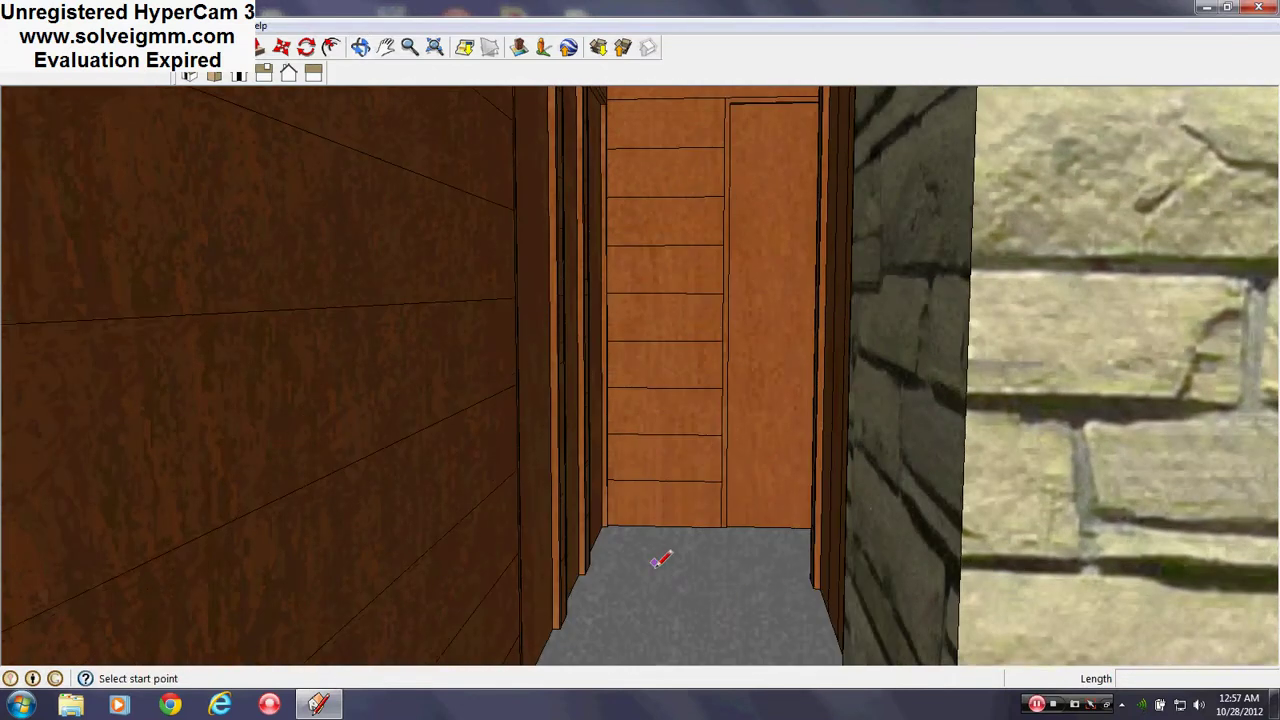
pyautogui.moveTo(660, 562)
pyautogui.mouseDown(button='middle')
pyautogui.moveTo(663, 609)
pyautogui.moveTo(733, 596)
pyautogui.mouseUp(button='middle')
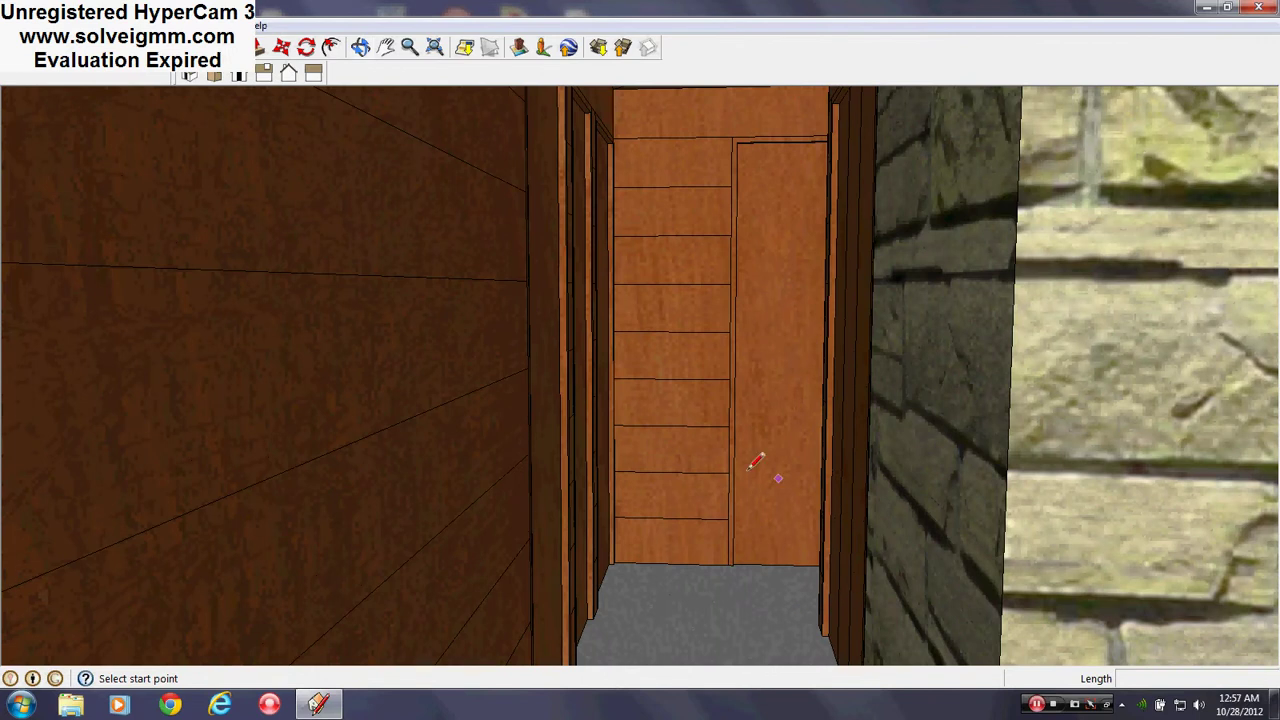
pyautogui.scroll(3, 565, 413)
pyautogui.moveTo(569, 417)
pyautogui.mouseDown(button='middle')
pyautogui.moveTo(474, 503)
pyautogui.moveTo(557, 349)
pyautogui.mouseUp(button='middle')
# Step: View the upstairs bedroom with its corner window, bed and timber-panelled closet front
pyautogui.moveTo(637, 645)
pyautogui.mouseDown(button='middle')
pyautogui.moveTo(797, 589)
pyautogui.moveTo(403, 449)
pyautogui.moveTo(689, 514)
pyautogui.moveTo(512, 408)
pyautogui.moveTo(677, 583)
pyautogui.moveTo(526, 514)
pyautogui.moveTo(194, 629)
pyautogui.moveTo(363, 516)
pyautogui.moveTo(560, 280)
pyautogui.moveTo(423, 360)
pyautogui.moveTo(797, 457)
pyautogui.moveTo(222, 652)
pyautogui.moveTo(749, 563)
pyautogui.moveTo(797, 417)
pyautogui.moveTo(256, 452)
pyautogui.mouseUp(button='middle')
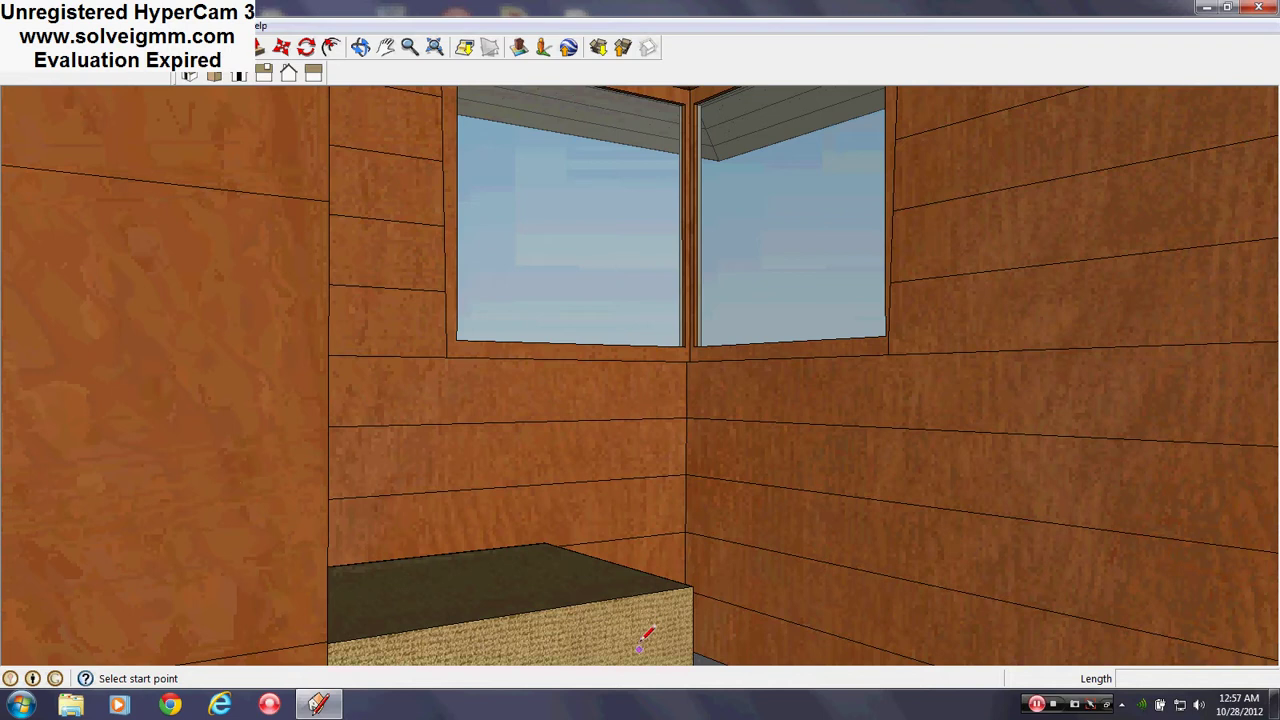
pyautogui.scroll(3, 550, 610)
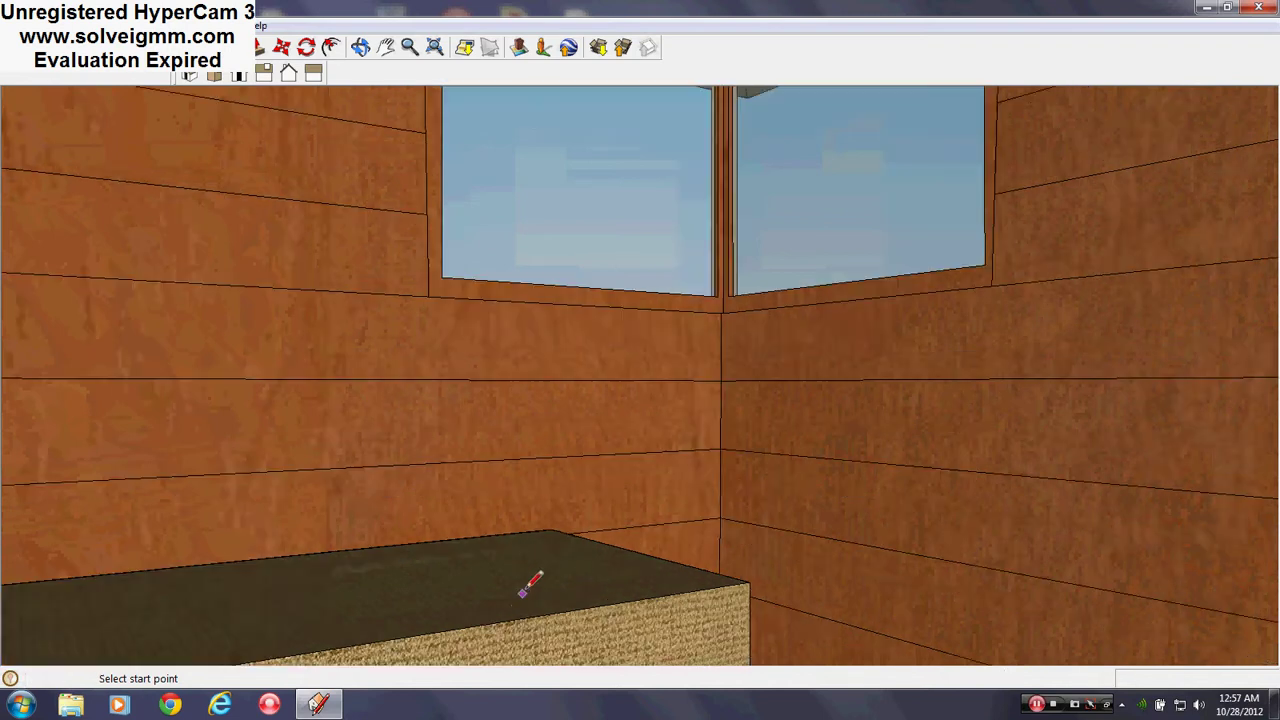
pyautogui.moveTo(523, 586)
pyautogui.mouseDown(button='middle')
pyautogui.moveTo(274, 623)
pyautogui.moveTo(803, 534)
pyautogui.moveTo(793, 571)
pyautogui.moveTo(360, 623)
pyautogui.moveTo(443, 574)
pyautogui.moveTo(1006, 606)
pyautogui.moveTo(973, 652)
pyautogui.moveTo(691, 408)
pyautogui.mouseUp(button='middle')
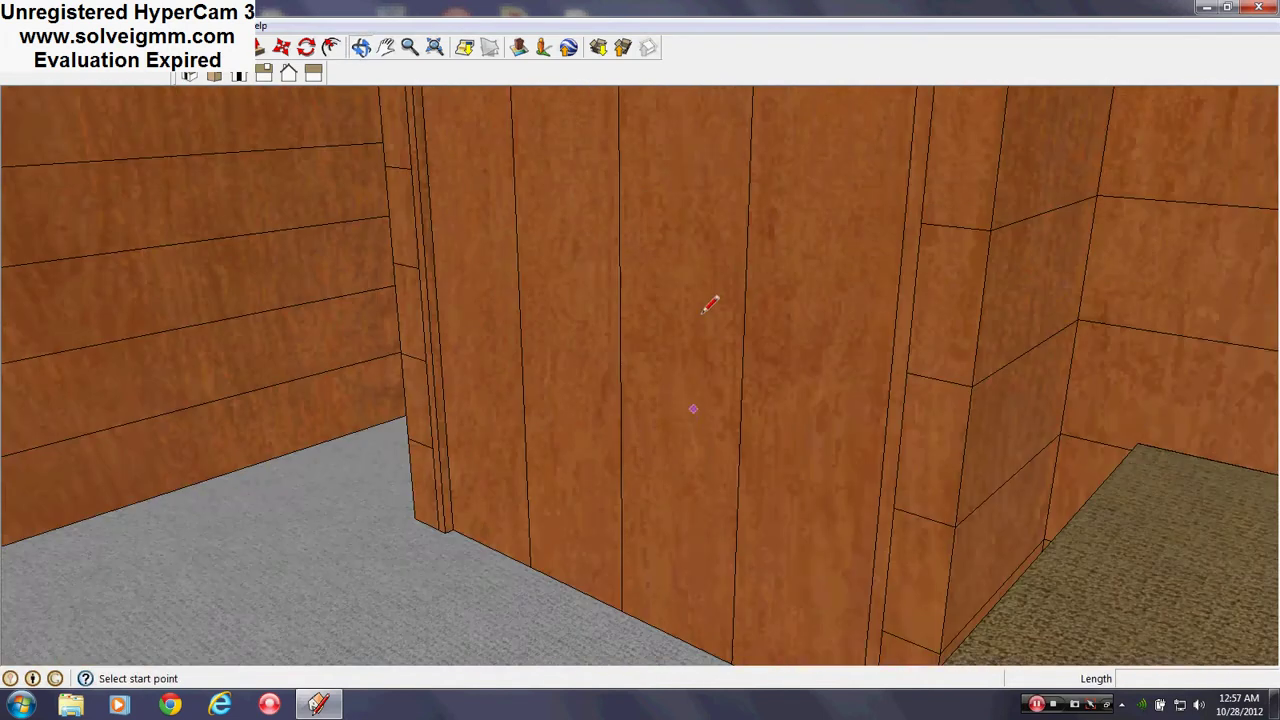
pyautogui.moveTo(700, 580)
pyautogui.mouseDown(button='middle')
pyautogui.moveTo(706, 400)
pyautogui.moveTo(763, 383)
pyautogui.moveTo(680, 270)
pyautogui.mouseUp(button='middle')
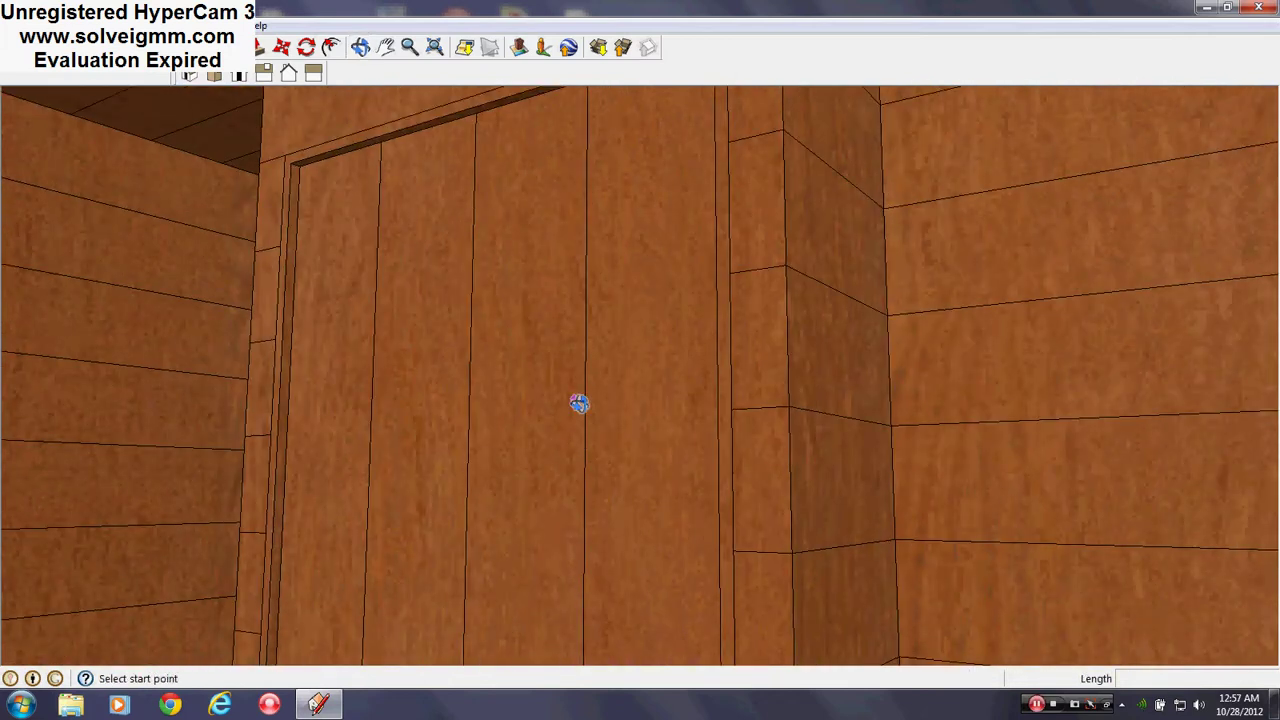
pyautogui.keyDown('shift'); pyautogui.moveTo(580, 403); pyautogui.dragTo(600, 549, button='middle'); pyautogui.keyUp('shift')
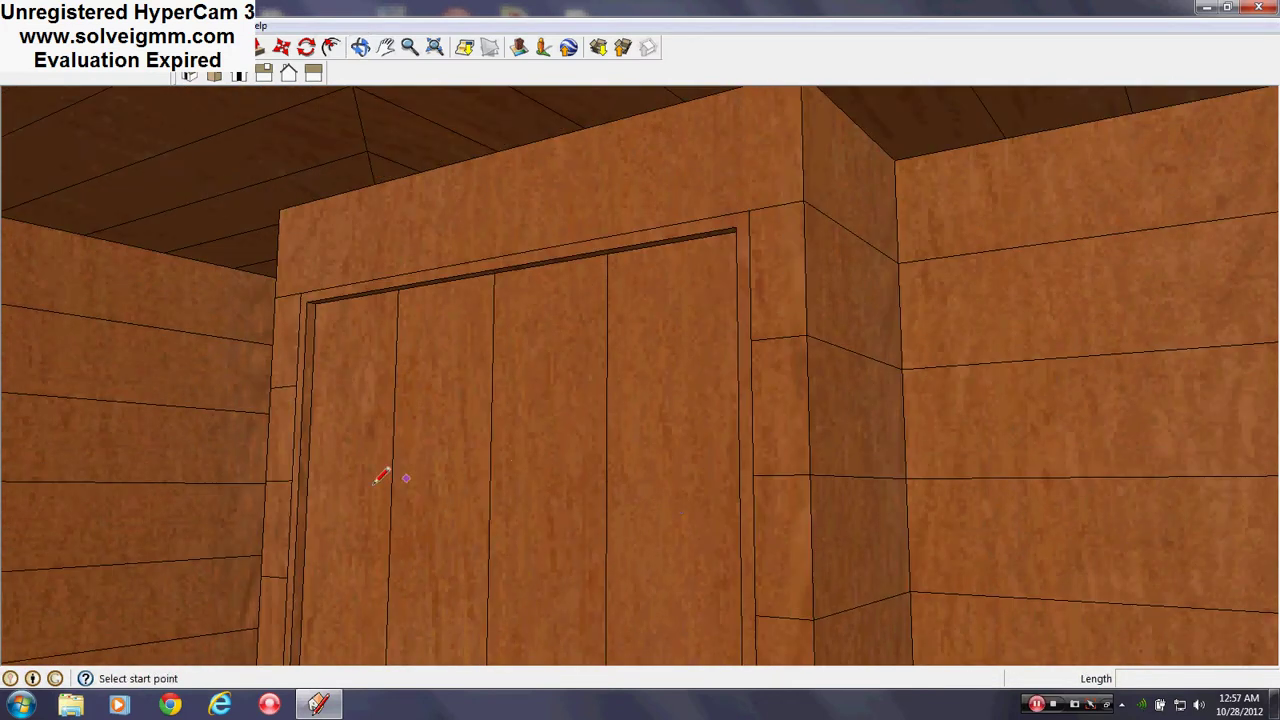
# Step: Examine the bedroom's four-panel timber closet front and the bed beside it, and turn back to the hallway
pyautogui.moveTo(383, 477)
pyautogui.mouseDown(button='middle')
pyautogui.moveTo(517, 551)
pyautogui.moveTo(346, 569)
pyautogui.moveTo(1100, 631)
pyautogui.moveTo(157, 596)
pyautogui.moveTo(397, 514)
pyautogui.moveTo(766, 537)
pyautogui.moveTo(842, 426)
pyautogui.moveTo(1086, 436)
pyautogui.moveTo(628, 494)
pyautogui.moveTo(517, 563)
pyautogui.moveTo(471, 391)
pyautogui.moveTo(621, 508)
pyautogui.mouseUp(button='middle')
pyautogui.scroll(3, 709, 543)
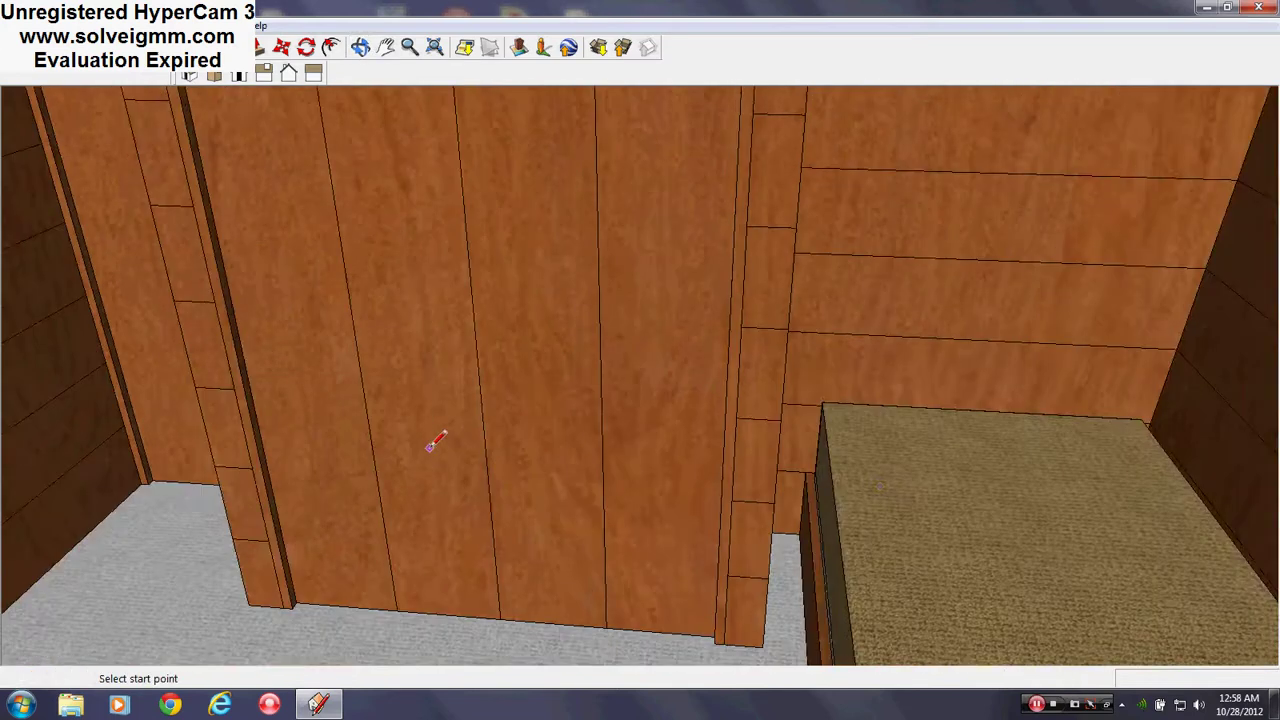
pyautogui.moveTo(433, 444)
pyautogui.mouseDown(button='middle')
pyautogui.moveTo(851, 580)
pyautogui.moveTo(600, 280)
pyautogui.moveTo(517, 494)
pyautogui.moveTo(540, 480)
pyautogui.mouseUp(button='middle')
pyautogui.moveTo(727, 412)
pyautogui.mouseDown(button='middle')
pyautogui.moveTo(611, 443)
pyautogui.moveTo(680, 560)
pyautogui.moveTo(529, 351)
pyautogui.moveTo(462, 416)
pyautogui.moveTo(466, 503)
pyautogui.moveTo(505, 290)
pyautogui.mouseUp(button='middle')
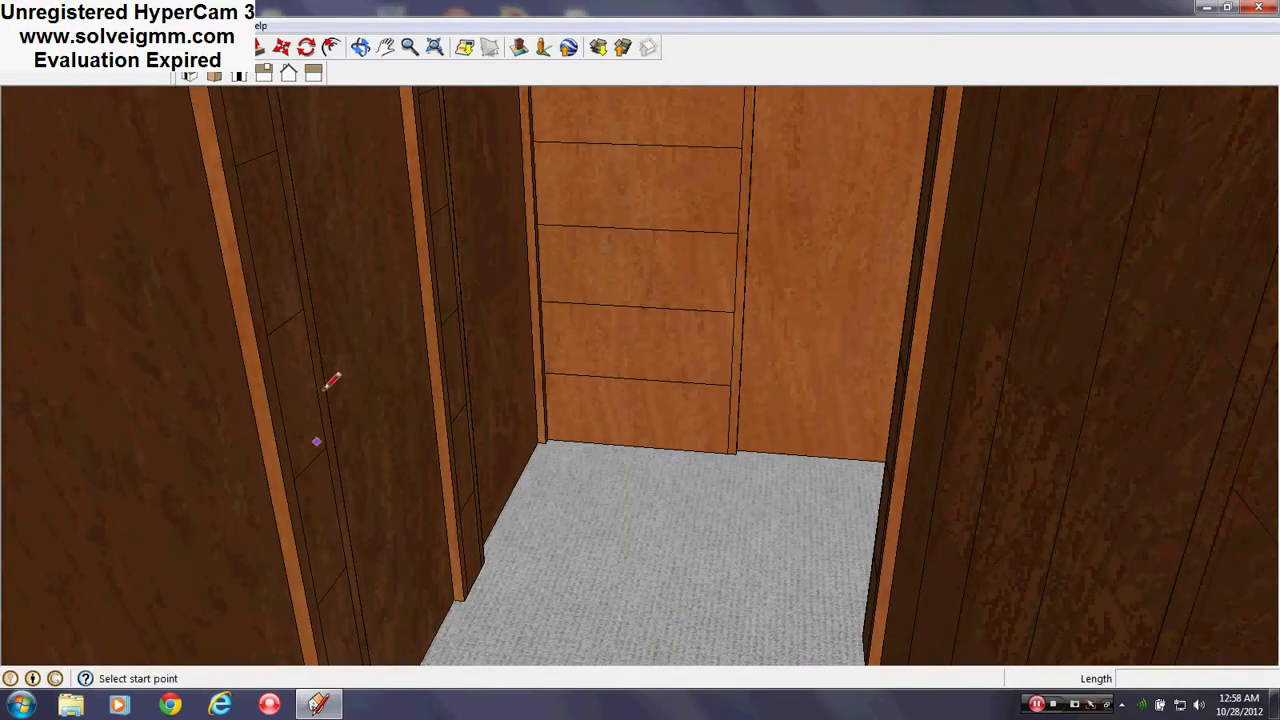
# Step: Move along the carpeted hallway into the next bedroom and view its door and built-in timber closets
pyautogui.moveTo(650, 245)
pyautogui.mouseDown(button='middle')
pyautogui.moveTo(534, 429)
pyautogui.moveTo(663, 466)
pyautogui.moveTo(686, 540)
pyautogui.mouseUp(button='middle')
pyautogui.moveTo(607, 340); pyautogui.dragTo(644, 437, button='middle')
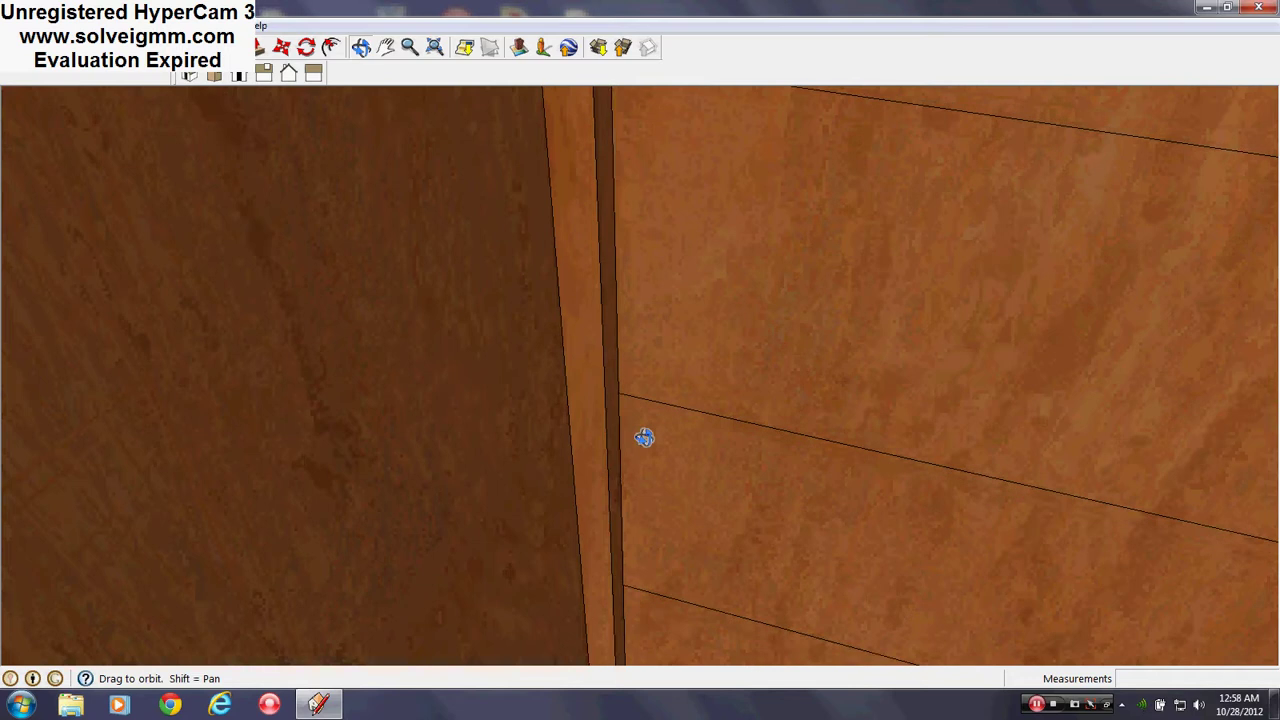
pyautogui.moveTo(617, 478)
pyautogui.mouseDown(button='middle')
pyautogui.moveTo(647, 467)
pyautogui.moveTo(534, 400)
pyautogui.moveTo(1037, 254)
pyautogui.mouseUp(button='middle')
pyautogui.moveTo(771, 514); pyautogui.dragTo(749, 385, button='middle')
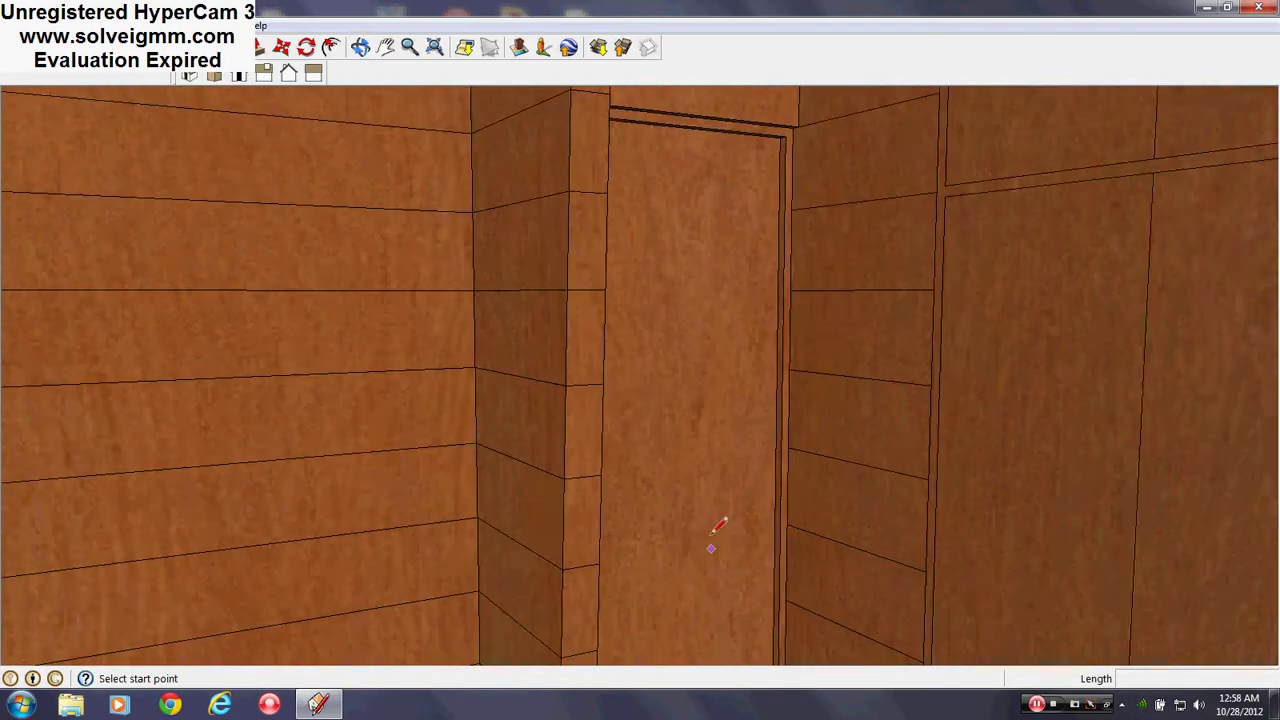
pyautogui.moveTo(893, 210)
pyautogui.keyDown('shift'); pyautogui.mouseDown(button='middle')
pyautogui.moveTo(757, 391)
pyautogui.moveTo(948, 411)
pyautogui.moveTo(524, 394)
pyautogui.moveTo(922, 440)
pyautogui.mouseUp(button='middle'); pyautogui.keyUp('shift')
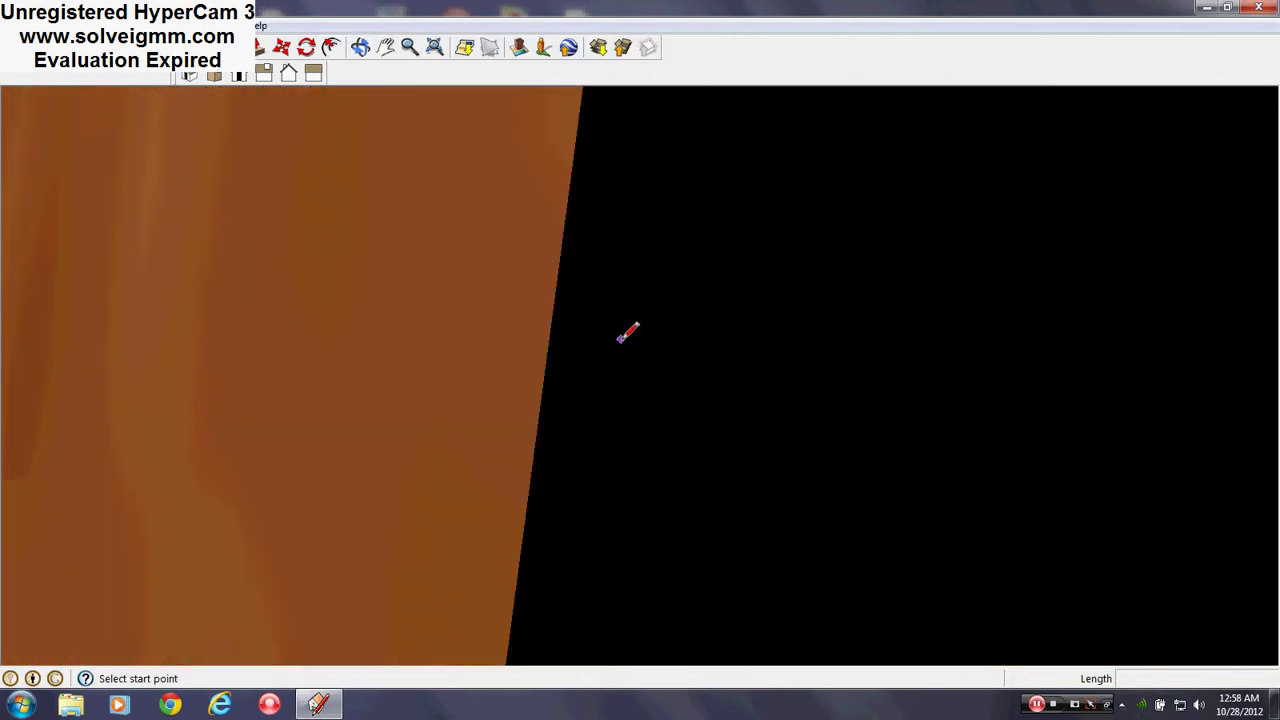
pyautogui.moveTo(620, 339)
pyautogui.mouseDown(button='middle')
pyautogui.moveTo(3, 343)
pyautogui.moveTo(629, 314)
pyautogui.moveTo(409, 294)
pyautogui.mouseUp(button='middle')
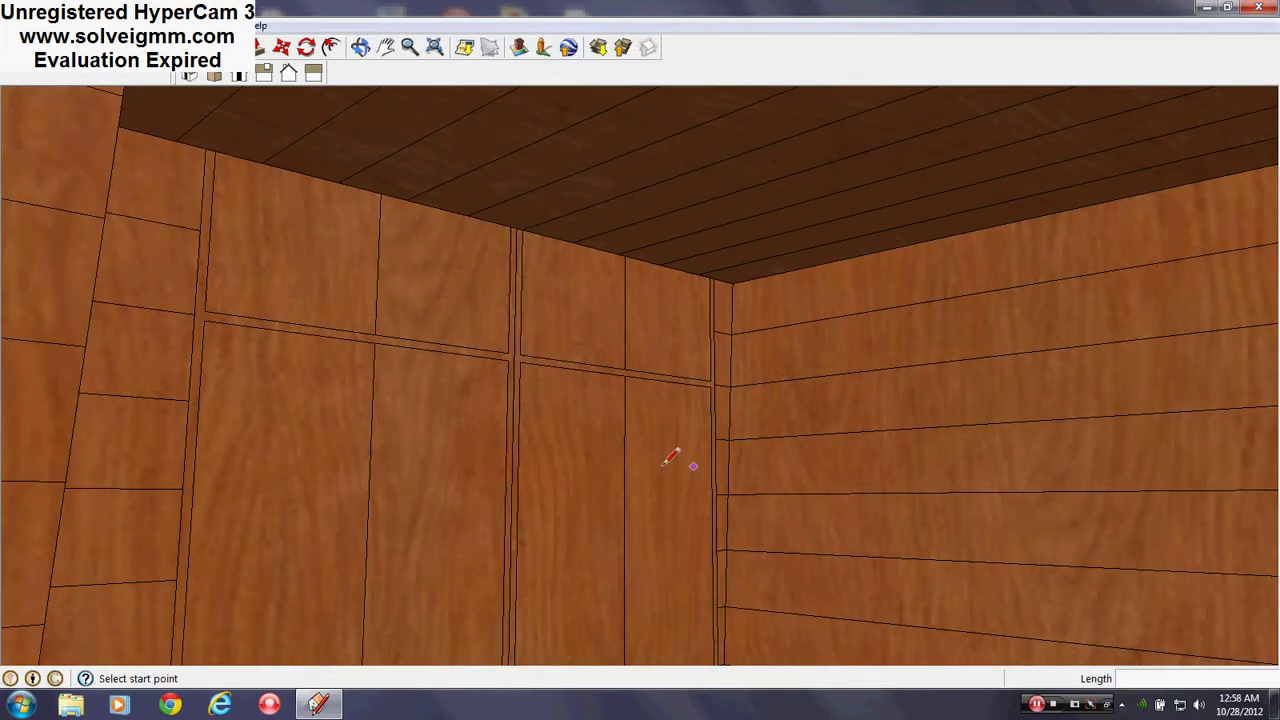
# Step: Examine this bedroom's corner window and the mitred timber boards of its ceiling
pyautogui.moveTo(1062, 522)
pyautogui.mouseDown(button='middle')
pyautogui.moveTo(651, 486)
pyautogui.moveTo(891, 537)
pyautogui.moveTo(509, 537)
pyautogui.moveTo(866, 384)
pyautogui.moveTo(722, 563)
pyautogui.mouseUp(button='middle')
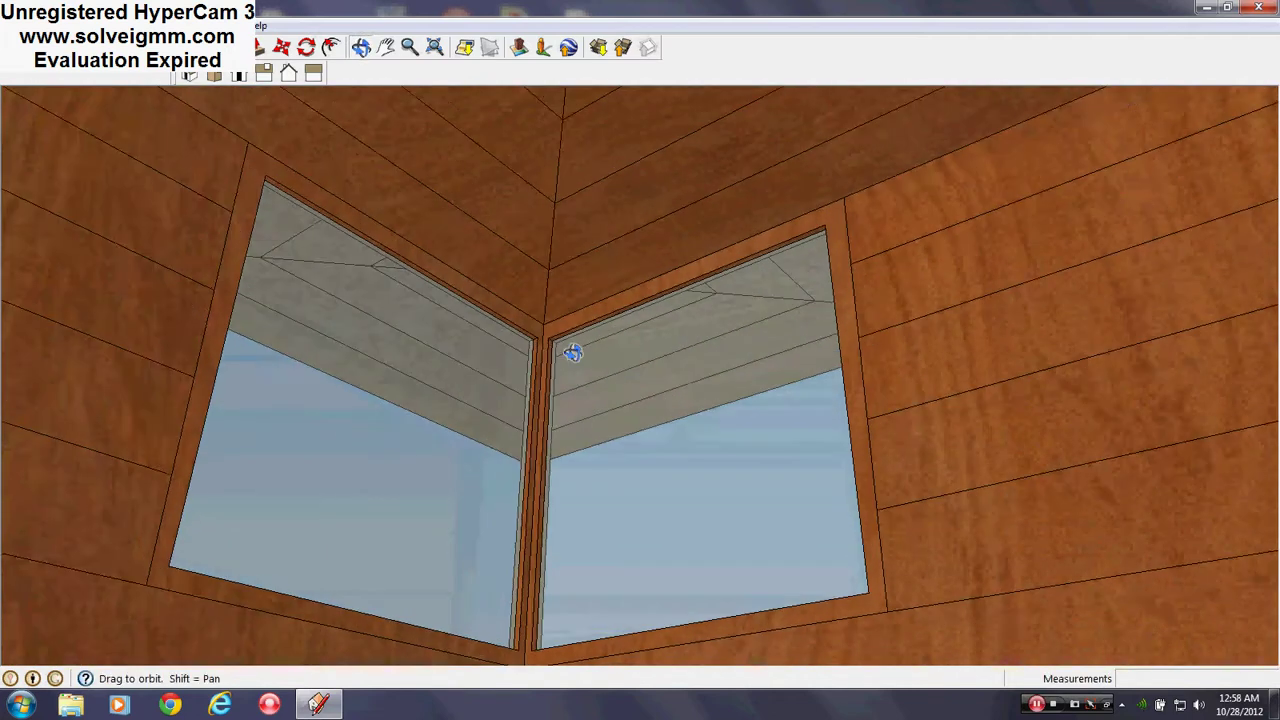
pyautogui.moveTo(529, 357)
pyautogui.mouseDown(button='middle')
pyautogui.moveTo(613, 490)
pyautogui.moveTo(644, 305)
pyautogui.mouseUp(button='middle')
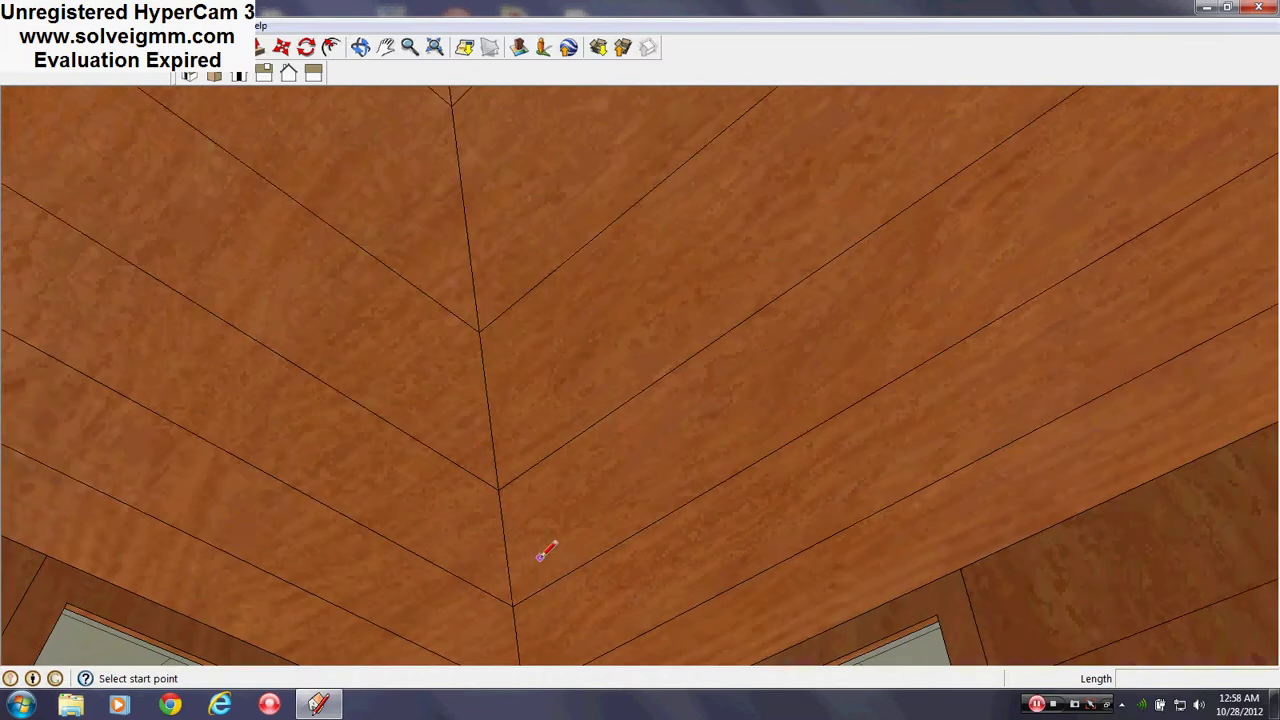
pyautogui.moveTo(545, 552); pyautogui.dragTo(893, 560, button='middle')
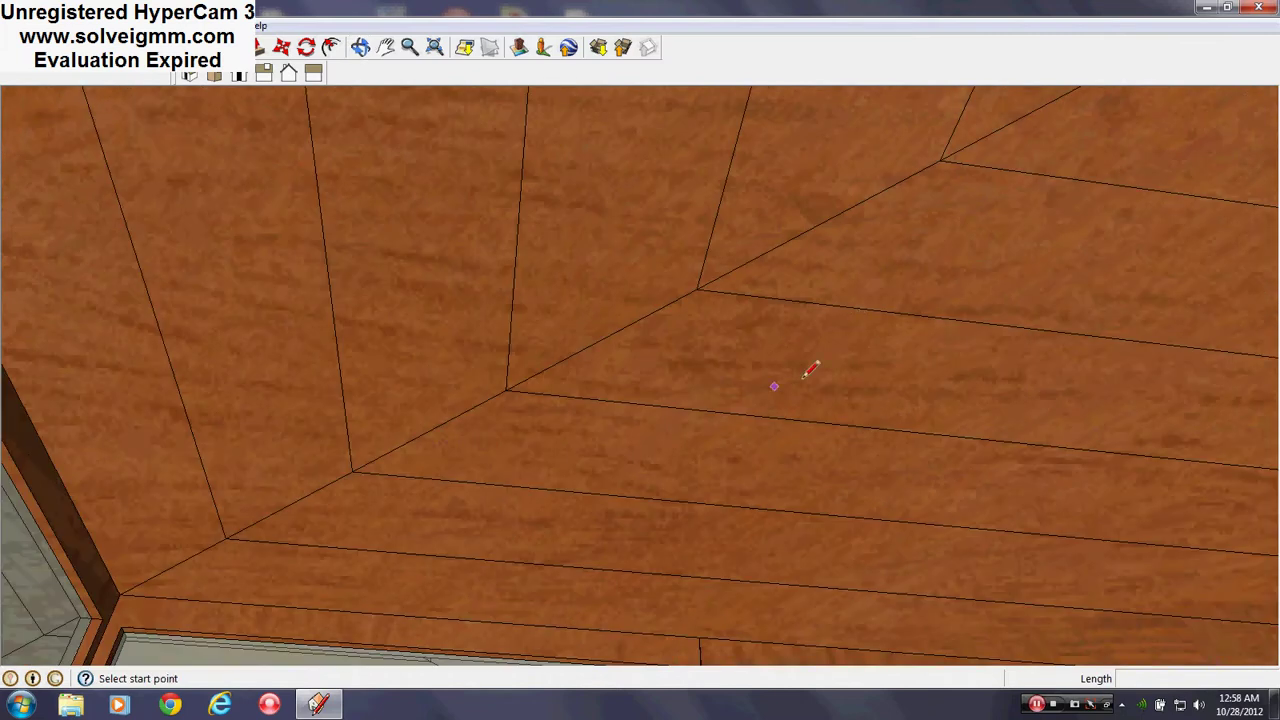
pyautogui.moveTo(803, 378)
pyautogui.mouseDown(button='middle')
pyautogui.moveTo(516, 480)
pyautogui.moveTo(886, 571)
pyautogui.moveTo(677, 249)
pyautogui.moveTo(933, 430)
pyautogui.moveTo(857, 449)
pyautogui.moveTo(791, 437)
pyautogui.mouseUp(button='middle')
pyautogui.moveTo(551, 294)
pyautogui.mouseDown(button='middle')
pyautogui.moveTo(701, 428)
pyautogui.moveTo(439, 345)
pyautogui.mouseUp(button='middle')
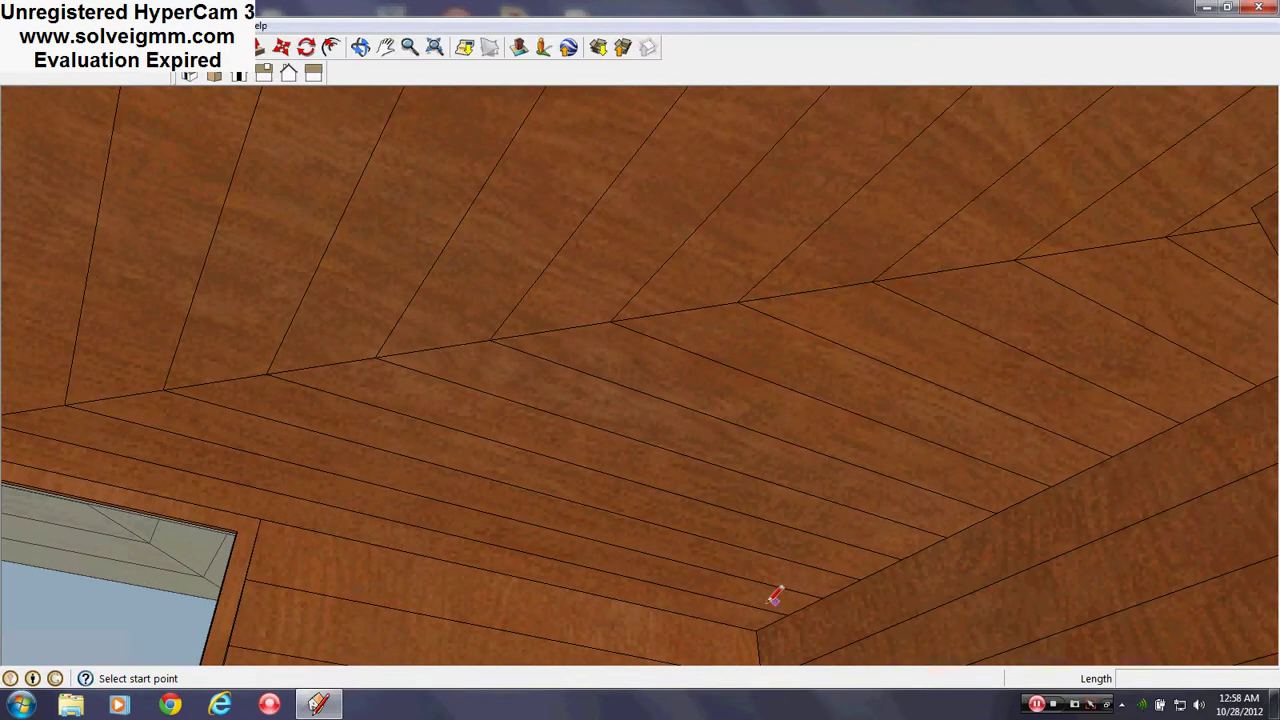
# Step: View the double bed, the wall corner beneath the window and the closet side, and return to the hallway doors
pyautogui.moveTo(776, 596)
pyautogui.mouseDown(button='middle')
pyautogui.moveTo(757, 563)
pyautogui.moveTo(543, 429)
pyautogui.moveTo(650, 350)
pyautogui.moveTo(780, 288)
pyautogui.moveTo(757, 549)
pyautogui.moveTo(771, 434)
pyautogui.moveTo(750, 494)
pyautogui.mouseUp(button='middle')
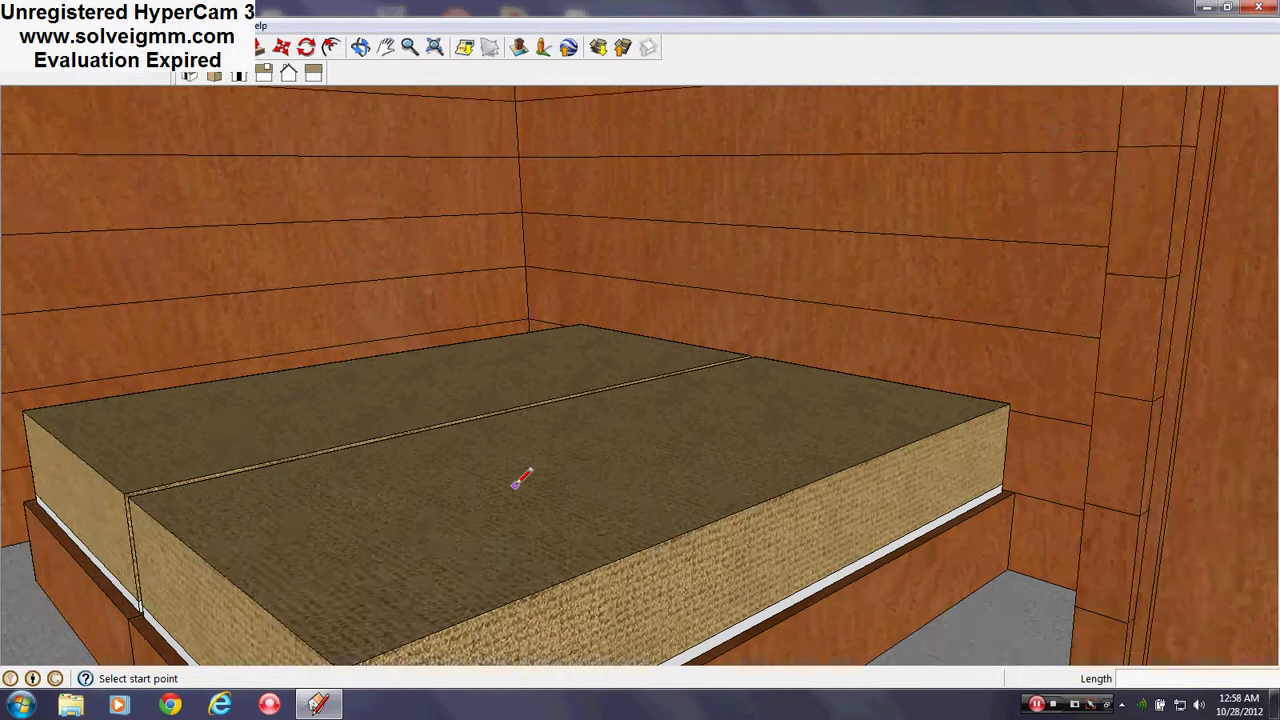
pyautogui.keyDown('shift'); pyautogui.moveTo(516, 485); pyautogui.dragTo(714, 469, button='middle'); pyautogui.keyUp('shift')
pyautogui.moveTo(534, 480)
pyautogui.mouseDown(button='middle')
pyautogui.moveTo(297, 517)
pyautogui.moveTo(583, 654)
pyautogui.moveTo(580, 554)
pyautogui.moveTo(424, 275)
pyautogui.mouseUp(button='middle')
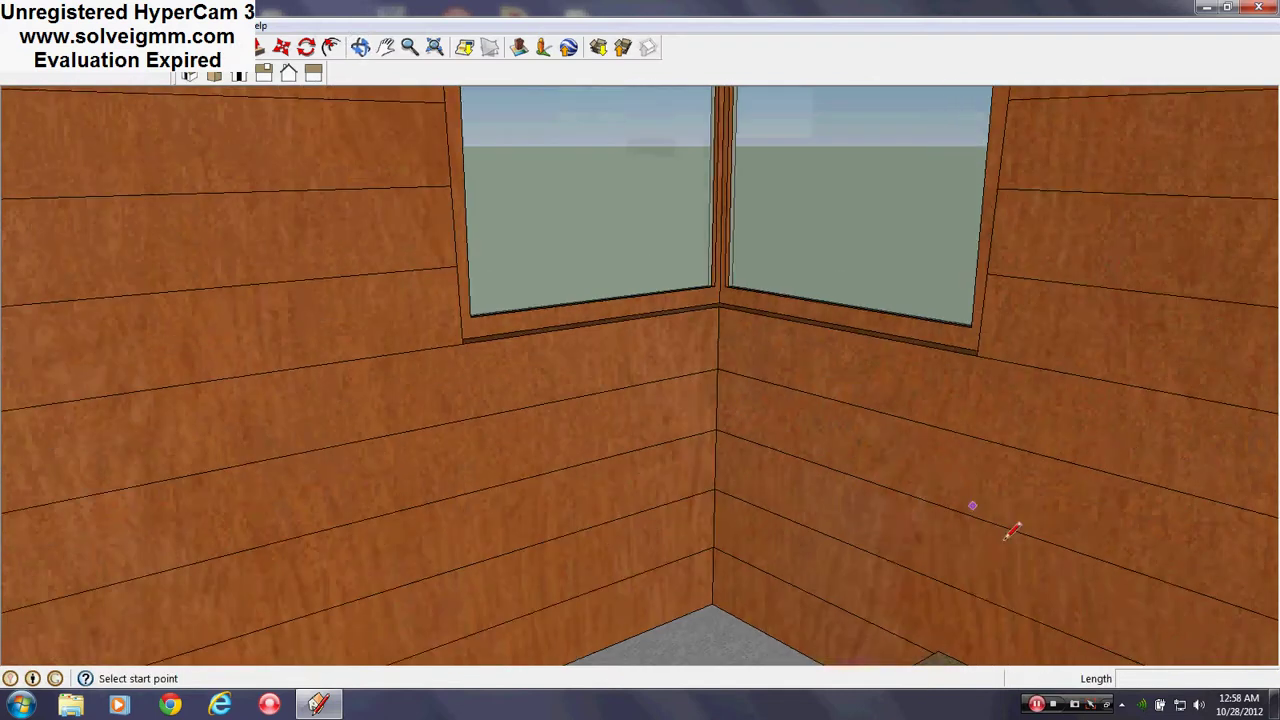
pyautogui.moveTo(1008, 536); pyautogui.dragTo(900, 518, button='middle')
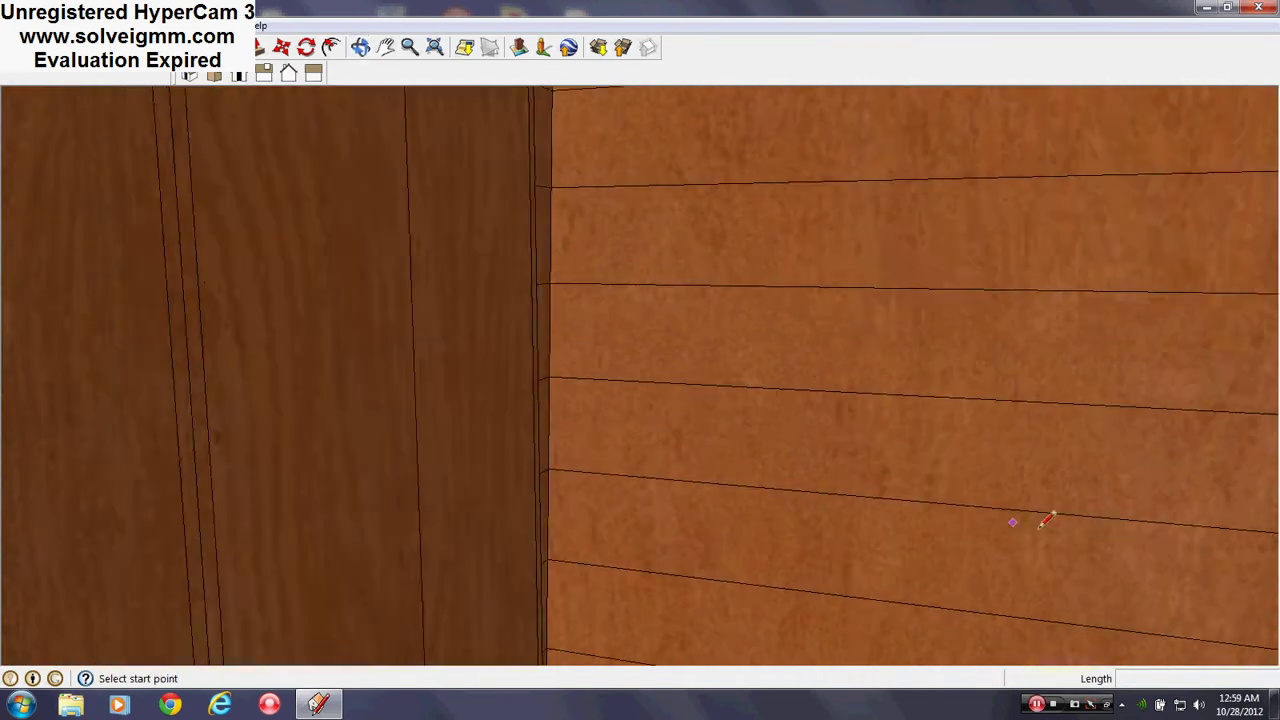
pyautogui.moveTo(1045, 520)
pyautogui.mouseDown(button='middle')
pyautogui.moveTo(663, 514)
pyautogui.moveTo(540, 465)
pyautogui.mouseUp(button='middle')
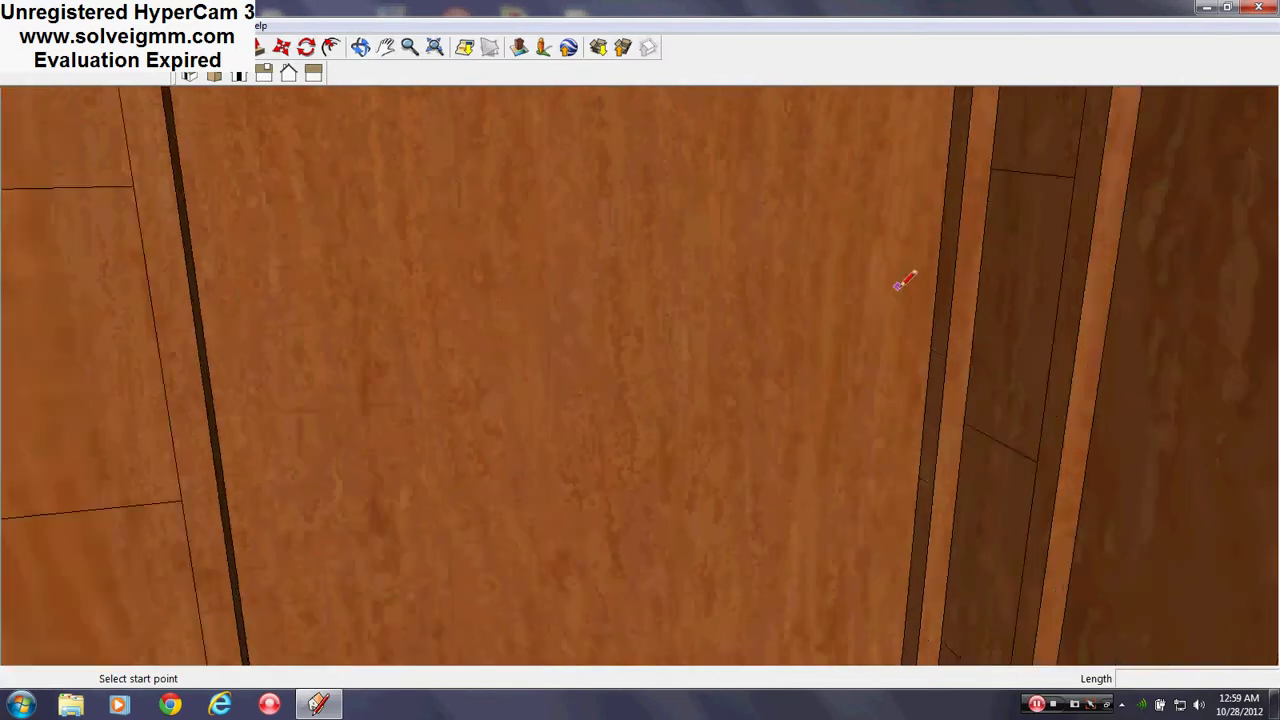
# Step: Enter the other bedroom and view its bed, corner window, closet front and horizontally boarded walls
pyautogui.moveTo(903, 283); pyautogui.dragTo(1140, 545, button='middle')
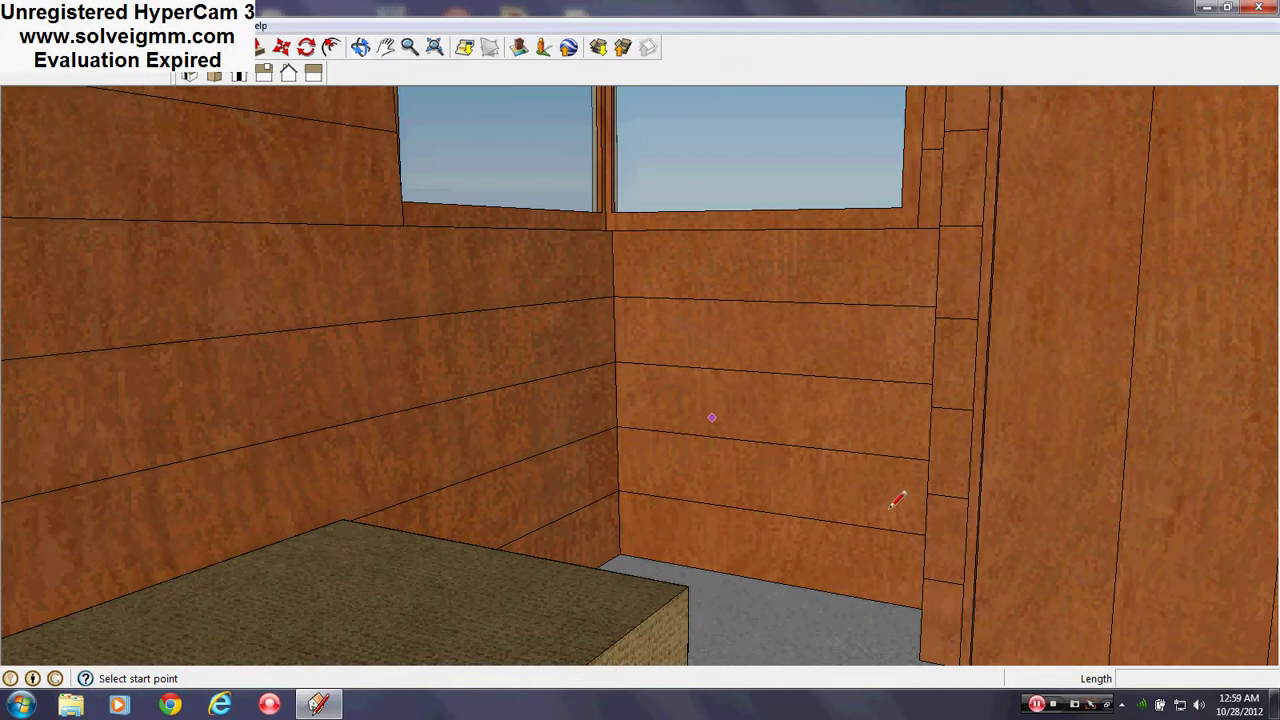
pyautogui.moveTo(522, 514)
pyautogui.mouseDown(button='middle')
pyautogui.moveTo(583, 423)
pyautogui.moveTo(529, 586)
pyautogui.moveTo(540, 491)
pyautogui.moveTo(670, 446)
pyautogui.moveTo(771, 480)
pyautogui.moveTo(409, 457)
pyautogui.moveTo(894, 354)
pyautogui.moveTo(508, 610)
pyautogui.moveTo(706, 420)
pyautogui.moveTo(663, 566)
pyautogui.moveTo(903, 489)
pyautogui.mouseUp(button='middle')
pyautogui.press('l')
pyautogui.moveTo(861, 367); pyautogui.dragTo(703, 510, button='middle')
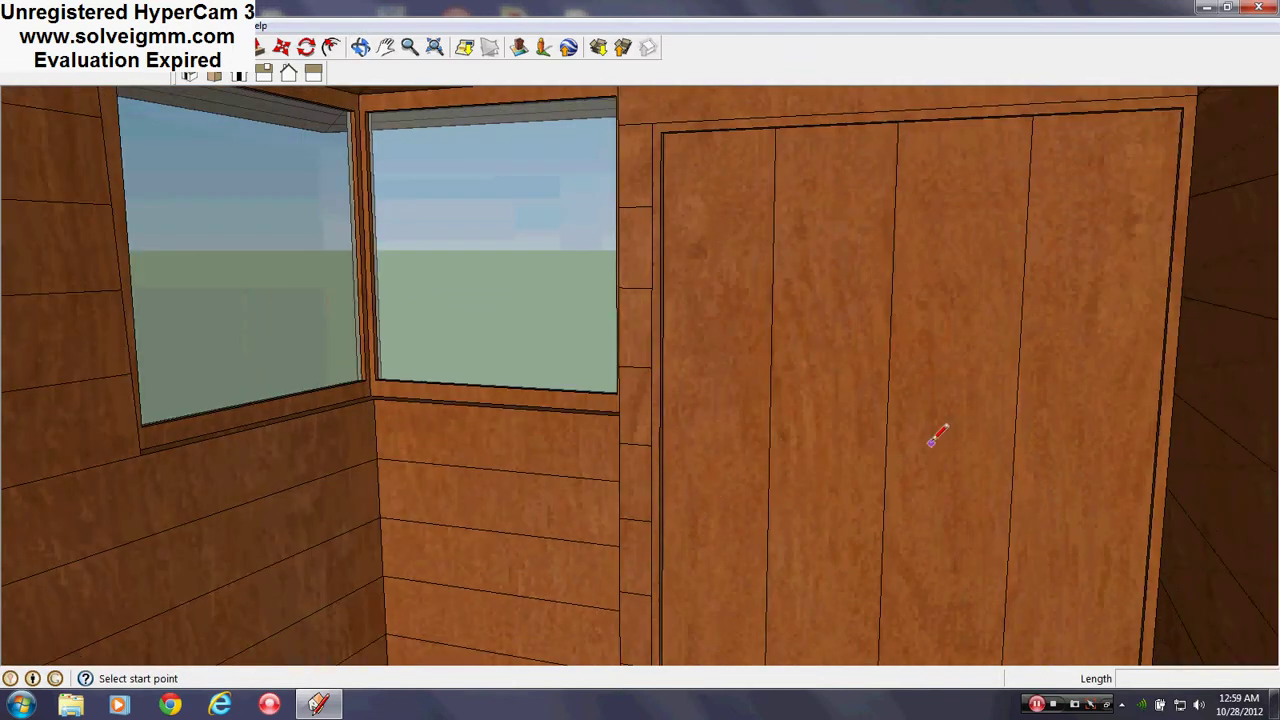
pyautogui.moveTo(935, 437); pyautogui.dragTo(684, 573, button='middle')
pyautogui.moveTo(555, 530)
pyautogui.mouseDown(button='middle')
pyautogui.moveTo(593, 471)
pyautogui.moveTo(578, 457)
pyautogui.mouseUp(button='middle')
pyautogui.scroll(3, 930, 386)
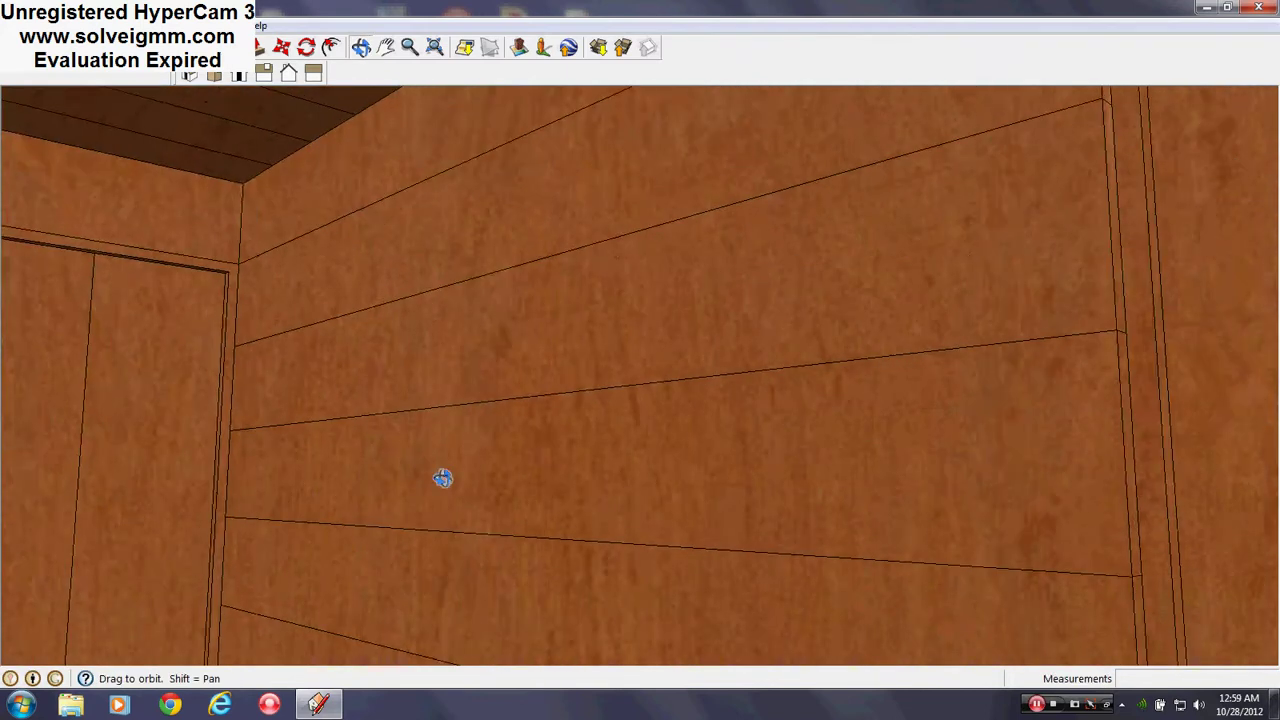
# Step: Look out through the bedroom's corner window at the roof and stone wall below
pyautogui.moveTo(443, 478)
pyautogui.mouseDown(button='middle')
pyautogui.moveTo(1034, 572)
pyautogui.moveTo(703, 596)
pyautogui.moveTo(809, 581)
pyautogui.moveTo(808, 556)
pyautogui.mouseUp(button='middle')
pyautogui.scroll(3, 1005, 540)
pyautogui.moveTo(208, 429); pyautogui.dragTo(794, 446, button='middle')
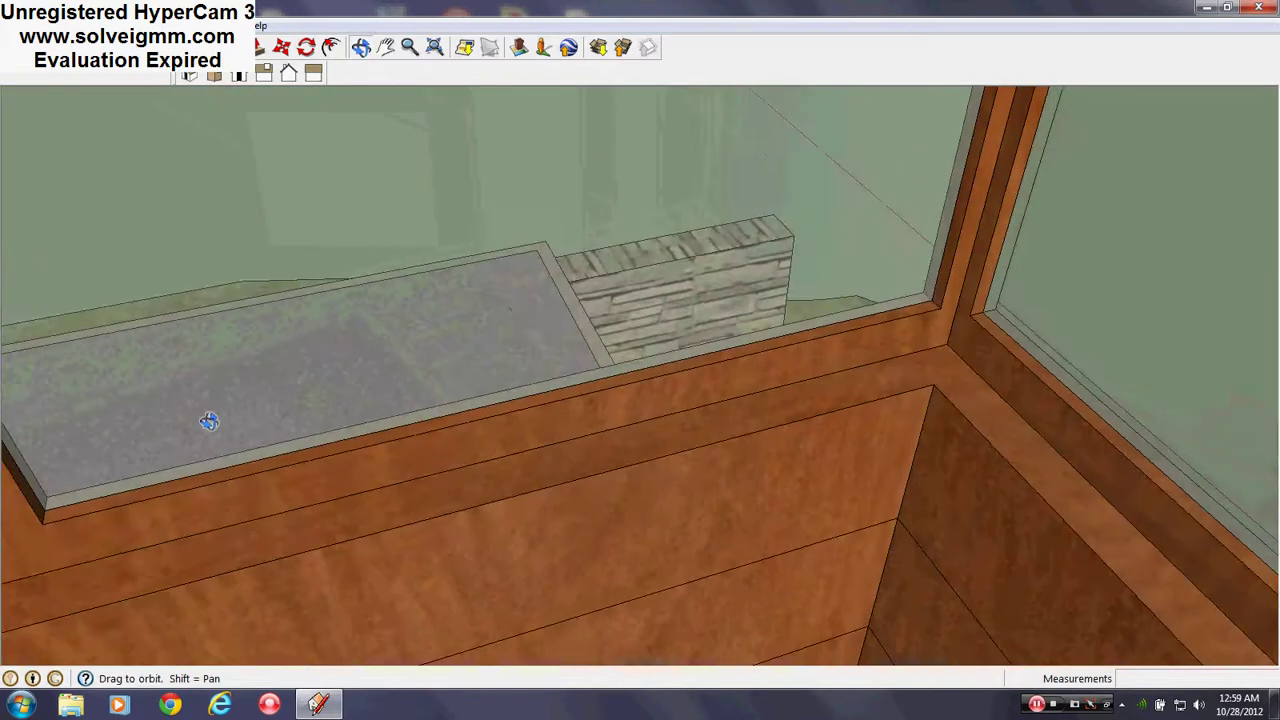
pyautogui.moveTo(208, 421)
pyautogui.mouseDown(button='middle')
pyautogui.moveTo(449, 266)
pyautogui.moveTo(660, 331)
pyautogui.moveTo(583, 340)
pyautogui.moveTo(467, 478)
pyautogui.moveTo(566, 534)
pyautogui.moveTo(575, 520)
pyautogui.mouseUp(button='middle')
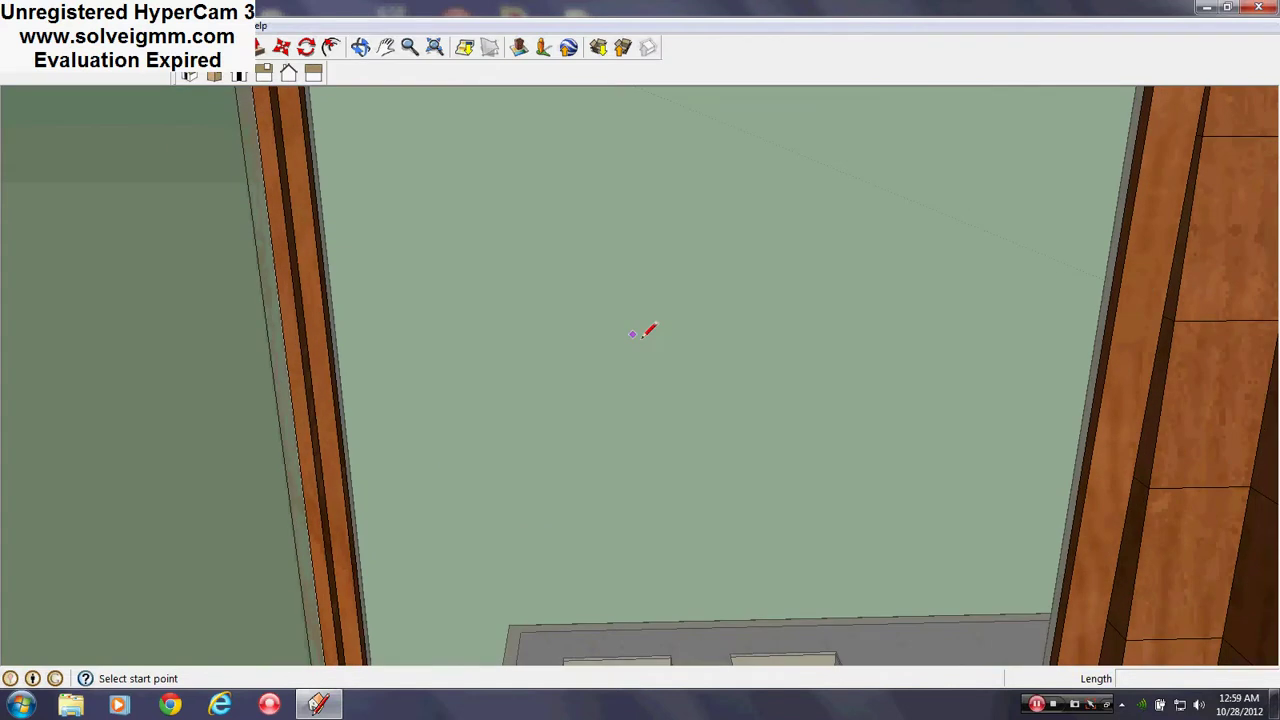
# Step: Inspect the upstairs bathroom, including its small high windows, the filled bathtub and the toilet
pyautogui.moveTo(1038, 548)
pyautogui.mouseDown(button='middle')
pyautogui.moveTo(1071, 480)
pyautogui.moveTo(568, 412)
pyautogui.mouseUp(button='middle')
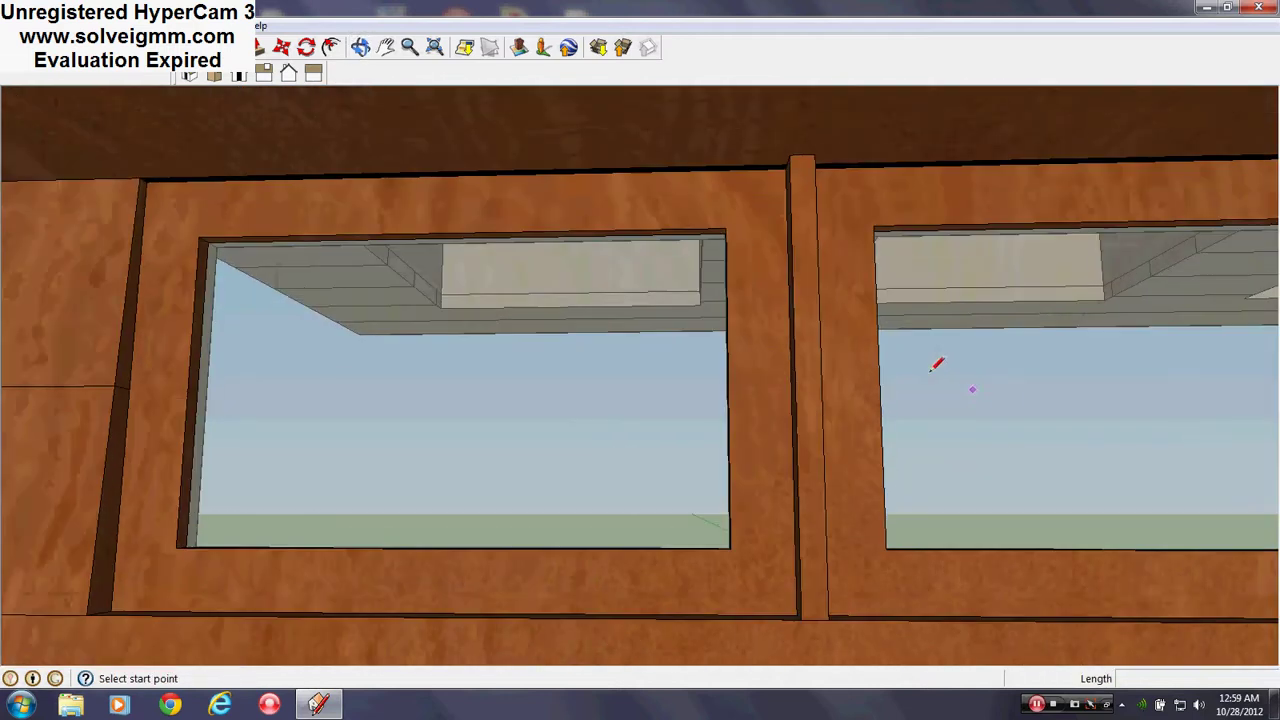
pyautogui.scroll(3, 585, 366)
pyautogui.moveTo(585, 366); pyautogui.dragTo(667, 427, button='middle')
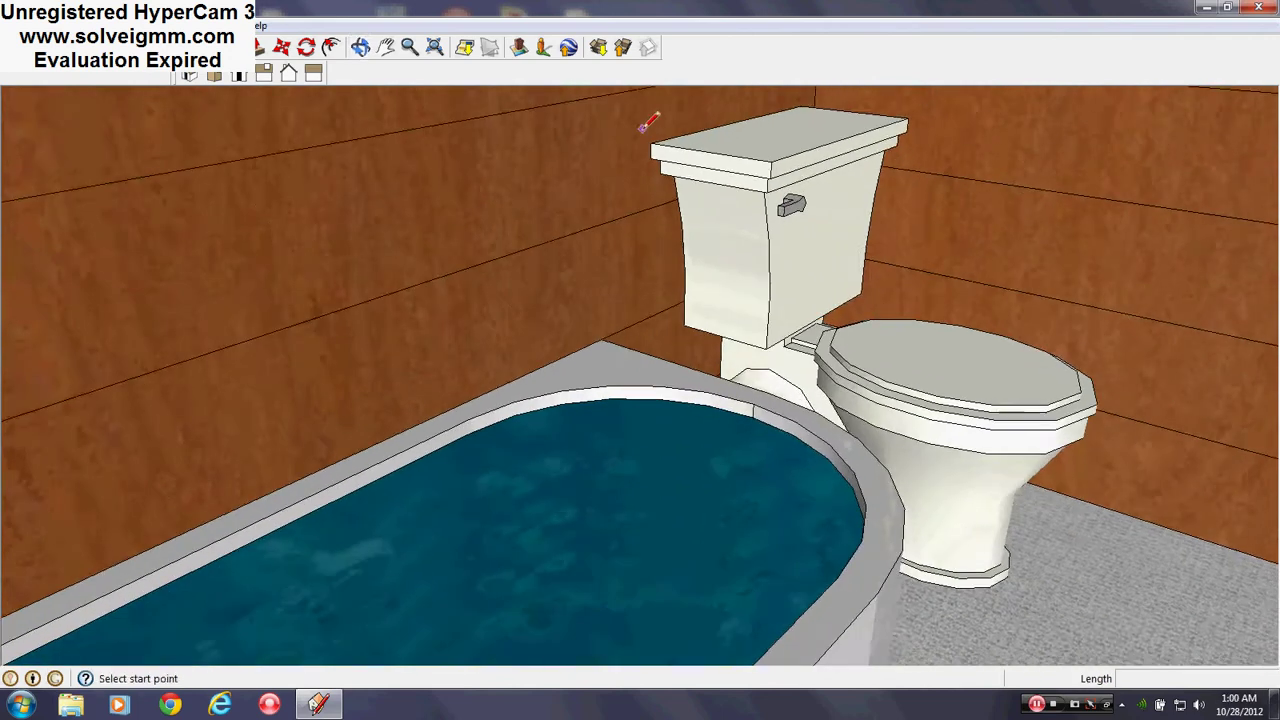
pyautogui.moveTo(640, 131); pyautogui.dragTo(773, 414, button='middle')
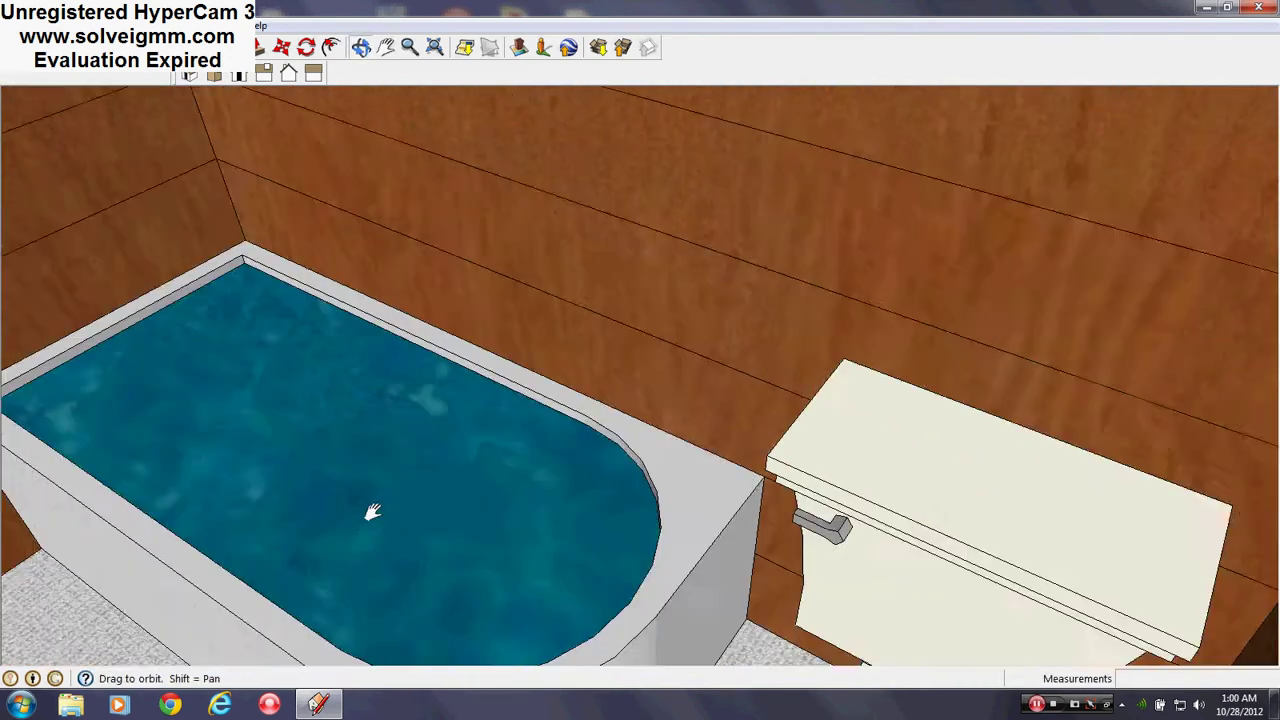
pyautogui.moveTo(372, 512); pyautogui.dragTo(474, 570, button='middle')
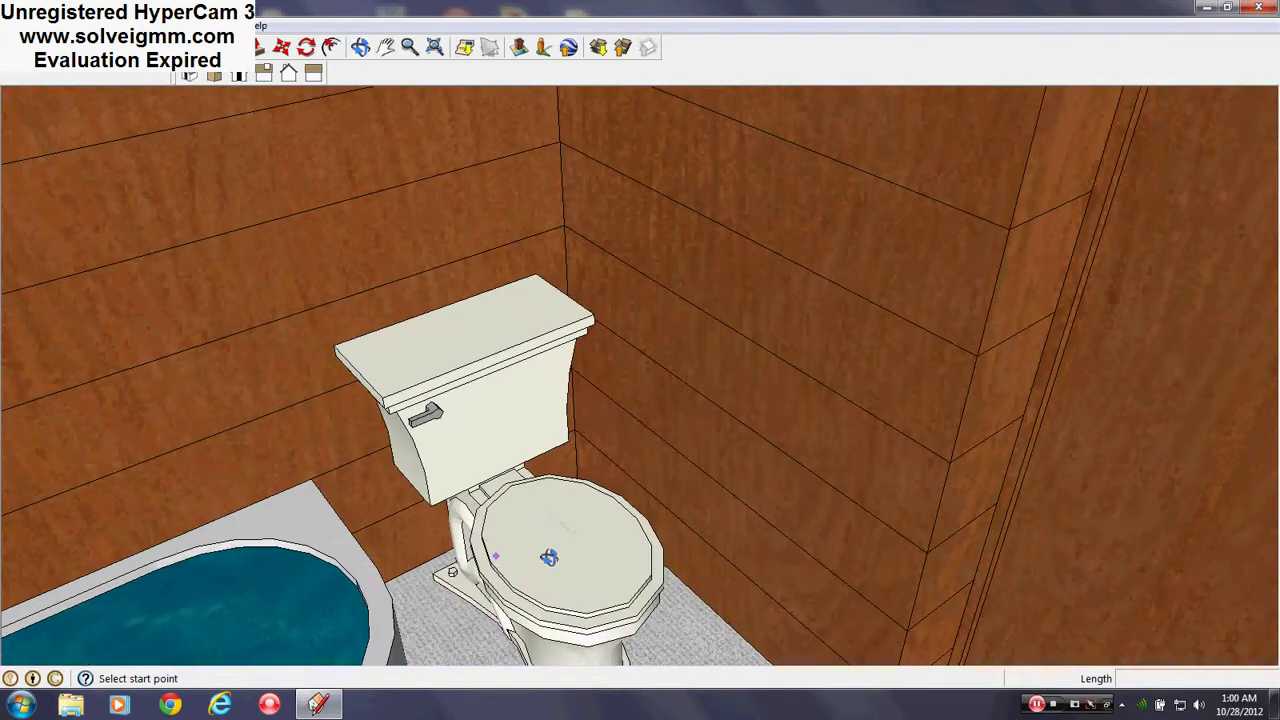
pyautogui.moveTo(549, 557)
pyautogui.mouseDown(button='middle')
pyautogui.moveTo(700, 489)
pyautogui.moveTo(563, 343)
pyautogui.moveTo(646, 517)
pyautogui.moveTo(672, 536)
pyautogui.moveTo(617, 472)
pyautogui.moveTo(471, 363)
pyautogui.moveTo(786, 580)
pyautogui.moveTo(675, 621)
pyautogui.mouseUp(button='middle')
# Step: Follow the hallway past the stone chimney wall to the glazed terrace doors and the timber ledge beside them
pyautogui.moveTo(585, 507); pyautogui.dragTo(215, 458, button='middle')
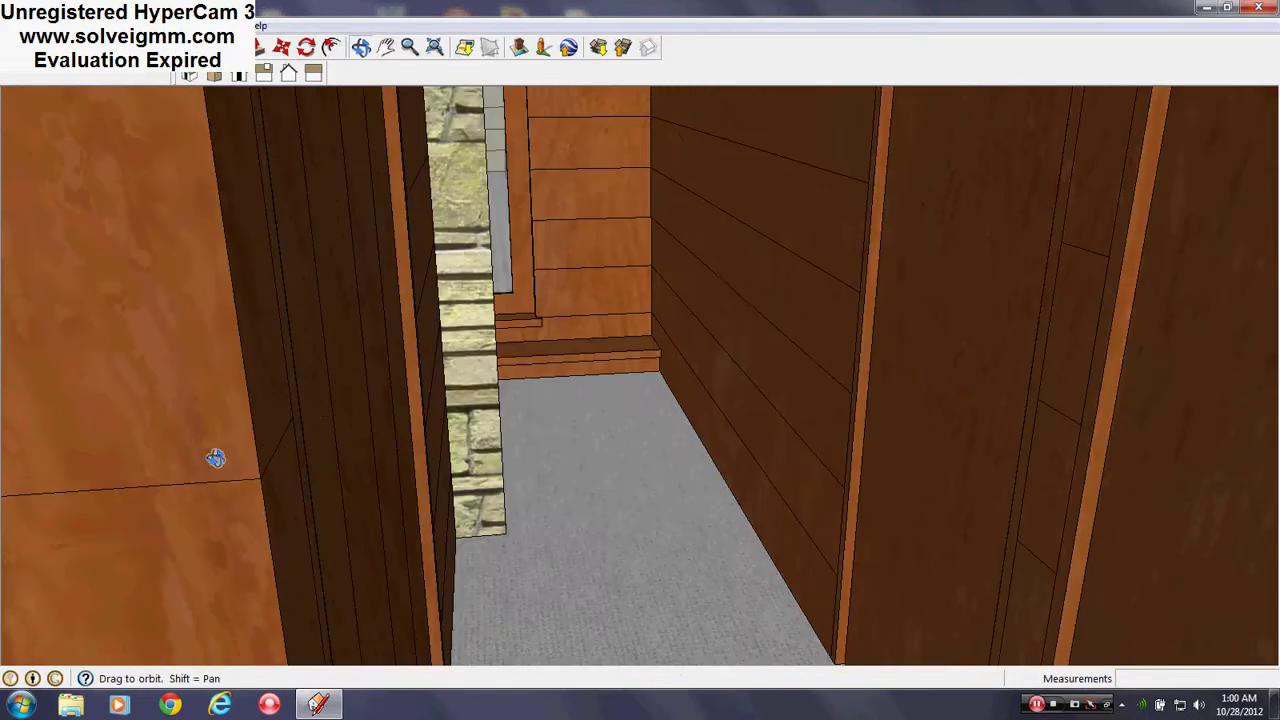
pyautogui.moveTo(945, 433); pyautogui.dragTo(804, 546, button='middle')
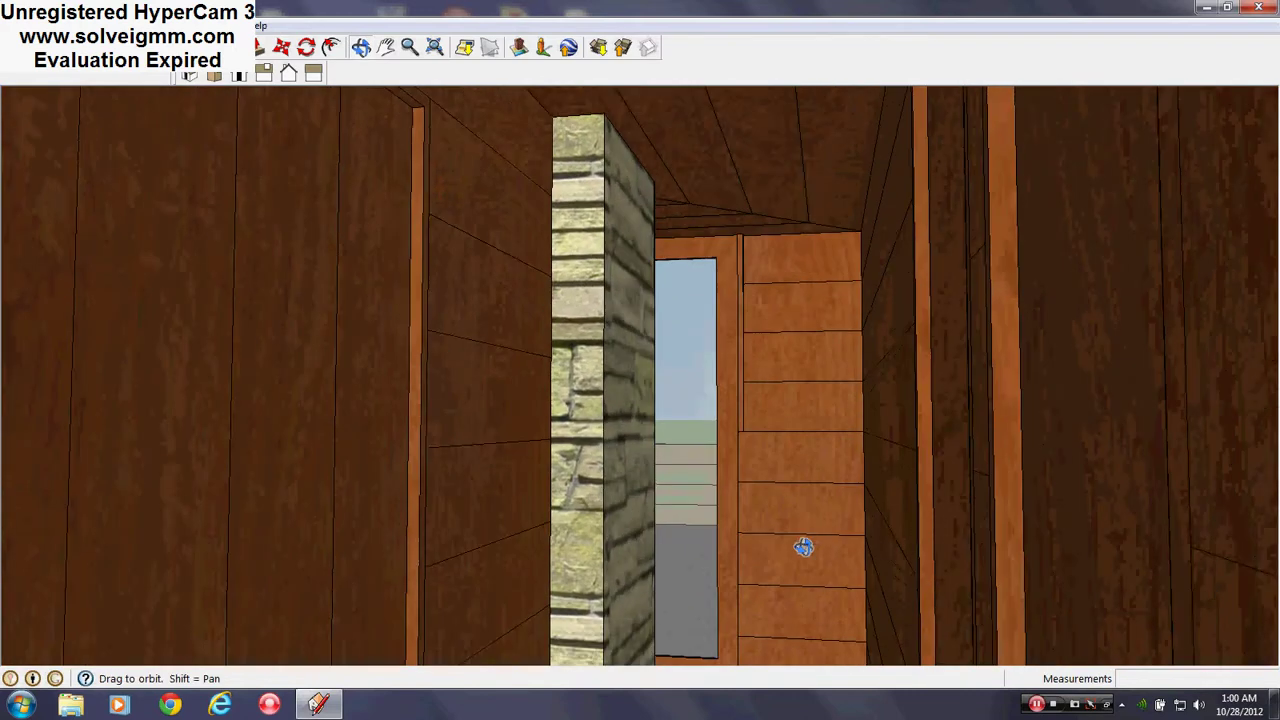
pyautogui.moveTo(404, 502)
pyautogui.mouseDown(button='middle')
pyautogui.moveTo(414, 531)
pyautogui.moveTo(586, 383)
pyautogui.moveTo(481, 212)
pyautogui.mouseUp(button='middle')
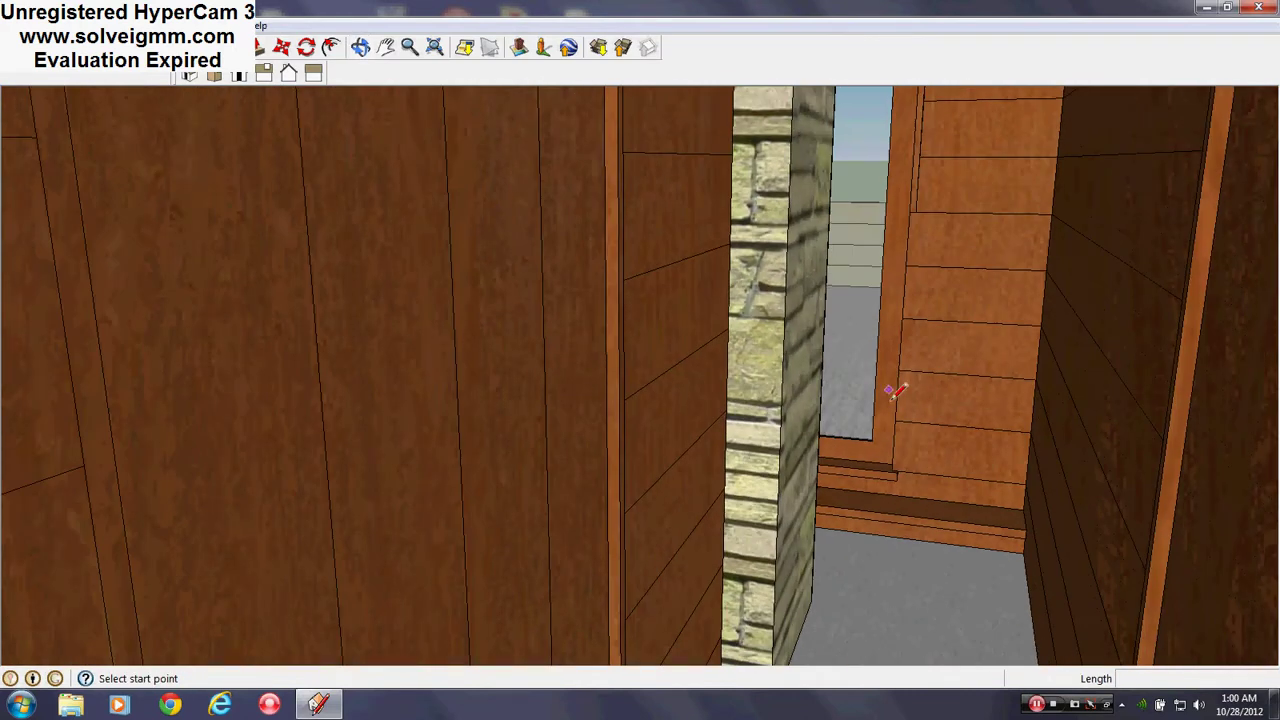
pyautogui.scroll(5, 893, 410)
pyautogui.moveTo(893, 420)
pyautogui.mouseDown(button='middle')
pyautogui.moveTo(831, 526)
pyautogui.moveTo(786, 560)
pyautogui.mouseUp(button='middle')
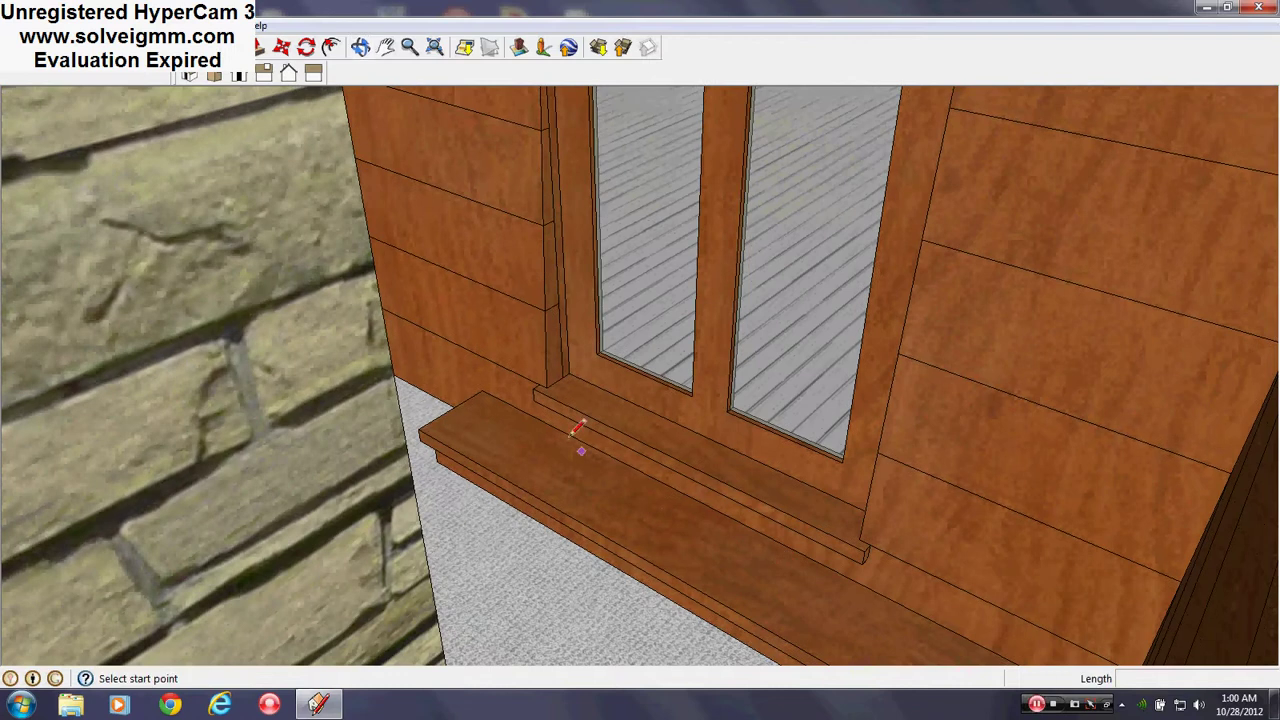
# Step: Look up at the boarded wall and ceiling beside the stone chimney, and move back out onto the roof terrace
pyautogui.scroll(3, 557, 400)
pyautogui.moveTo(557, 400)
pyautogui.mouseDown(button='middle')
pyautogui.moveTo(866, 609)
pyautogui.moveTo(614, 491)
pyautogui.moveTo(830, 313)
pyautogui.moveTo(811, 586)
pyautogui.moveTo(763, 337)
pyautogui.moveTo(640, 372)
pyautogui.mouseUp(button='middle')
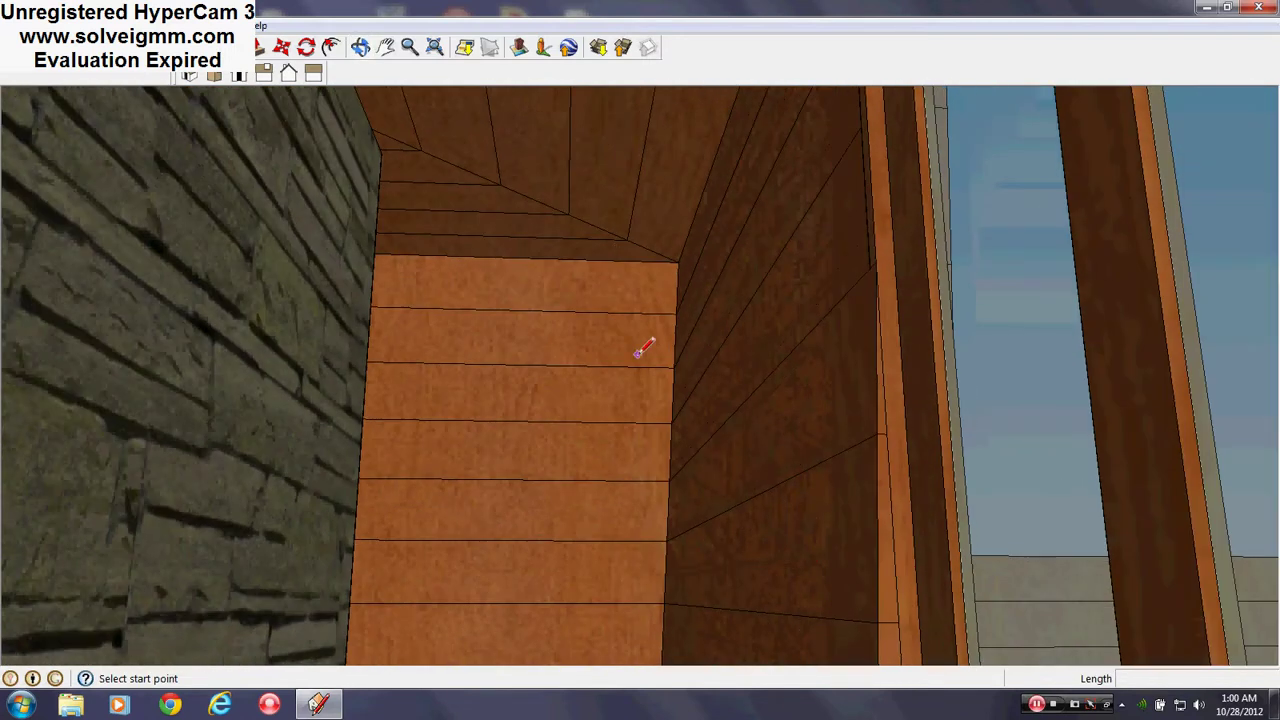
pyautogui.moveTo(523, 420); pyautogui.dragTo(755, 537, button='middle')
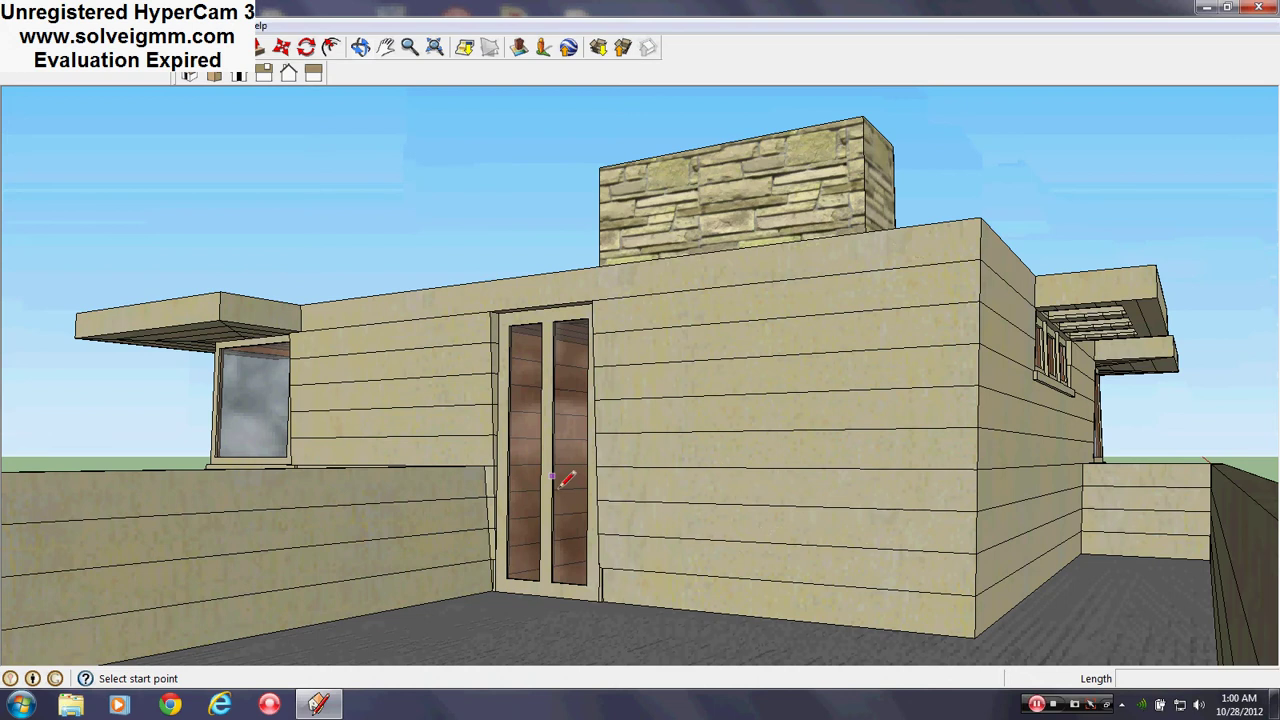
# Step: Go back inside through the terrace's glazed doors and view the passage along the stone wall
pyautogui.scroll(10, 566, 480)
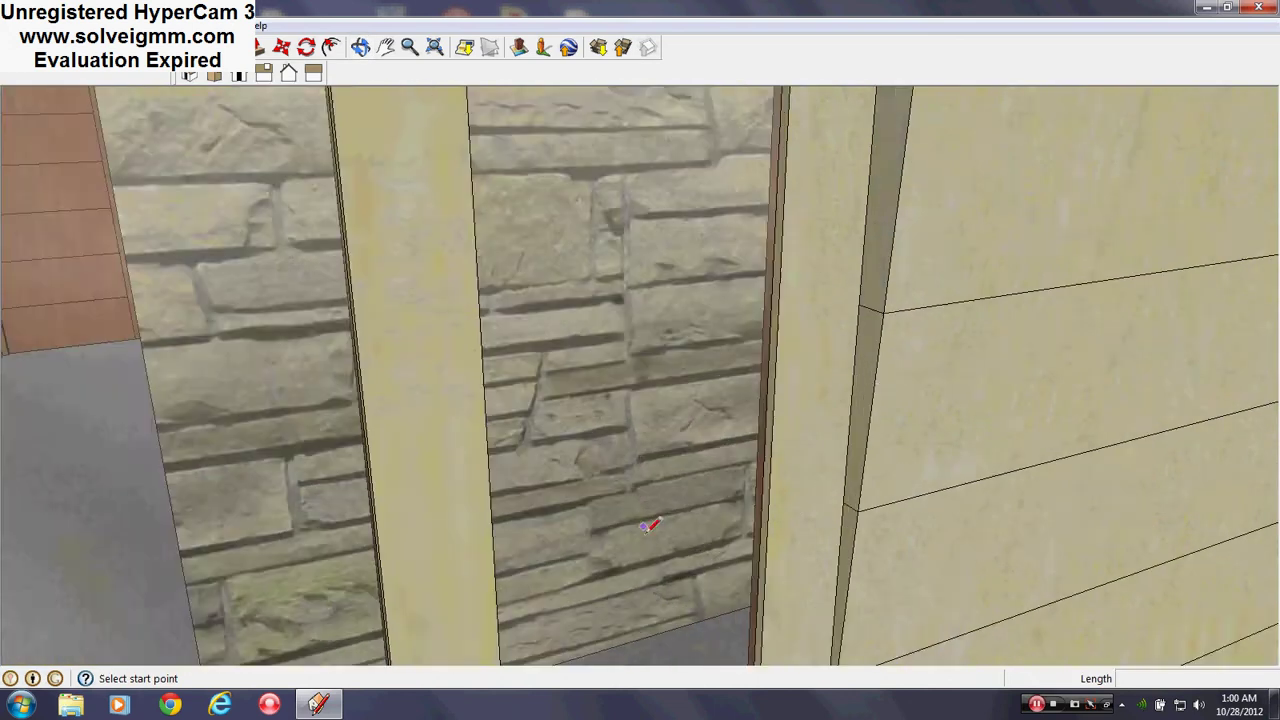
pyautogui.moveTo(651, 523); pyautogui.dragTo(933, 655, button='middle')
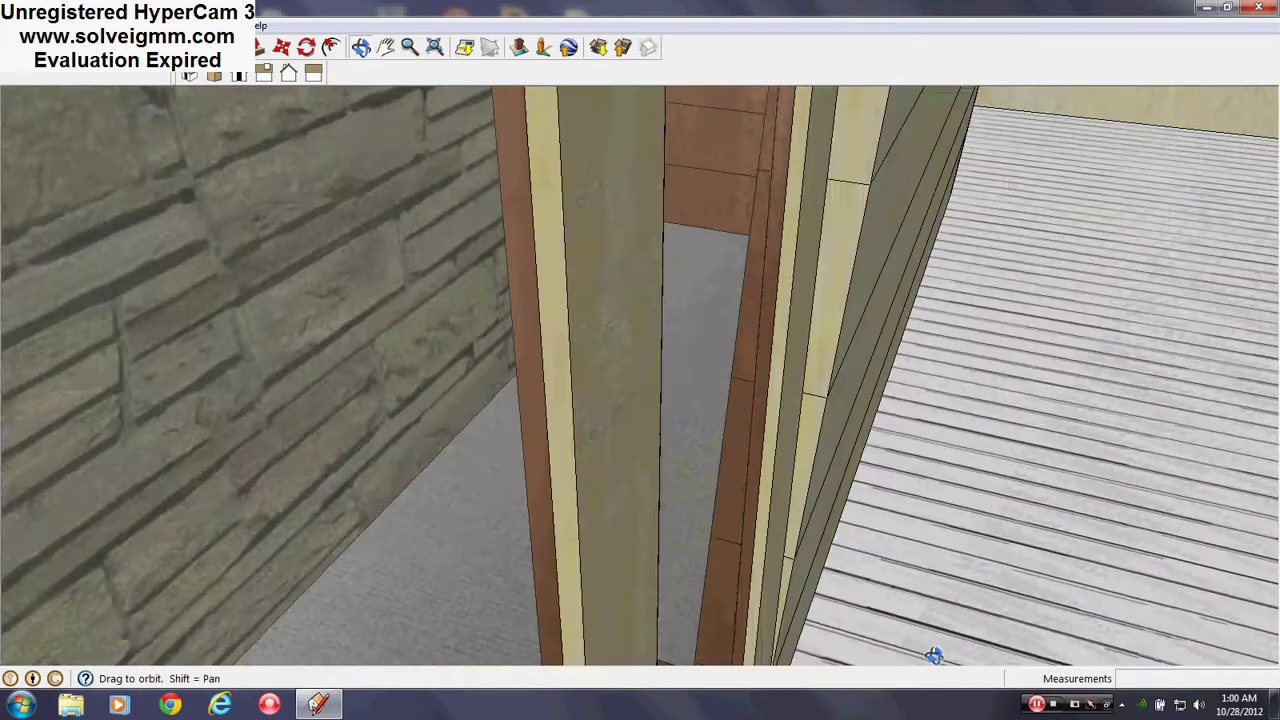
pyautogui.scroll(2, 791, 491)
pyautogui.keyDown('shift'); pyautogui.moveTo(791, 491); pyautogui.dragTo(925, 540, button='middle'); pyautogui.keyUp('shift')
pyautogui.scroll(4, 809, 340)
pyautogui.moveTo(795, 270)
pyautogui.keyDown('shift'); pyautogui.mouseDown(button='middle')
pyautogui.moveTo(820, 443)
pyautogui.moveTo(866, 550)
pyautogui.mouseUp(button='middle'); pyautogui.keyUp('shift')
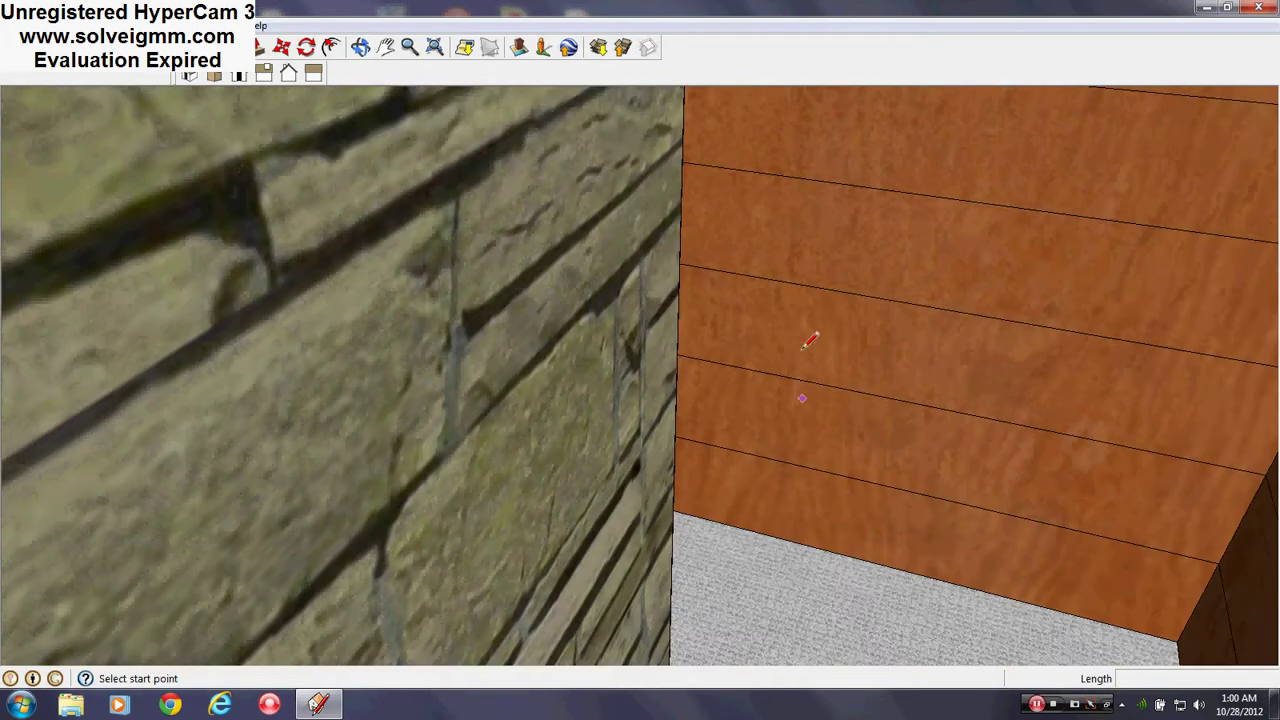
# Step: Descend beside the stone wall to the ground floor and view the dining table, chairs and kitchen counter
pyautogui.moveTo(1177, 503)
pyautogui.mouseDown(button='middle')
pyautogui.moveTo(740, 471)
pyautogui.moveTo(803, 520)
pyautogui.moveTo(990, 608)
pyautogui.mouseUp(button='middle')
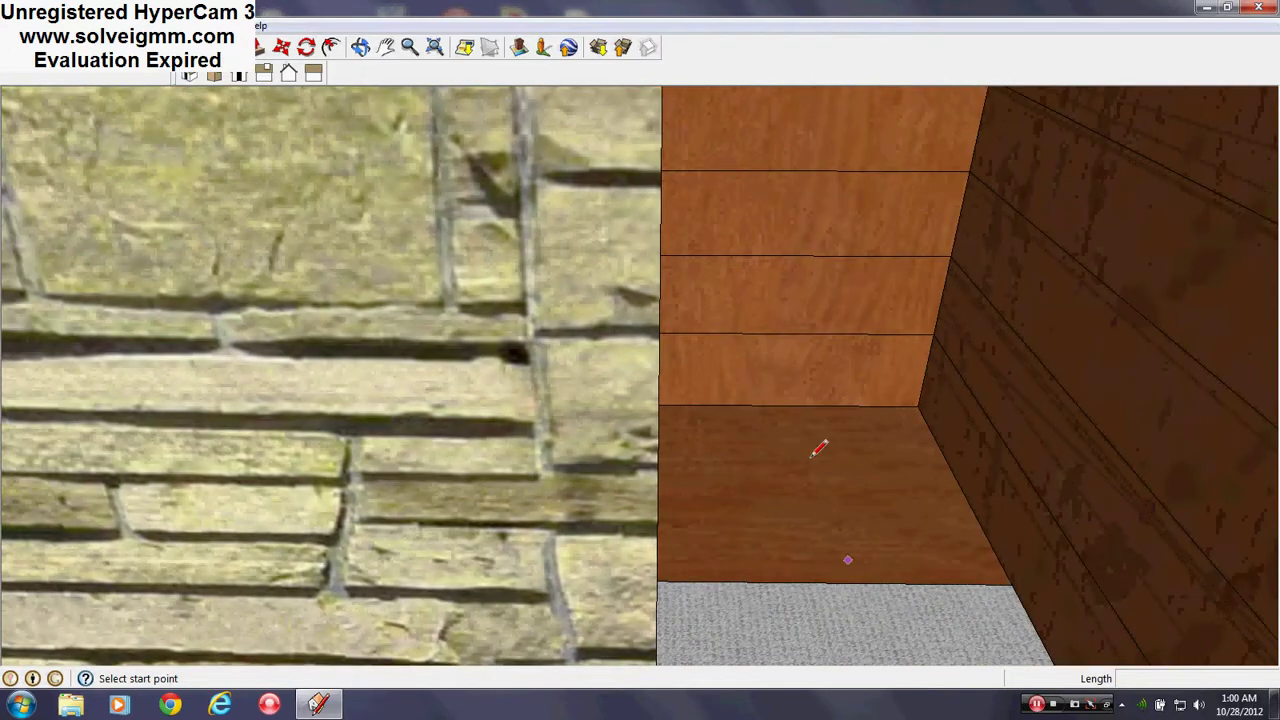
pyautogui.scroll(4, 800, 287)
pyautogui.moveTo(668, 333)
pyautogui.mouseDown(button='middle')
pyautogui.moveTo(634, 343)
pyautogui.moveTo(590, 550)
pyautogui.moveTo(1034, 634)
pyautogui.moveTo(850, 599)
pyautogui.moveTo(577, 327)
pyautogui.mouseUp(button='middle')
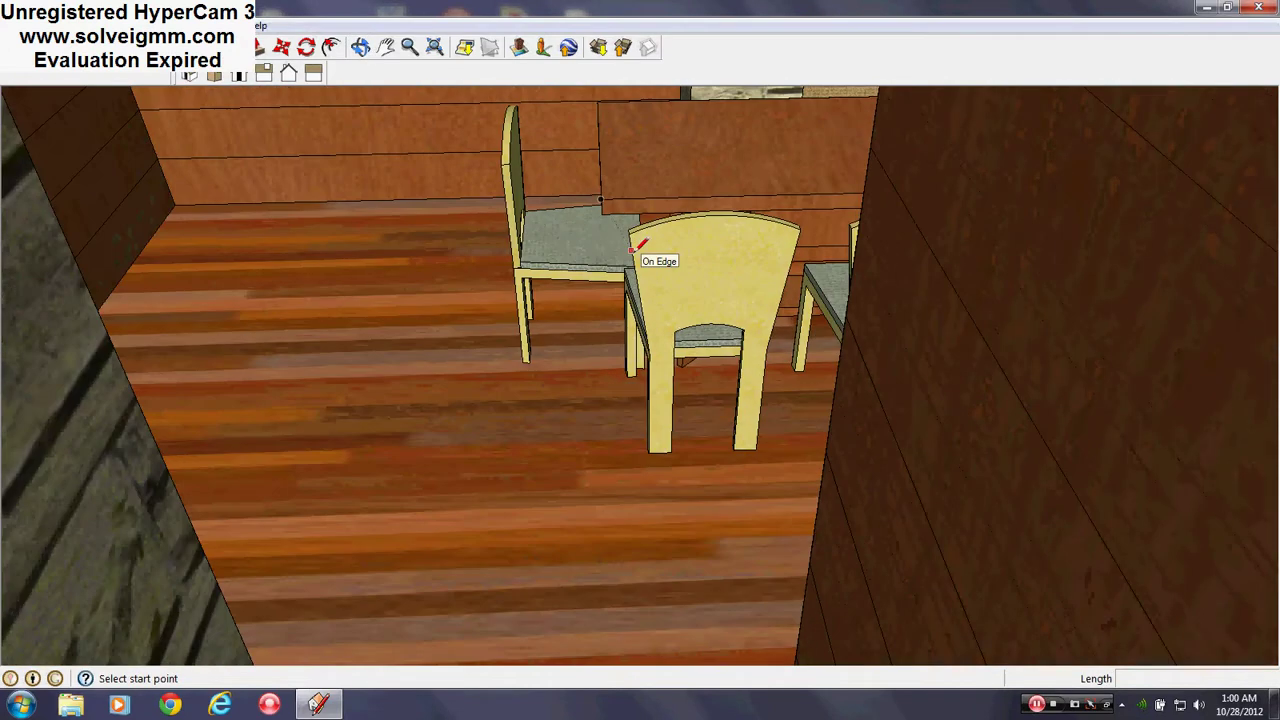
pyautogui.scroll(4, 674, 189)
pyautogui.moveTo(674, 189)
pyautogui.keyDown('shift'); pyautogui.mouseDown(button='middle')
pyautogui.moveTo(571, 580)
pyautogui.moveTo(860, 451)
pyautogui.moveTo(1030, 410)
pyautogui.mouseUp(button='middle'); pyautogui.keyUp('shift')
pyautogui.moveTo(1030, 410)
pyautogui.keyDown('shift'); pyautogui.mouseDown(button='middle')
pyautogui.moveTo(256, 560)
pyautogui.moveTo(590, 485)
pyautogui.mouseUp(button='middle'); pyautogui.keyUp('shift')
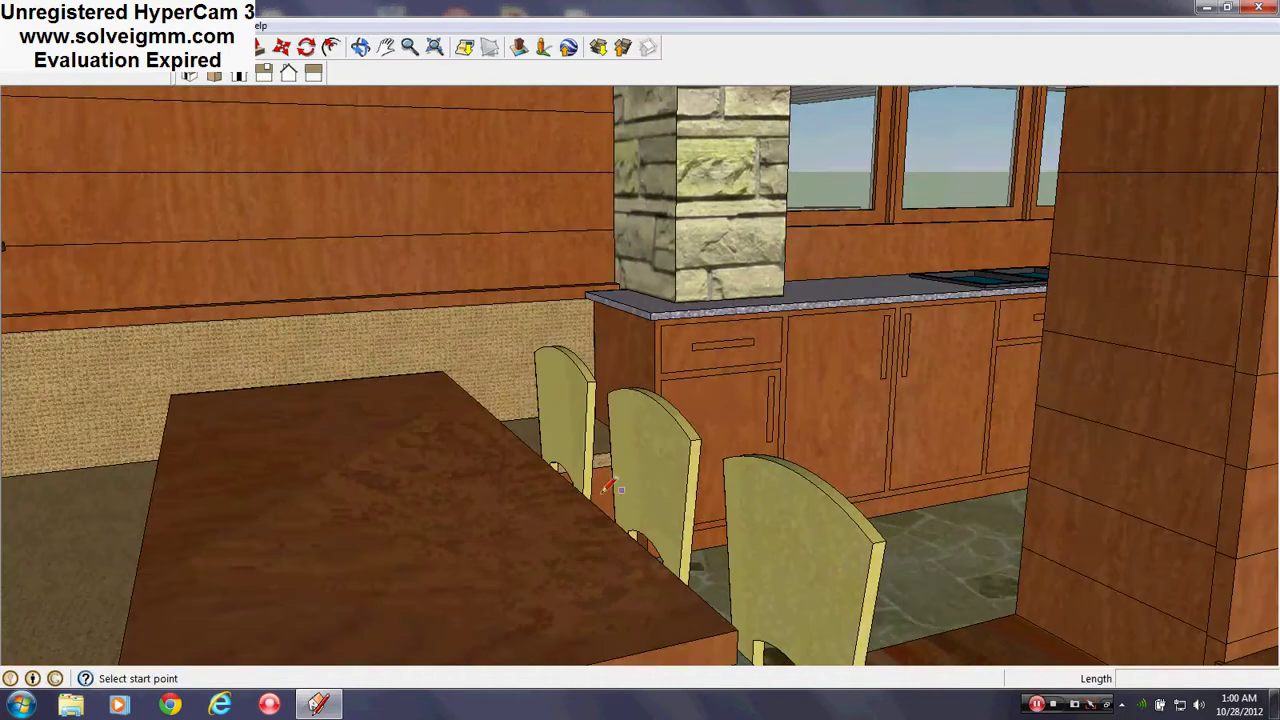
# Step: Move from the dining table past the stairs to the living room and view the stone fireplace wall and its slanted hood
pyautogui.scroll(1, 928, 492)
pyautogui.moveTo(928, 492)
pyautogui.keyDown('shift'); pyautogui.mouseDown(button='middle')
pyautogui.moveTo(678, 528)
pyautogui.moveTo(869, 494)
pyautogui.moveTo(998, 640)
pyautogui.mouseUp(button='middle'); pyautogui.keyUp('shift')
pyautogui.moveTo(771, 549); pyautogui.dragTo(768, 454, button='middle')
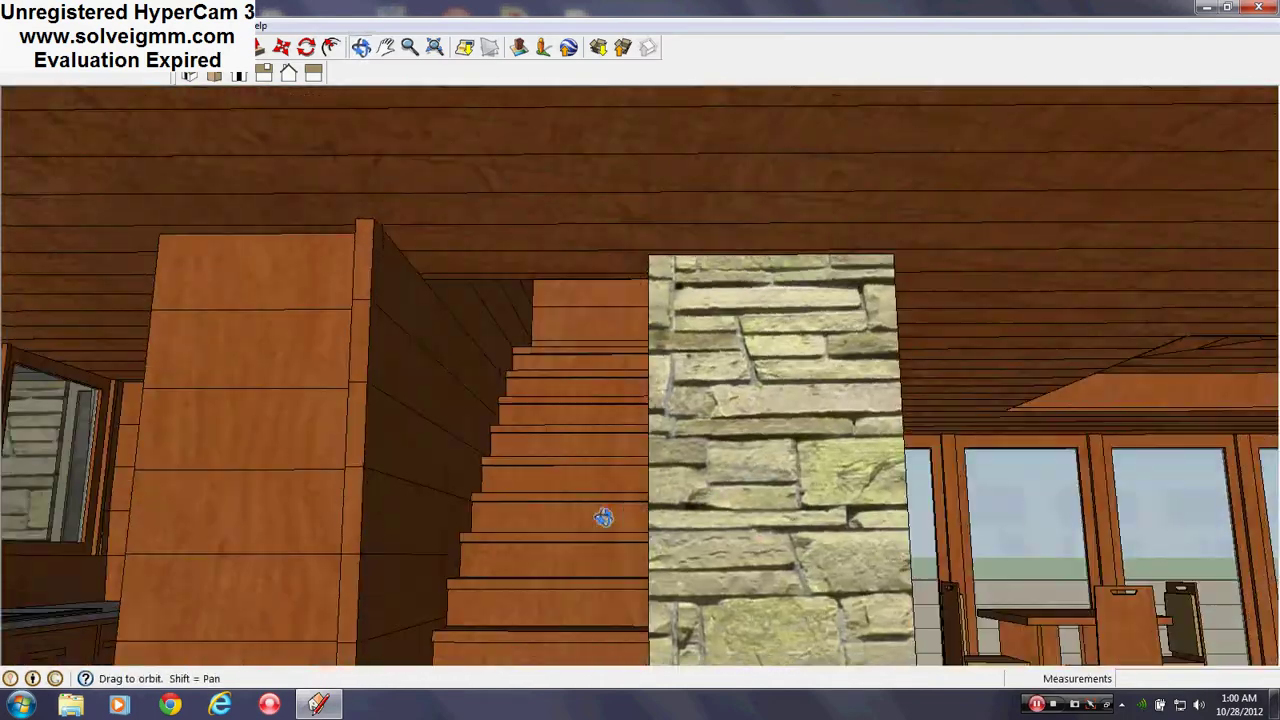
pyautogui.press('l')
pyautogui.scroll(4, 980, 425)
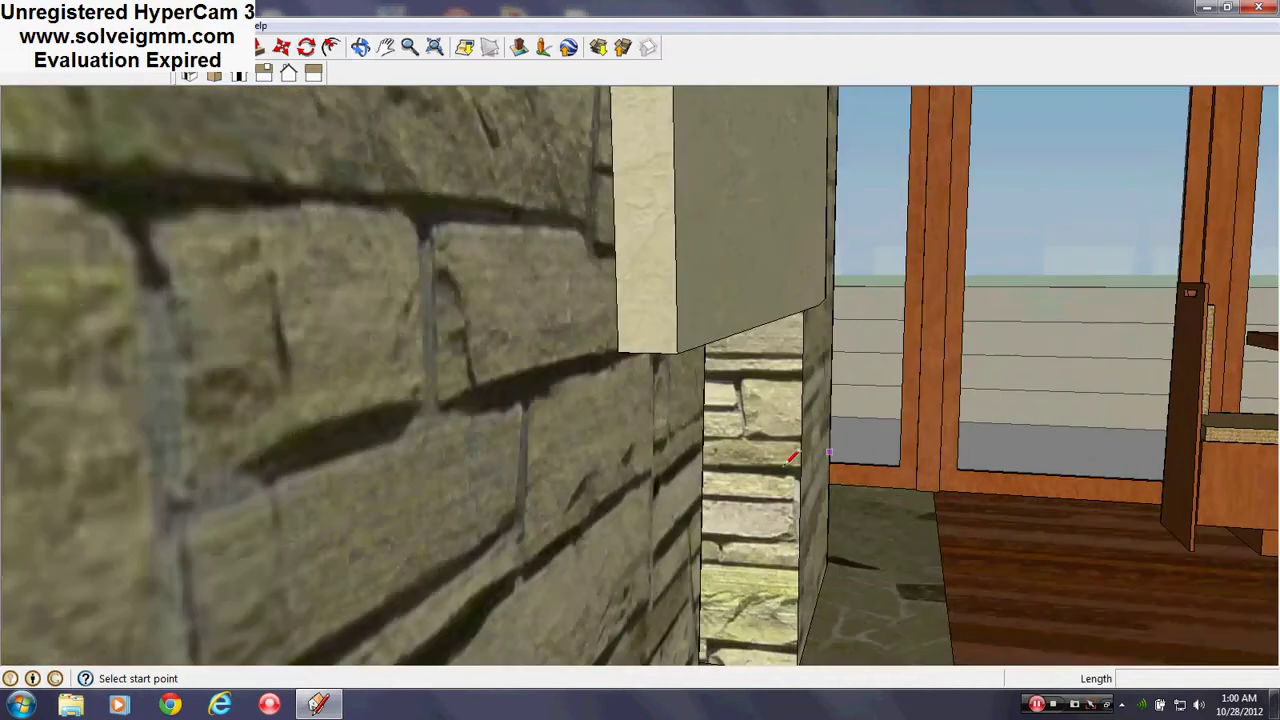
pyautogui.moveTo(788, 462); pyautogui.dragTo(374, 443, button='middle')
pyautogui.scroll(-4, 460, 450)
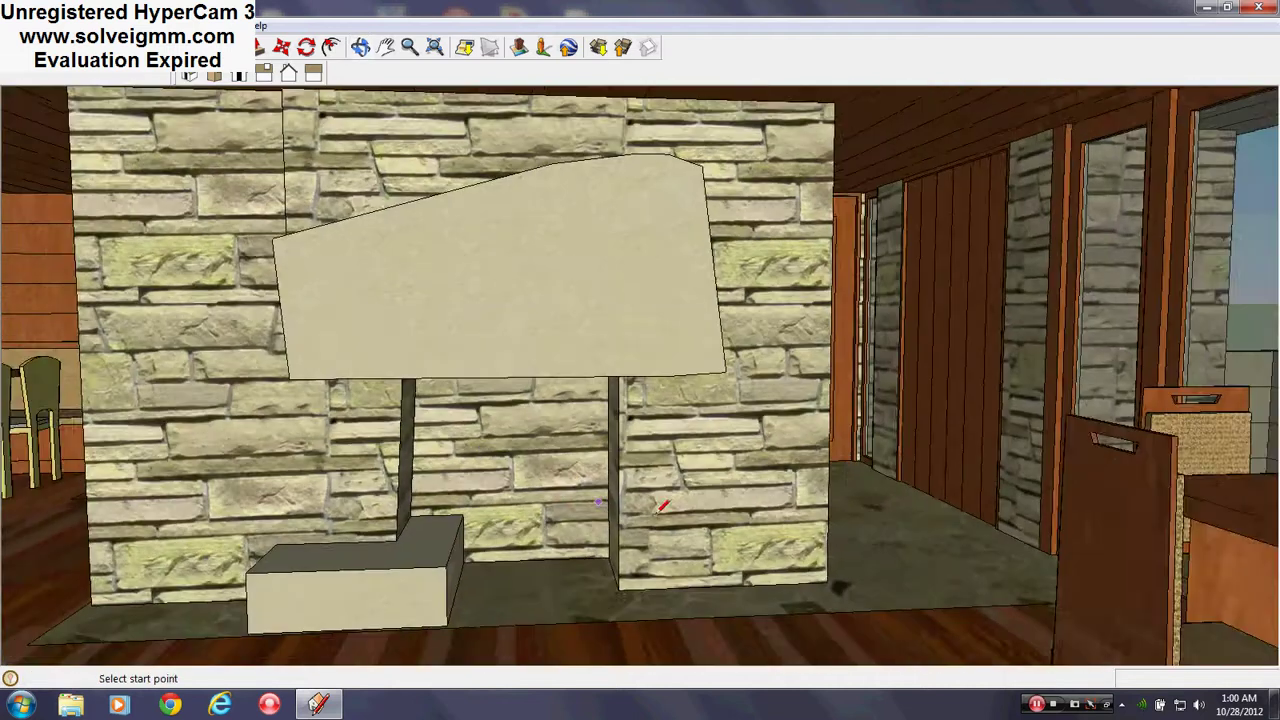
pyautogui.keyDown('shift'); pyautogui.moveTo(660, 508); pyautogui.dragTo(727, 537, button='middle'); pyautogui.keyUp('shift')
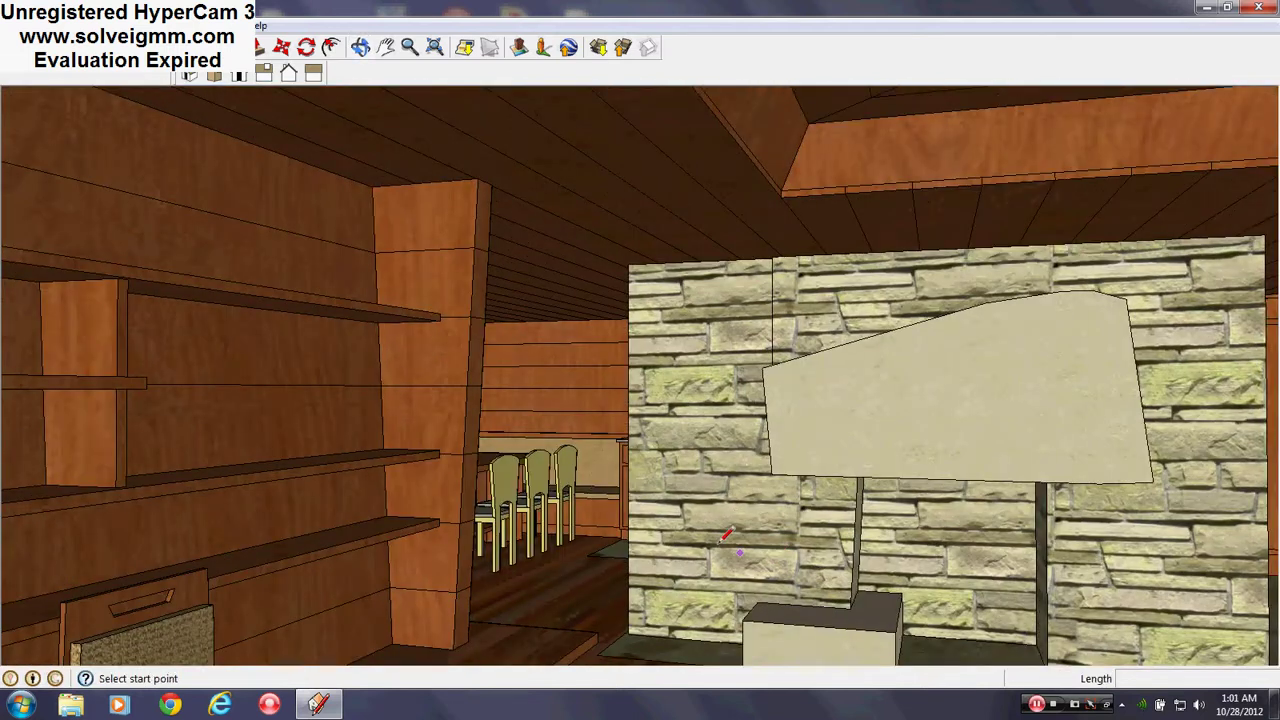
# Step: Examine the raised boarded ceiling recess above the living room and its corner above the wall and windows
pyautogui.moveTo(820, 296); pyautogui.dragTo(872, 197, button='middle')
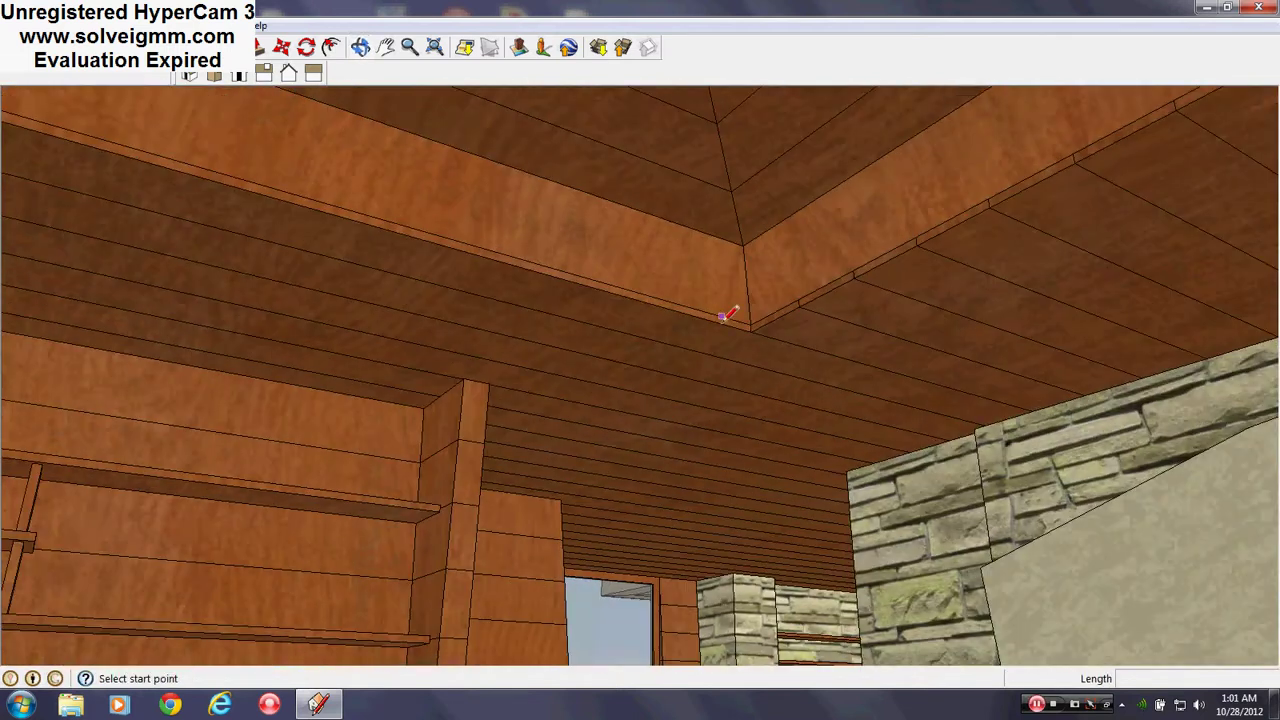
pyautogui.moveTo(733, 314); pyautogui.dragTo(380, 310, button='middle')
pyautogui.keyDown('shift'); pyautogui.moveTo(393, 360); pyautogui.dragTo(659, 333, button='middle'); pyautogui.keyUp('shift')
pyautogui.scroll(-3, 798, 312)
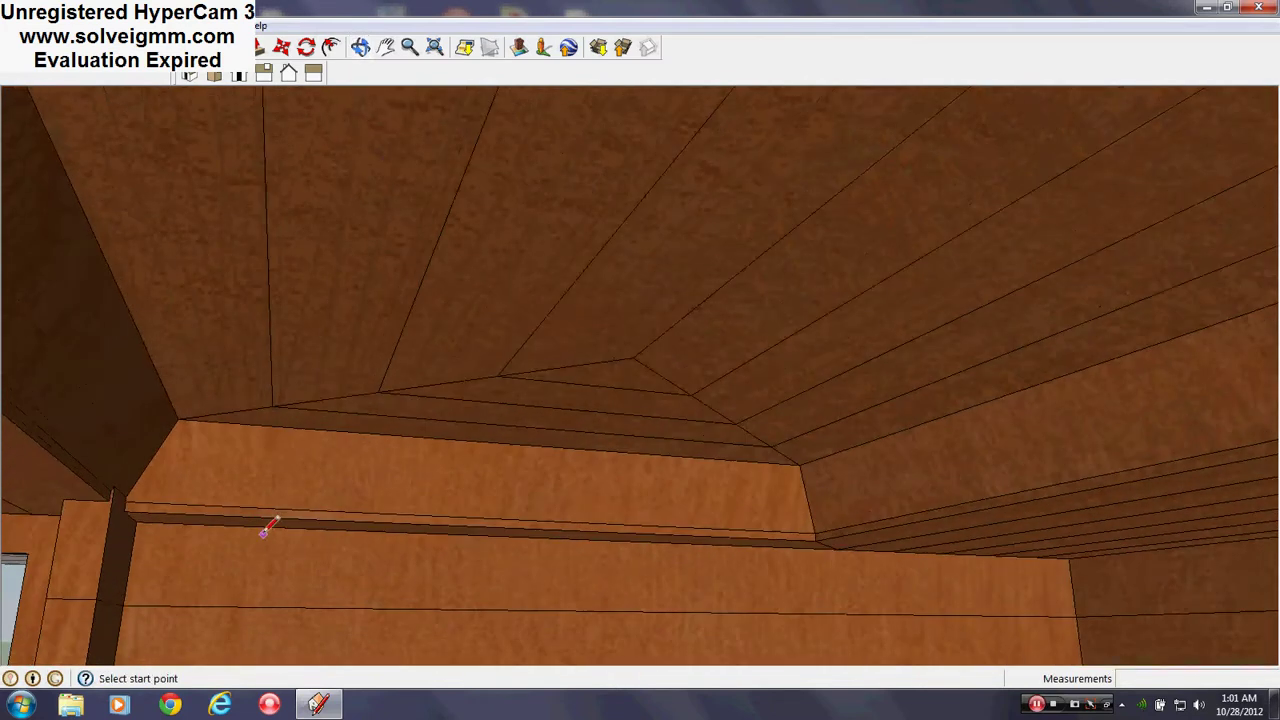
pyautogui.moveTo(268, 528); pyautogui.dragTo(120, 600, button='middle')
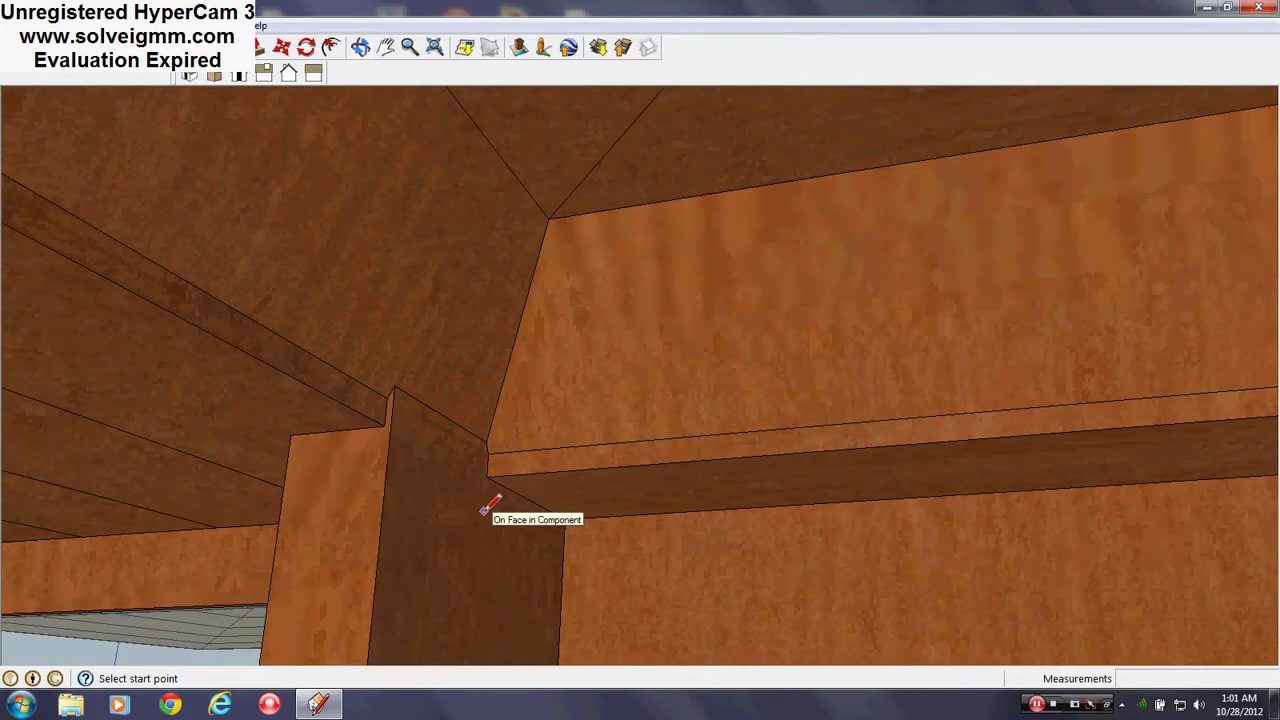
pyautogui.scroll(-2, 620, 372)
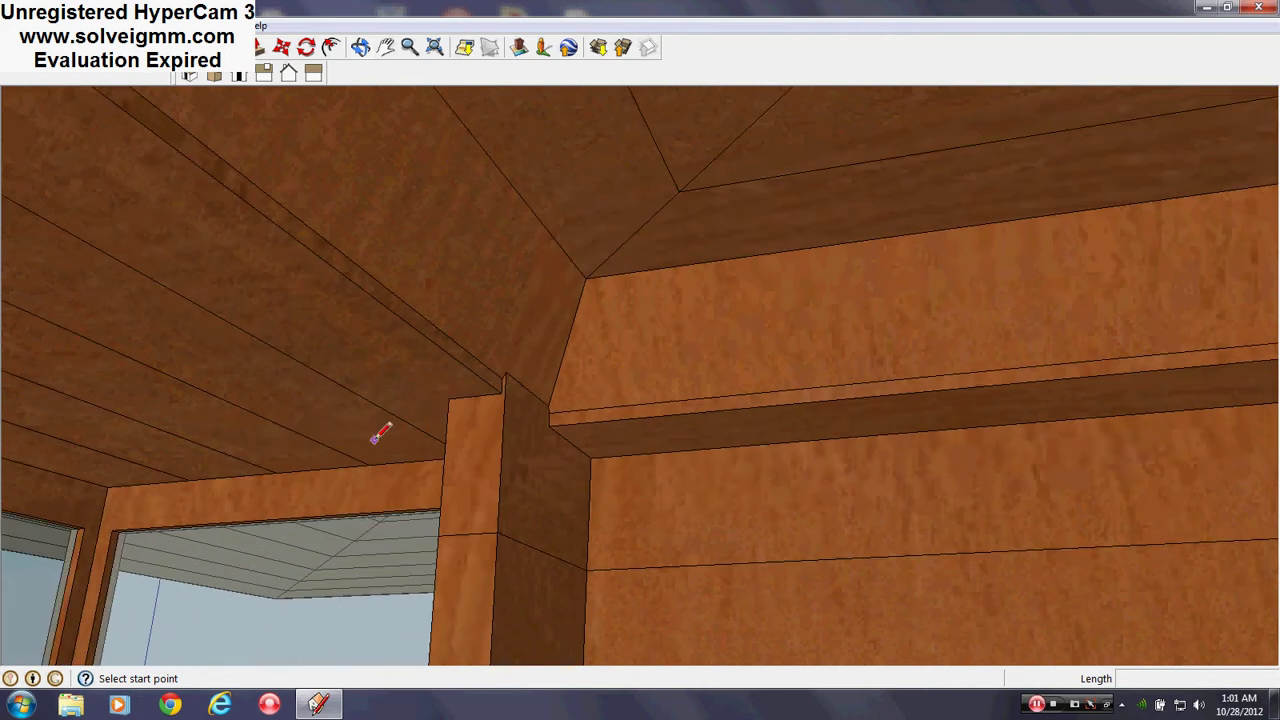
pyautogui.moveTo(376, 437); pyautogui.dragTo(588, 457, button='middle')
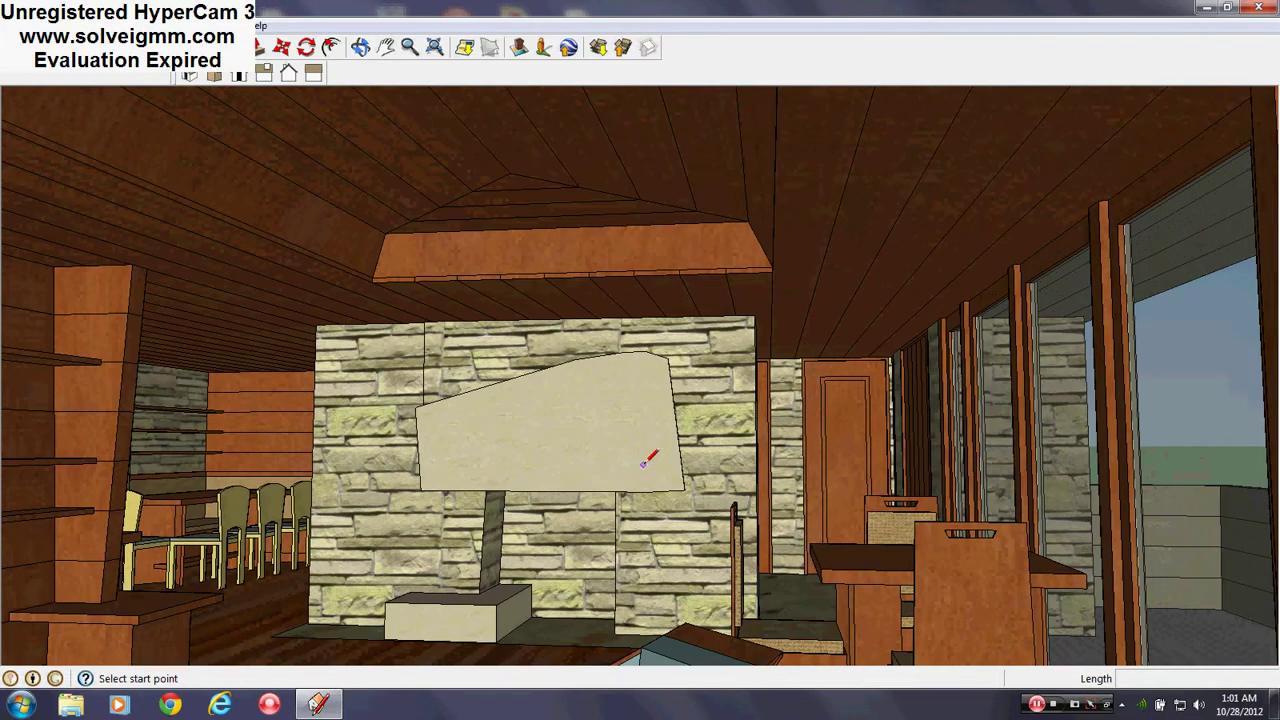
# Step: View the whole living room, with the stone fireplace, recessed ceiling, glazed wall and table with chairs
pyautogui.scroll(-1, 703, 477)
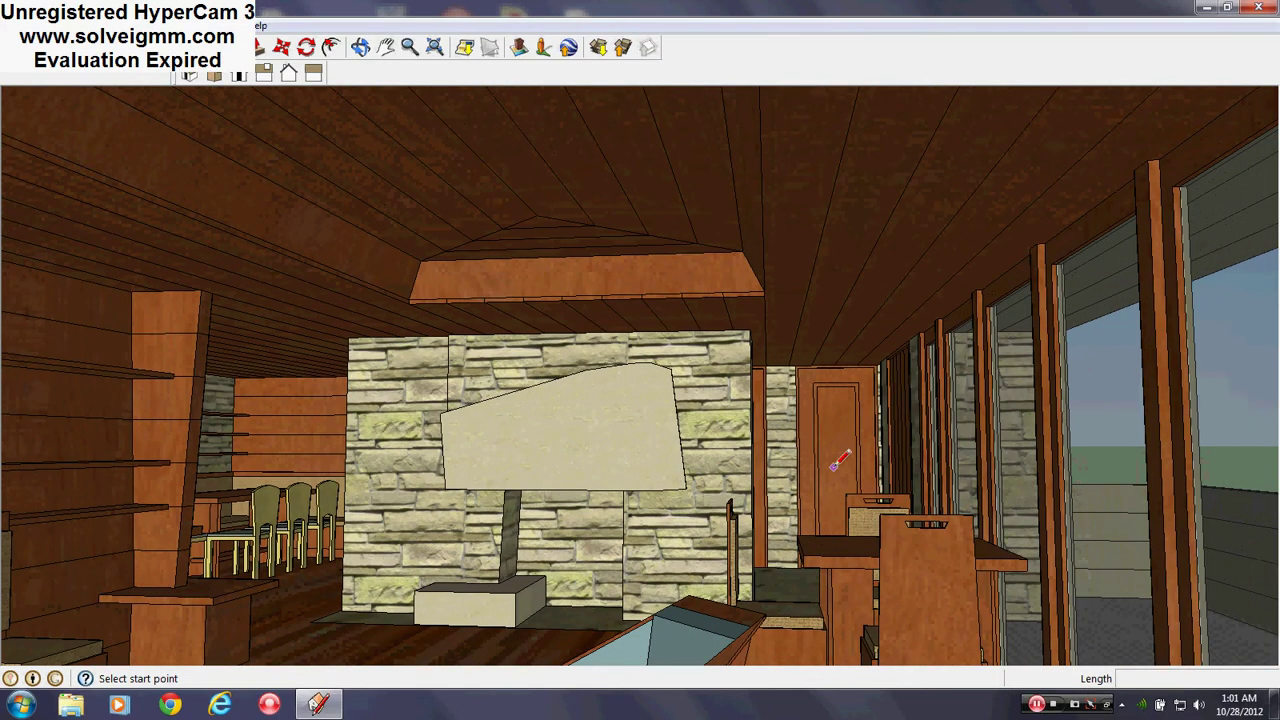
pyautogui.moveTo(757, 647); pyautogui.dragTo(840, 640, button='middle')
pyautogui.moveTo(590, 635); pyautogui.dragTo(664, 650, button='middle')
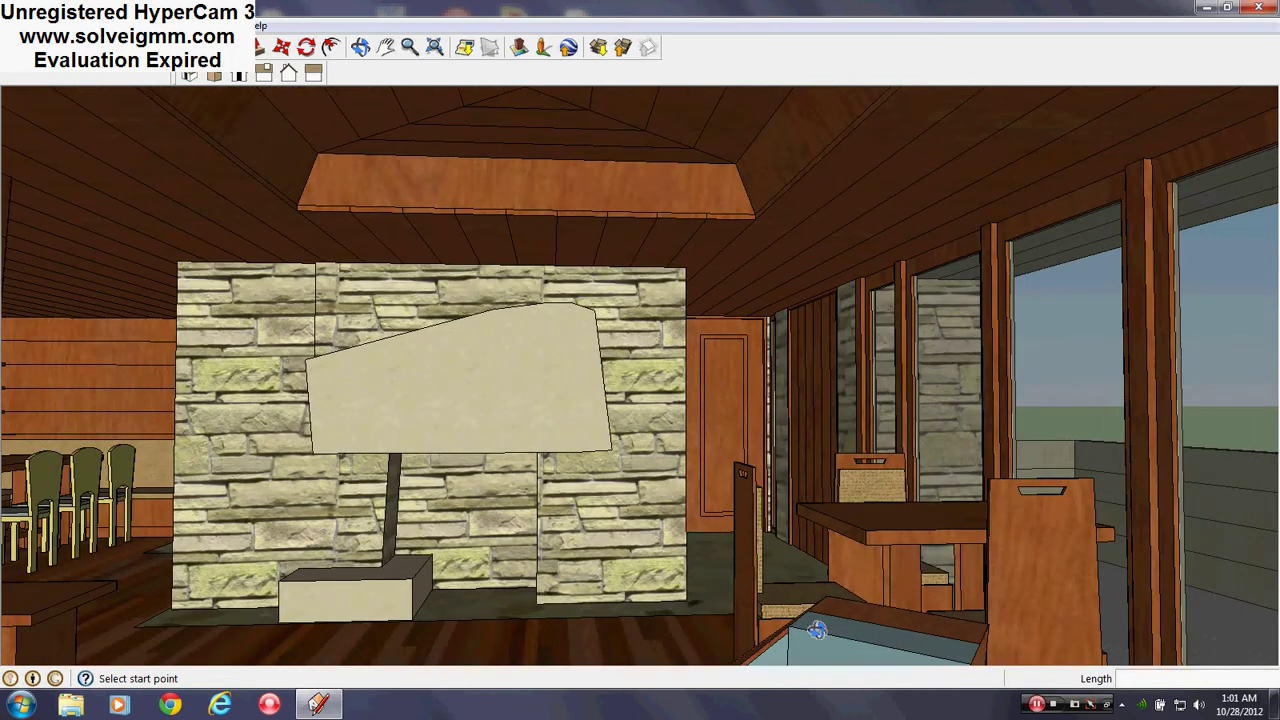
pyautogui.moveTo(808, 639); pyautogui.dragTo(800, 636, button='middle')
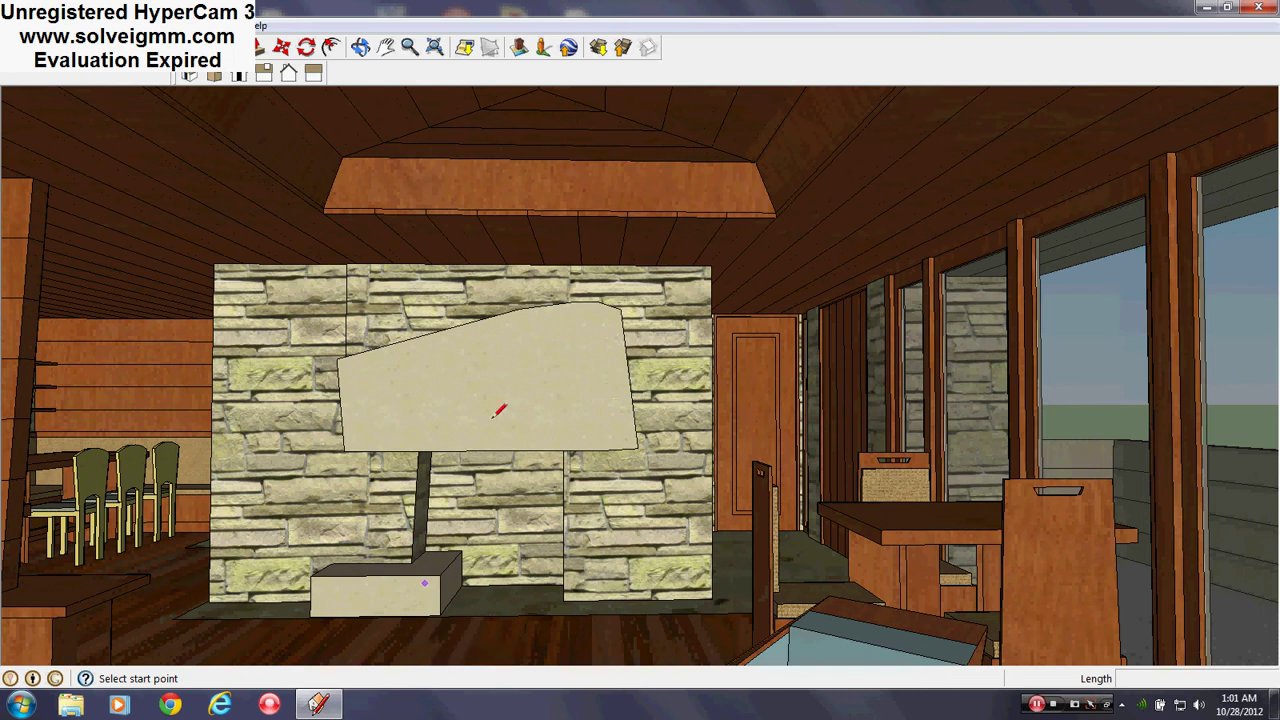
pyautogui.moveTo(570, 430); pyautogui.dragTo(557, 451, button='middle')
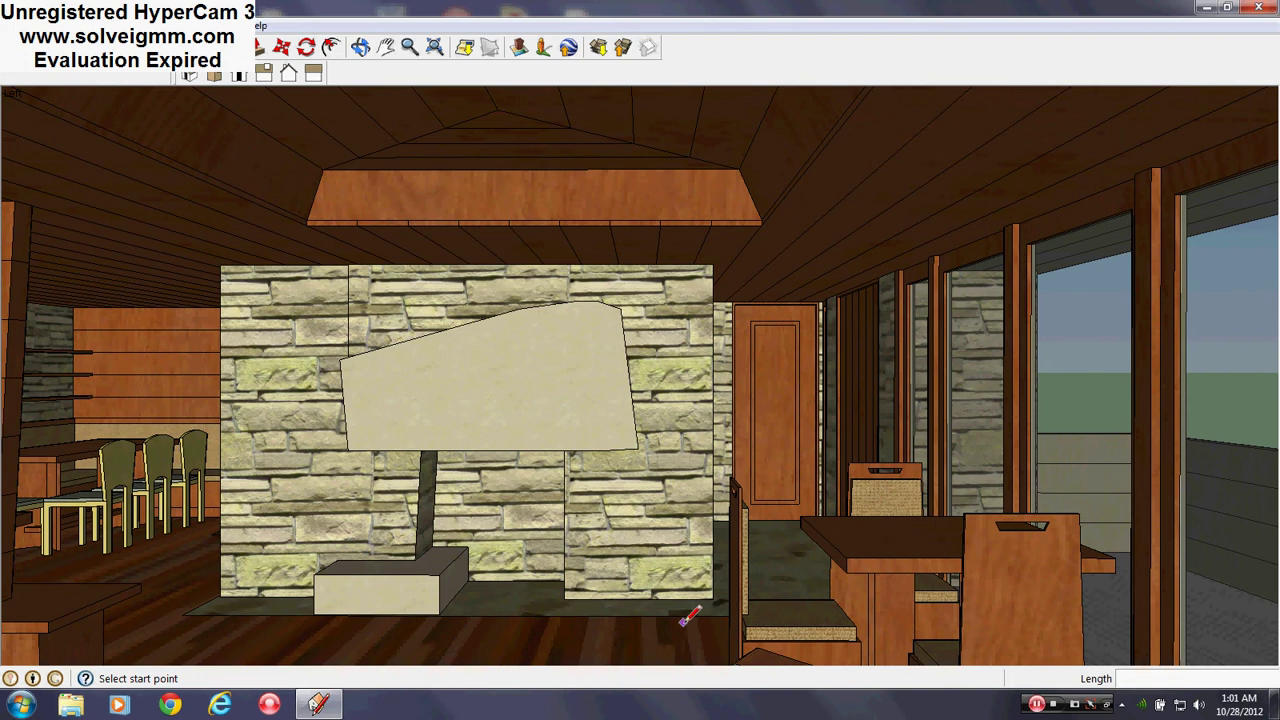
pyautogui.moveTo(658, 562); pyautogui.dragTo(594, 557, button='middle')
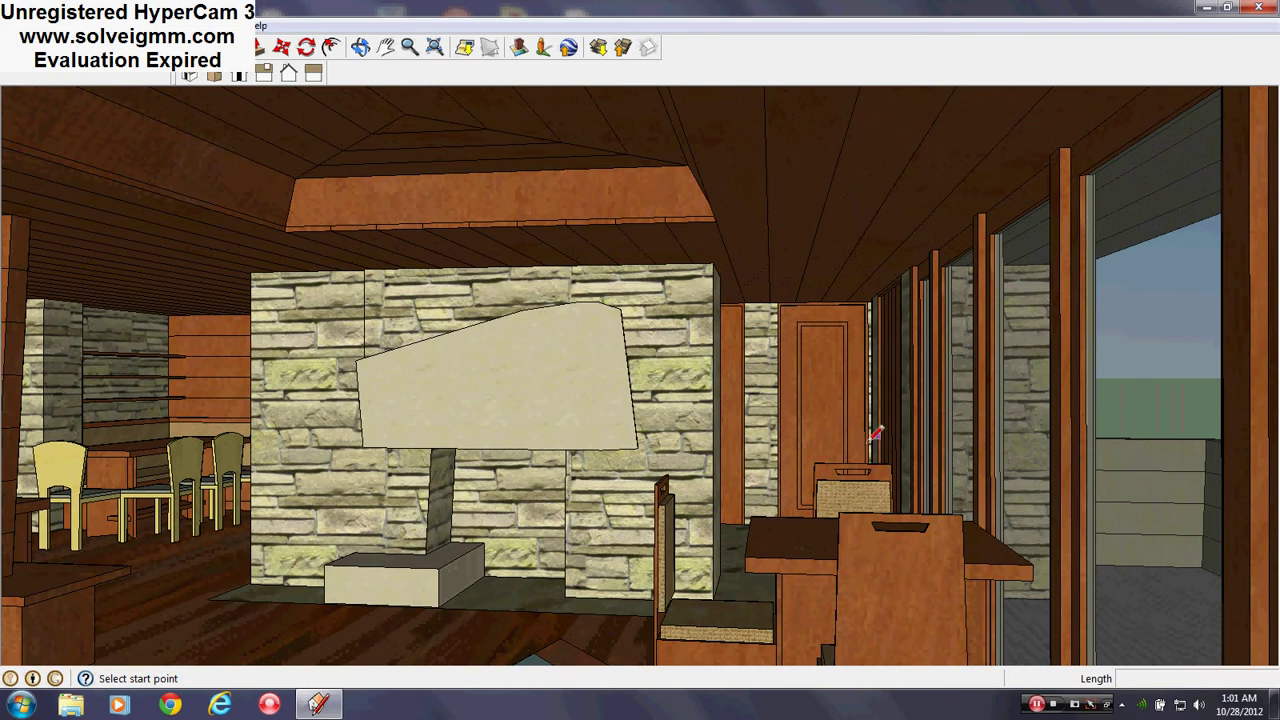
pyautogui.moveTo(722, 376); pyautogui.dragTo(686, 405, button='middle')
# Step: Pass the fireplace to the panelled door, leave the house there and view the whole building from outside
pyautogui.scroll(6, 790, 428)
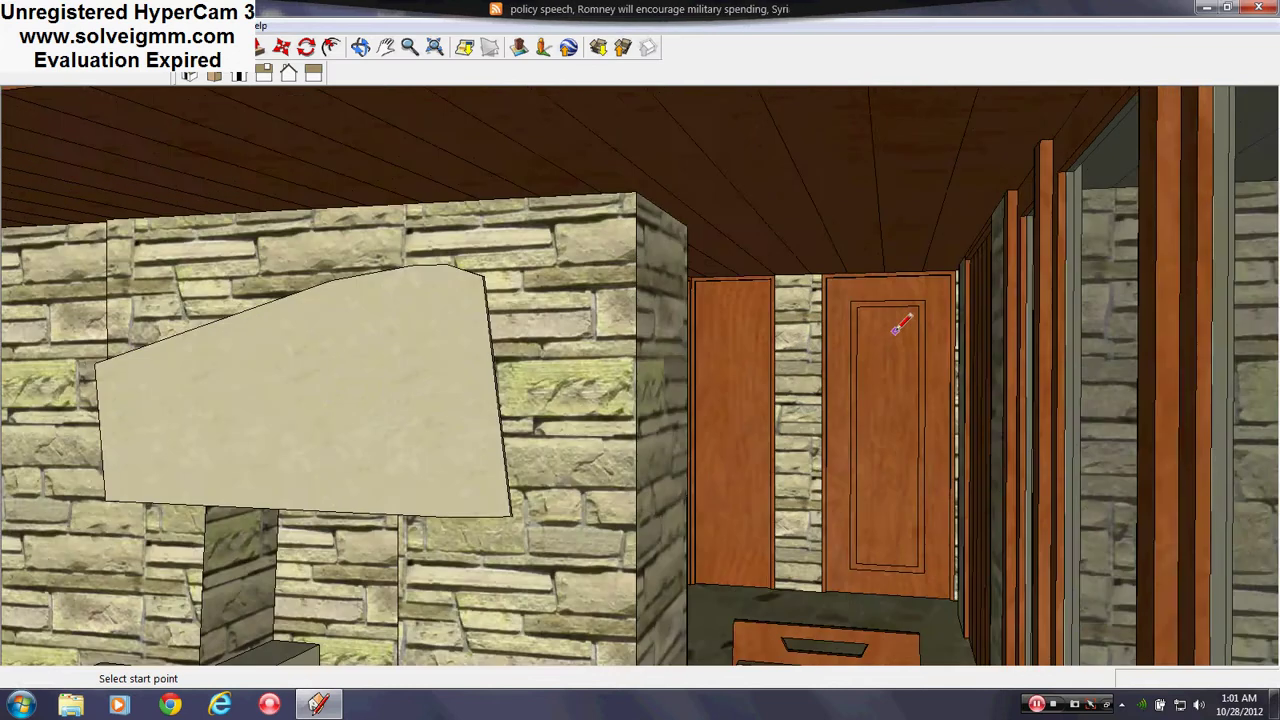
pyautogui.scroll(5, 788, 432)
pyautogui.moveTo(682, 403); pyautogui.dragTo(449, 414, button='middle')
pyautogui.scroll(-5, 457, 409)
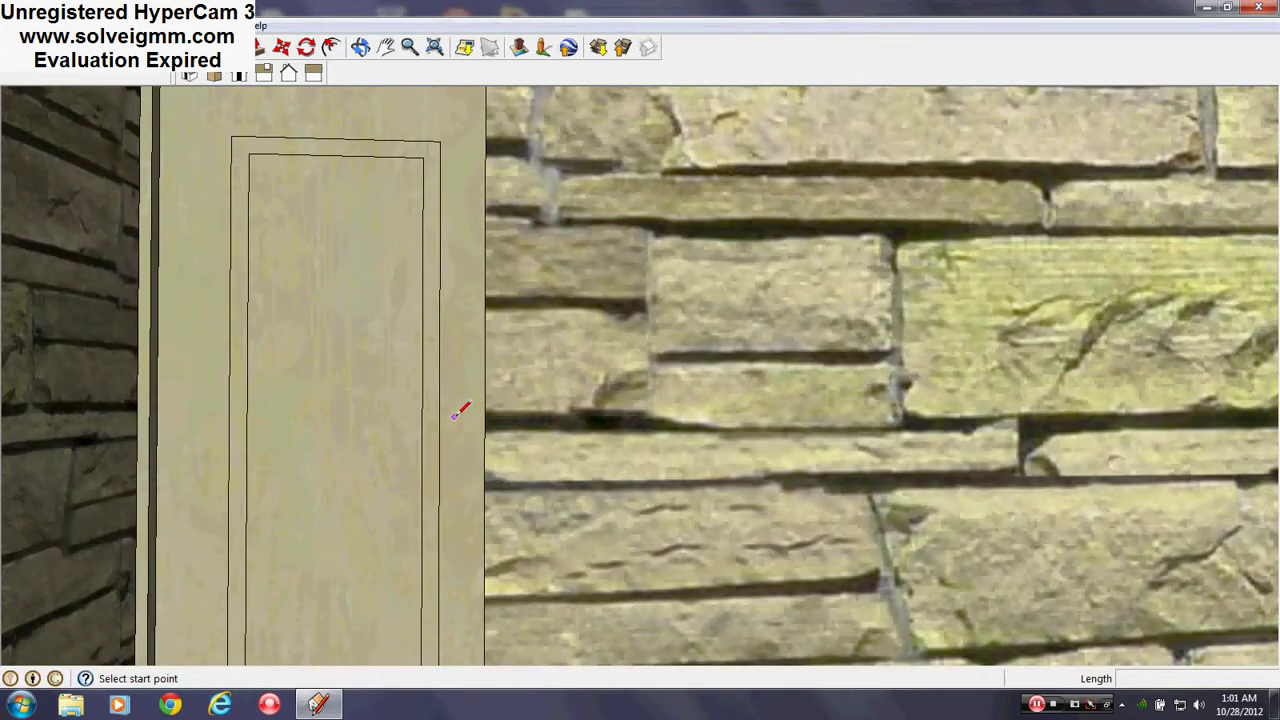
pyautogui.scroll(-8, 460, 412)
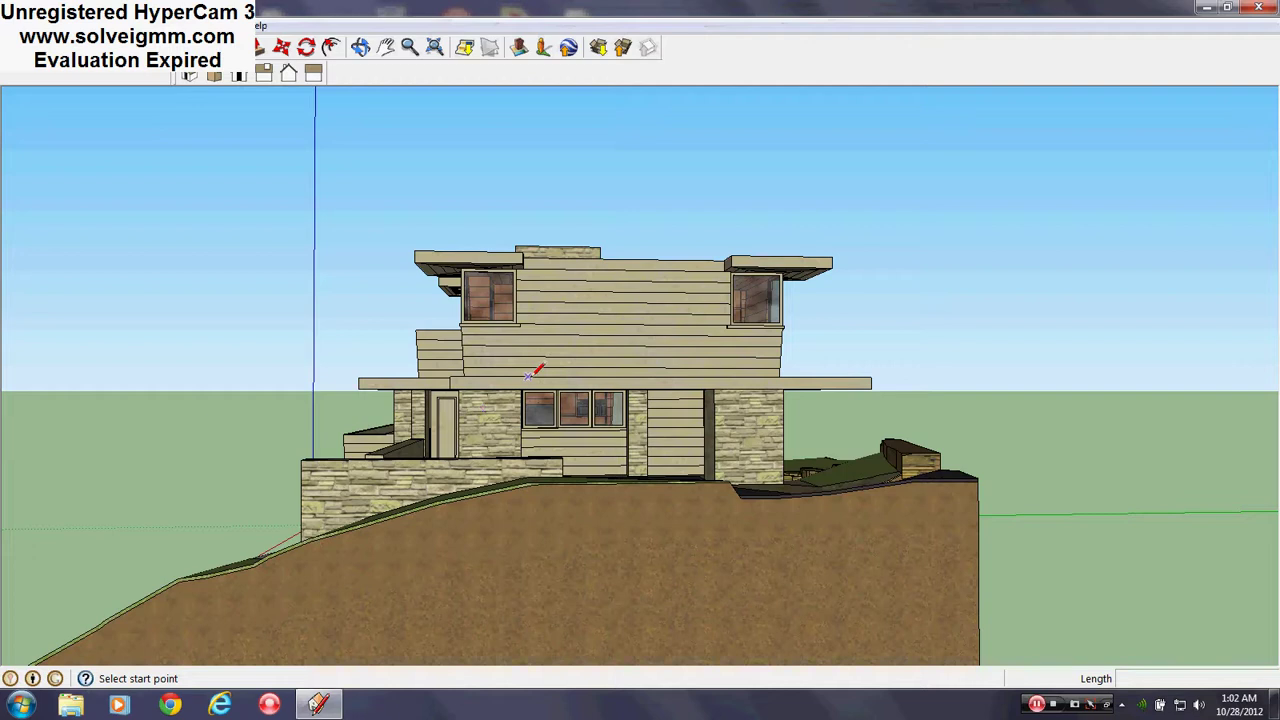
pyautogui.moveTo(534, 366); pyautogui.dragTo(905, 480, button='middle')
pyautogui.scroll(-3, 1094, 523)
pyautogui.scroll(5, 846, 457)
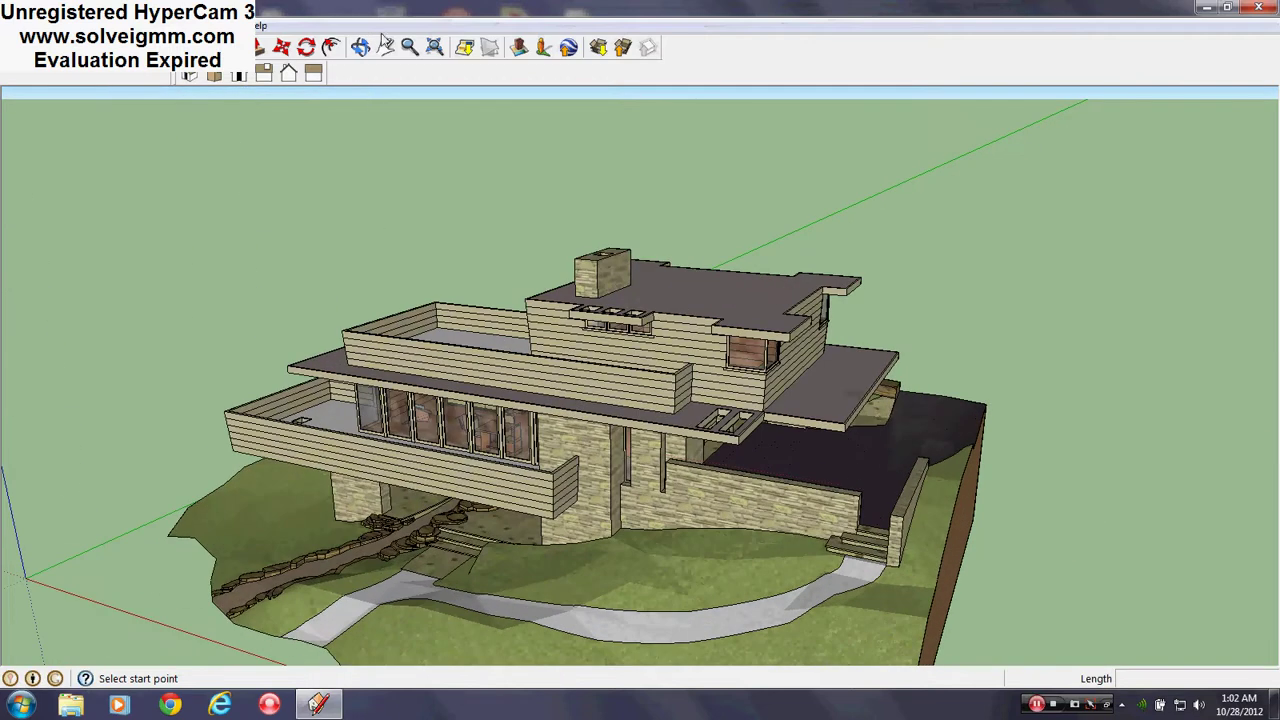
# Step: Open the layer list, hide the Land and Roof layers, and make both visible again
pyautogui.click(228, 25)
pyautogui.click(260, 148)
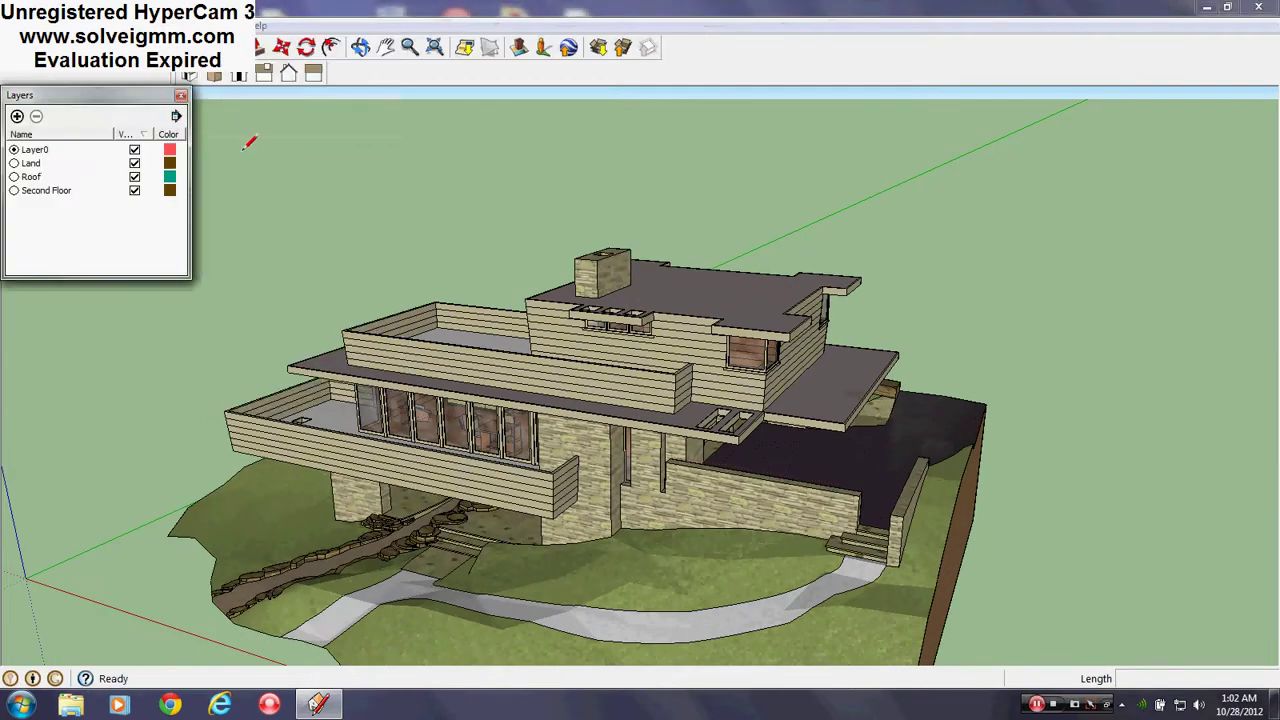
pyautogui.click(134, 163)
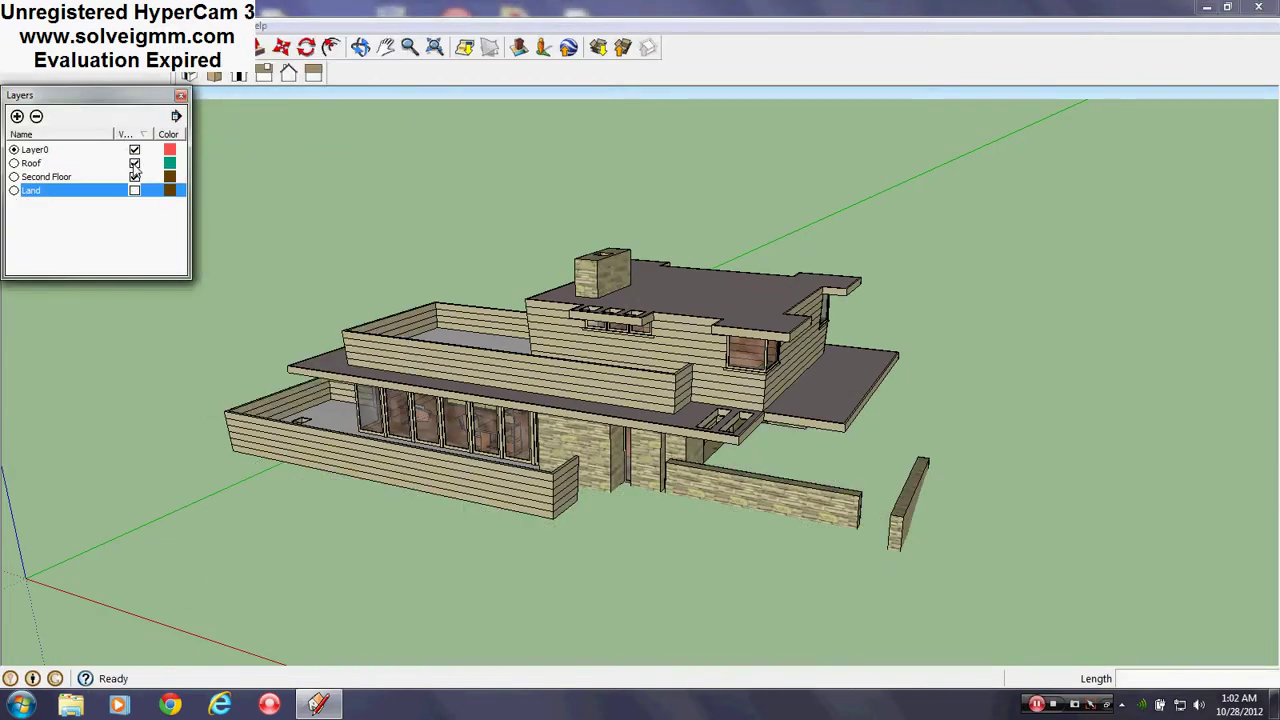
pyautogui.click(134, 165)
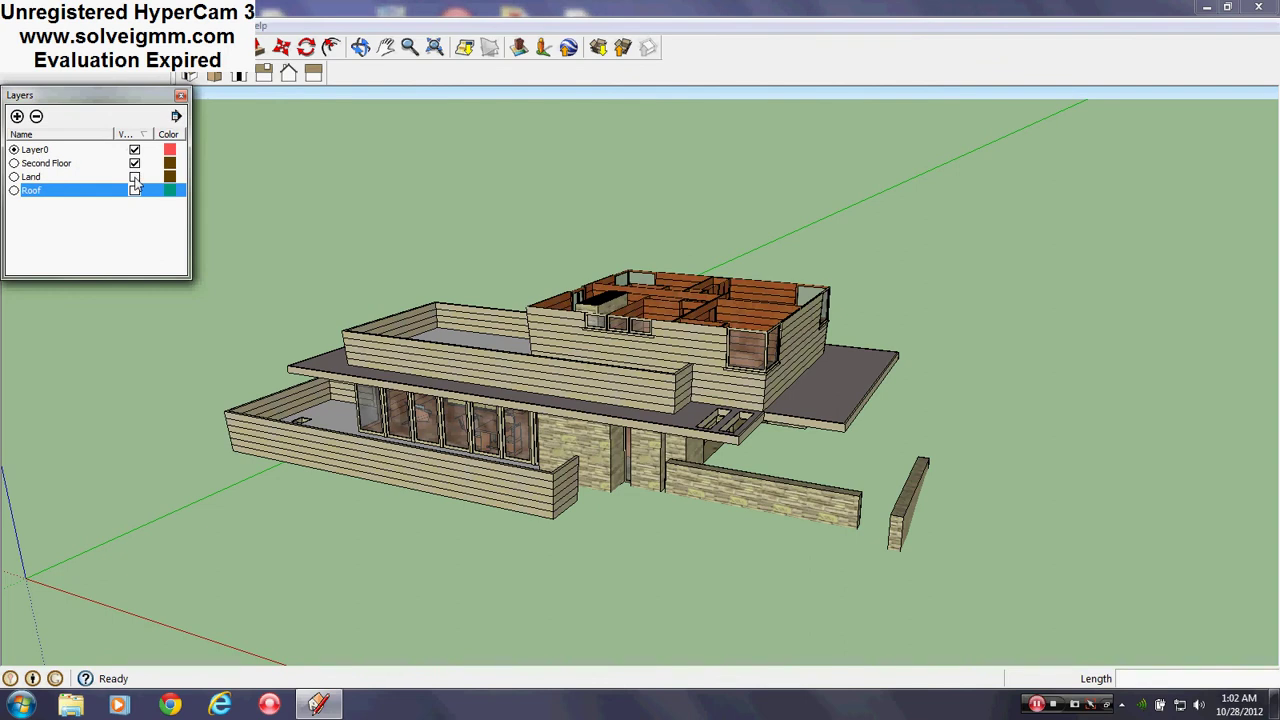
pyautogui.click(134, 177)
pyautogui.click(134, 191)
# Step: Explode the component containing the whole house and its land
pyautogui.moveTo(678, 440); pyautogui.dragTo(638, 408, button='middle')
pyautogui.scroll(-3, 637, 407)
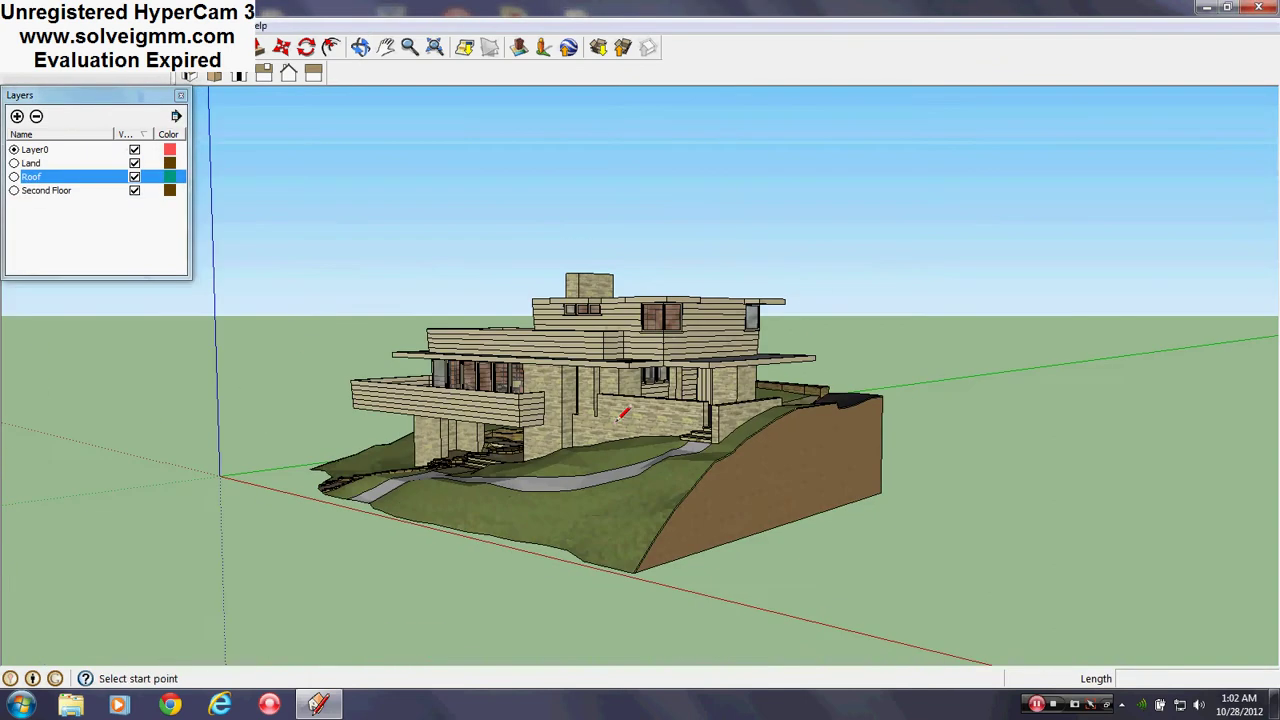
pyautogui.rightClick(614, 436)
pyautogui.click(690, 157)
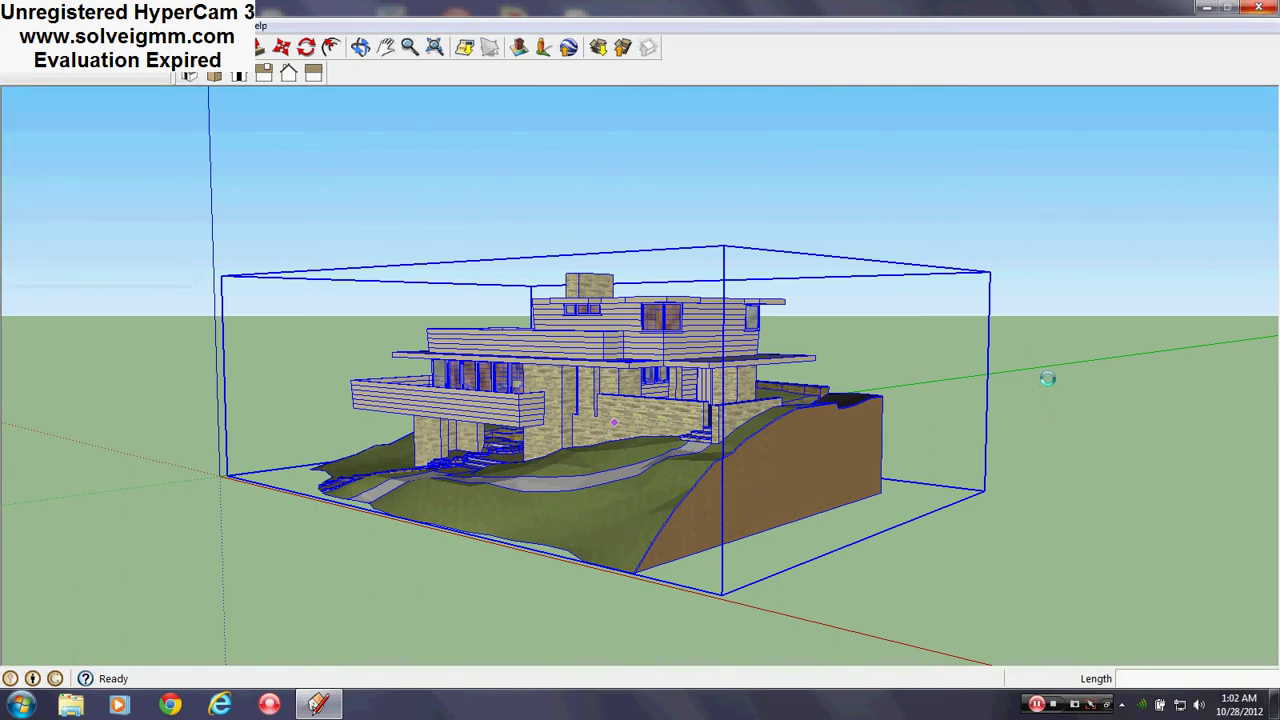
pyautogui.press('l')
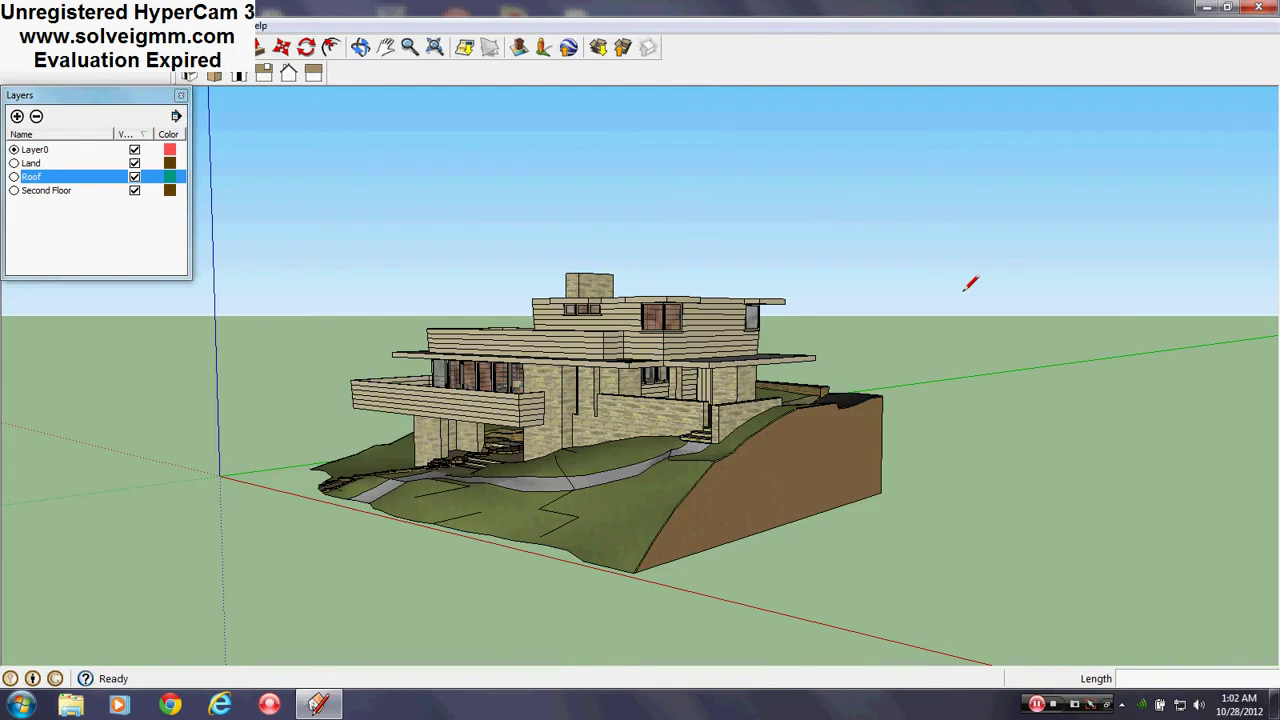
# Step: Inspect the exploded house and terrain from above, hide the Land layer and show it again
pyautogui.moveTo(623, 400); pyautogui.dragTo(666, 606, button='middle')
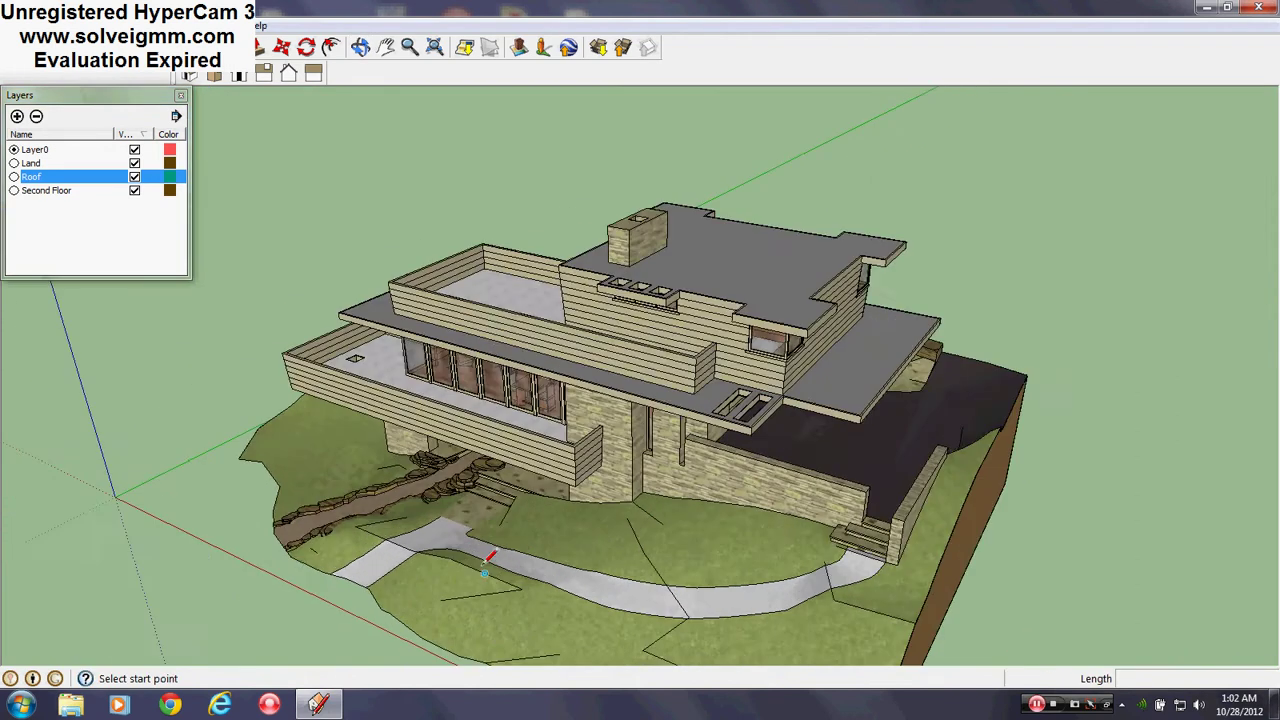
pyautogui.scroll(2, 487, 560)
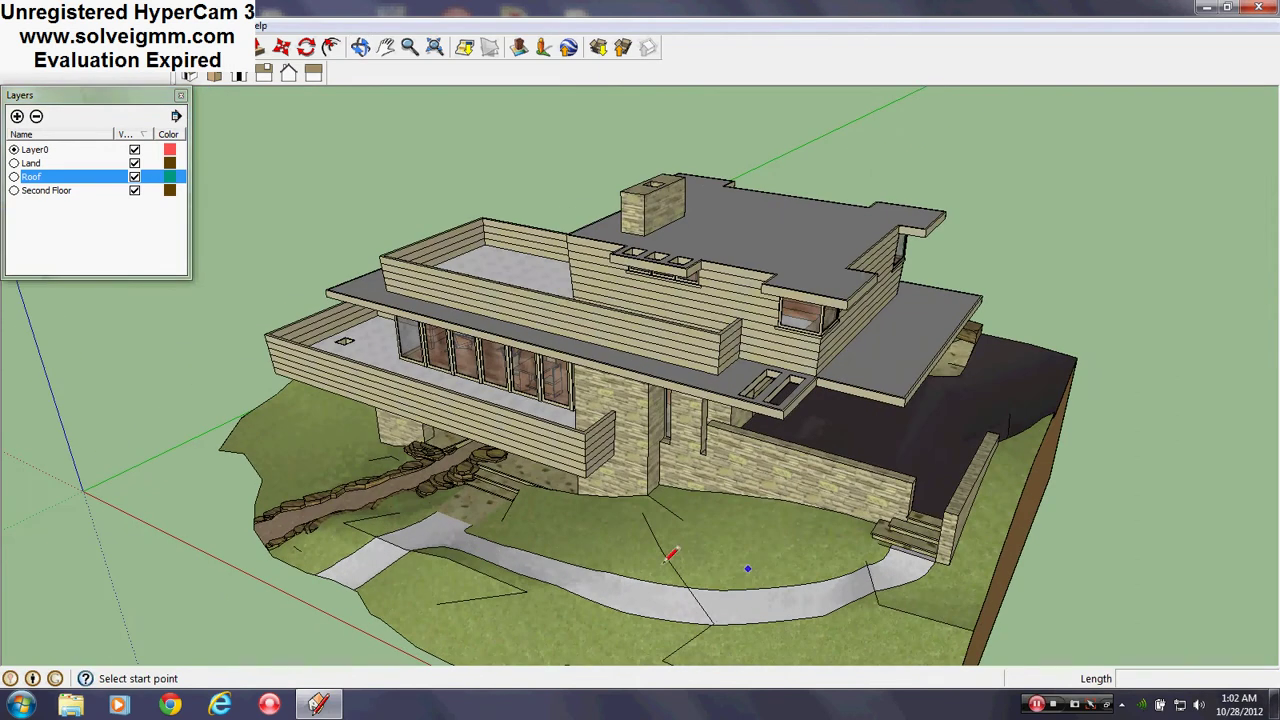
pyautogui.moveTo(866, 555)
pyautogui.mouseDown(button='middle')
pyautogui.moveTo(814, 463)
pyautogui.moveTo(705, 526)
pyautogui.moveTo(1108, 625)
pyautogui.moveTo(1123, 657)
pyautogui.moveTo(950, 540)
pyautogui.mouseUp(button='middle')
pyautogui.scroll(2, 720, 470)
pyautogui.moveTo(720, 470)
pyautogui.mouseDown(button='middle')
pyautogui.moveTo(543, 447)
pyautogui.moveTo(657, 243)
pyautogui.moveTo(658, 218)
pyautogui.mouseUp(button='middle')
pyautogui.scroll(-2, 560, 436)
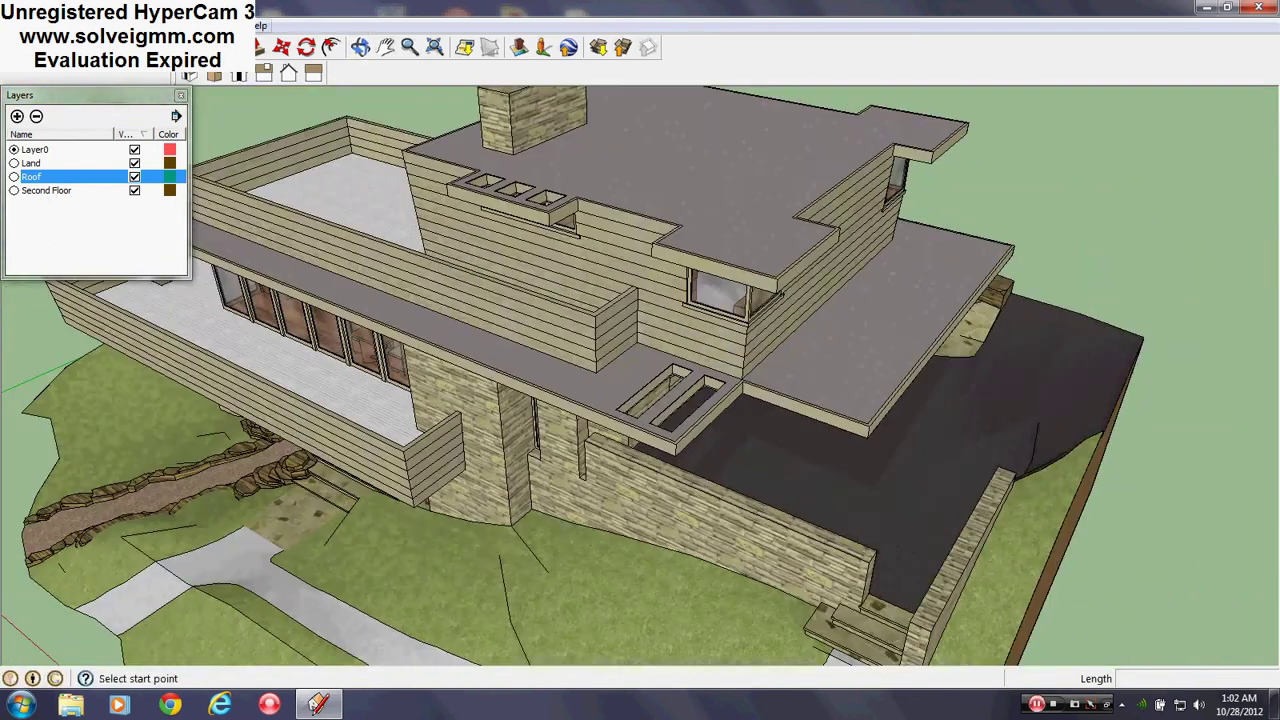
pyautogui.click(136, 163)
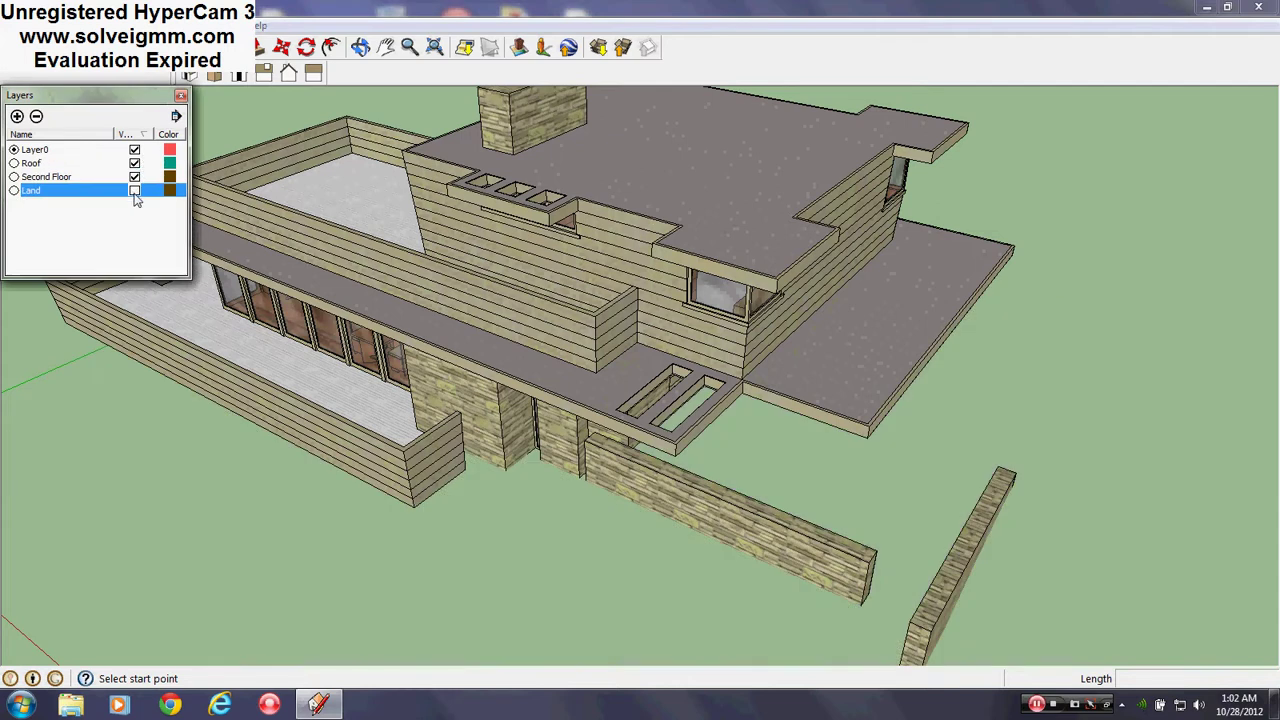
pyautogui.click(135, 191)
# Step: Hide the Roof layer and view the open upper floor from directly above
pyautogui.scroll(-3, 810, 430)
pyautogui.scroll(6, 720, 420)
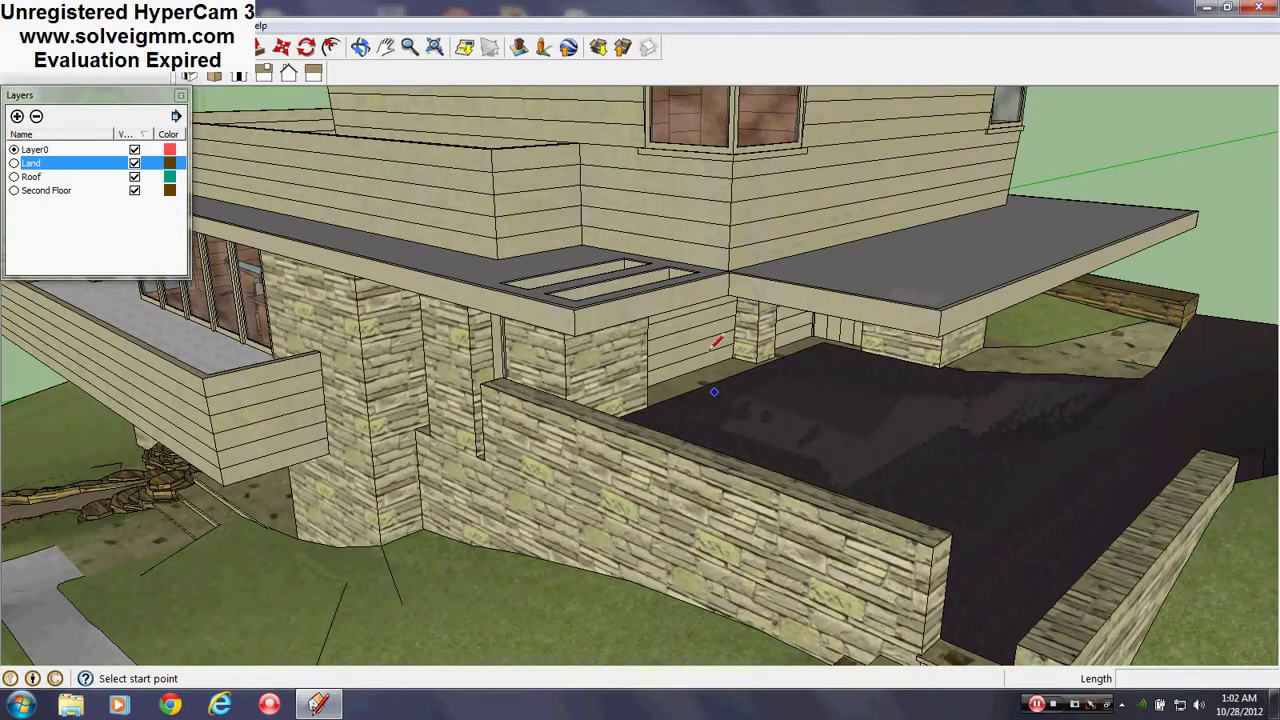
pyautogui.scroll(-4, 714, 344)
pyautogui.scroll(2, 620, 342)
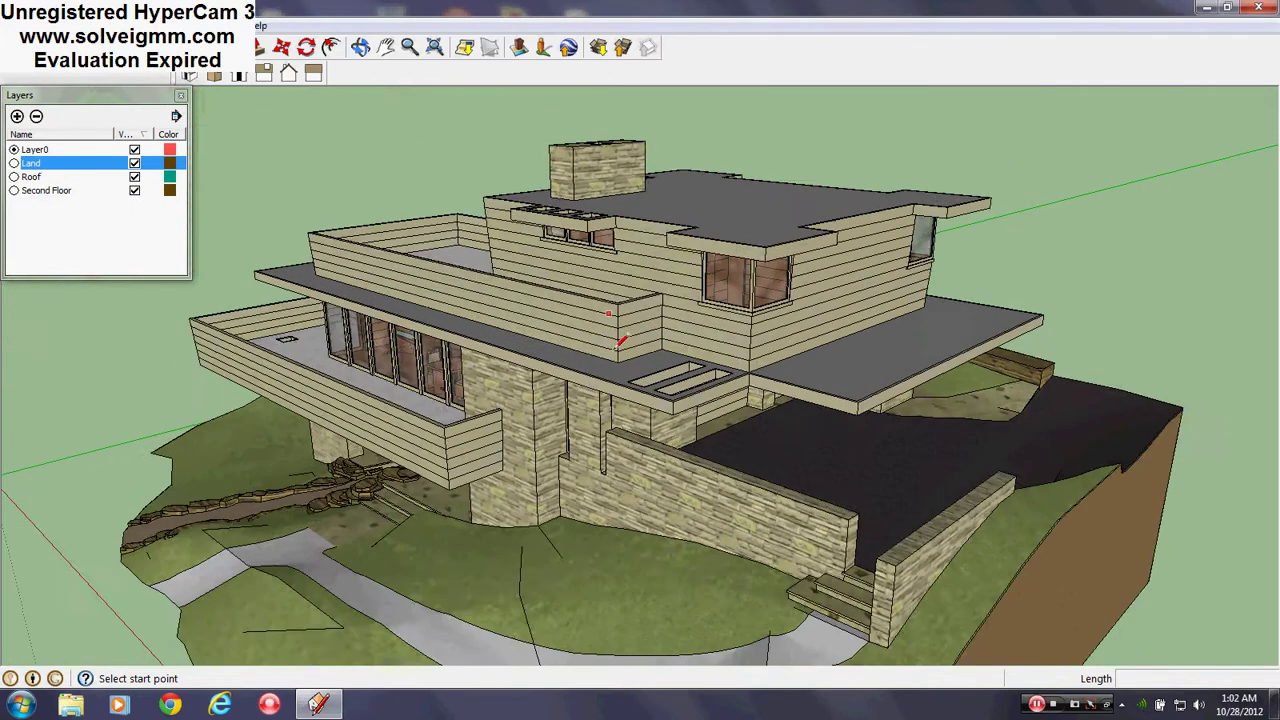
pyautogui.scroll(1, 620, 342)
pyautogui.scroll(1, 634, 363)
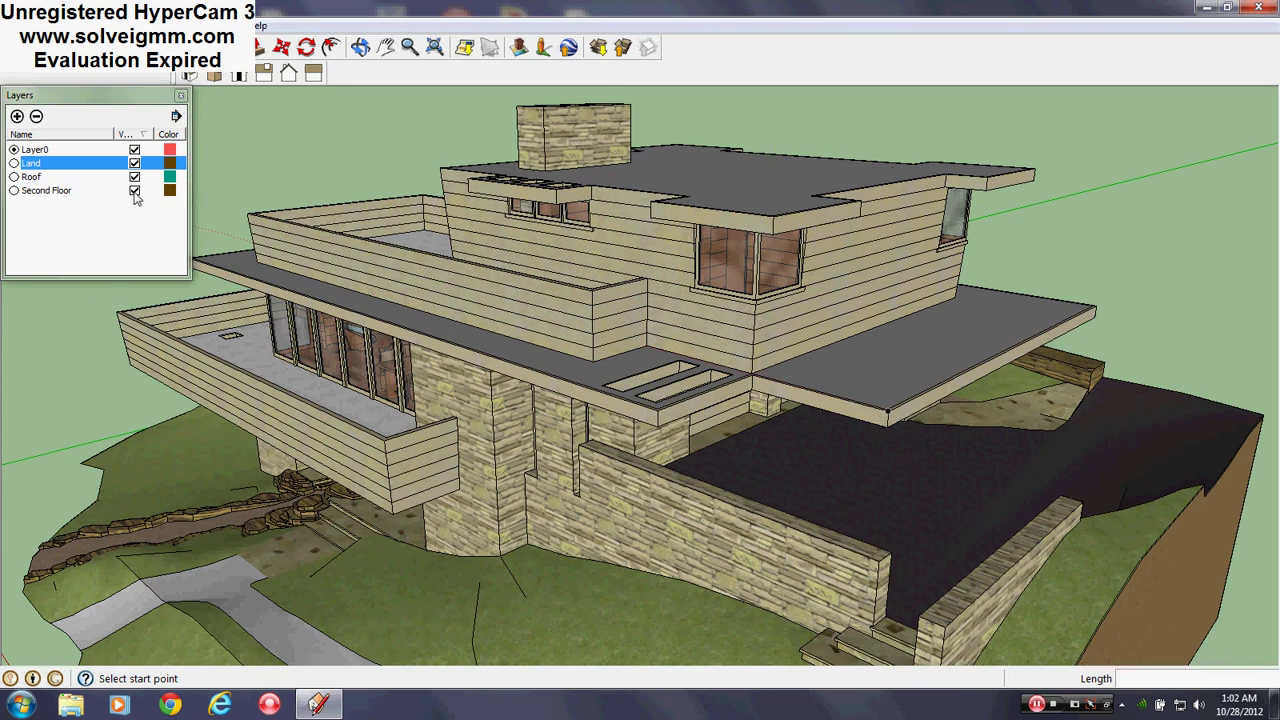
pyautogui.click(135, 178)
pyautogui.moveTo(581, 265); pyautogui.dragTo(603, 532, button='middle')
pyautogui.moveTo(631, 473); pyautogui.dragTo(866, 584, button='middle')
pyautogui.moveTo(676, 190); pyautogui.dragTo(699, 293, button='middle')
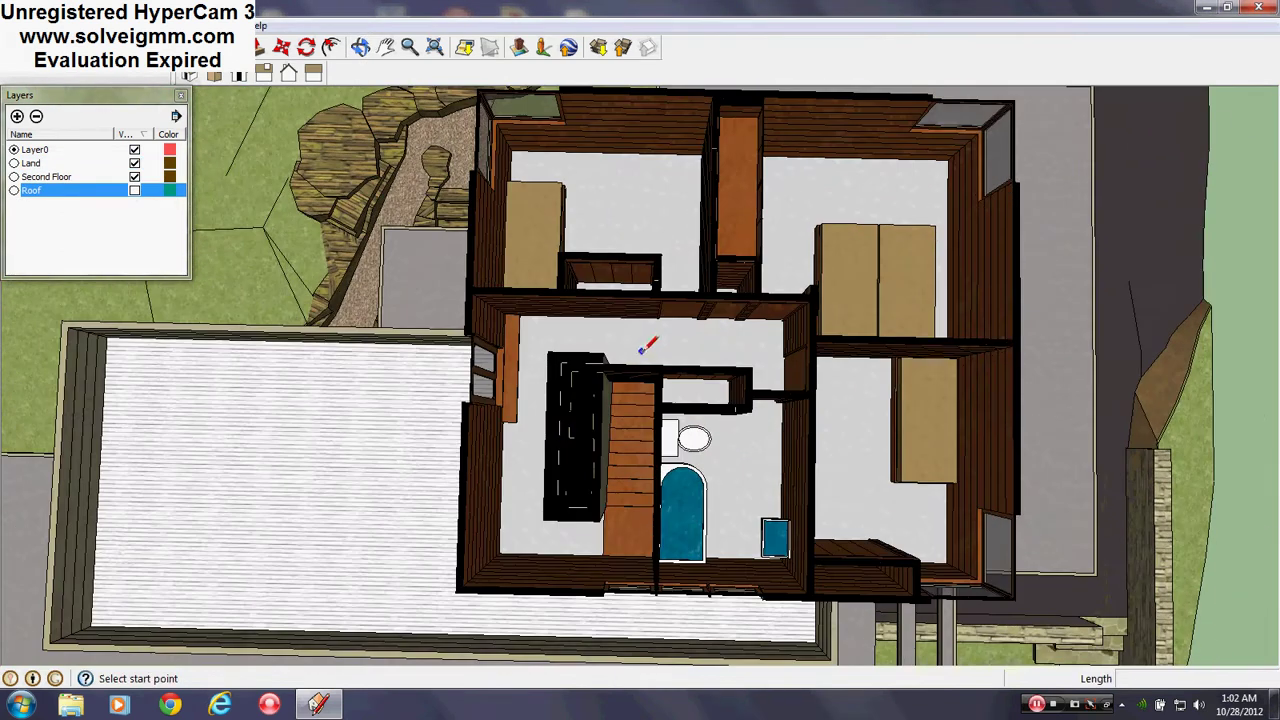
# Step: Inspect the bedrooms, hallway, stairs, chimney and bathroom of the open upper floor from several angles above
pyautogui.moveTo(641, 350); pyautogui.dragTo(682, 318, button='middle')
pyautogui.moveTo(662, 374); pyautogui.dragTo(352, 322, button='middle')
pyautogui.scroll(2, 352, 322)
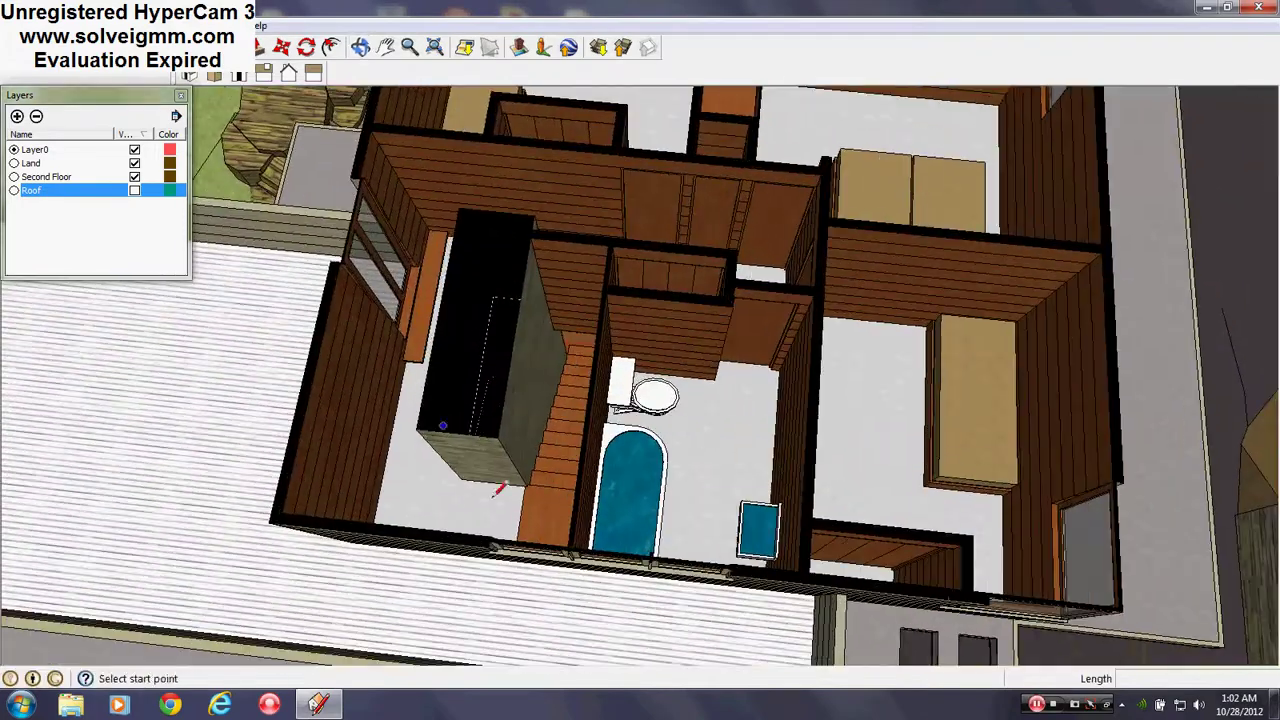
pyautogui.moveTo(482, 498); pyautogui.dragTo(602, 581, button='middle')
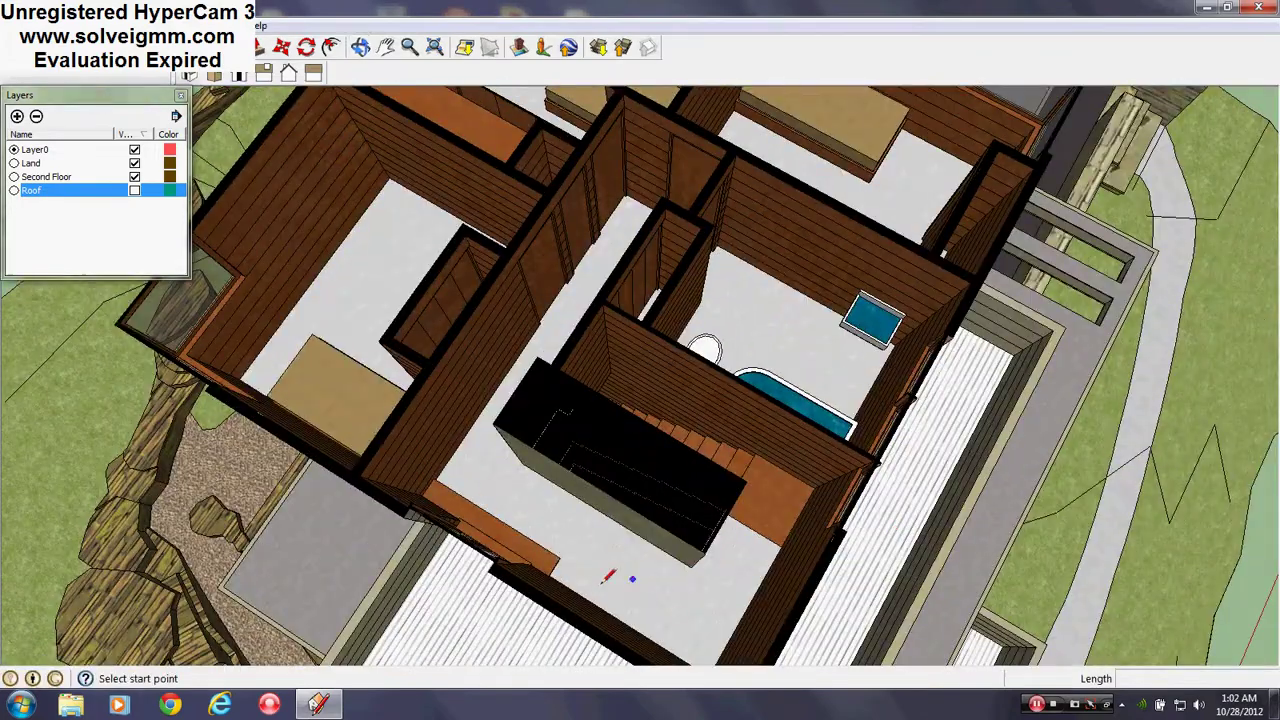
pyautogui.scroll(1, 498, 522)
pyautogui.scroll(-4, 645, 569)
pyautogui.moveTo(498, 522)
pyautogui.mouseDown(button='middle')
pyautogui.moveTo(645, 569)
pyautogui.moveTo(588, 396)
pyautogui.mouseUp(button='middle')
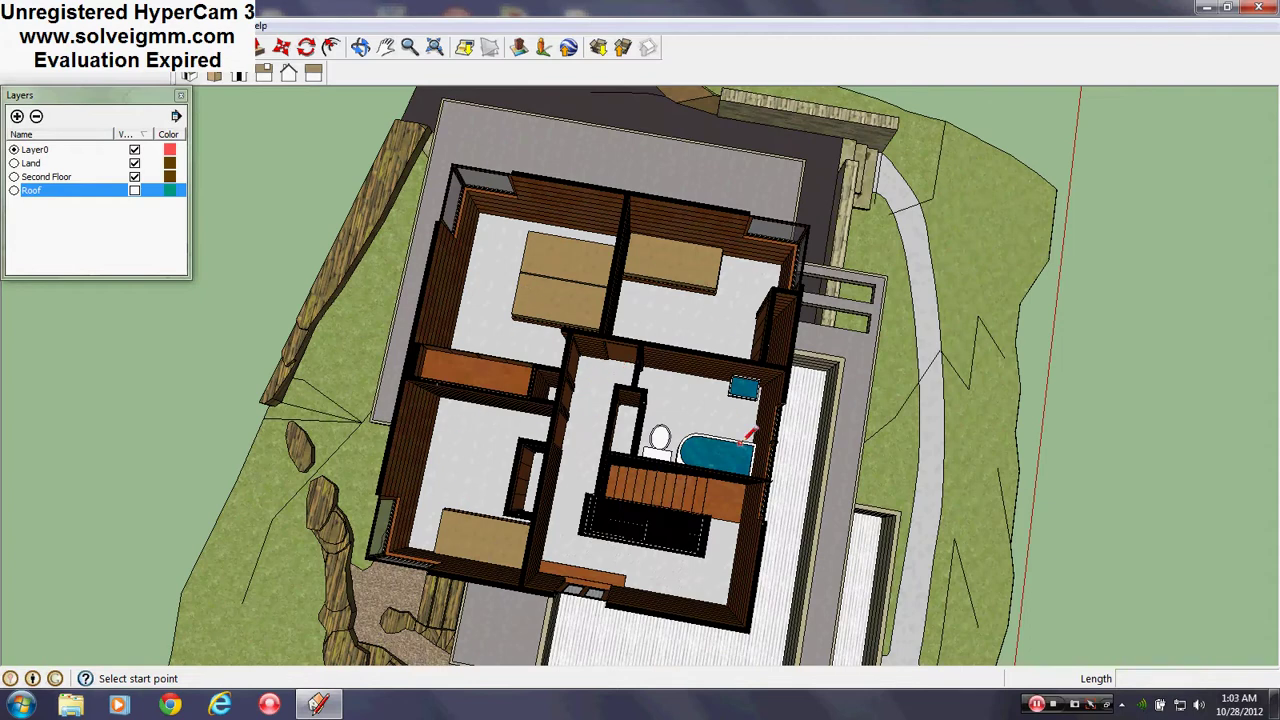
# Step: Examine the upper-floor bedrooms, their built-in closets and the adjoining bathroom from above
pyautogui.scroll(2, 740, 443)
pyautogui.moveTo(740, 443); pyautogui.dragTo(225, 340, button='middle')
pyautogui.moveTo(654, 528); pyautogui.dragTo(912, 398, button='middle')
pyautogui.scroll(3, 573, 393)
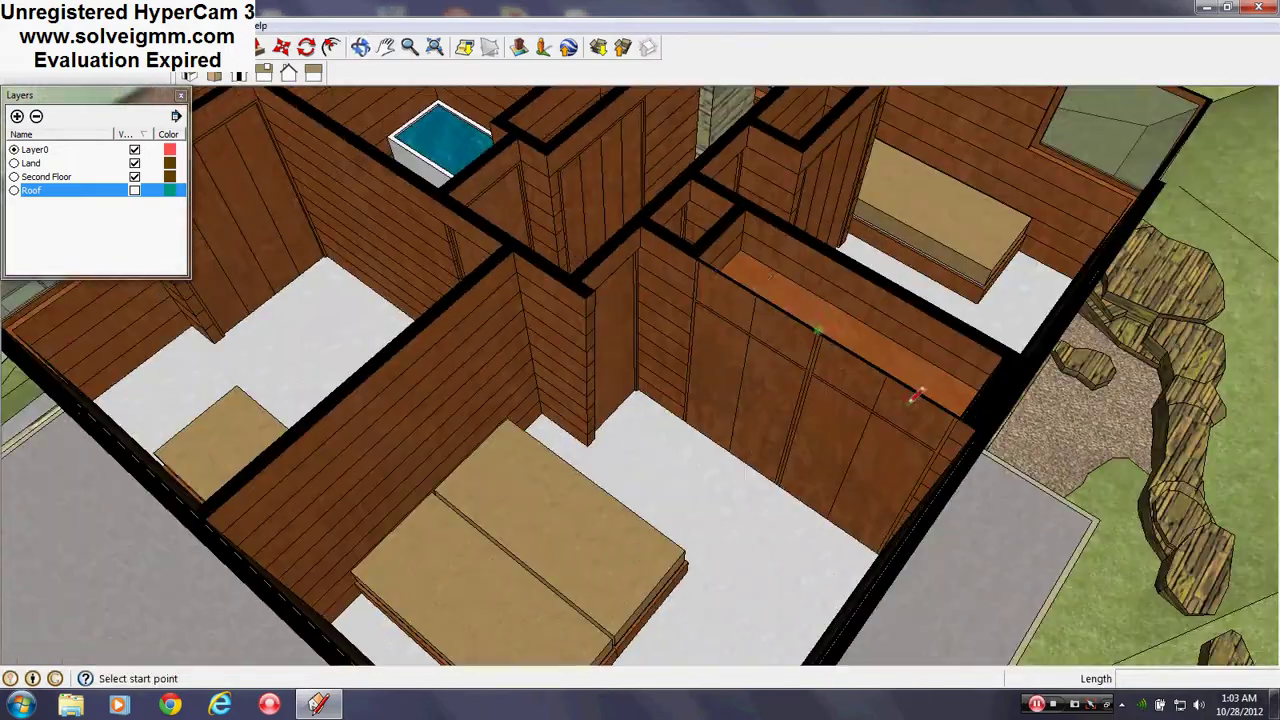
pyautogui.scroll(-3, 734, 584)
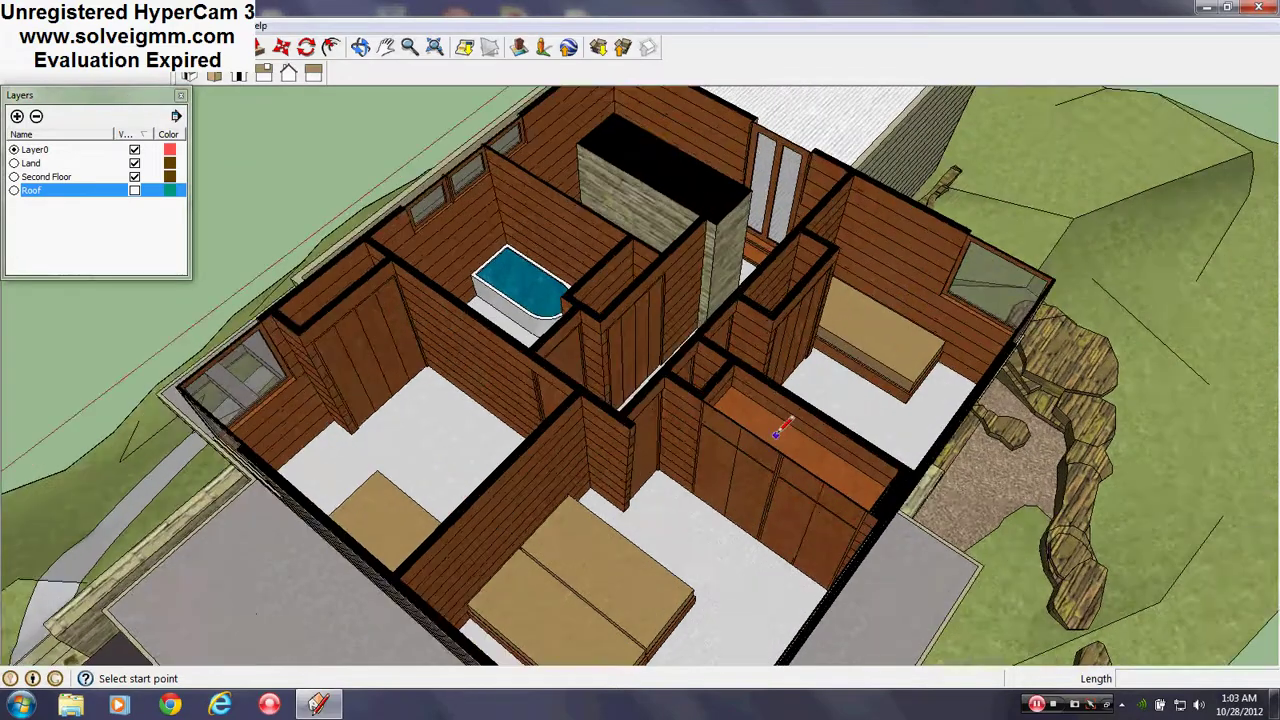
pyautogui.moveTo(773, 432); pyautogui.dragTo(895, 360, button='middle')
pyautogui.scroll(3, 380, 360)
pyautogui.moveTo(291, 360); pyautogui.dragTo(230, 372, button='middle')
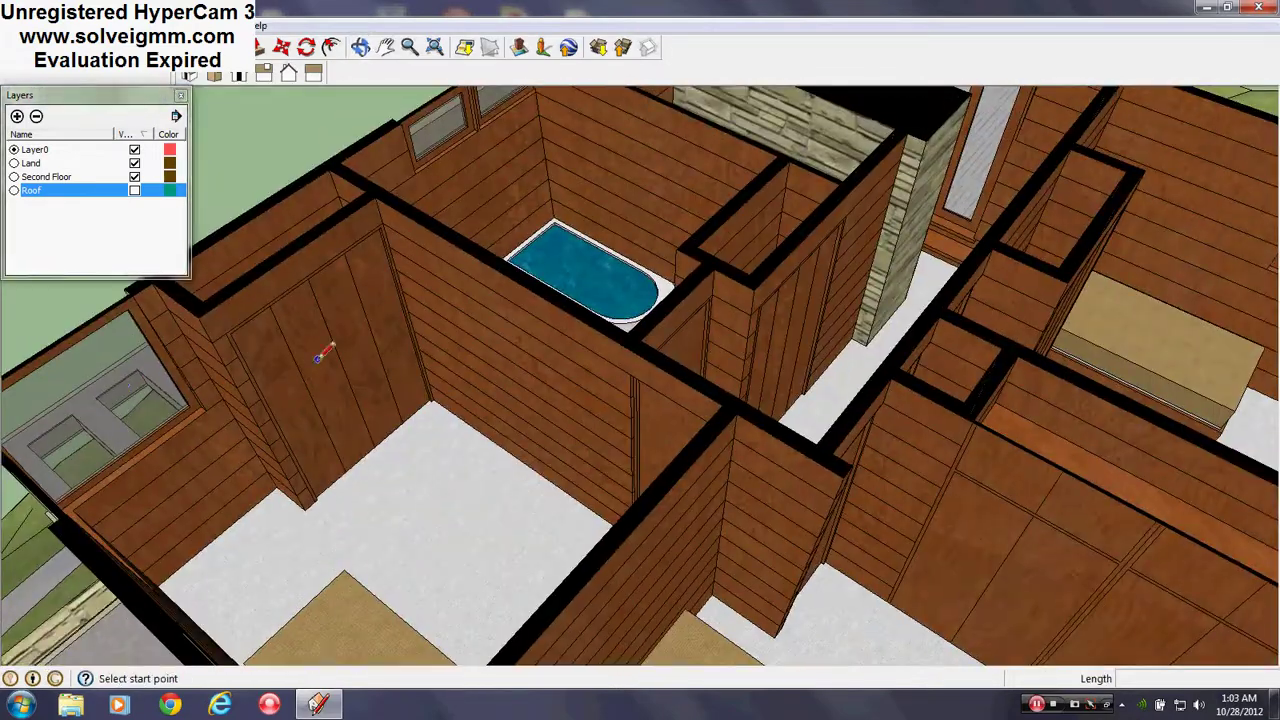
pyautogui.scroll(-4, 323, 357)
pyautogui.moveTo(514, 280); pyautogui.dragTo(388, 448, button='middle')
pyautogui.scroll(-4, 400, 445)
pyautogui.moveTo(643, 508); pyautogui.dragTo(808, 283, button='middle')
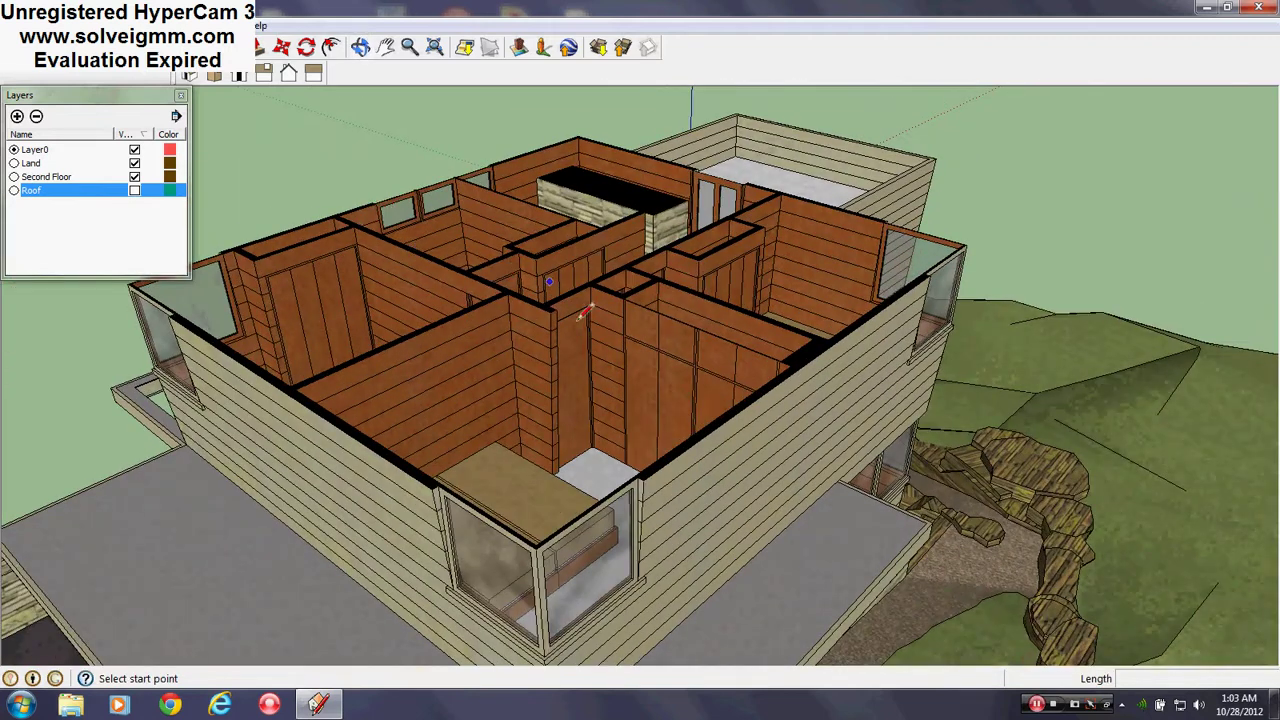
# Step: Examine the upper-floor hallway partitions, stone chimney and staircase close up, including the view down the stairs
pyautogui.scroll(4, 500, 258)
pyautogui.moveTo(482, 268); pyautogui.dragTo(491, 298, button='middle')
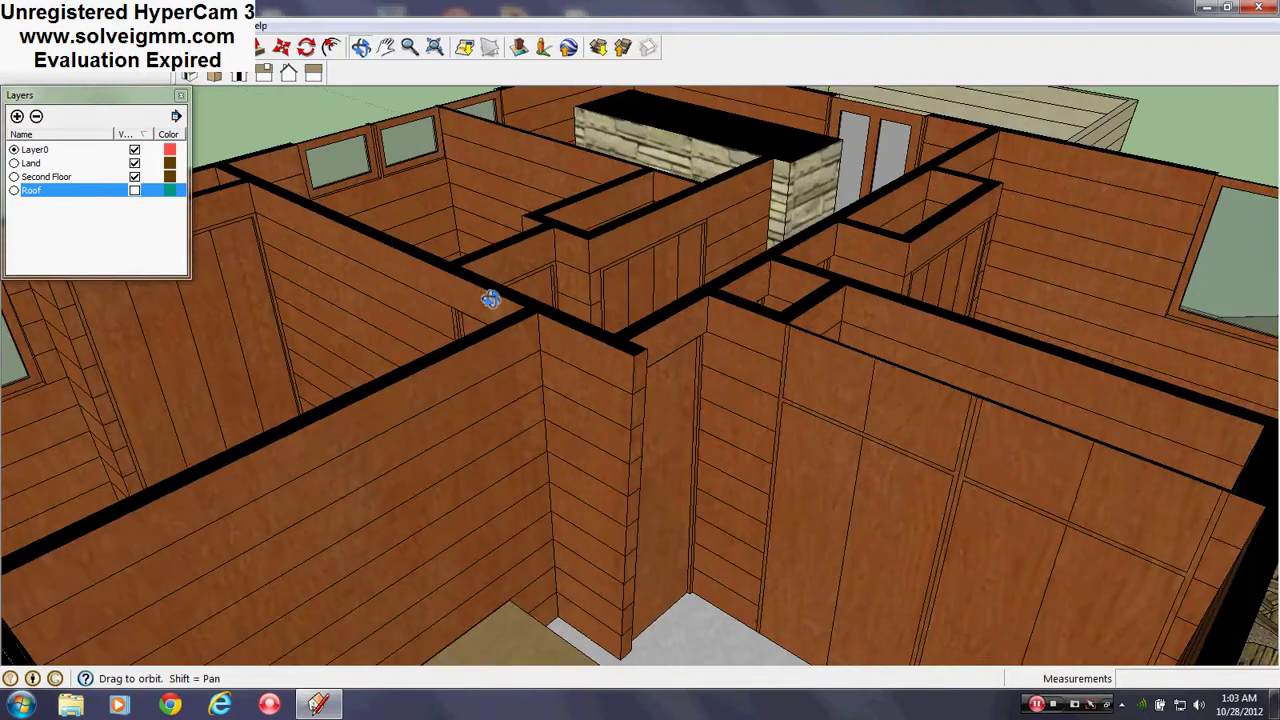
pyautogui.scroll(-4, 491, 306)
pyautogui.scroll(4, 596, 331)
pyautogui.moveTo(596, 331); pyautogui.dragTo(510, 480, button='middle')
pyautogui.moveTo(757, 434); pyautogui.dragTo(292, 511, button='middle')
pyautogui.scroll(-4, 580, 473)
pyautogui.moveTo(580, 473); pyautogui.dragTo(100, 345, button='middle')
pyautogui.moveTo(651, 286); pyautogui.dragTo(694, 429, button='middle')
pyautogui.scroll(4, 608, 423)
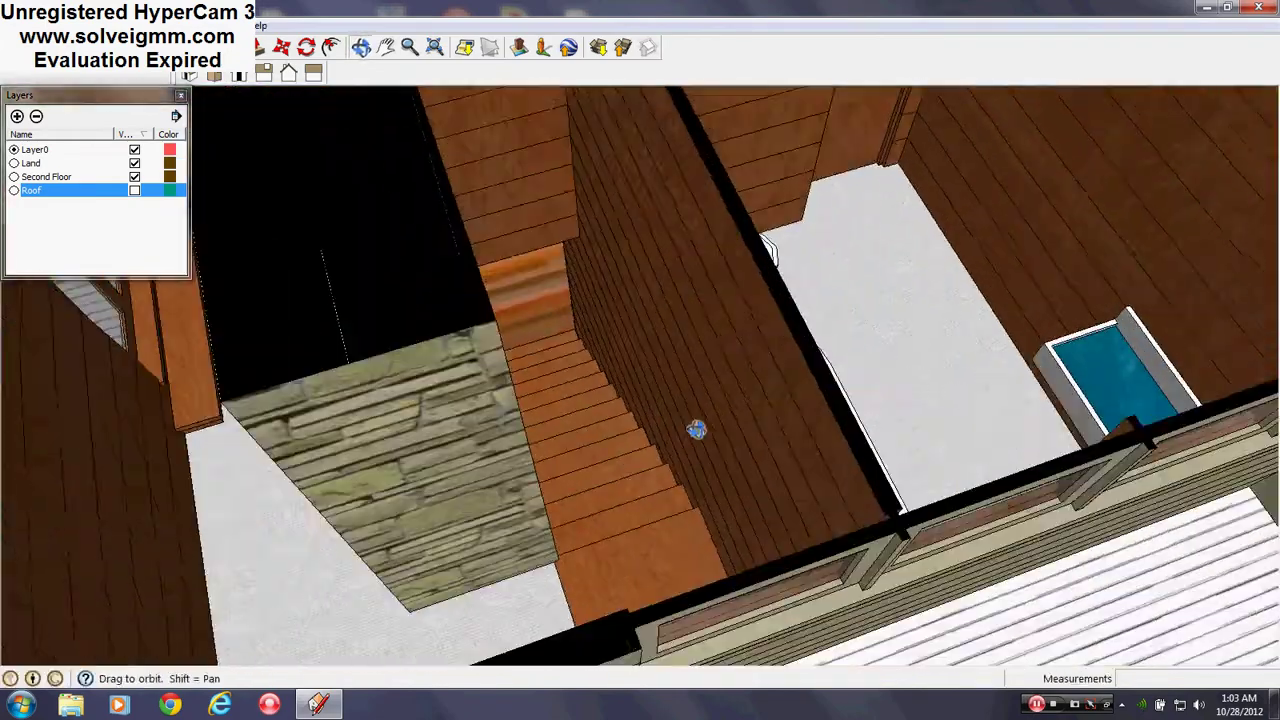
pyautogui.scroll(-6, 669, 409)
pyautogui.moveTo(480, 395); pyautogui.dragTo(536, 155, button='middle')
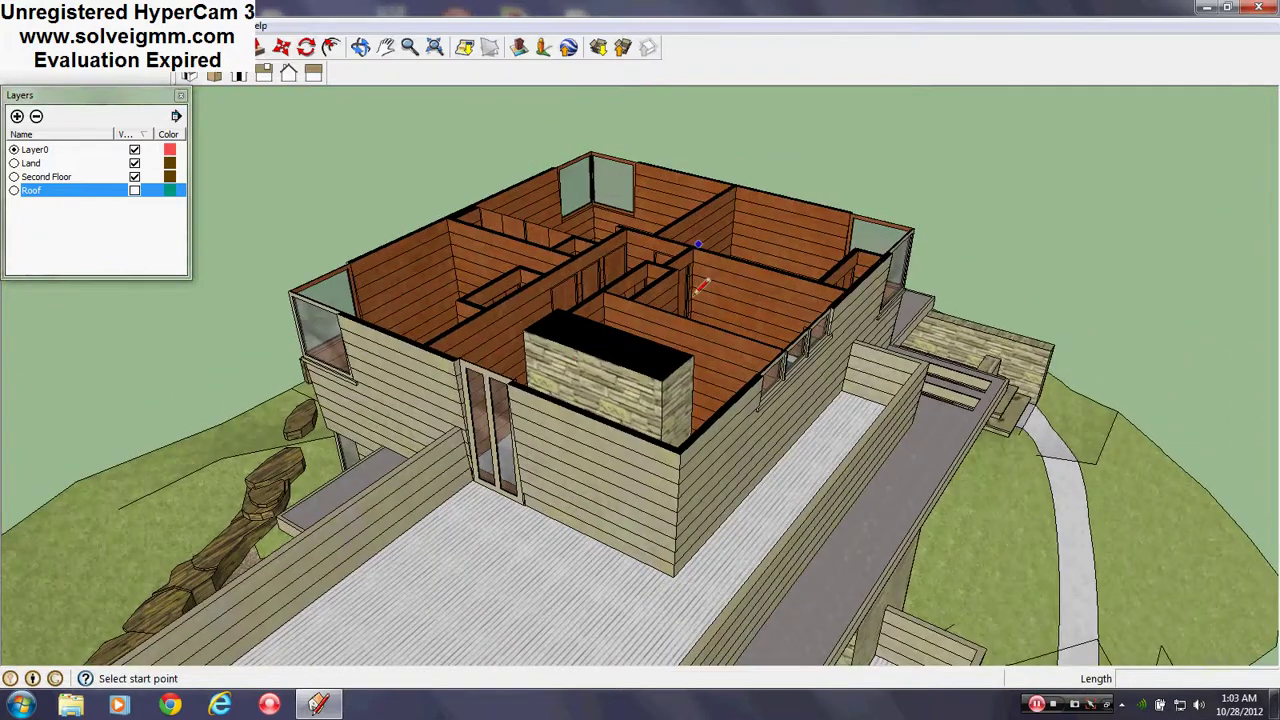
# Step: Hide the Second Floor layer to expose the ground floor of the house
pyautogui.moveTo(703, 285); pyautogui.dragTo(596, 313, button='middle')
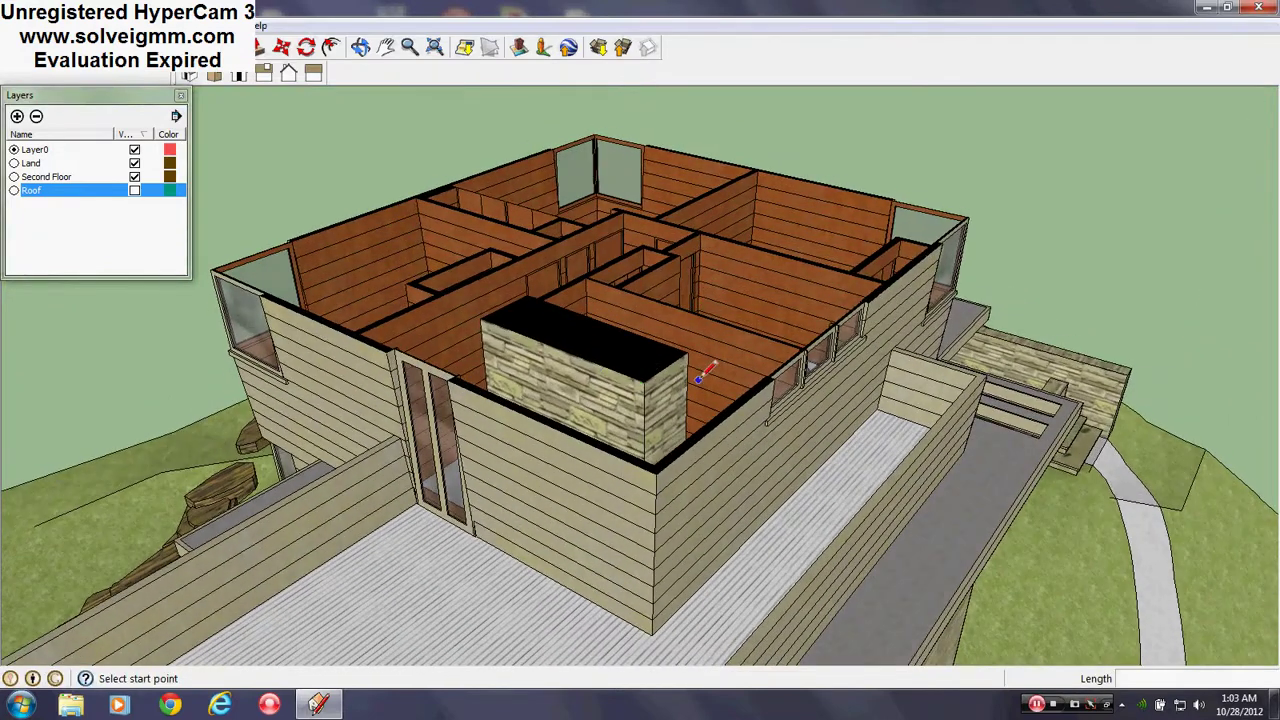
pyautogui.moveTo(703, 375)
pyautogui.mouseDown(button='middle')
pyautogui.moveTo(640, 451)
pyautogui.moveTo(757, 531)
pyautogui.moveTo(874, 551)
pyautogui.moveTo(862, 576)
pyautogui.moveTo(814, 557)
pyautogui.moveTo(586, 380)
pyautogui.mouseUp(button='middle')
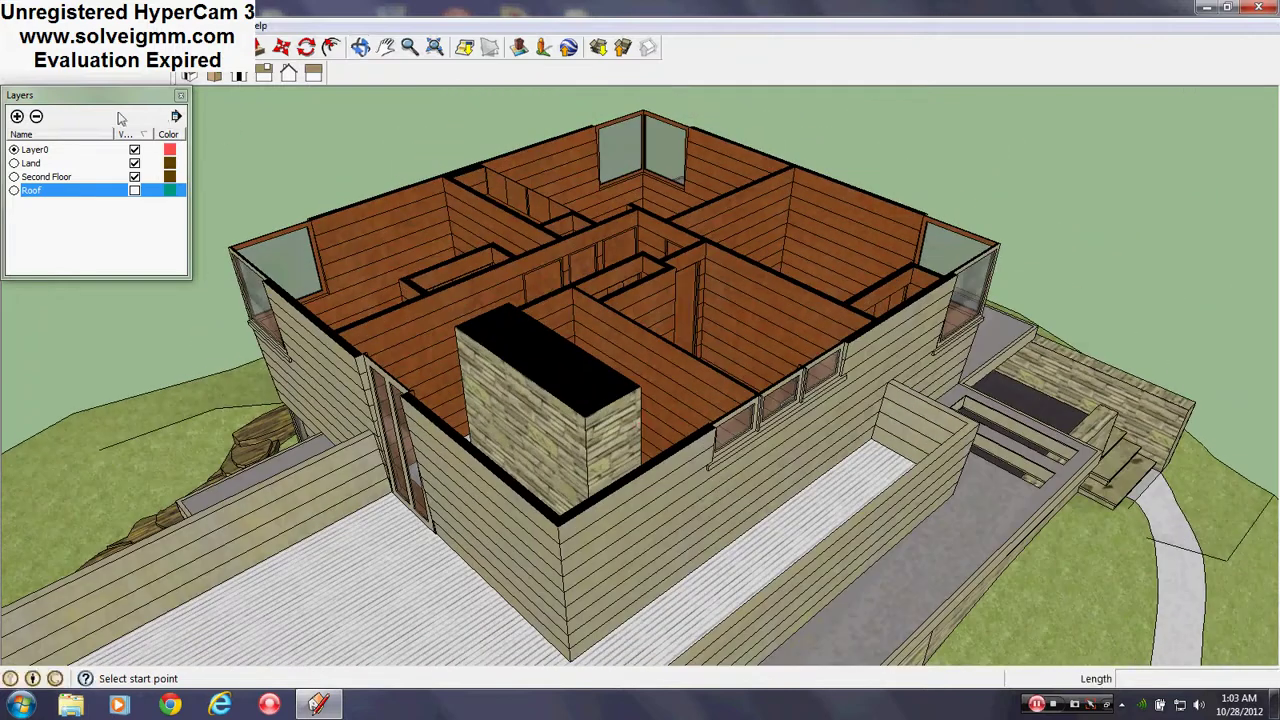
pyautogui.click(135, 178)
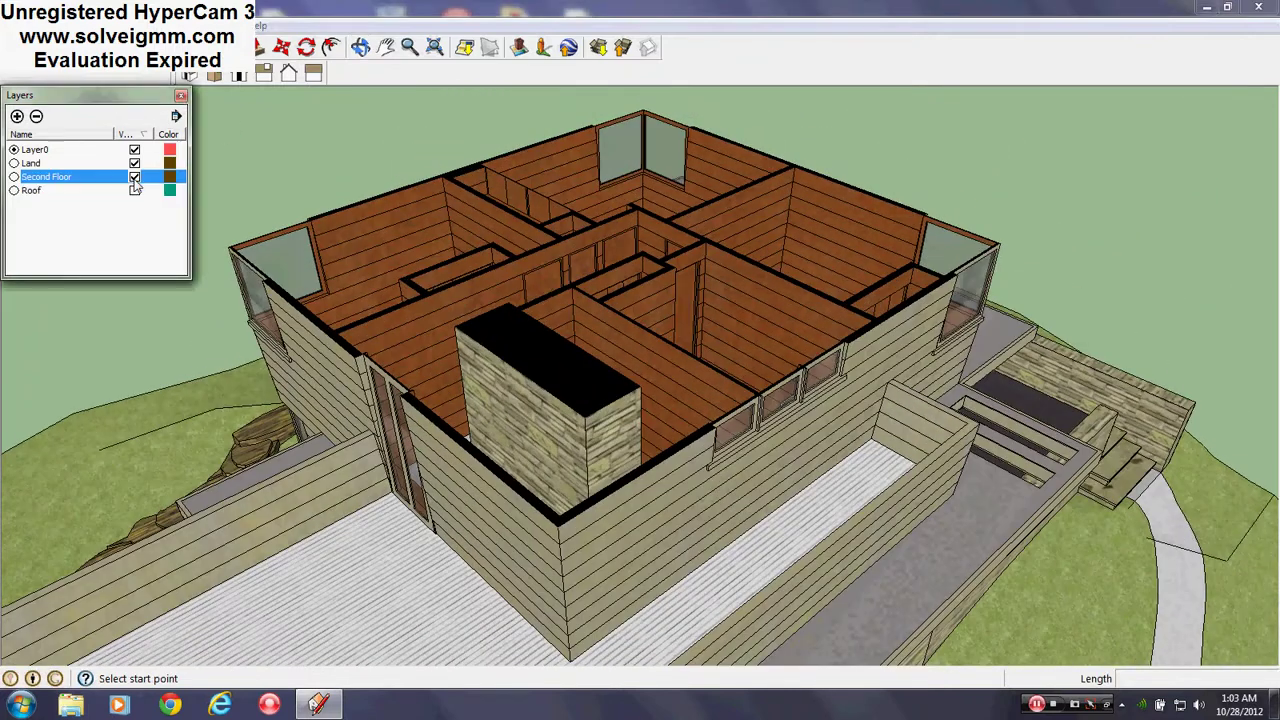
# Step: Examine the ground-floor living room from above, including its sofa, armchairs, desk and long wall shelving
pyautogui.moveTo(840, 340); pyautogui.dragTo(680, 424, button='middle')
pyautogui.scroll(-3, 660, 424)
pyautogui.scroll(7, 490, 428)
pyautogui.moveTo(490, 428); pyautogui.dragTo(420, 423, button='middle')
pyautogui.scroll(-1, 440, 420)
pyautogui.scroll(1, 380, 443)
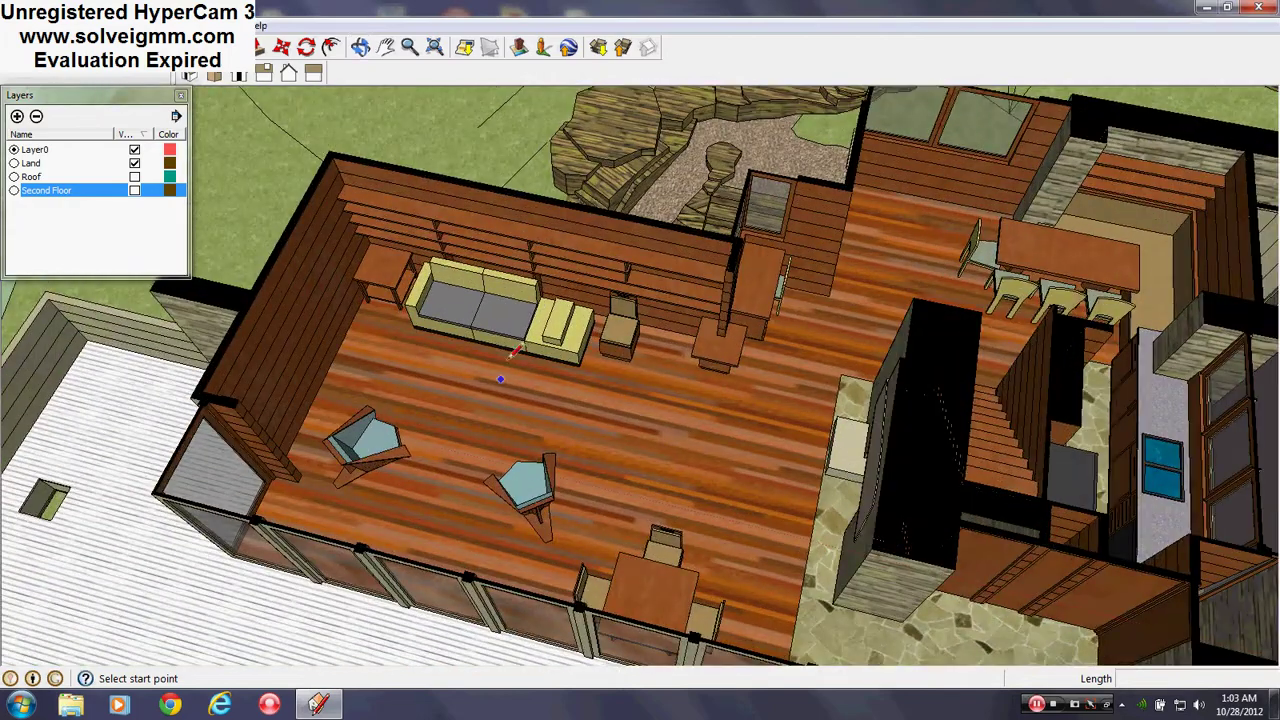
pyautogui.moveTo(466, 366); pyautogui.dragTo(609, 491, button='middle')
pyautogui.scroll(5, 580, 309)
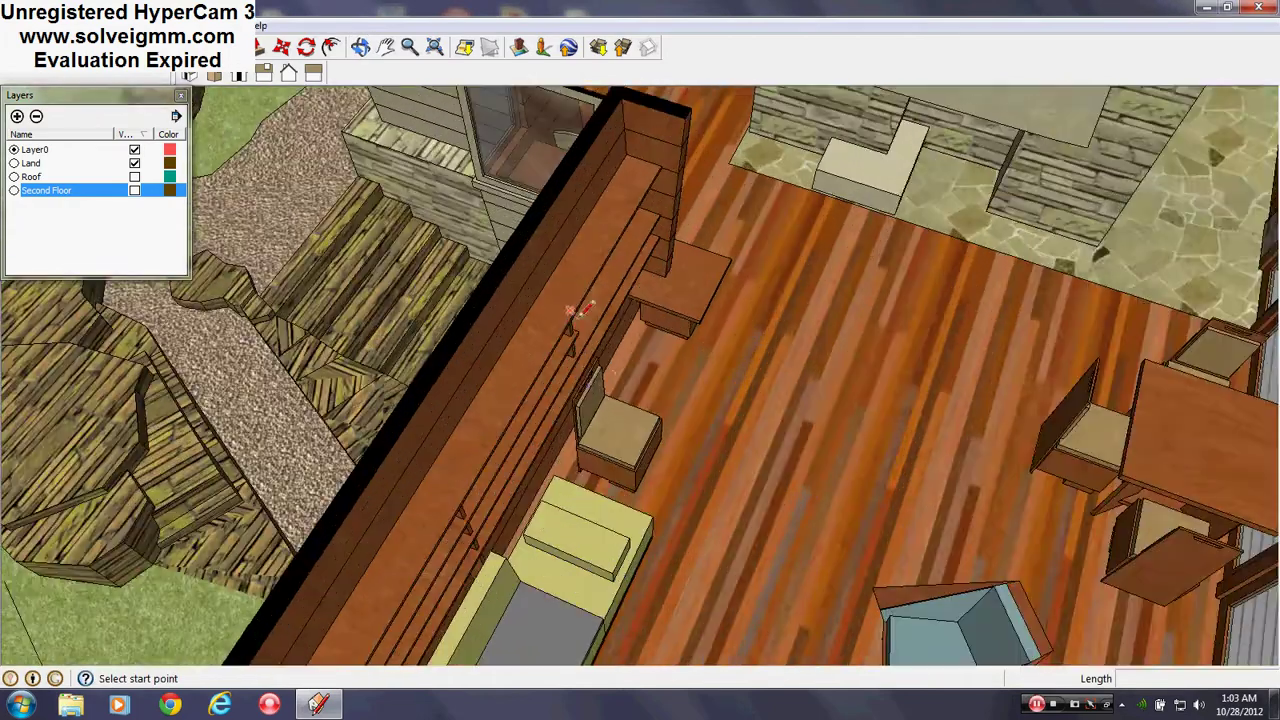
pyautogui.moveTo(598, 390)
pyautogui.mouseDown(button='middle')
pyautogui.moveTo(580, 357)
pyautogui.moveTo(669, 217)
pyautogui.moveTo(689, 251)
pyautogui.moveTo(340, 375)
pyautogui.moveTo(694, 420)
pyautogui.moveTo(390, 408)
pyautogui.mouseUp(button='middle')
pyautogui.scroll(-8, 386, 386)
pyautogui.scroll(-4, 594, 534)
pyautogui.scroll(4, 612, 543)
# Step: Examine the stone-floored entry hall, its closets, the toilet room and the stairs beside the kitchen from above
pyautogui.moveTo(614, 543)
pyautogui.mouseDown(button='middle')
pyautogui.moveTo(763, 682)
pyautogui.moveTo(785, 675)
pyautogui.mouseUp(button='middle')
pyautogui.scroll(-2, 765, 534)
pyautogui.scroll(5, 770, 527)
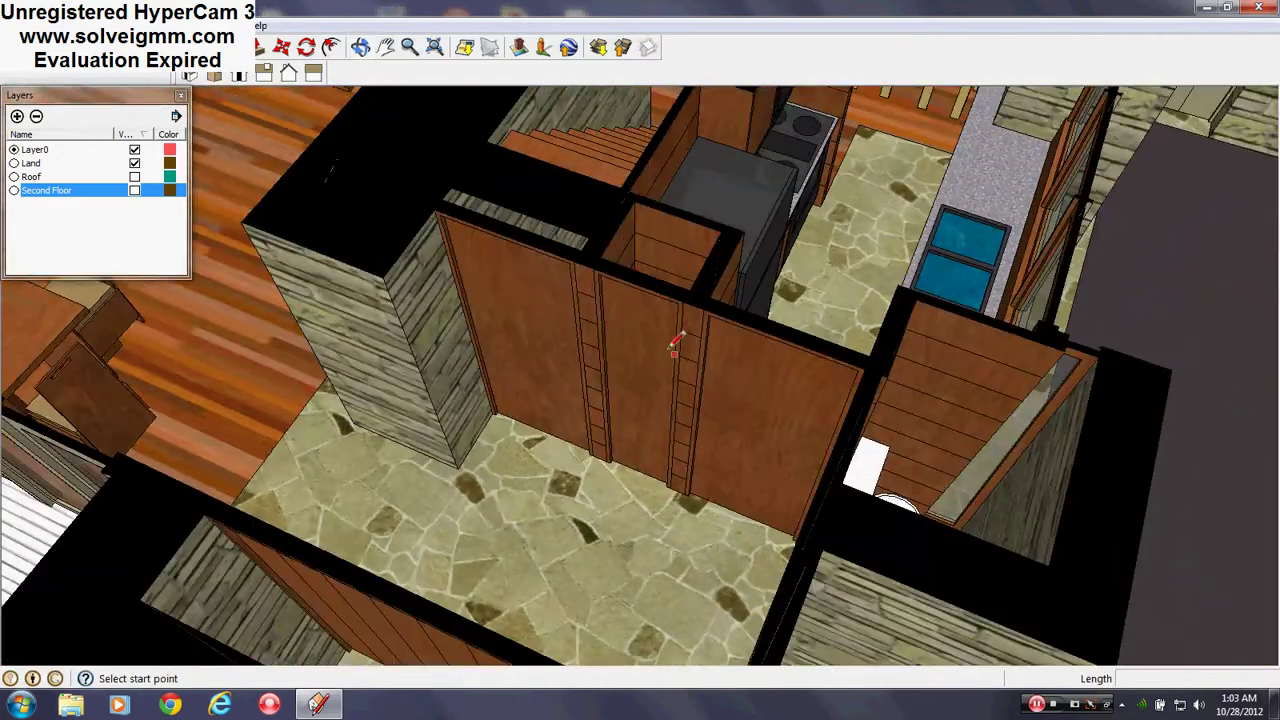
pyautogui.scroll(-4, 608, 380)
pyautogui.scroll(4, 420, 533)
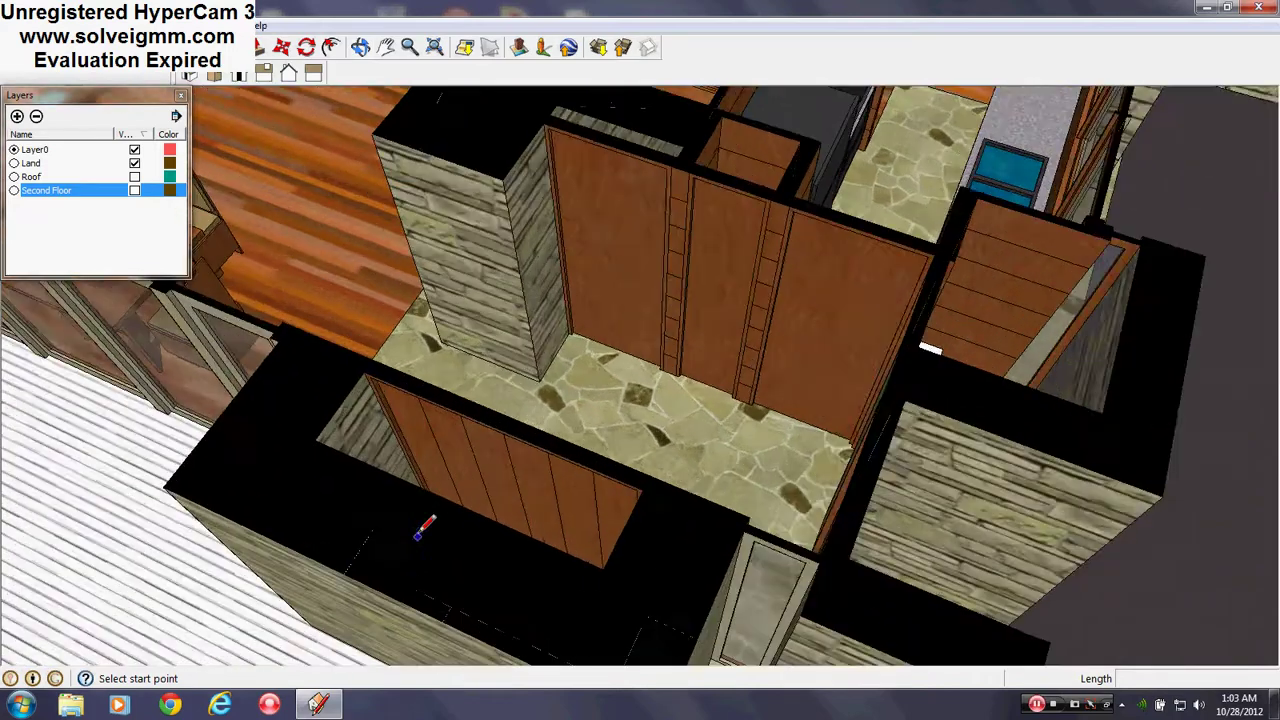
pyautogui.moveTo(420, 533)
pyautogui.mouseDown(button='middle')
pyautogui.moveTo(643, 629)
pyautogui.moveTo(590, 588)
pyautogui.moveTo(908, 398)
pyautogui.mouseUp(button='middle')
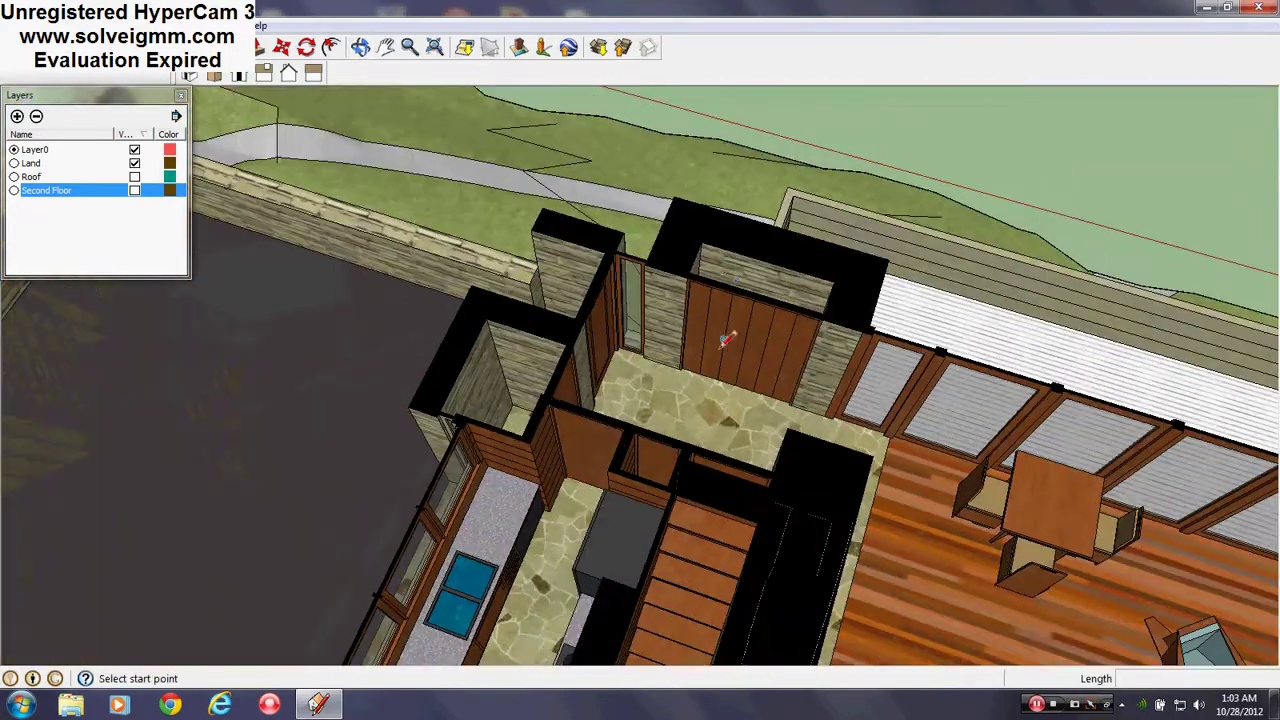
pyautogui.moveTo(727, 340)
pyautogui.mouseDown(button='middle')
pyautogui.moveTo(700, 300)
pyautogui.moveTo(817, 443)
pyautogui.moveTo(710, 497)
pyautogui.mouseUp(button='middle')
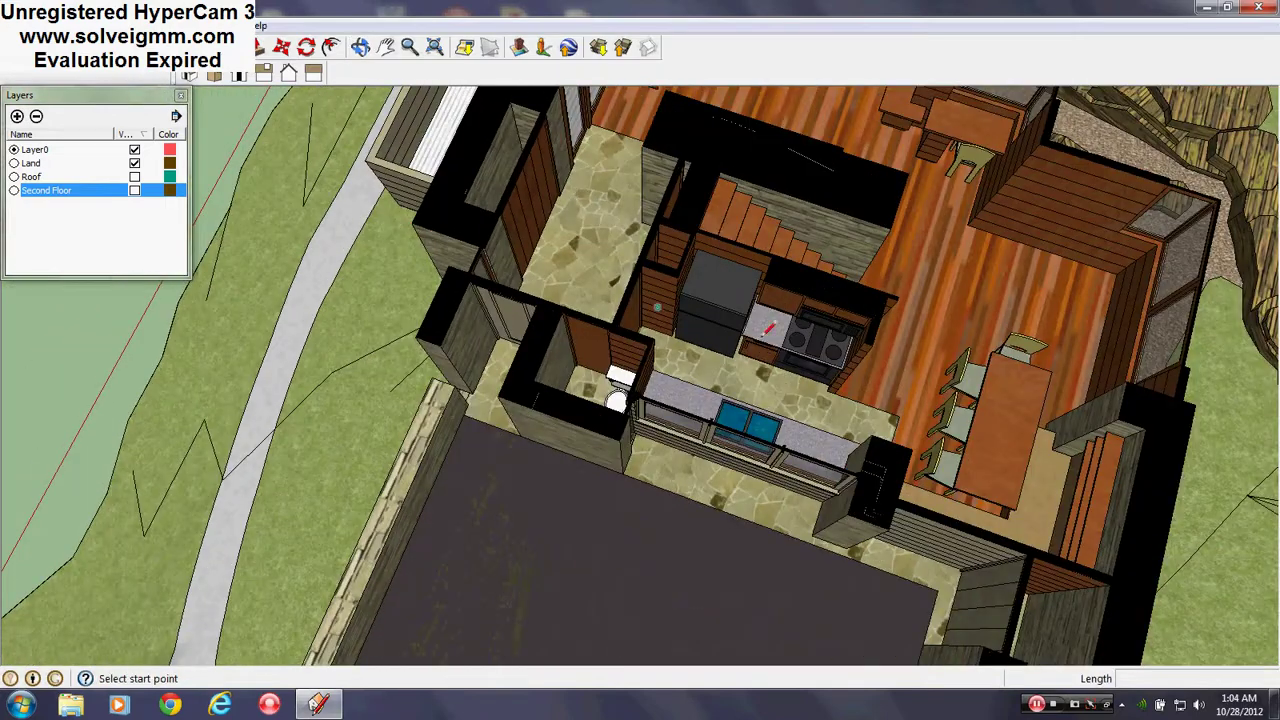
pyautogui.scroll(5, 768, 328)
pyautogui.moveTo(768, 328); pyautogui.dragTo(813, 328, button='middle')
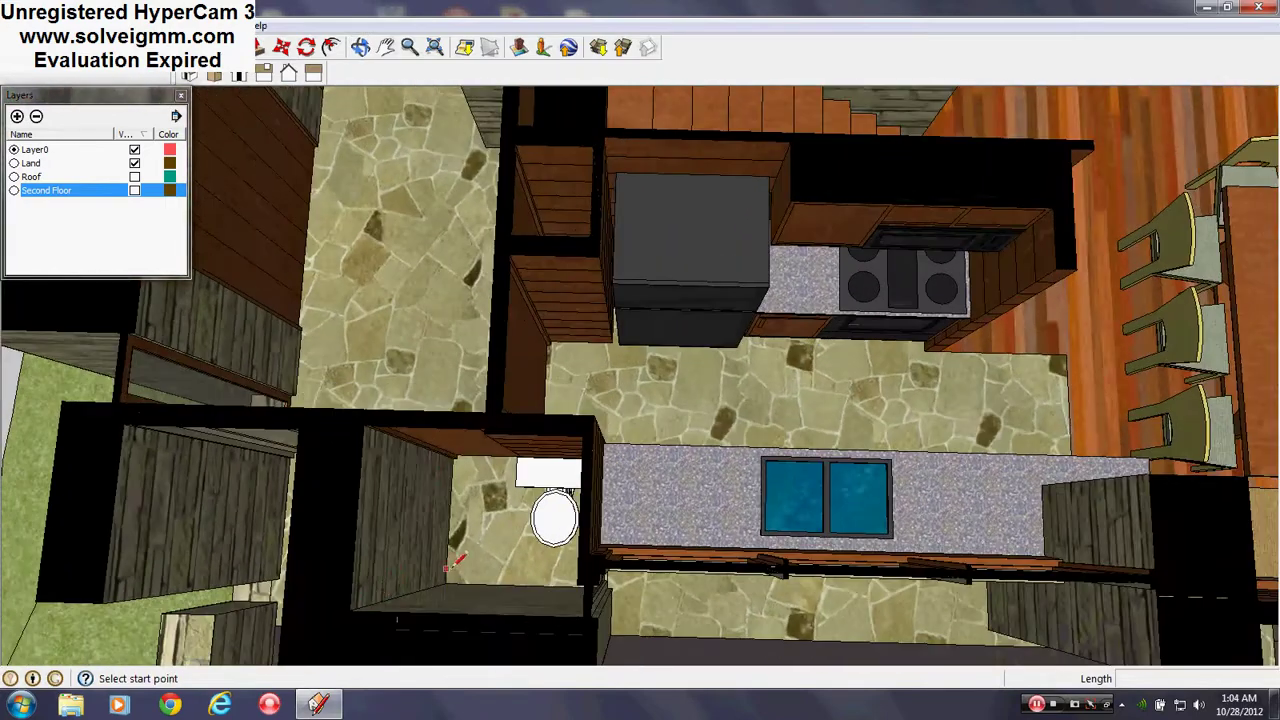
pyautogui.scroll(-3, 446, 568)
pyautogui.moveTo(534, 363); pyautogui.dragTo(848, 391, button='middle')
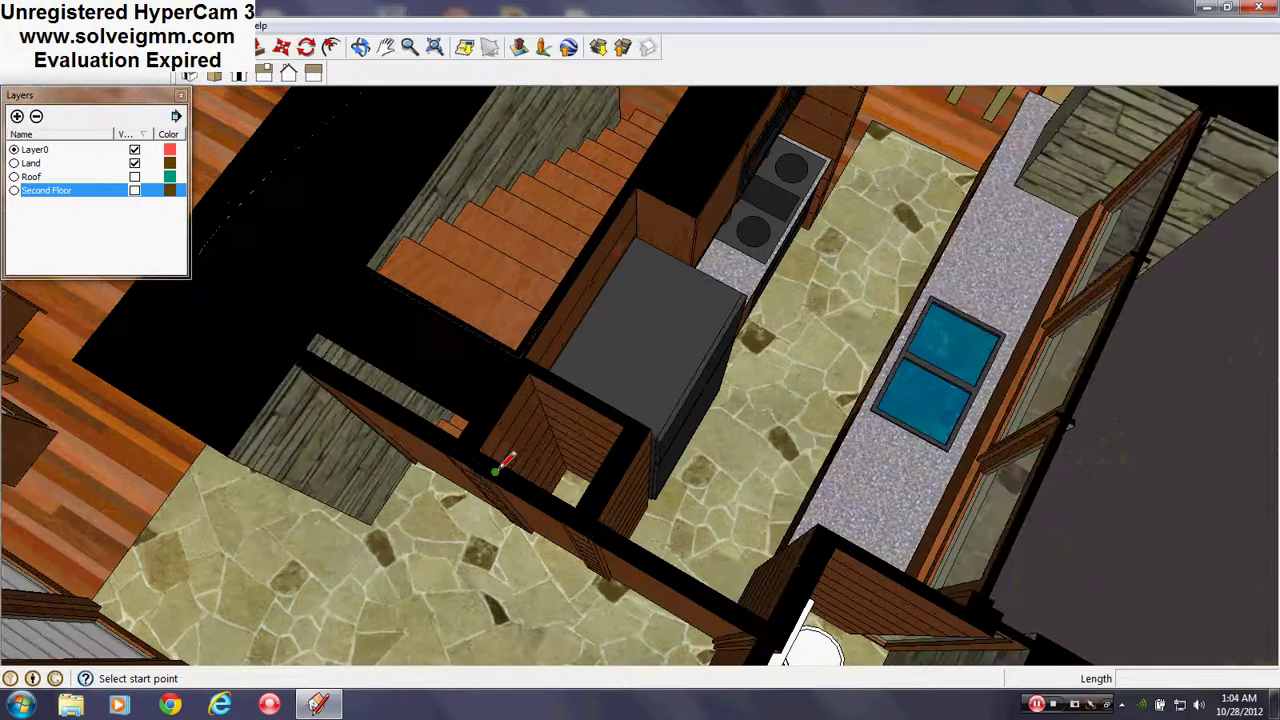
pyautogui.scroll(3, 577, 449)
pyautogui.scroll(-10, 597, 462)
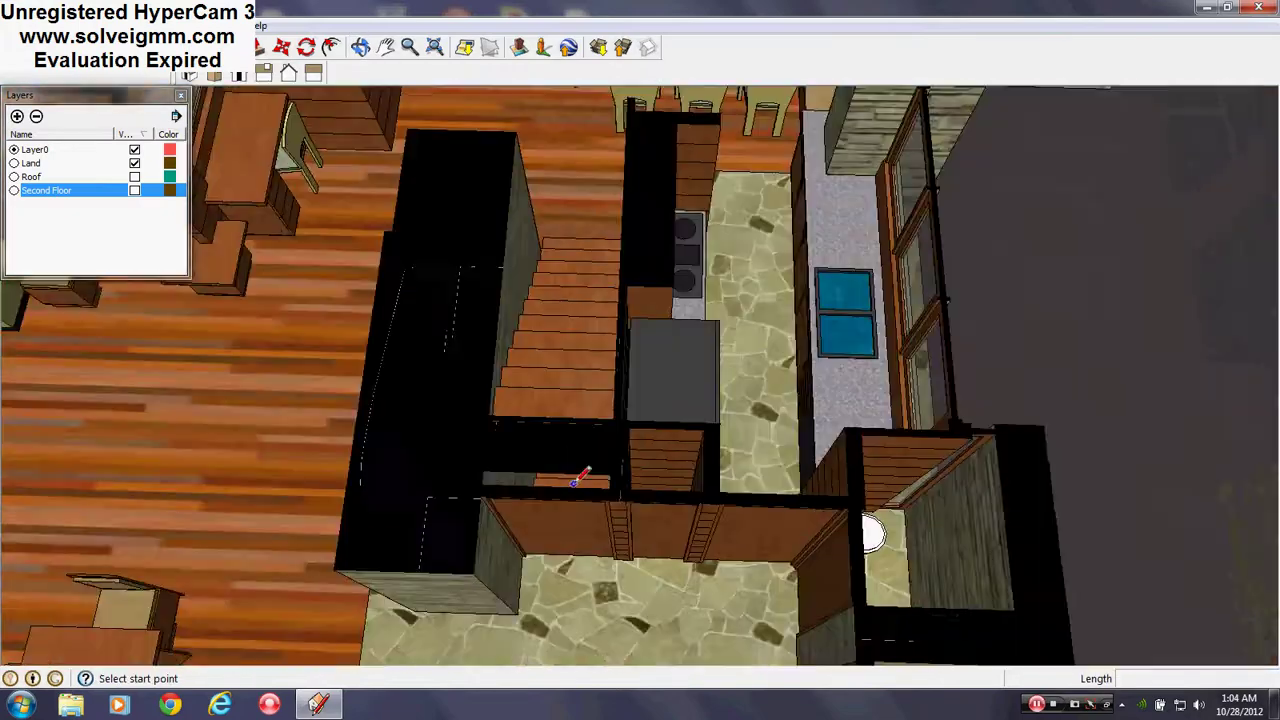
pyautogui.moveTo(591, 471)
pyautogui.mouseDown(button='middle')
pyautogui.moveTo(655, 485)
pyautogui.moveTo(474, 465)
pyautogui.mouseUp(button='middle')
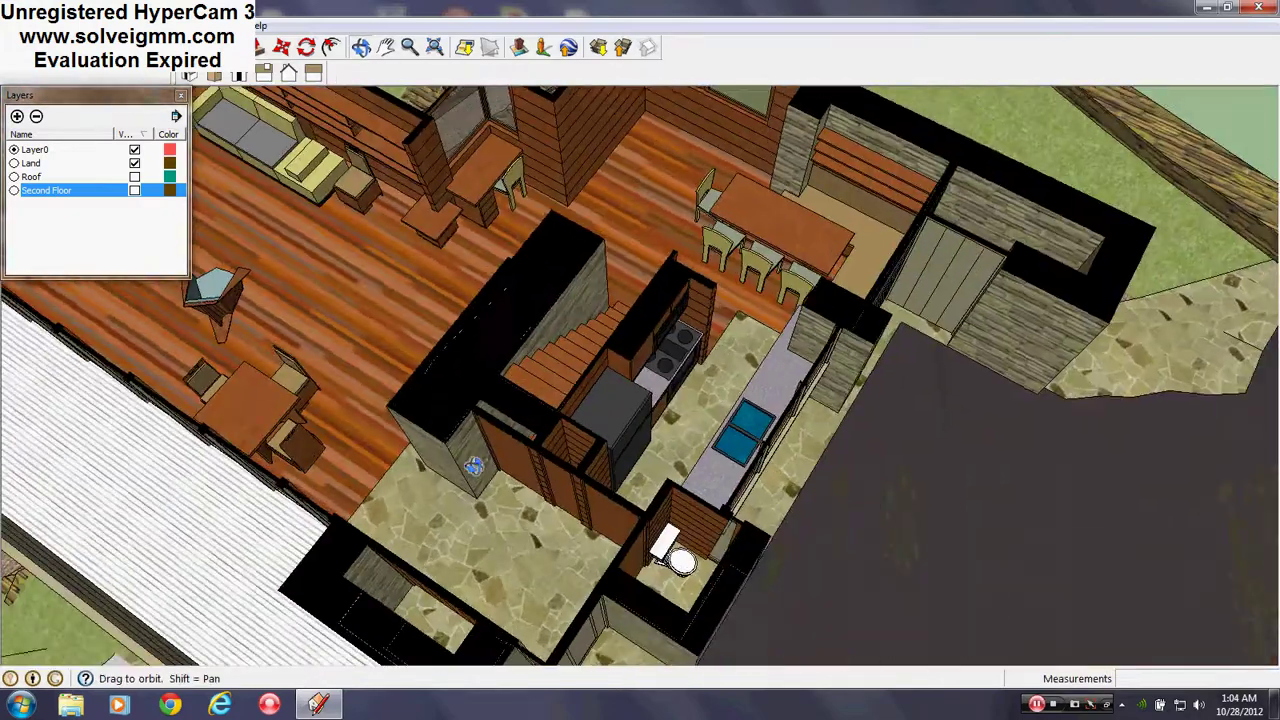
pyautogui.moveTo(565, 440); pyautogui.dragTo(480, 395, button='middle')
pyautogui.scroll(-2, 667, 462)
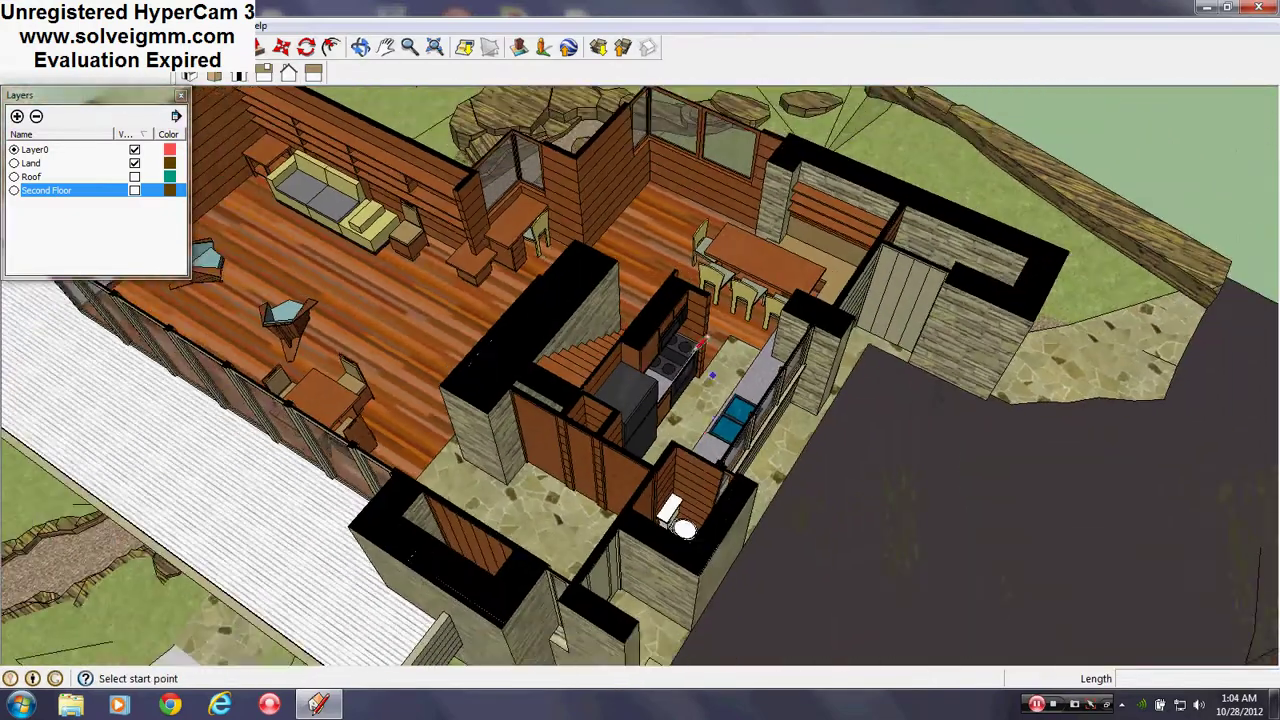
# Step: Examine the kitchen's refrigerator, stove, cabinets and double-sink counter close up from opposite sides
pyautogui.scroll(4, 652, 372)
pyautogui.moveTo(652, 372)
pyautogui.mouseDown(button='middle')
pyautogui.moveTo(382, 434)
pyautogui.moveTo(345, 418)
pyautogui.mouseUp(button='middle')
pyautogui.scroll(2, 553, 418)
pyautogui.moveTo(553, 418); pyautogui.dragTo(460, 362, button='middle')
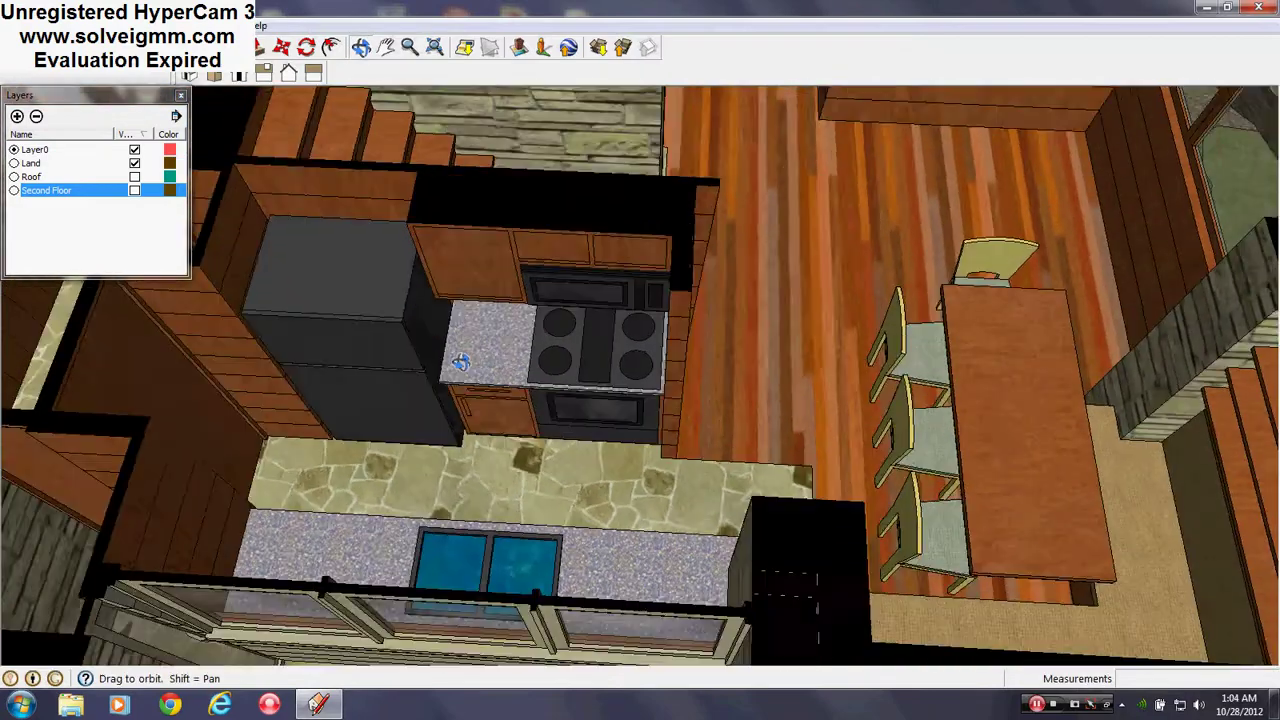
pyautogui.moveTo(592, 447)
pyautogui.mouseDown(button='middle')
pyautogui.moveTo(737, 423)
pyautogui.moveTo(709, 480)
pyautogui.moveTo(903, 491)
pyautogui.moveTo(787, 157)
pyautogui.moveTo(1117, 297)
pyautogui.mouseUp(button='middle')
pyautogui.scroll(2, 1117, 297)
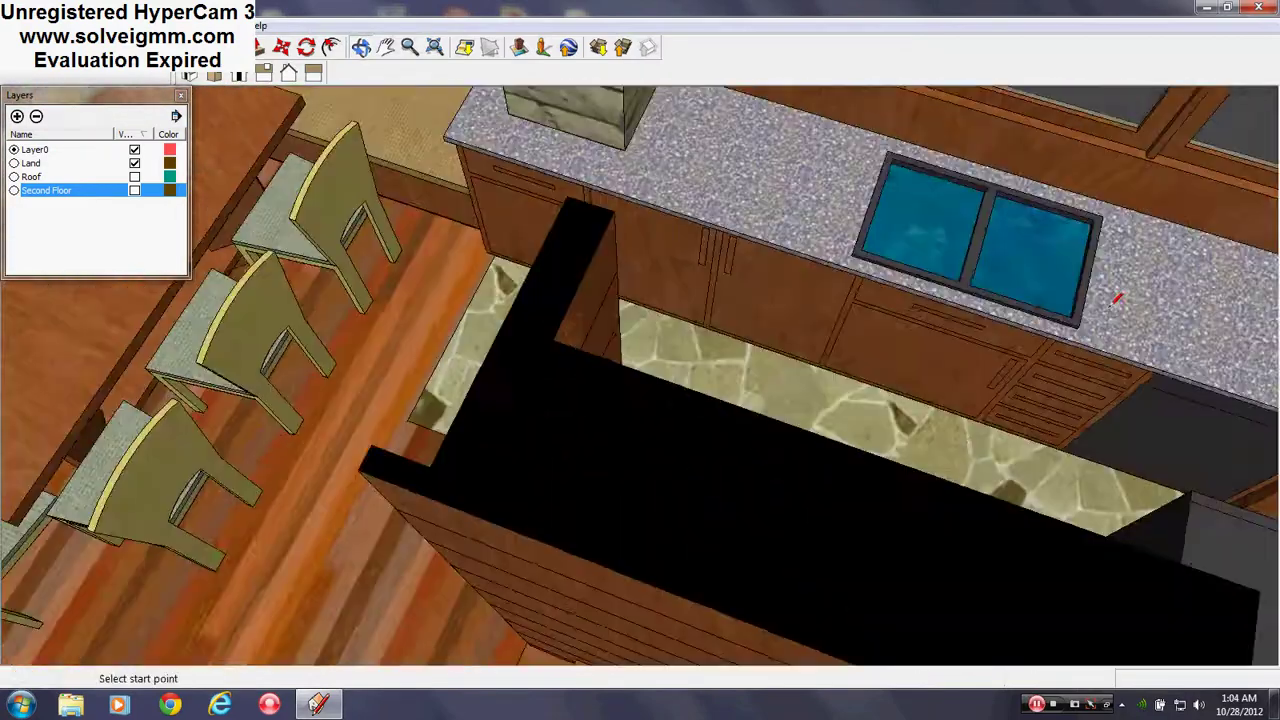
pyautogui.scroll(-3, 645, 400)
pyautogui.moveTo(660, 390); pyautogui.dragTo(920, 375, button='middle')
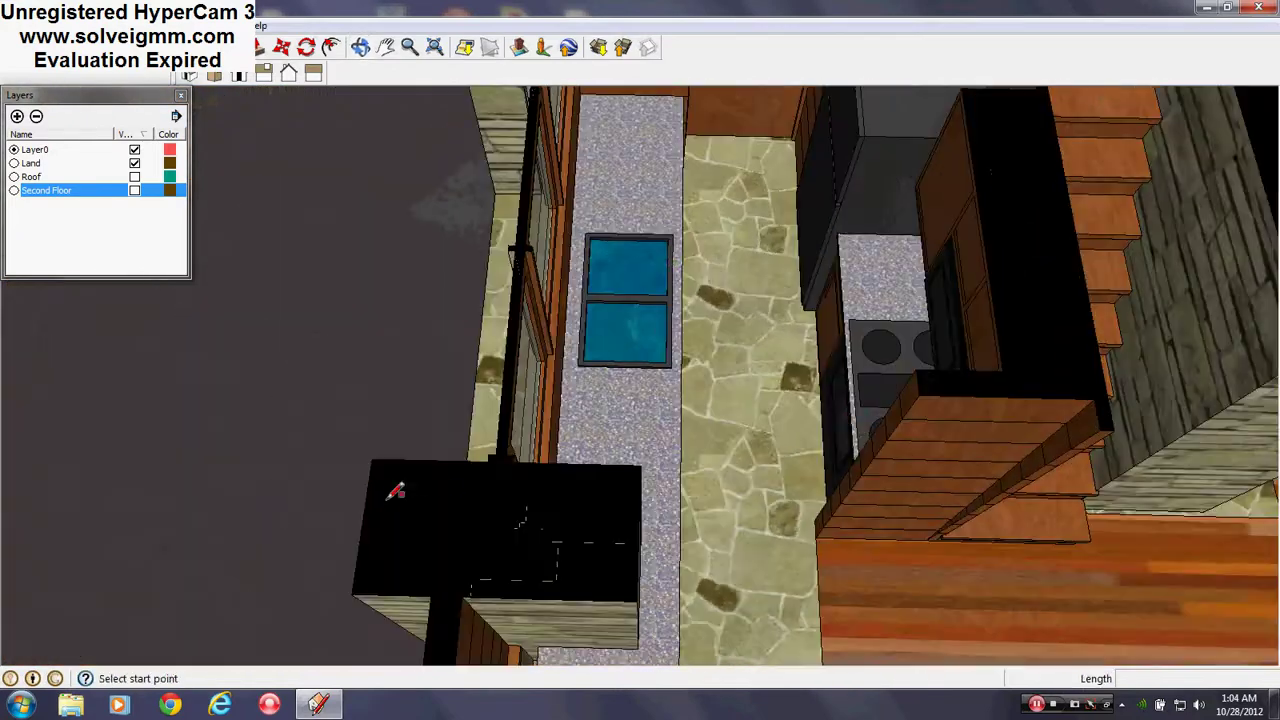
pyautogui.scroll(-3, 388, 498)
pyautogui.moveTo(206, 446); pyautogui.dragTo(700, 470, button='middle')
pyautogui.scroll(-2, 700, 470)
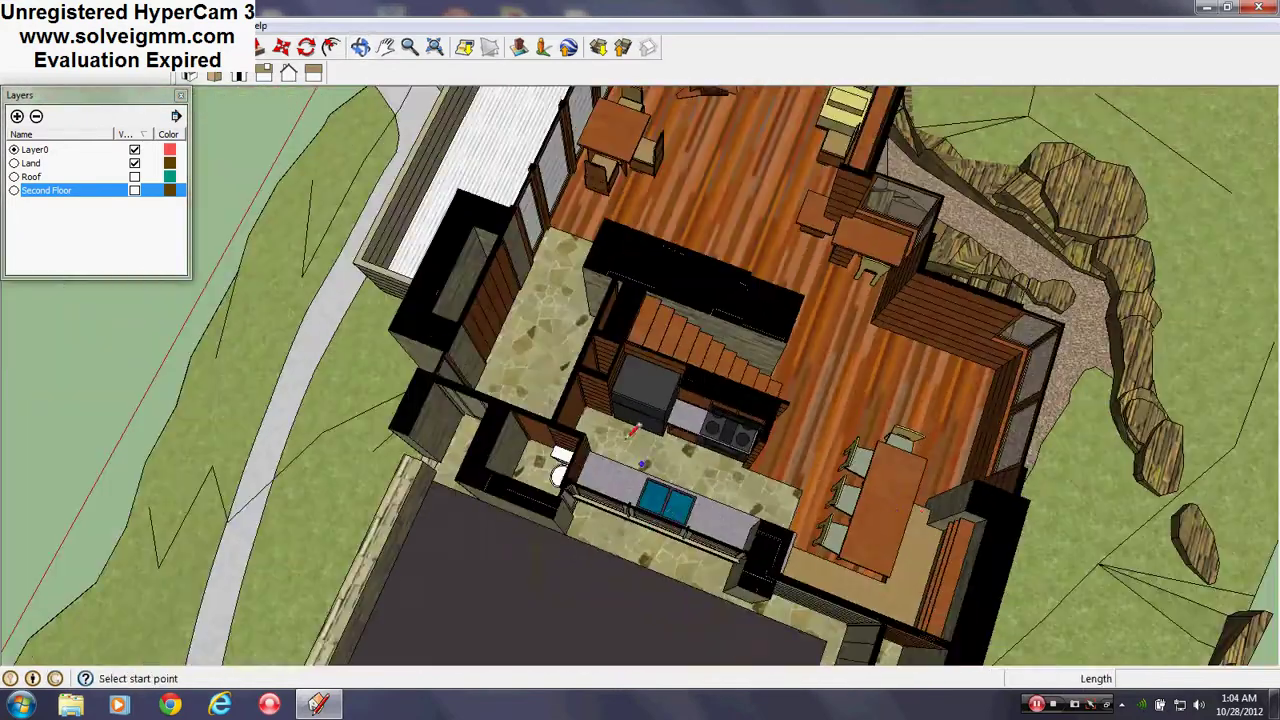
pyautogui.scroll(3, 846, 509)
pyautogui.moveTo(846, 509); pyautogui.dragTo(950, 470, button='middle')
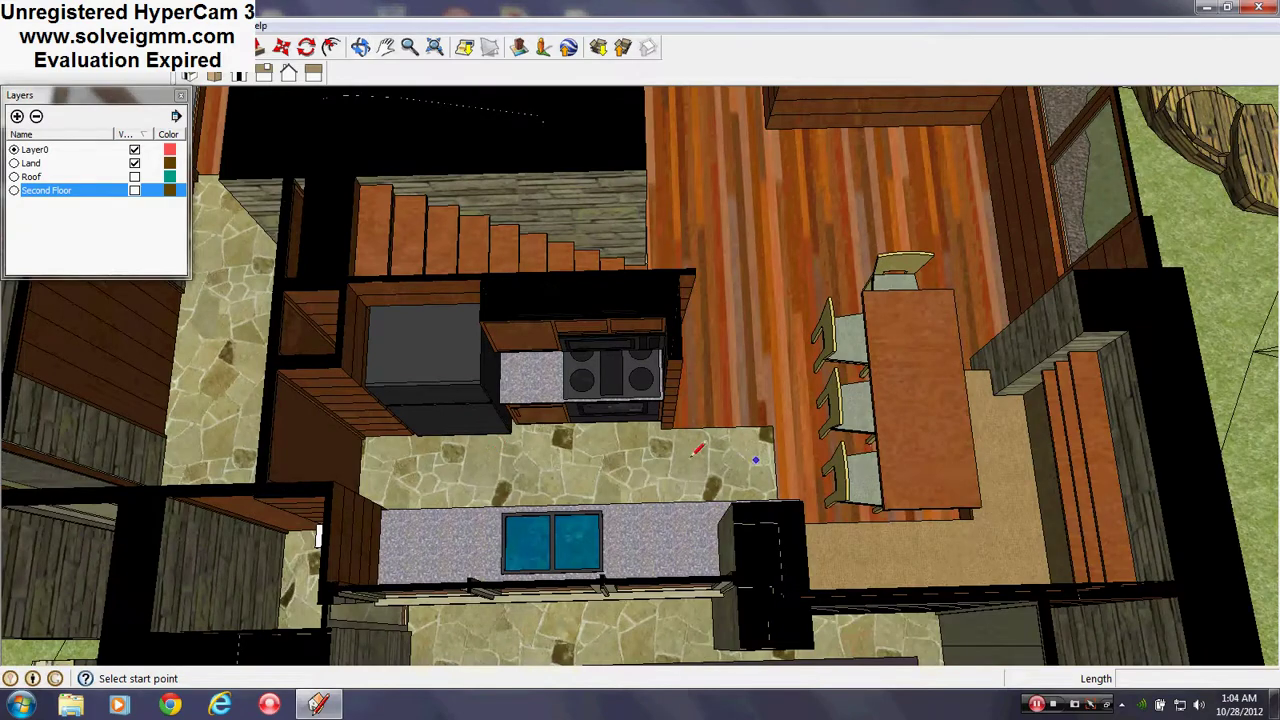
# Step: Examine the dining area with its table, chairs and built-in bench, and the nearby corner windows
pyautogui.moveTo(697, 451); pyautogui.dragTo(680, 394, button='middle')
pyautogui.moveTo(914, 408); pyautogui.dragTo(562, 474, button='middle')
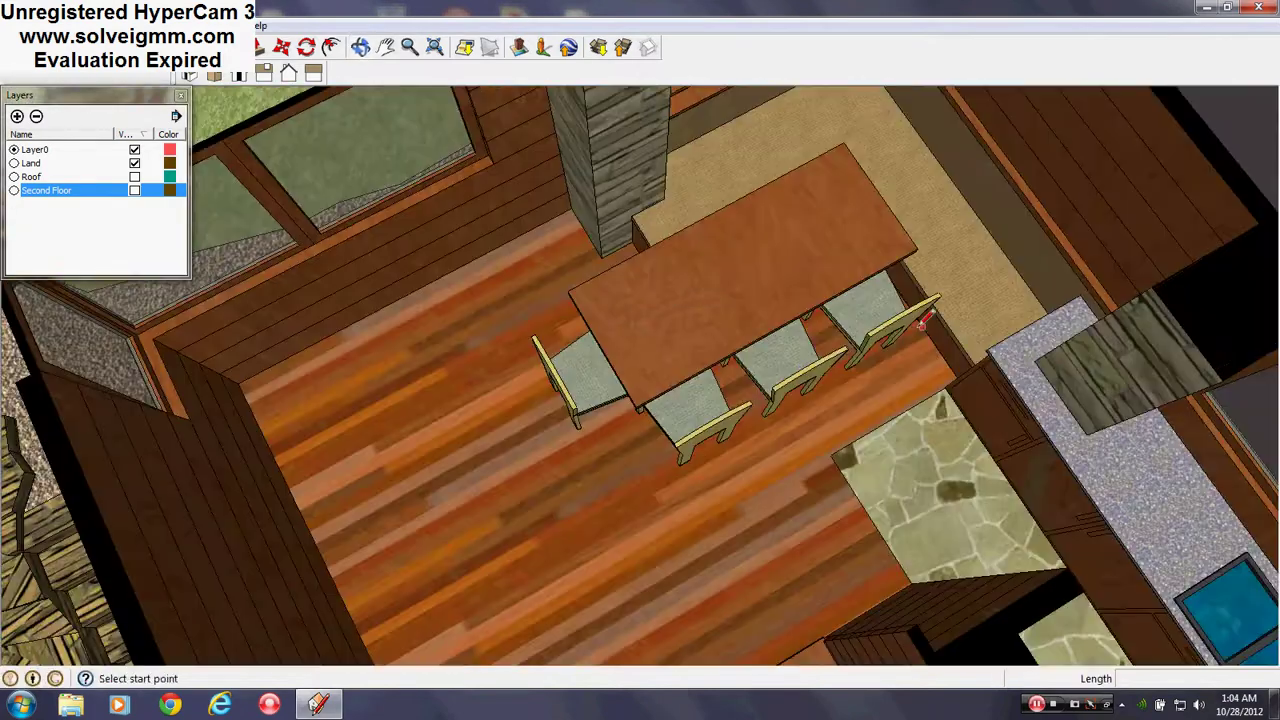
pyautogui.moveTo(925, 318); pyautogui.dragTo(767, 433, button='middle')
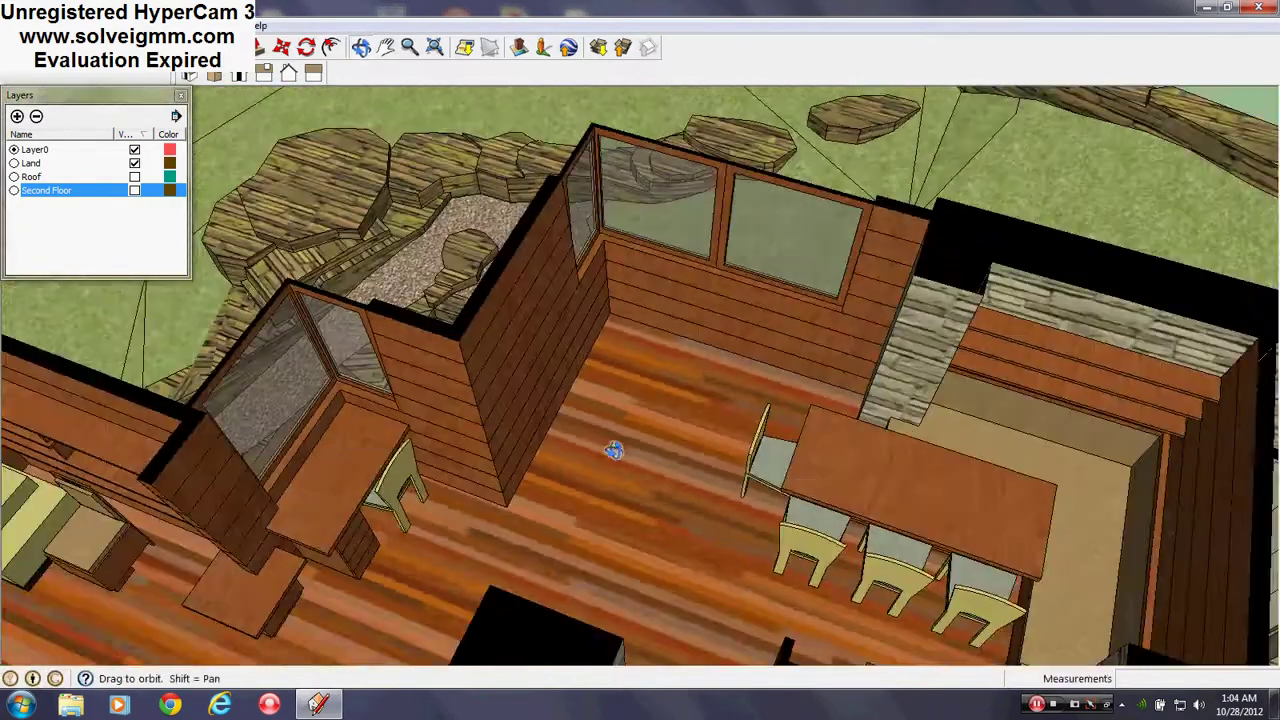
pyautogui.moveTo(613, 450); pyautogui.dragTo(424, 448, button='middle')
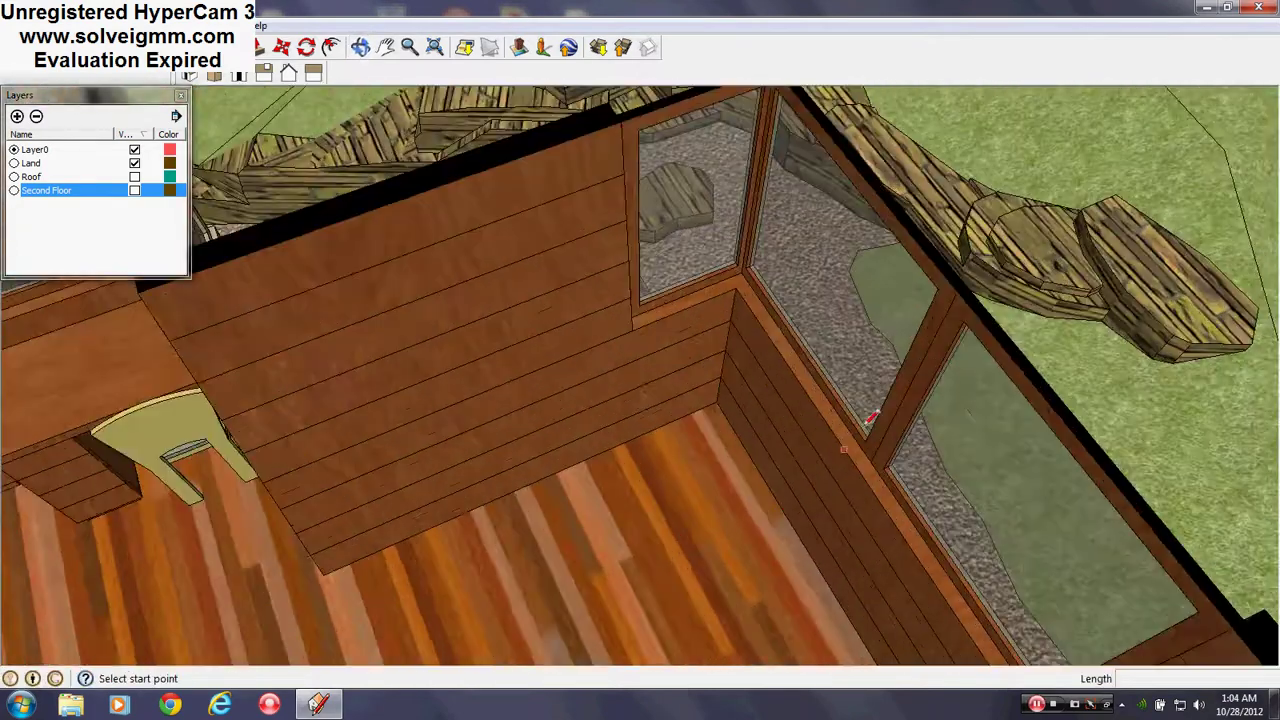
pyautogui.moveTo(870, 418)
pyautogui.mouseDown(button='middle')
pyautogui.moveTo(877, 223)
pyautogui.moveTo(829, 300)
pyautogui.moveTo(836, 340)
pyautogui.mouseUp(button='middle')
pyautogui.moveTo(739, 321); pyautogui.dragTo(790, 360, button='middle')
pyautogui.scroll(-3, 790, 360)
# Step: Examine the living room's seating, small table, stone fireplace and glazed wall from low and raised viewpoints
pyautogui.keyDown('shift'); pyautogui.moveTo(300, 400); pyautogui.dragTo(890, 480, button='middle'); pyautogui.keyUp('shift')
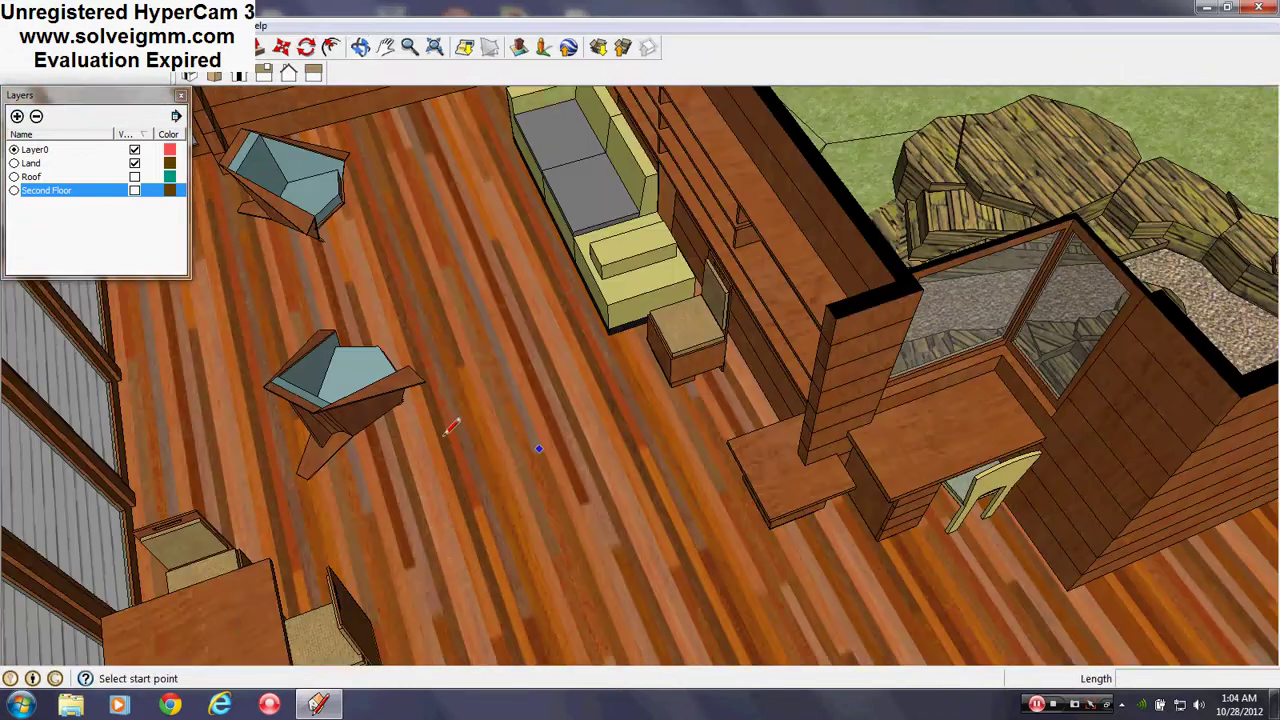
pyautogui.keyDown('shift'); pyautogui.moveTo(449, 430); pyautogui.dragTo(757, 690, button='middle'); pyautogui.keyUp('shift')
pyautogui.scroll(3, 897, 428)
pyautogui.moveTo(900, 425); pyautogui.dragTo(665, 335, button='middle')
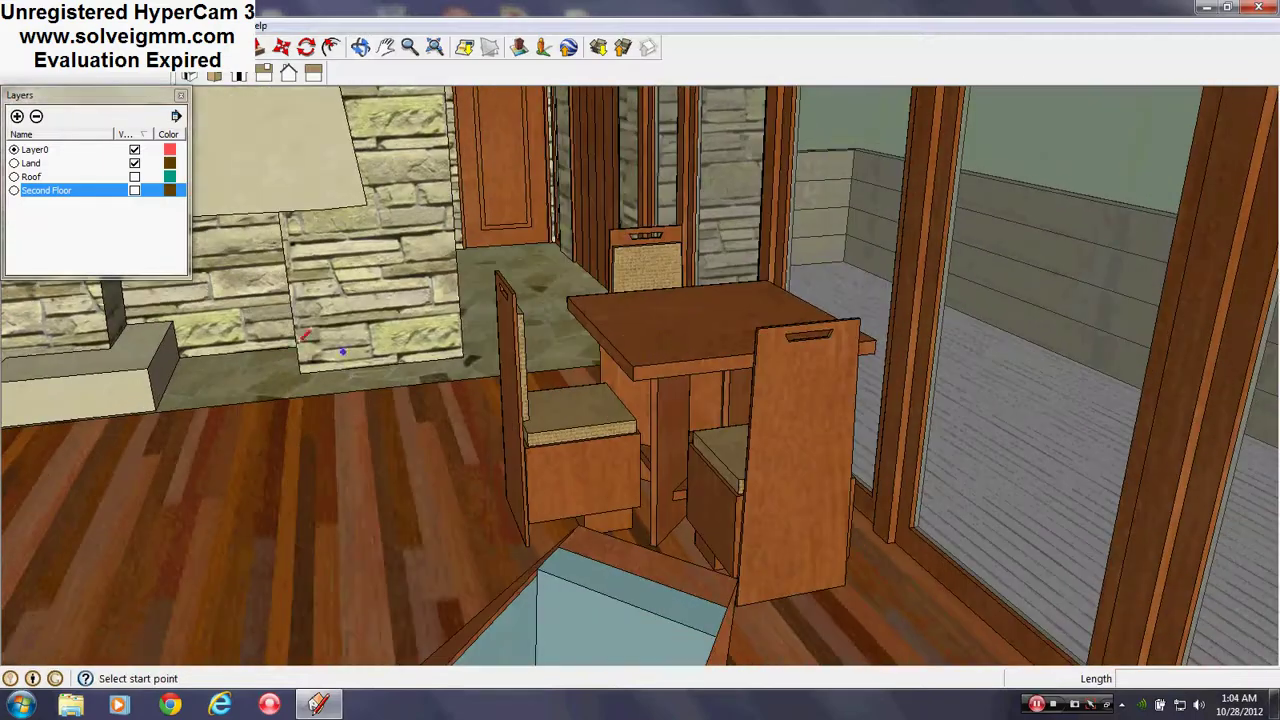
pyautogui.moveTo(305, 337); pyautogui.dragTo(831, 430, button='middle')
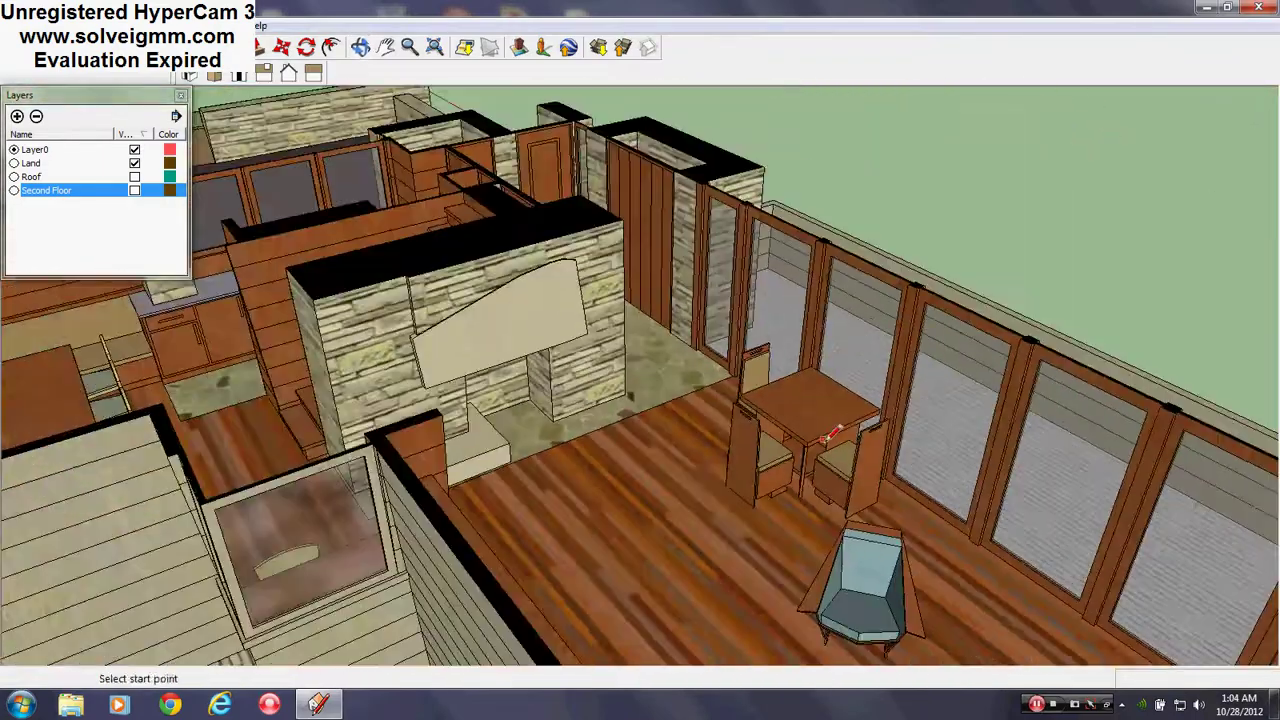
pyautogui.scroll(-4, 823, 441)
pyautogui.scroll(5, 877, 465)
pyautogui.moveTo(877, 465); pyautogui.dragTo(1112, 445, button='middle')
pyautogui.scroll(-5, 1112, 445)
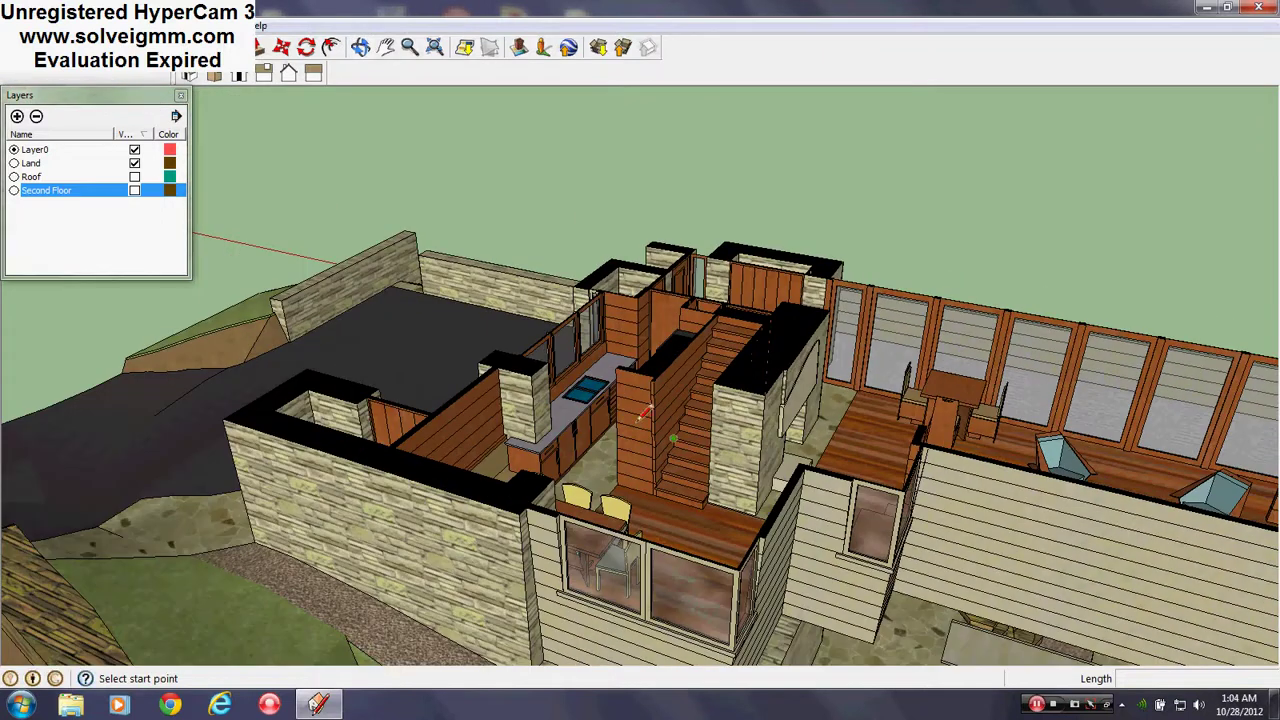
# Step: Hide the Land layer while viewing the open ground floor from above
pyautogui.moveTo(646, 411); pyautogui.dragTo(535, 550, button='middle')
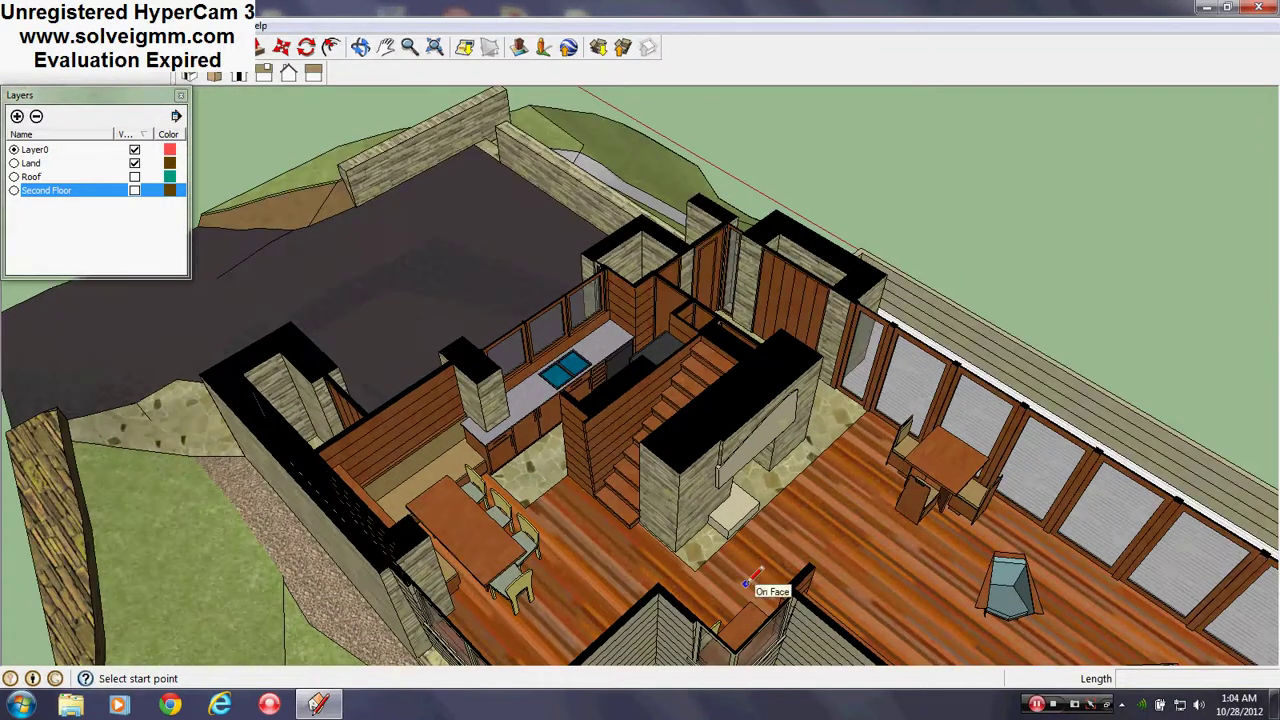
pyautogui.scroll(1, 746, 583)
pyautogui.click(134, 164)
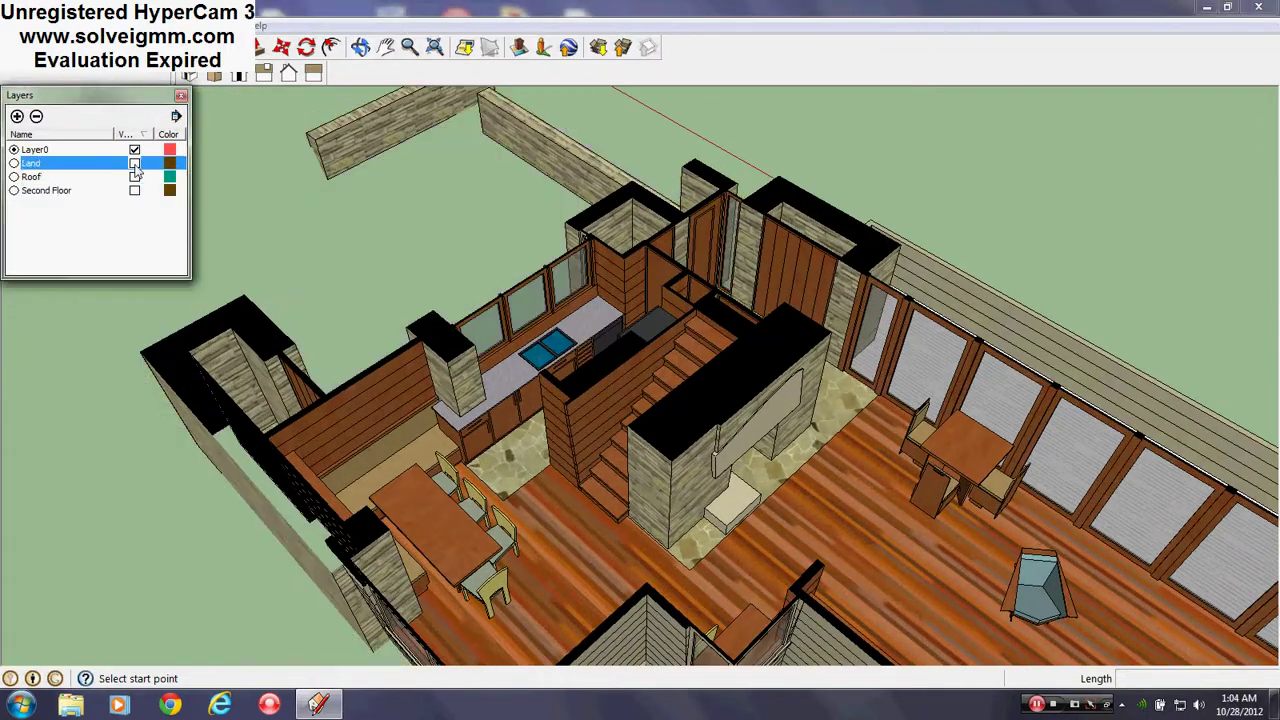
# Step: Make Land the visible current layer and hide Layer0 to expose the basement level from above
pyautogui.click(14, 163)
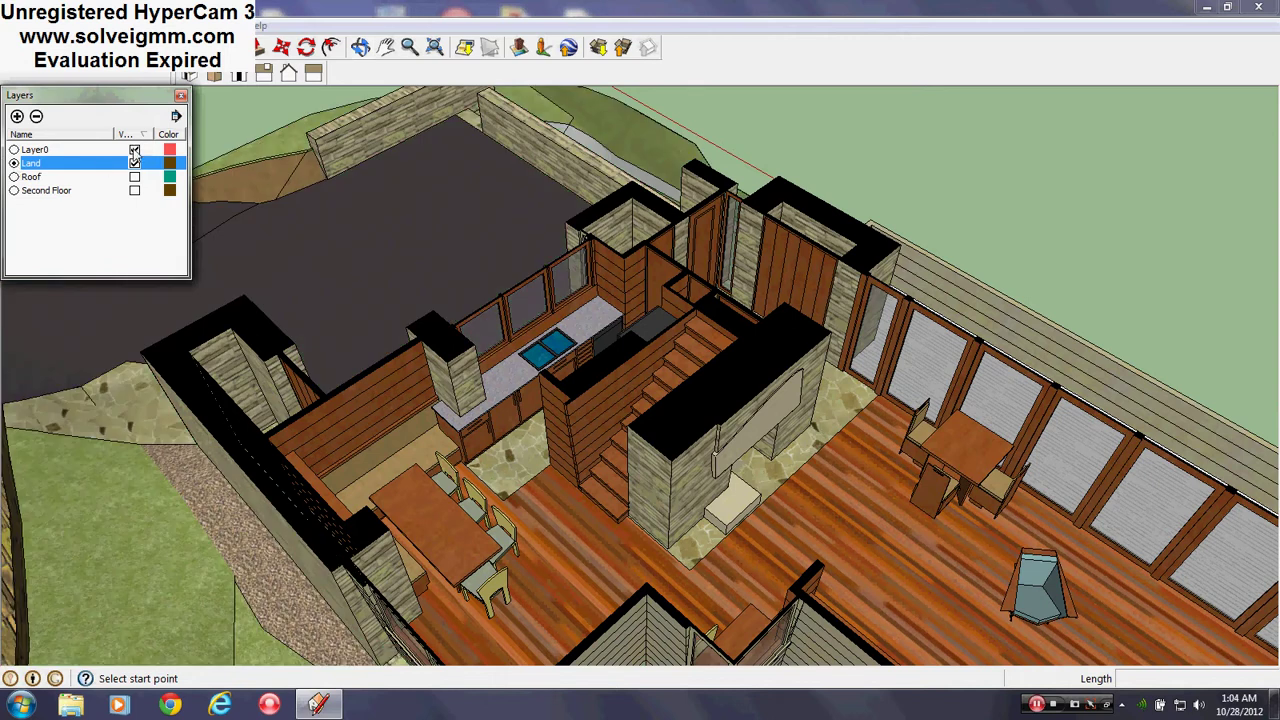
pyautogui.click(134, 150)
pyautogui.moveTo(686, 473); pyautogui.dragTo(433, 567, button='middle')
pyautogui.scroll(-3, 749, 383)
pyautogui.moveTo(749, 383); pyautogui.dragTo(700, 415, button='middle')
pyautogui.scroll(2, 466, 471)
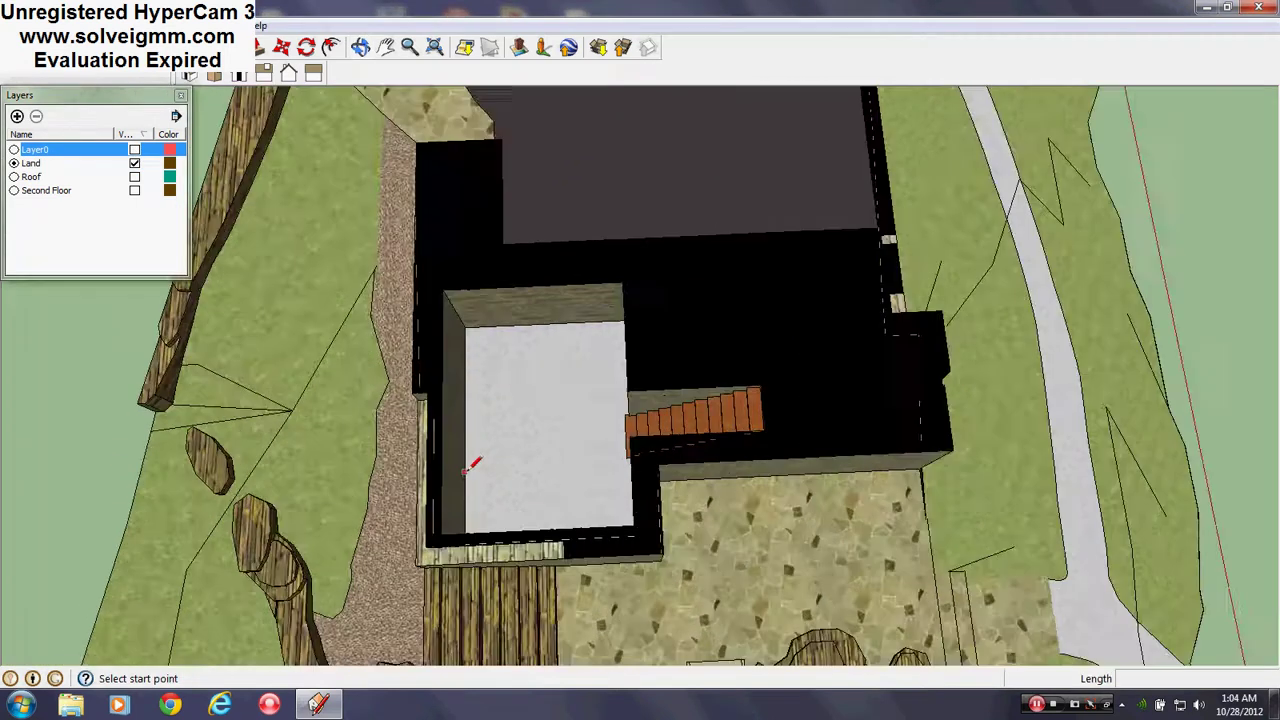
pyautogui.moveTo(466, 469); pyautogui.dragTo(634, 477, button='middle')
pyautogui.scroll(-5, 634, 477)
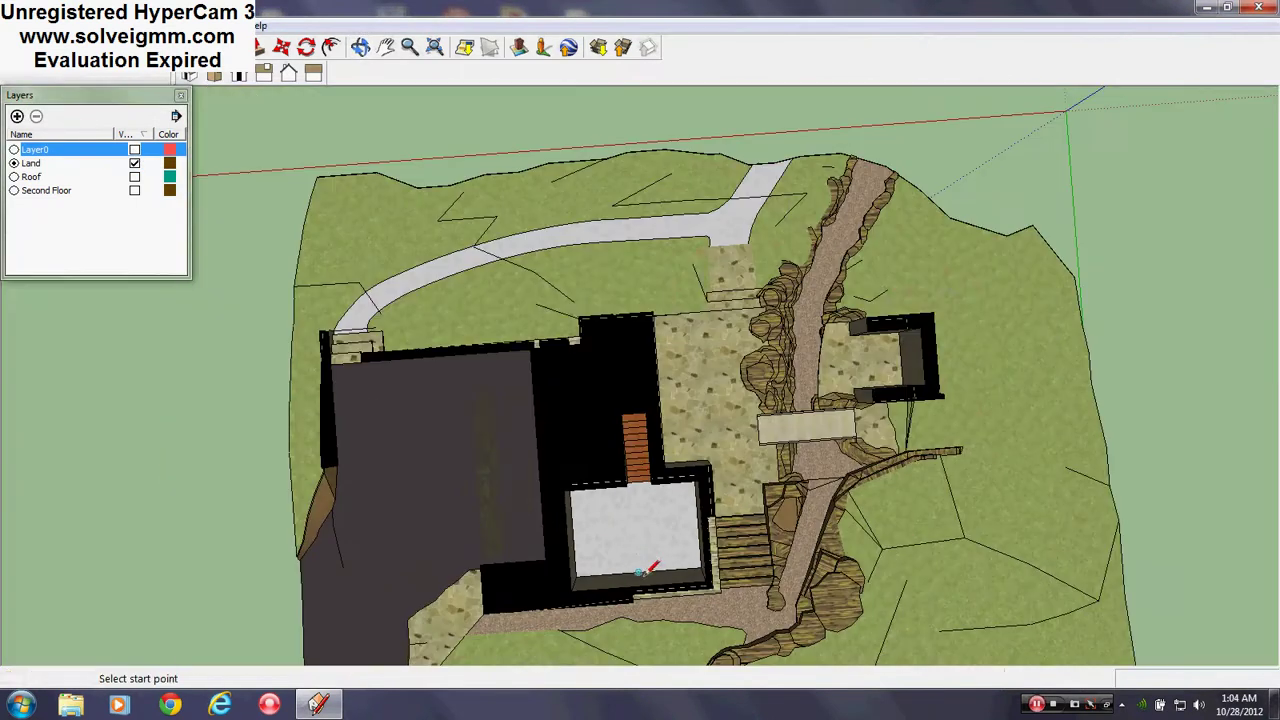
# Step: Examine the exposed basement room, its staircase and the surrounding terrain, driveway and paths from above
pyautogui.moveTo(650, 568); pyautogui.dragTo(600, 535, button='middle')
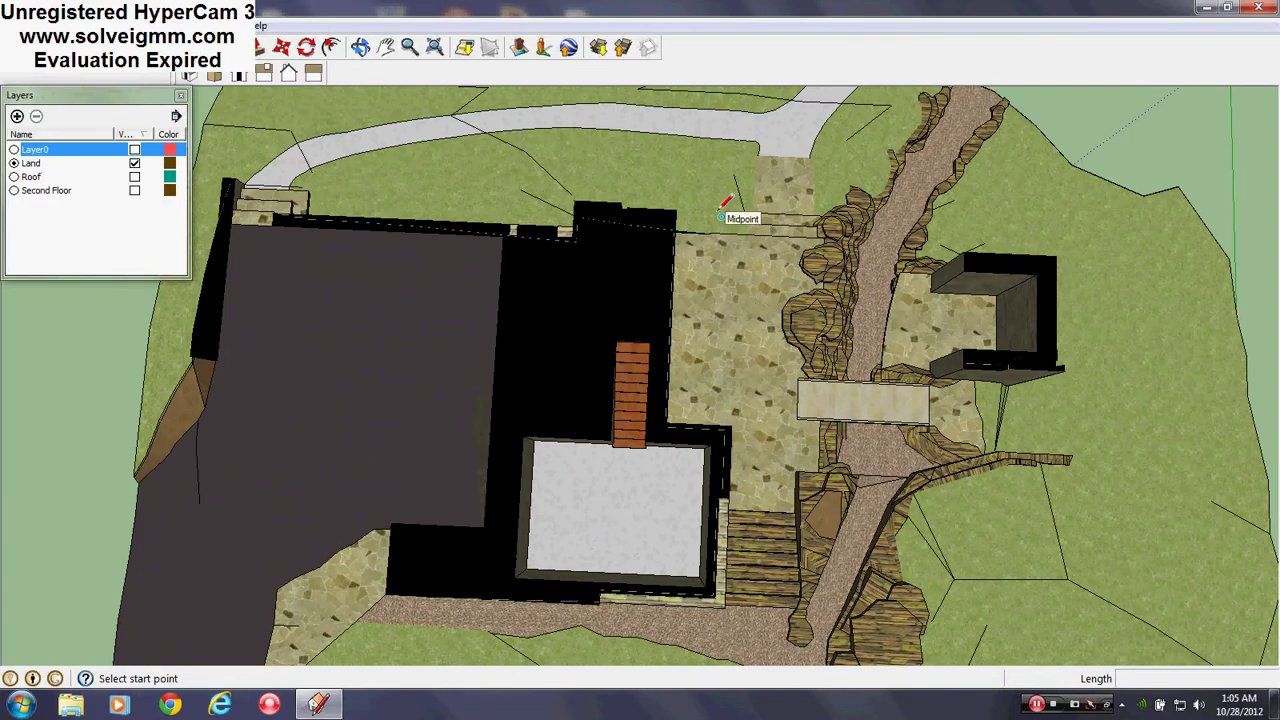
pyautogui.scroll(1, 648, 483)
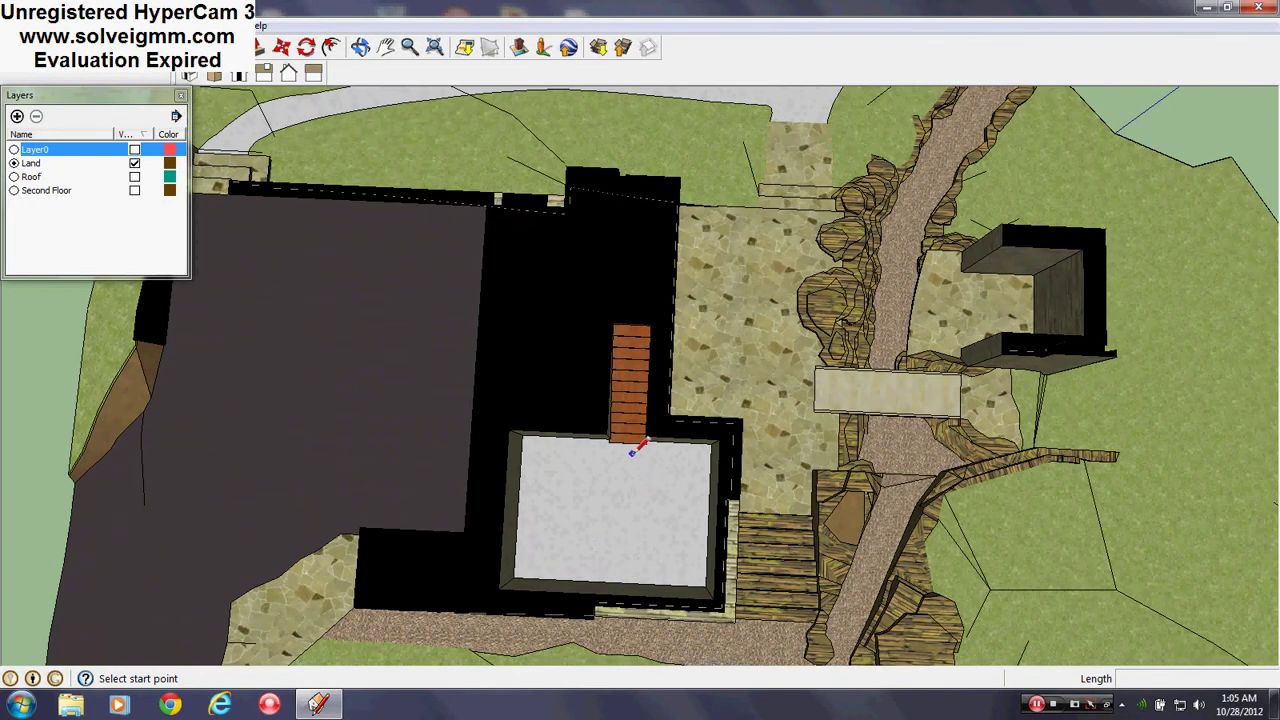
pyautogui.scroll(-3, 607, 470)
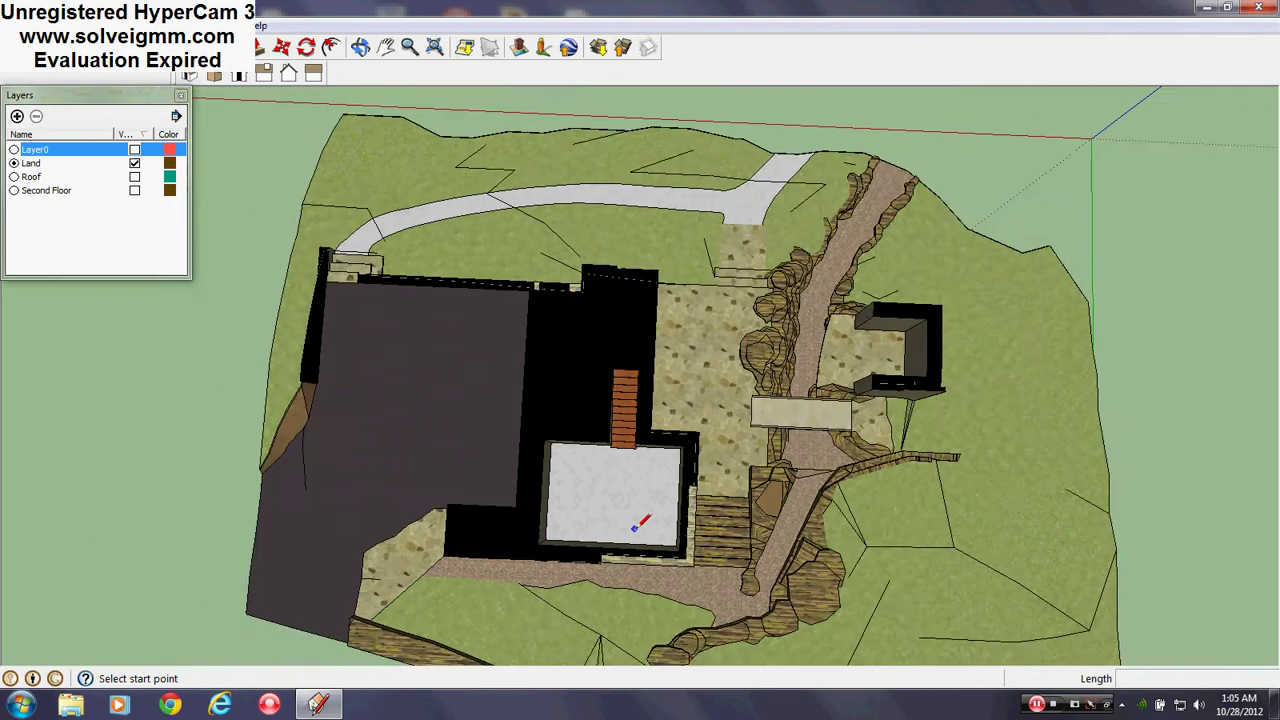
pyautogui.scroll(5, 634, 525)
pyautogui.moveTo(628, 506); pyautogui.dragTo(888, 308, button='middle')
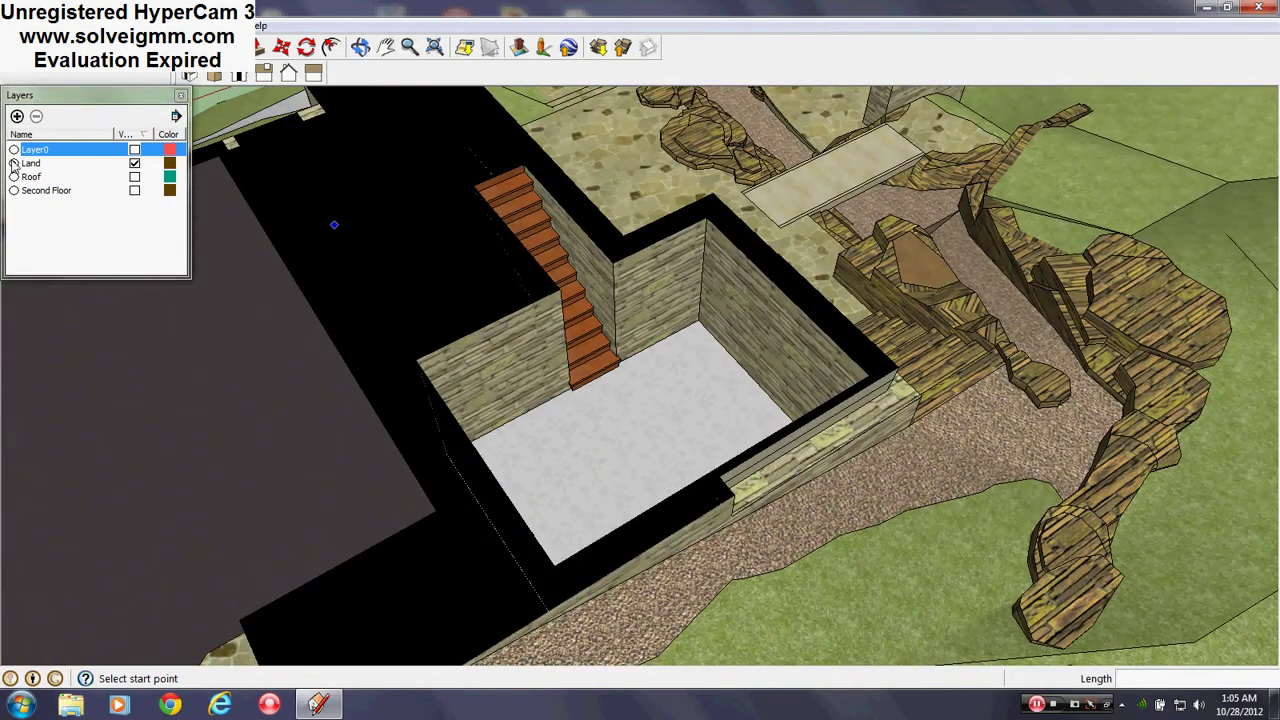
pyautogui.moveTo(903, 469); pyautogui.dragTo(581, 448, button='middle')
pyautogui.scroll(4, 512, 450)
pyautogui.scroll(-4, 581, 448)
pyautogui.moveTo(336, 537); pyautogui.dragTo(883, 485, button='middle')
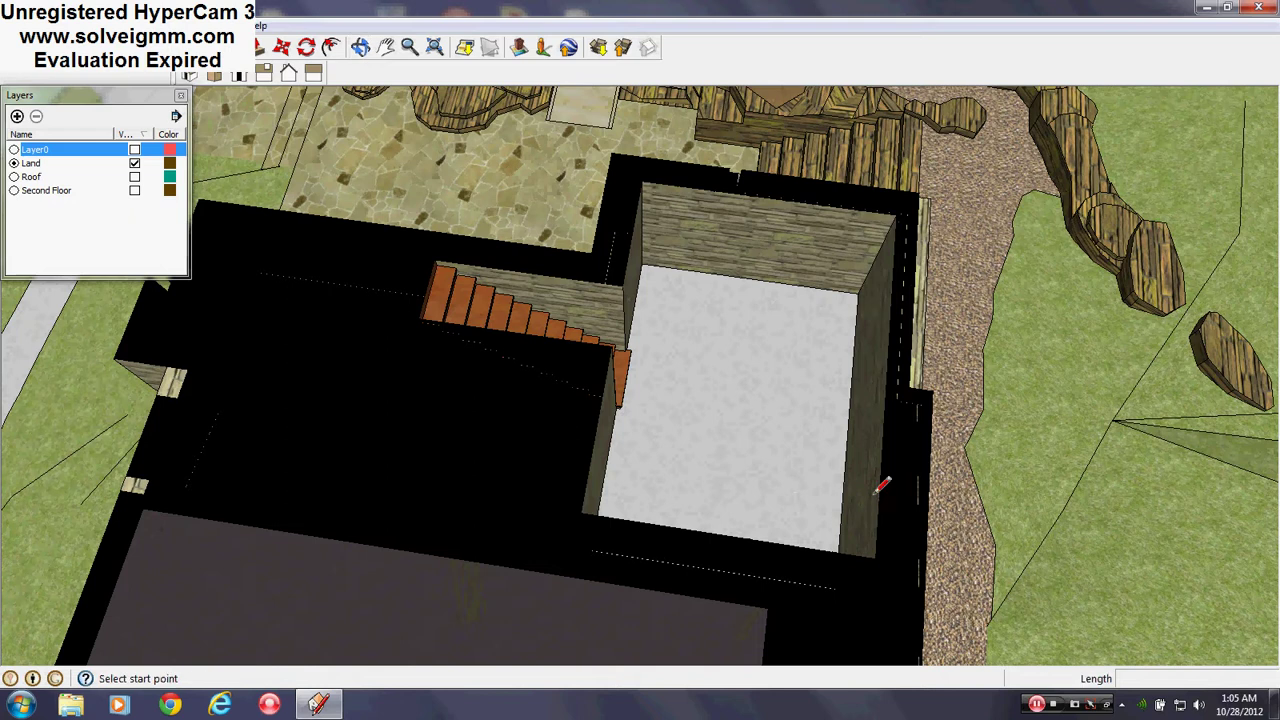
pyautogui.moveTo(767, 461); pyautogui.dragTo(589, 437, button='middle')
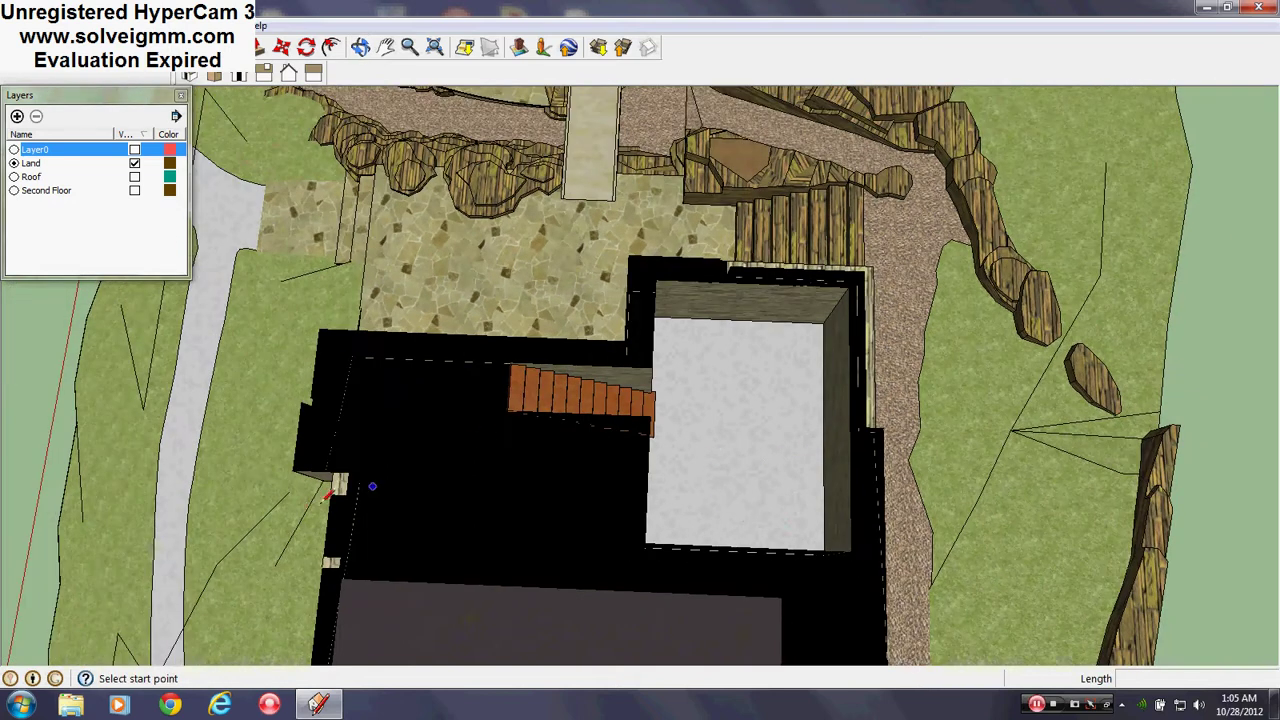
pyautogui.moveTo(372, 486)
pyautogui.mouseDown(button='middle')
pyautogui.moveTo(771, 323)
pyautogui.moveTo(634, 457)
pyautogui.moveTo(1046, 409)
pyautogui.moveTo(752, 405)
pyautogui.moveTo(827, 267)
pyautogui.mouseUp(button='middle')
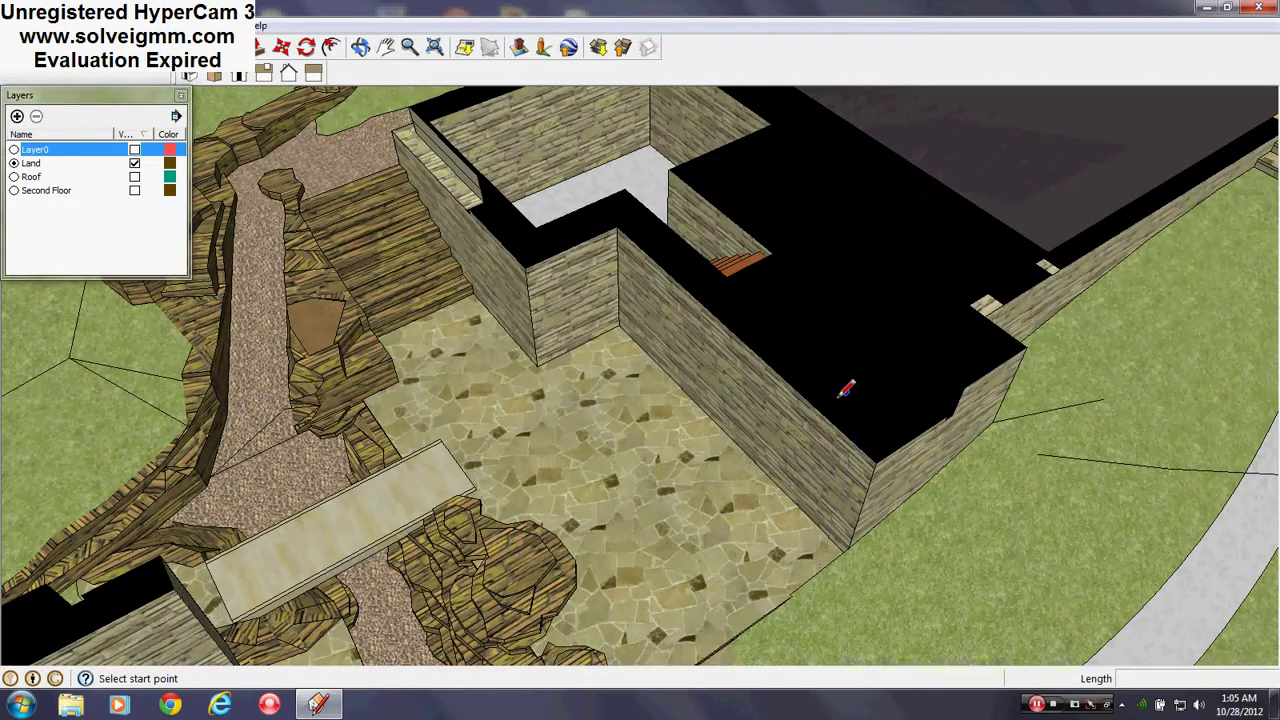
# Step: Examine the basement's stone walls and staircase from the patio and gravel path sides
pyautogui.moveTo(845, 390)
pyautogui.mouseDown(button='middle')
pyautogui.moveTo(803, 600)
pyautogui.moveTo(720, 449)
pyautogui.moveTo(760, 597)
pyautogui.moveTo(680, 328)
pyautogui.moveTo(942, 325)
pyautogui.mouseUp(button='middle')
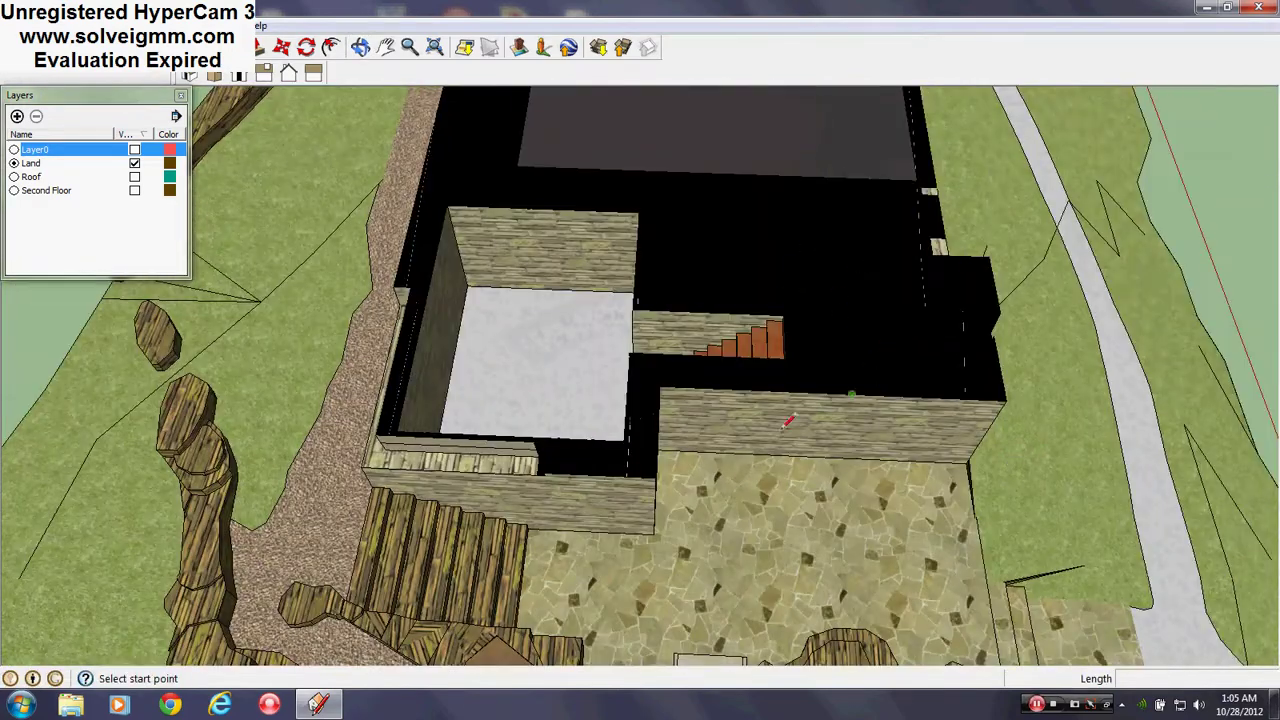
pyautogui.moveTo(788, 422)
pyautogui.mouseDown(button='middle')
pyautogui.moveTo(503, 503)
pyautogui.moveTo(349, 334)
pyautogui.moveTo(360, 400)
pyautogui.moveTo(890, 382)
pyautogui.moveTo(922, 420)
pyautogui.mouseUp(button='middle')
pyautogui.moveTo(374, 543)
pyautogui.mouseDown(button='middle')
pyautogui.moveTo(438, 429)
pyautogui.moveTo(1069, 504)
pyautogui.moveTo(731, 514)
pyautogui.moveTo(820, 474)
pyautogui.mouseUp(button='middle')
pyautogui.scroll(4, 740, 385)
pyautogui.moveTo(694, 354)
pyautogui.mouseDown(button='middle')
pyautogui.moveTo(1045, 288)
pyautogui.moveTo(1123, 251)
pyautogui.moveTo(637, 491)
pyautogui.moveTo(460, 551)
pyautogui.mouseUp(button='middle')
pyautogui.scroll(-3, 637, 491)
pyautogui.scroll(-2, 460, 551)
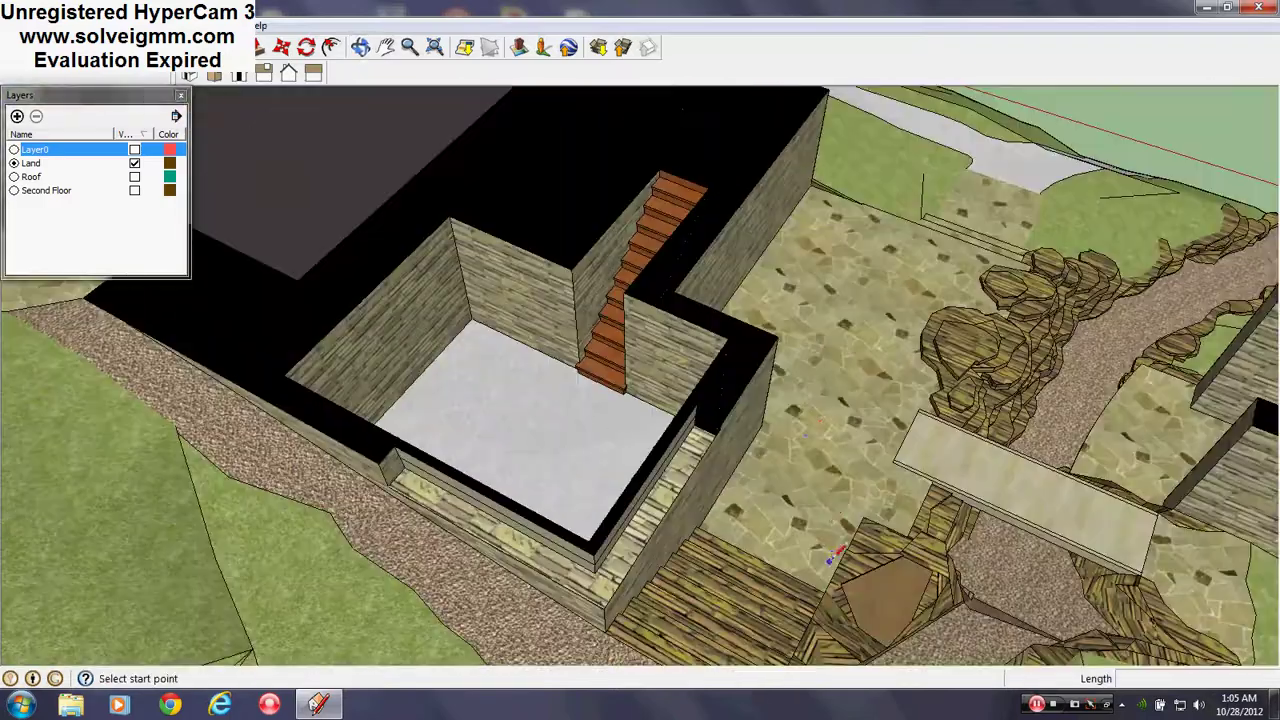
pyautogui.moveTo(831, 556); pyautogui.dragTo(628, 503, button='middle')
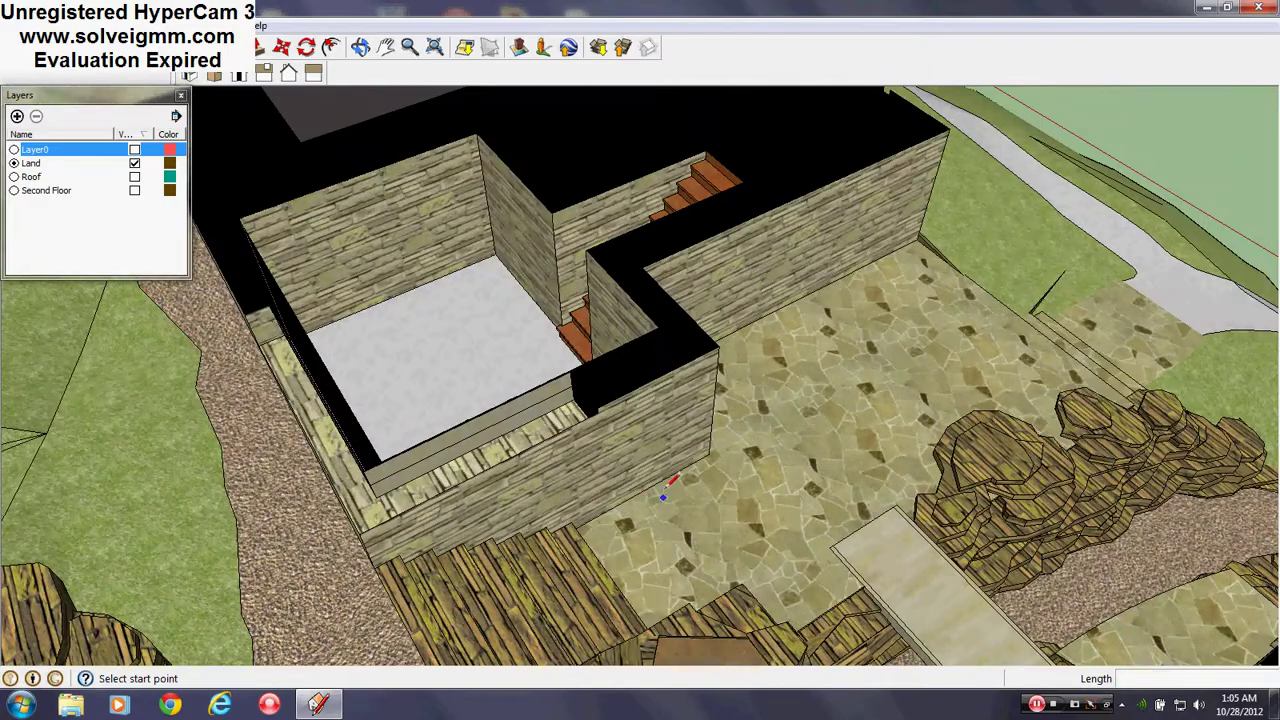
pyautogui.moveTo(712, 483); pyautogui.dragTo(838, 503, button='middle')
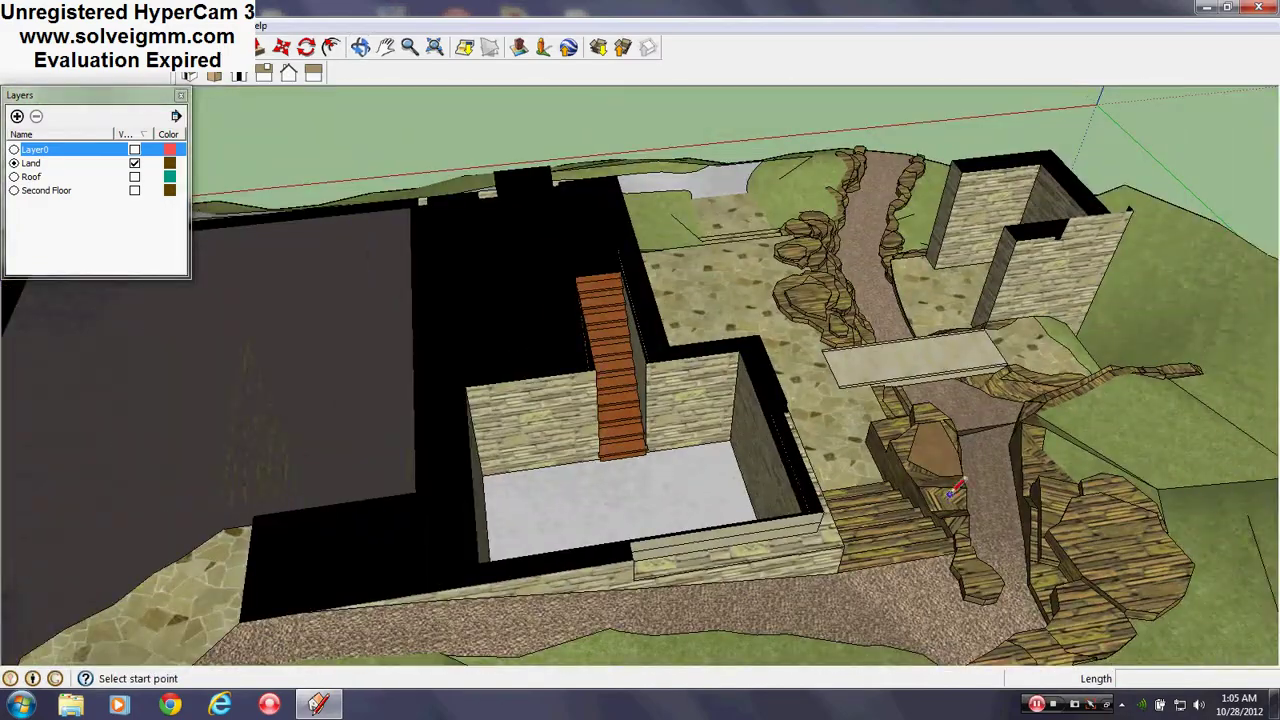
pyautogui.moveTo(955, 487); pyautogui.dragTo(955, 325, button='middle')
pyautogui.moveTo(506, 440)
pyautogui.mouseDown(button='middle')
pyautogui.moveTo(551, 391)
pyautogui.moveTo(680, 500)
pyautogui.moveTo(631, 449)
pyautogui.moveTo(441, 452)
pyautogui.moveTo(502, 463)
pyautogui.mouseUp(button='middle')
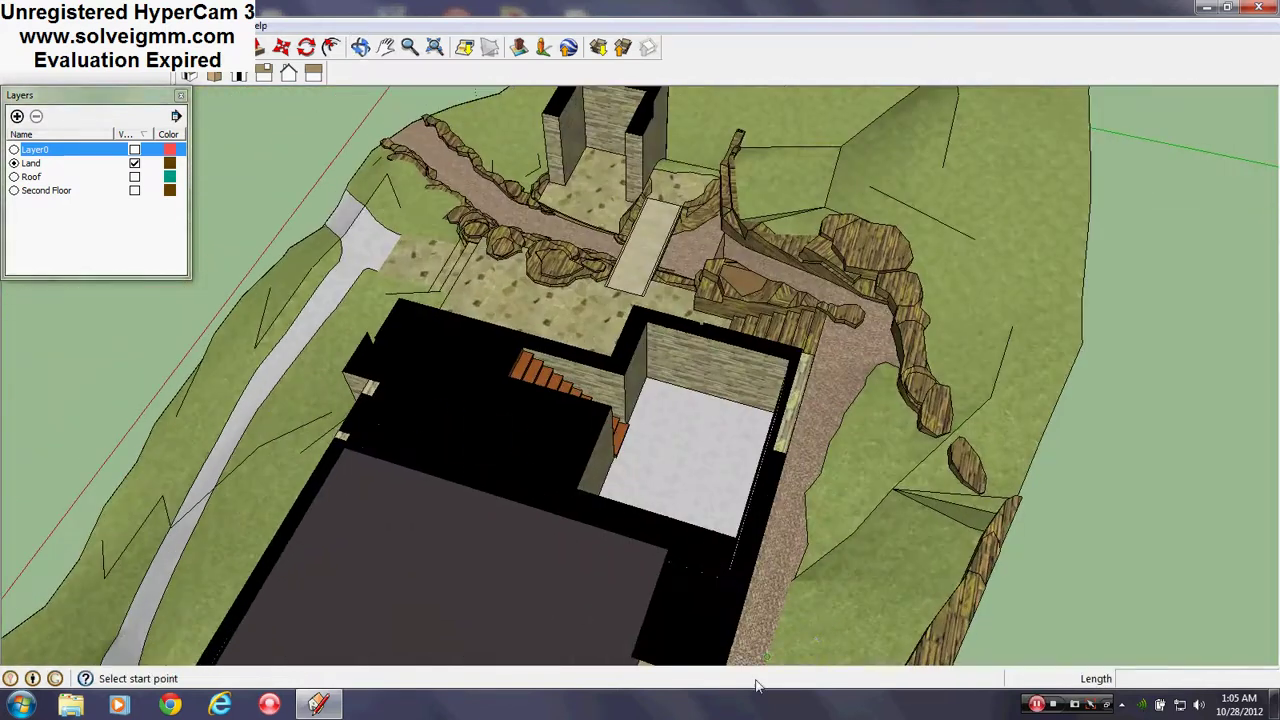
# Step: Examine how the basement room and stairs relate to the driveway, rock ledges and footbridge
pyautogui.moveTo(757, 686); pyautogui.dragTo(440, 452, button='middle')
pyautogui.scroll(4, 615, 450)
pyautogui.scroll(-3, 845, 450)
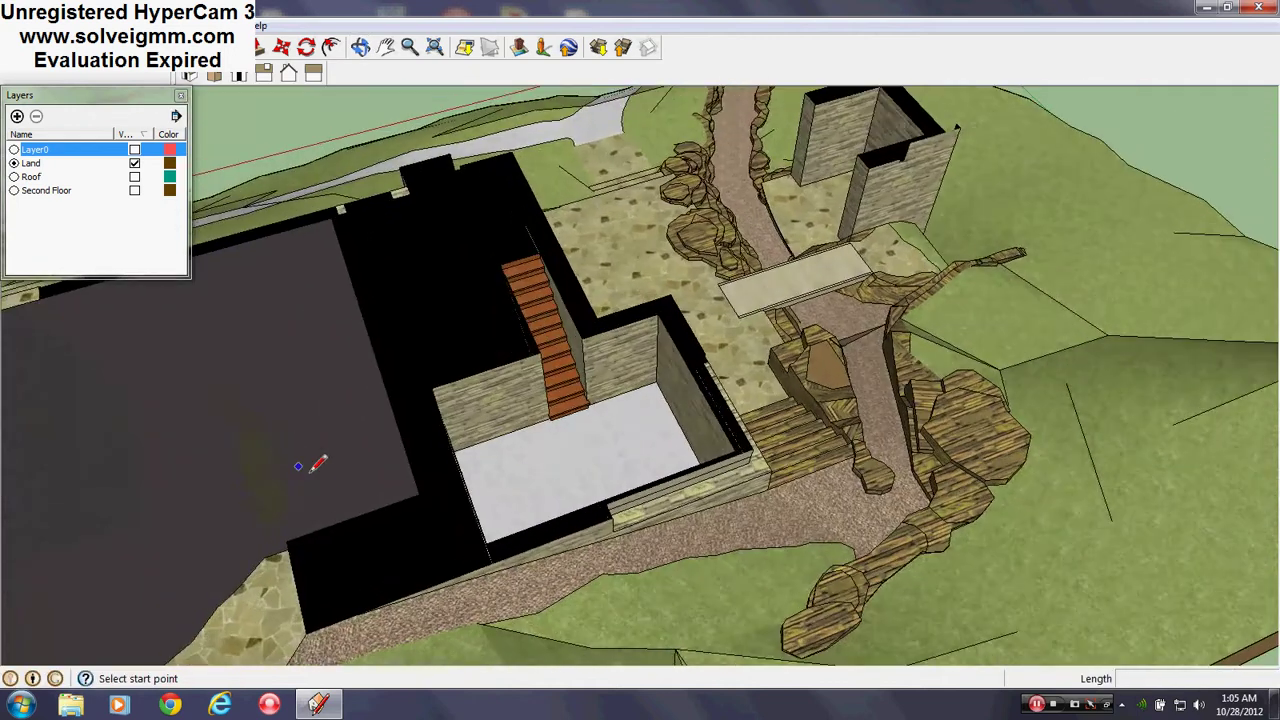
pyautogui.scroll(2, 304, 468)
pyautogui.moveTo(304, 468); pyautogui.dragTo(127, 486, button='middle')
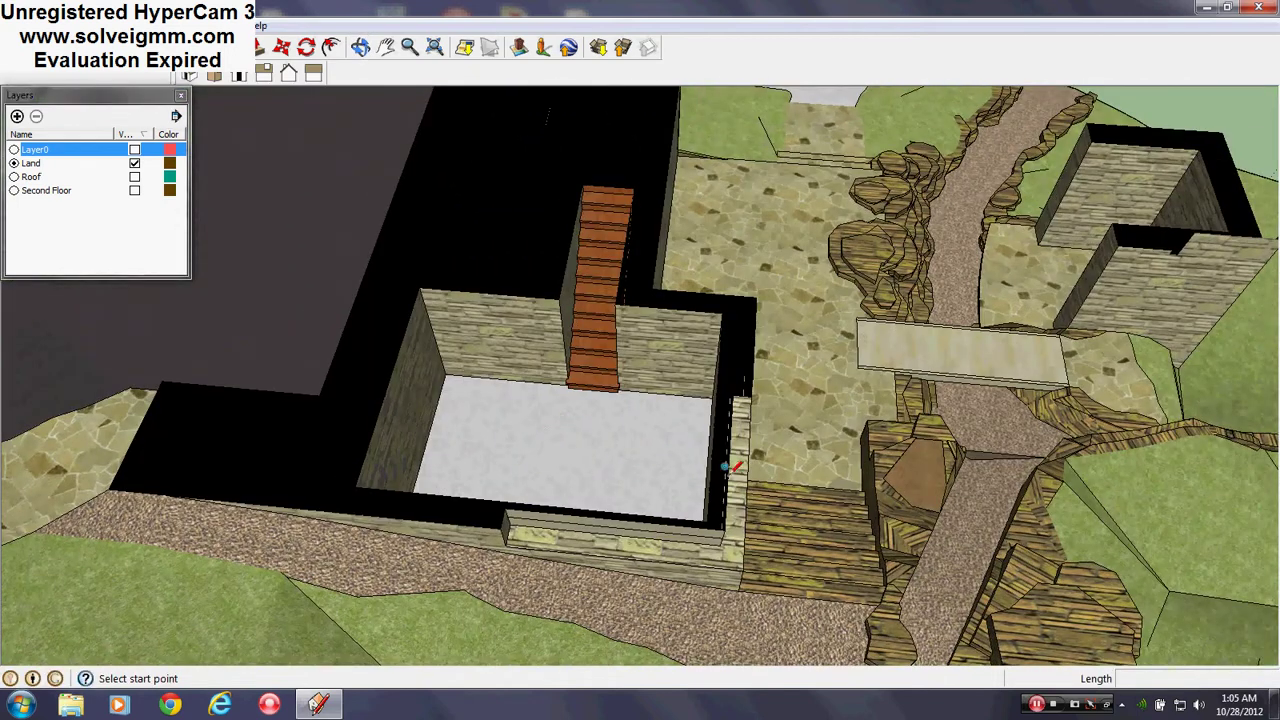
pyautogui.moveTo(413, 462); pyautogui.dragTo(423, 580, button='middle')
pyautogui.scroll(-3, 571, 543)
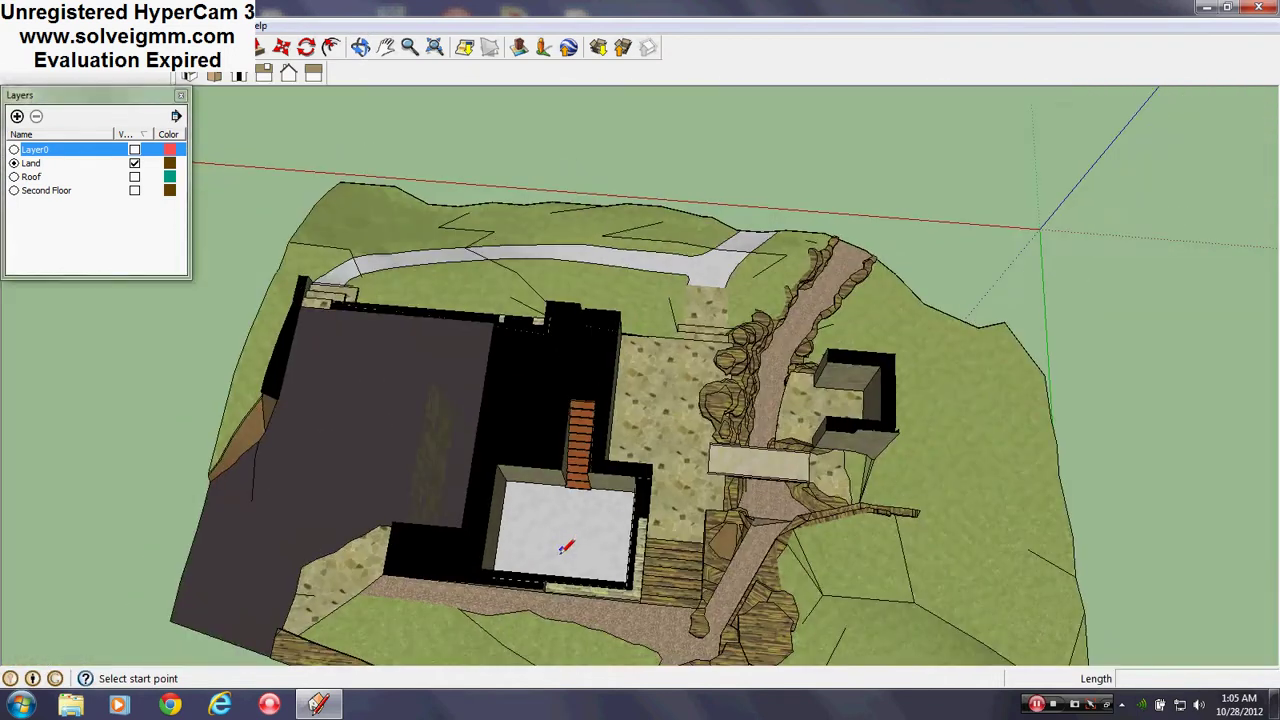
# Step: Undo the layer hiding until Layer0, Land, Roof and Second Floor are all shown
pyautogui.moveTo(580, 540); pyautogui.dragTo(474, 487, button='middle')
pyautogui.hotkey('ctrl', 'z')
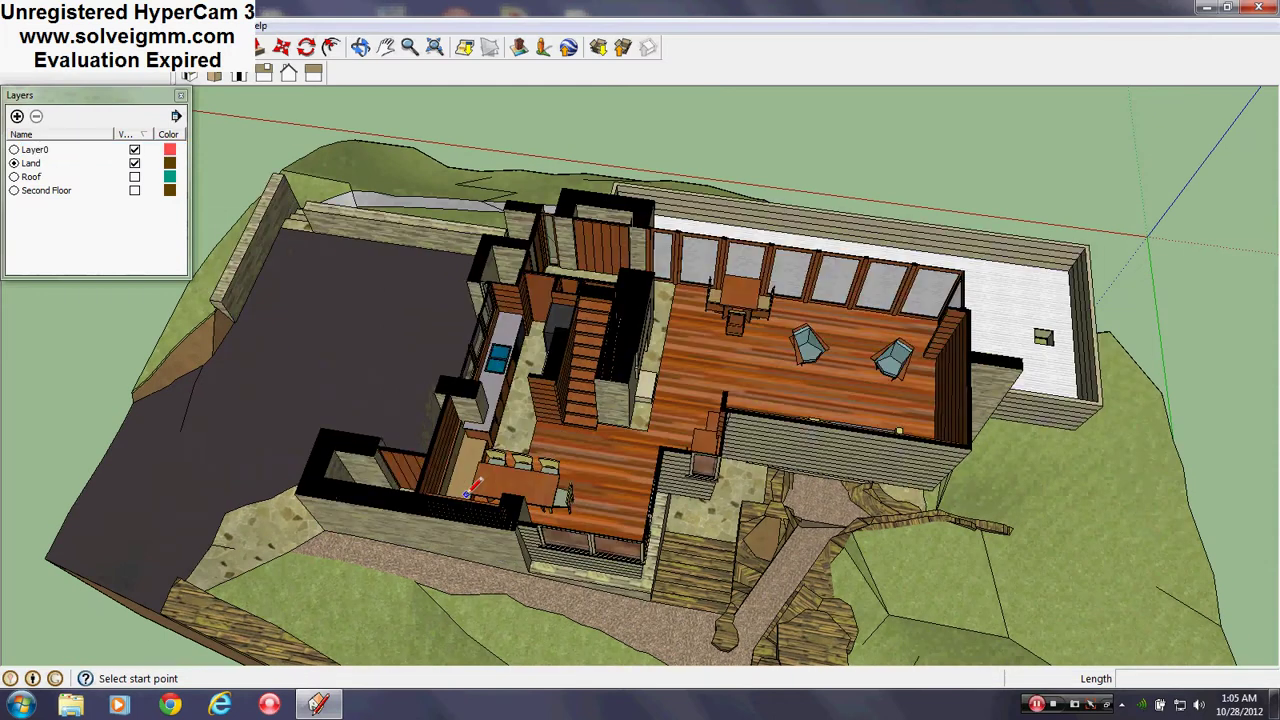
pyautogui.hotkey('ctrl', 'z')
pyautogui.hotkey('ctrl', 'z')
pyautogui.hotkey('ctrl', 'z')
pyautogui.hotkey('ctrl', 'z')
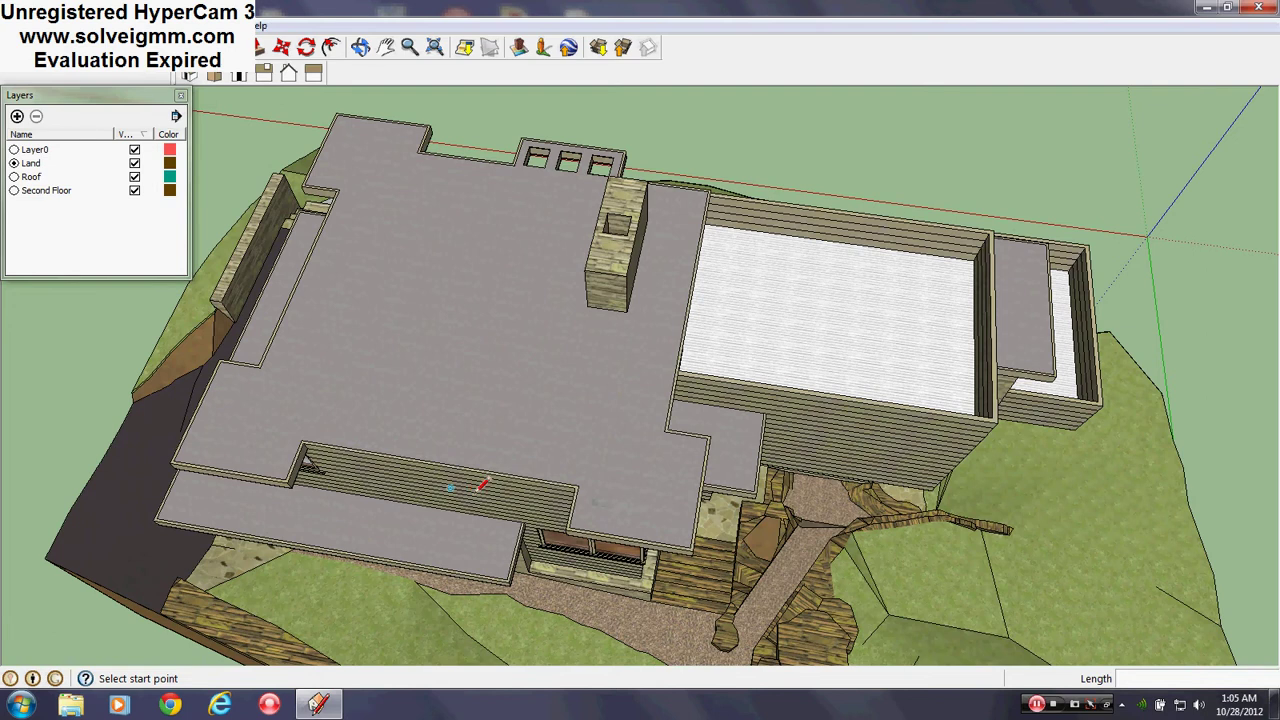
pyautogui.rightClick(580, 538)
pyautogui.click(1000, 183)
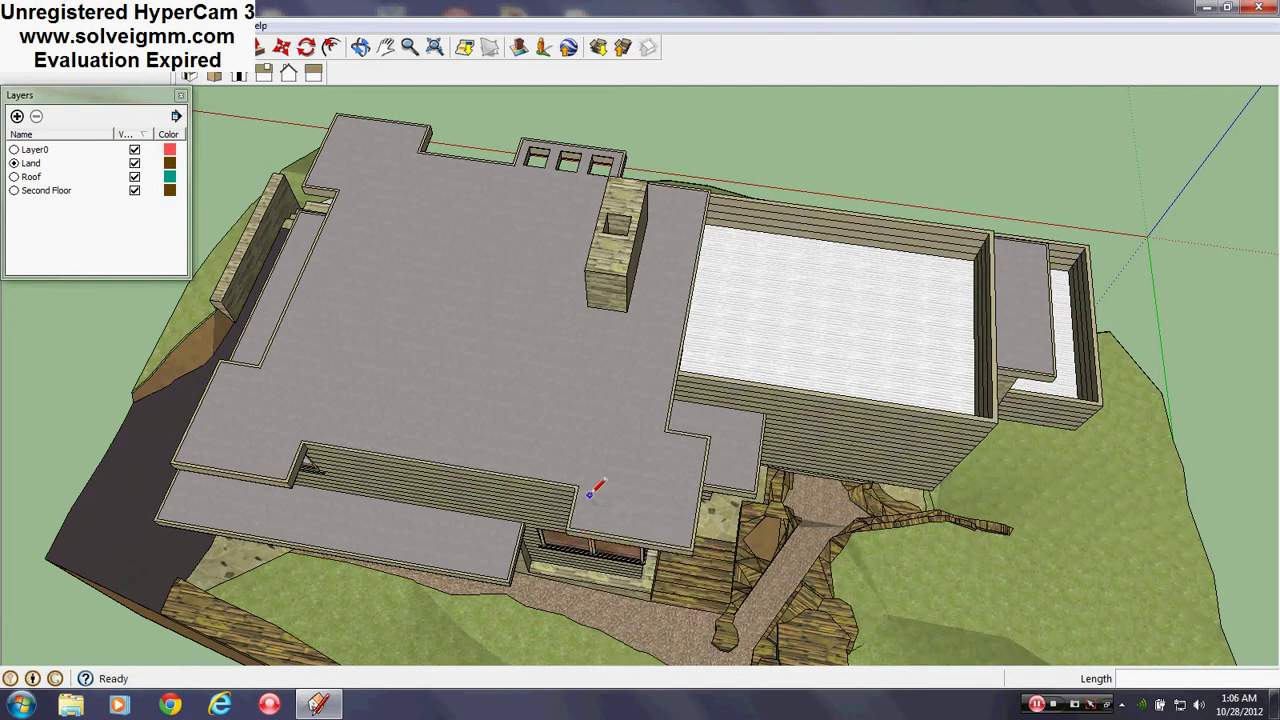
# Step: Examine the complete house exterior and its hillside, from the roof down to the stone supports and balconies
pyautogui.rightClick(613, 450)
pyautogui.click(882, 178)
pyautogui.rightClick(597, 284)
pyautogui.click(876, 160)
pyautogui.moveTo(876, 160); pyautogui.dragTo(473, 338, button='middle')
pyautogui.scroll(-3, 473, 338)
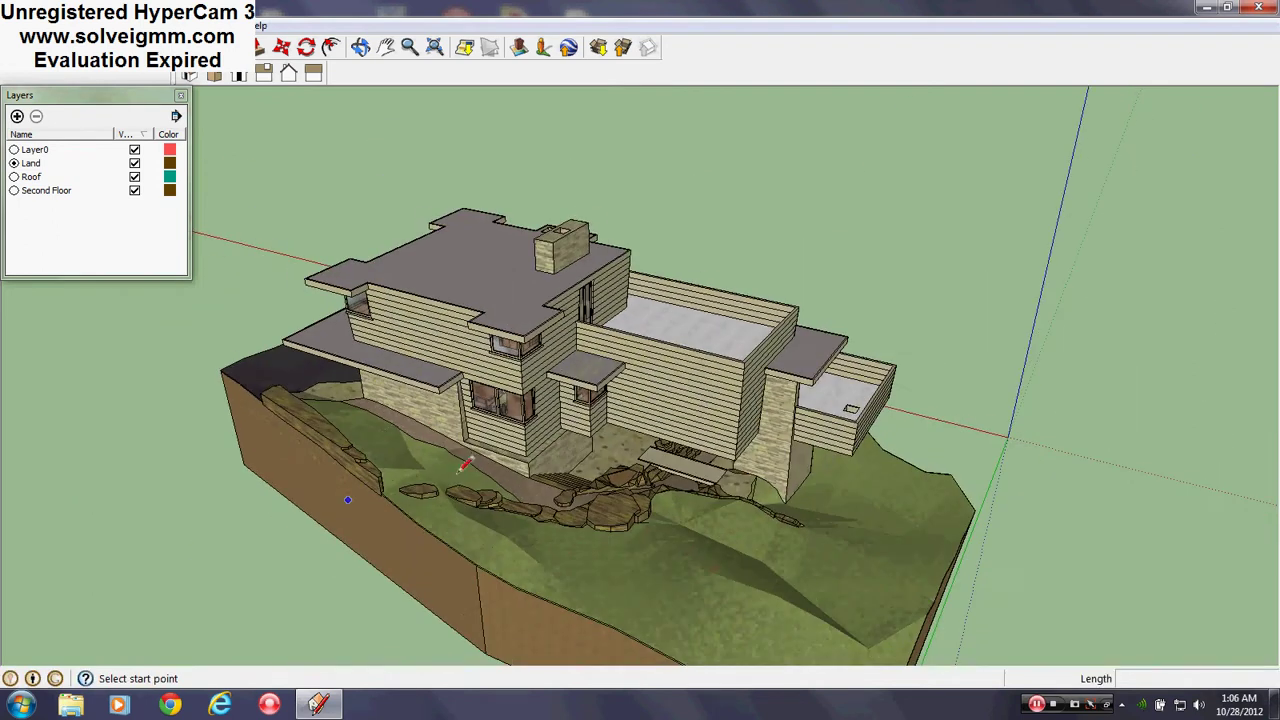
pyautogui.rightClick(486, 448)
pyautogui.click(1170, 440)
pyautogui.moveTo(812, 600); pyautogui.dragTo(194, 535, button='middle')
pyautogui.scroll(3, 360, 462)
pyautogui.moveTo(428, 492)
pyautogui.mouseDown(button='middle')
pyautogui.moveTo(904, 509)
pyautogui.moveTo(1000, 525)
pyautogui.mouseUp(button='middle')
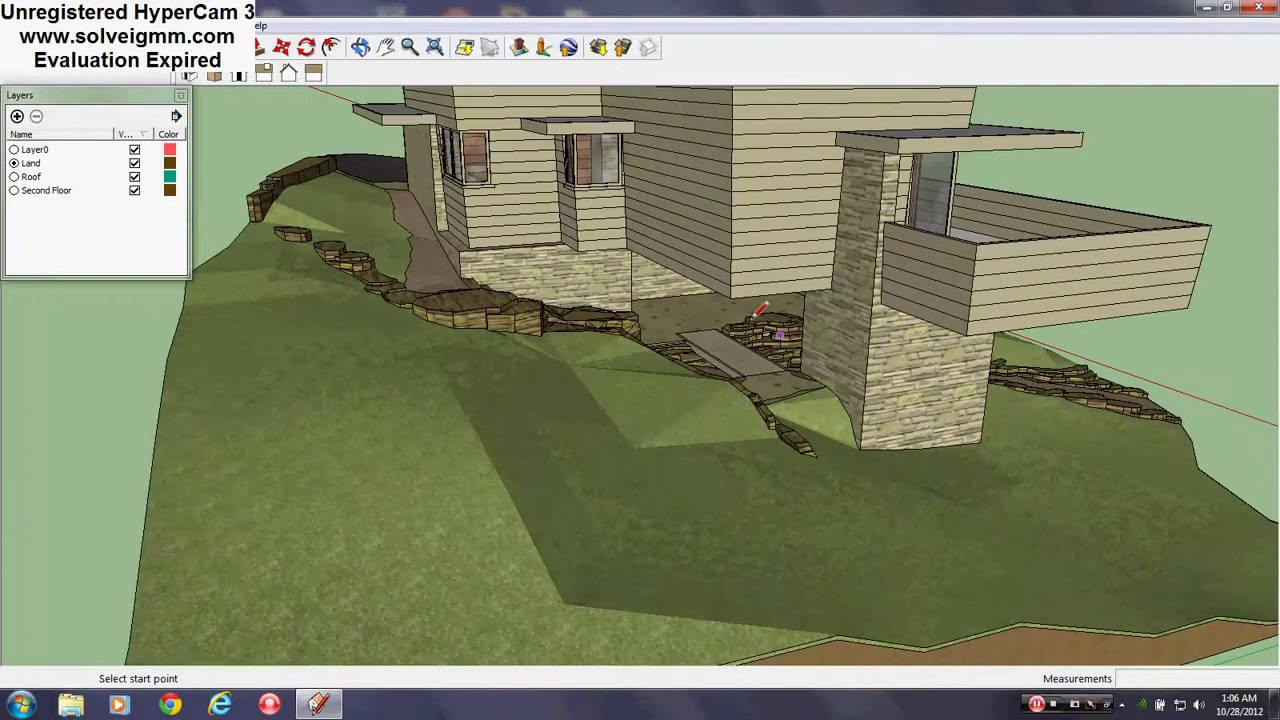
# Step: Close the layer list and view the gravel path and footbridge beneath the cantilevered living area
pyautogui.scroll(3, 732, 332)
pyautogui.click(183, 98)
pyautogui.moveTo(755, 500); pyautogui.dragTo(357, 482, button='middle')
pyautogui.scroll(-3, 357, 482)
pyautogui.scroll(3, 1089, 517)
pyautogui.moveTo(1089, 517); pyautogui.dragTo(797, 459, button='middle')
pyautogui.scroll(-1, 985, 424)
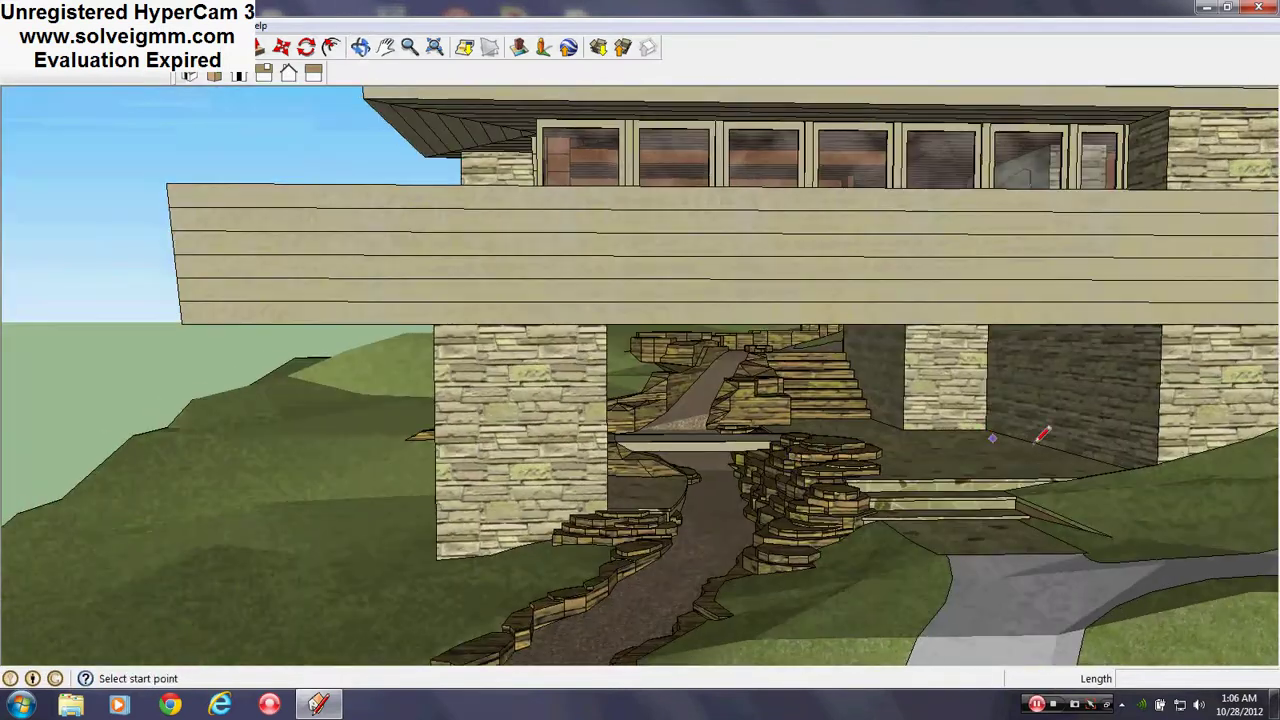
# Step: Examine the patio, stone columns, rock ledges, steps and footbridge beneath the cantilevered living area close up
pyautogui.scroll(4, 1043, 434)
pyautogui.moveTo(1023, 457)
pyautogui.mouseDown(button='middle')
pyautogui.moveTo(777, 491)
pyautogui.moveTo(520, 478)
pyautogui.moveTo(585, 478)
pyautogui.mouseUp(button='middle')
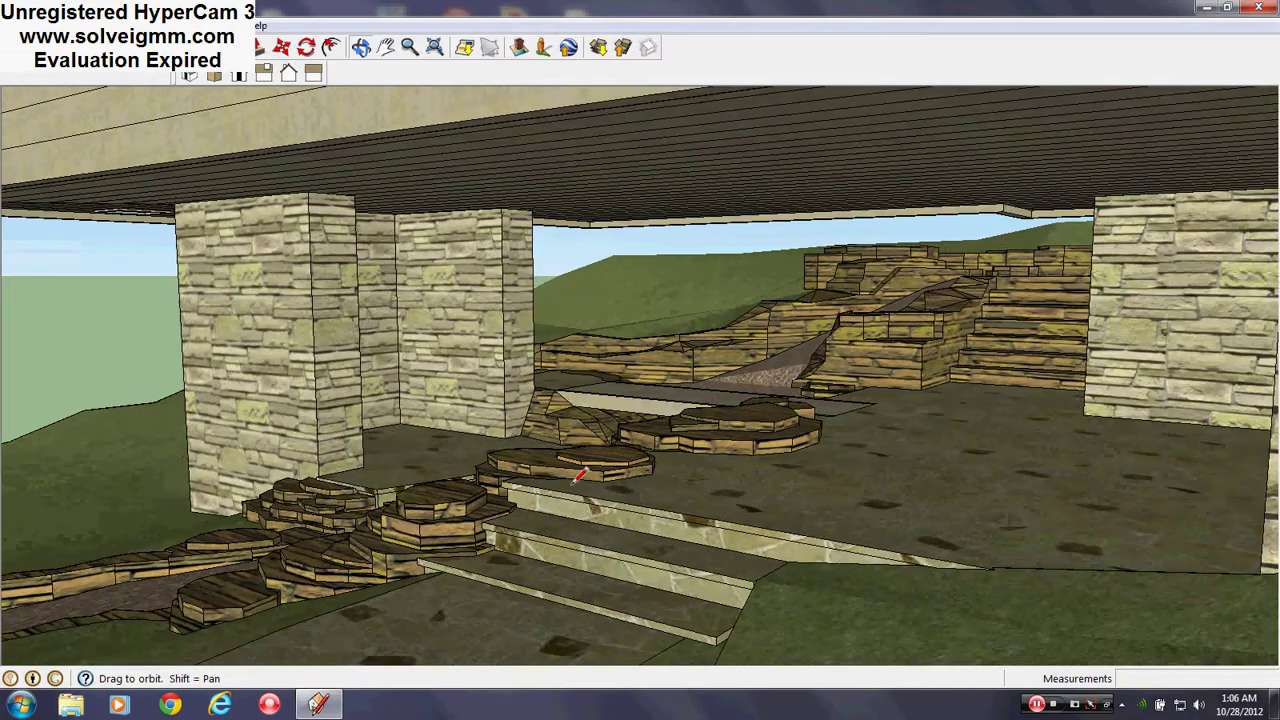
pyautogui.moveTo(652, 506); pyautogui.dragTo(972, 500, button='middle')
pyautogui.scroll(3, 240, 426)
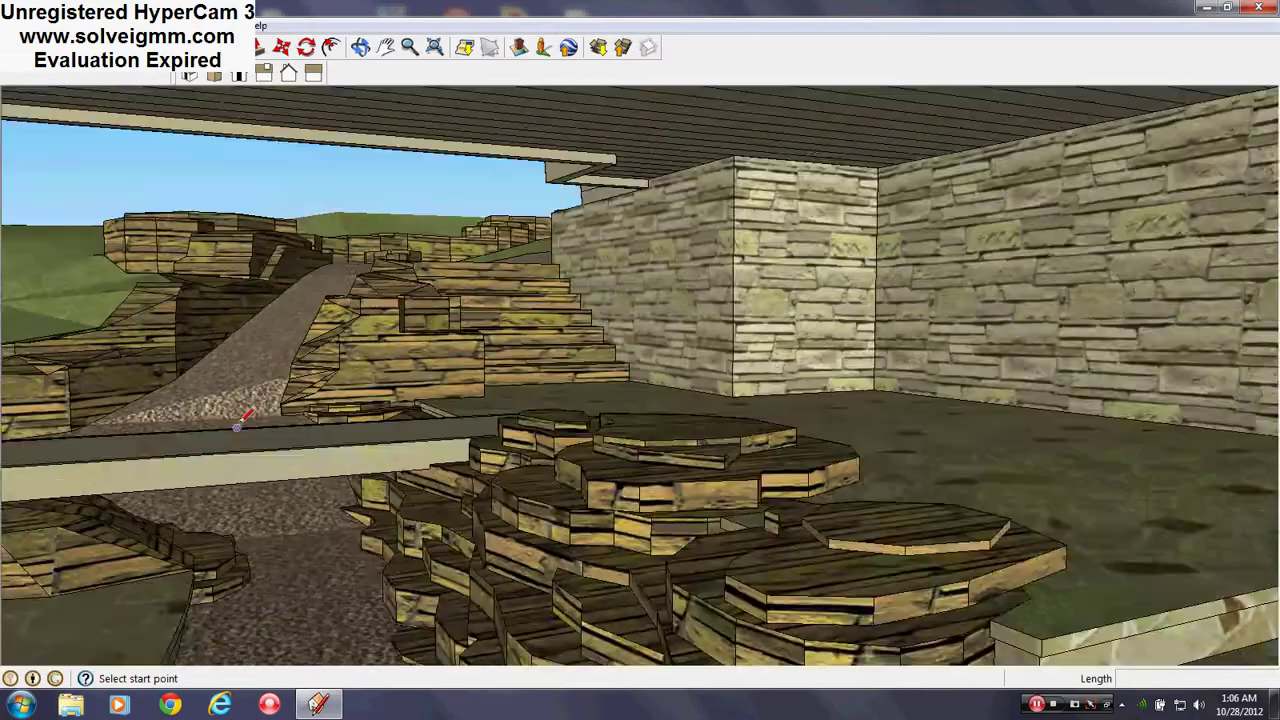
pyautogui.moveTo(366, 440); pyautogui.dragTo(526, 400, button='middle')
pyautogui.scroll(3, 335, 393)
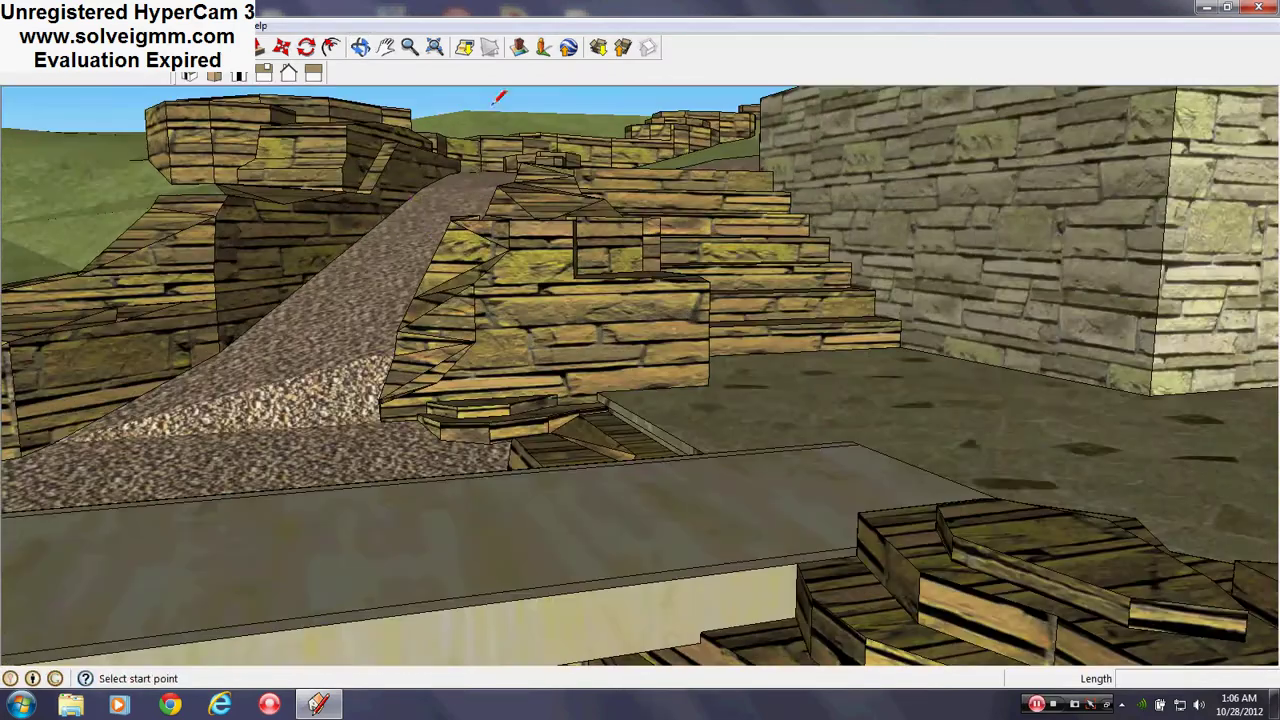
pyautogui.scroll(-4, 352, 268)
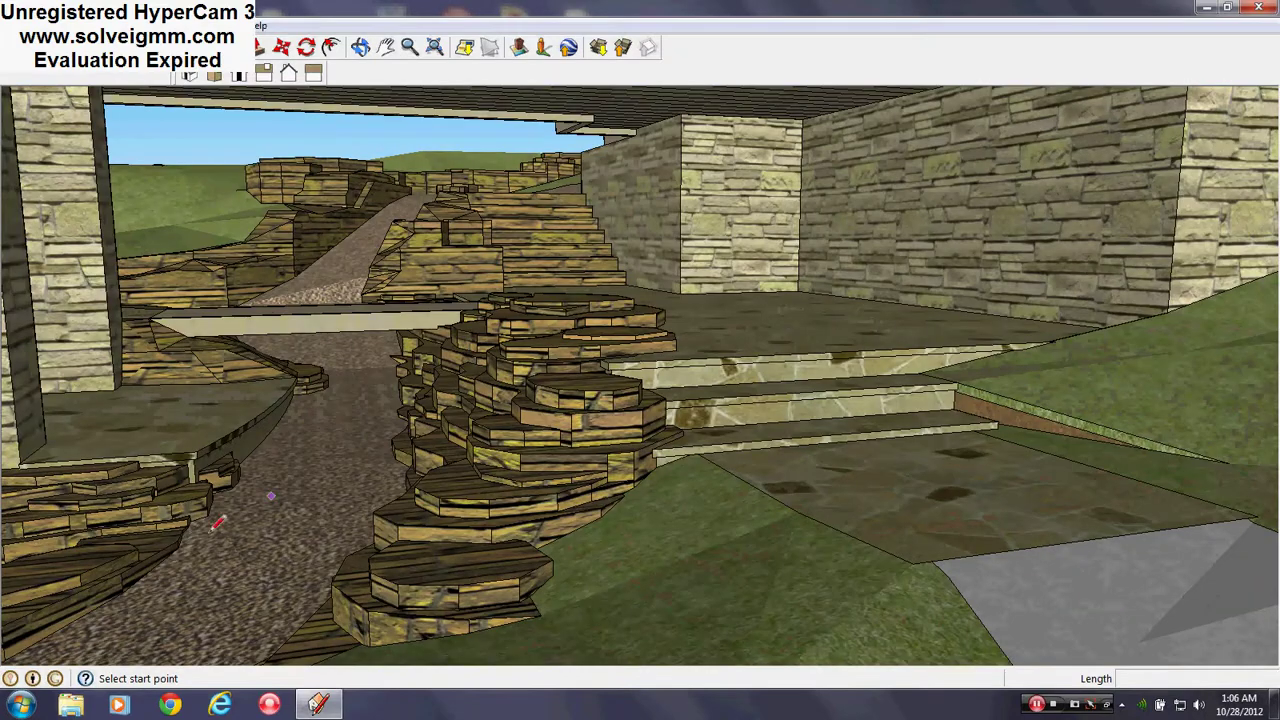
pyautogui.moveTo(228, 566); pyautogui.dragTo(758, 406, button='middle')
pyautogui.scroll(4, 488, 290)
pyautogui.moveTo(491, 290); pyautogui.dragTo(963, 443, button='middle')
pyautogui.scroll(-2, 460, 400)
pyautogui.moveTo(455, 390); pyautogui.dragTo(403, 500, button='middle')
# Step: Examine the rock outcrops, gravel path and footbridge alongside the stone foundation from the hillside
pyautogui.scroll(-3, 766, 523)
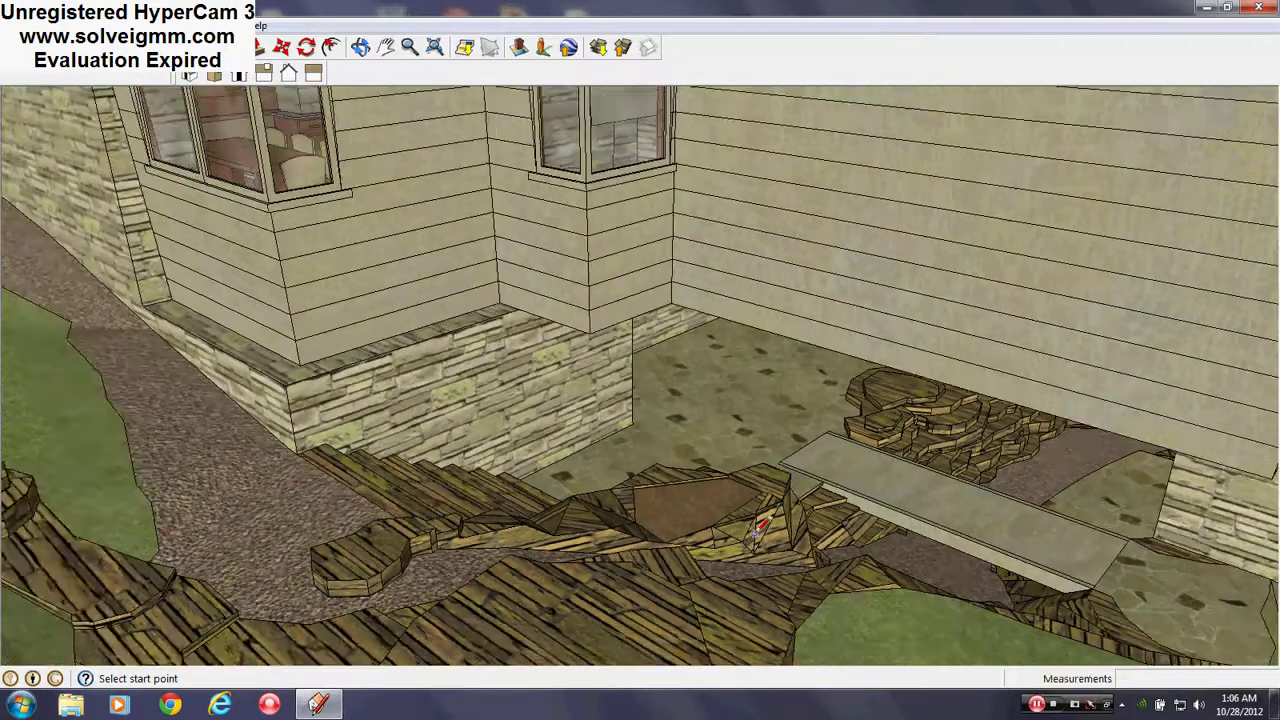
pyautogui.moveTo(766, 523); pyautogui.dragTo(700, 463, button='middle')
pyautogui.scroll(1, 250, 430)
pyautogui.moveTo(250, 435)
pyautogui.mouseDown(button='middle')
pyautogui.moveTo(218, 430)
pyautogui.moveTo(195, 455)
pyautogui.mouseUp(button='middle')
pyautogui.scroll(-2, 230, 440)
pyautogui.scroll(-2, 660, 349)
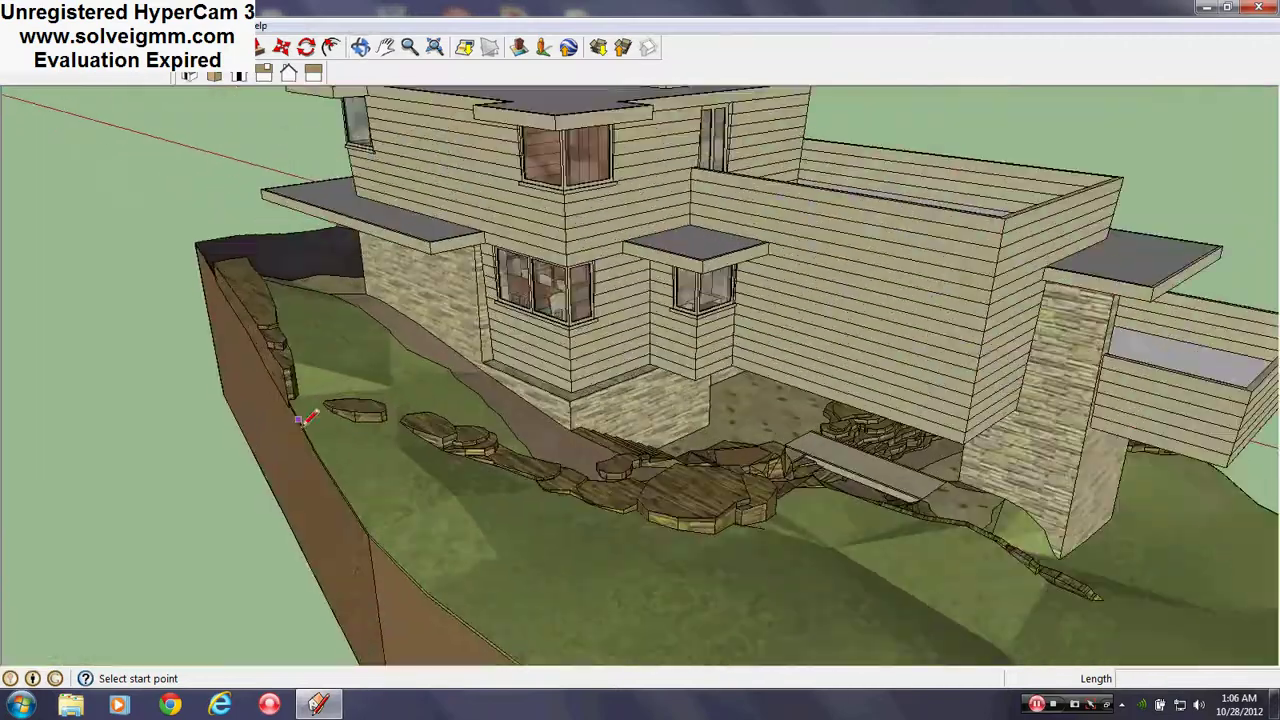
pyautogui.scroll(-4, 368, 425)
pyautogui.moveTo(368, 425); pyautogui.dragTo(194, 320, button='middle')
pyautogui.scroll(5, 400, 278)
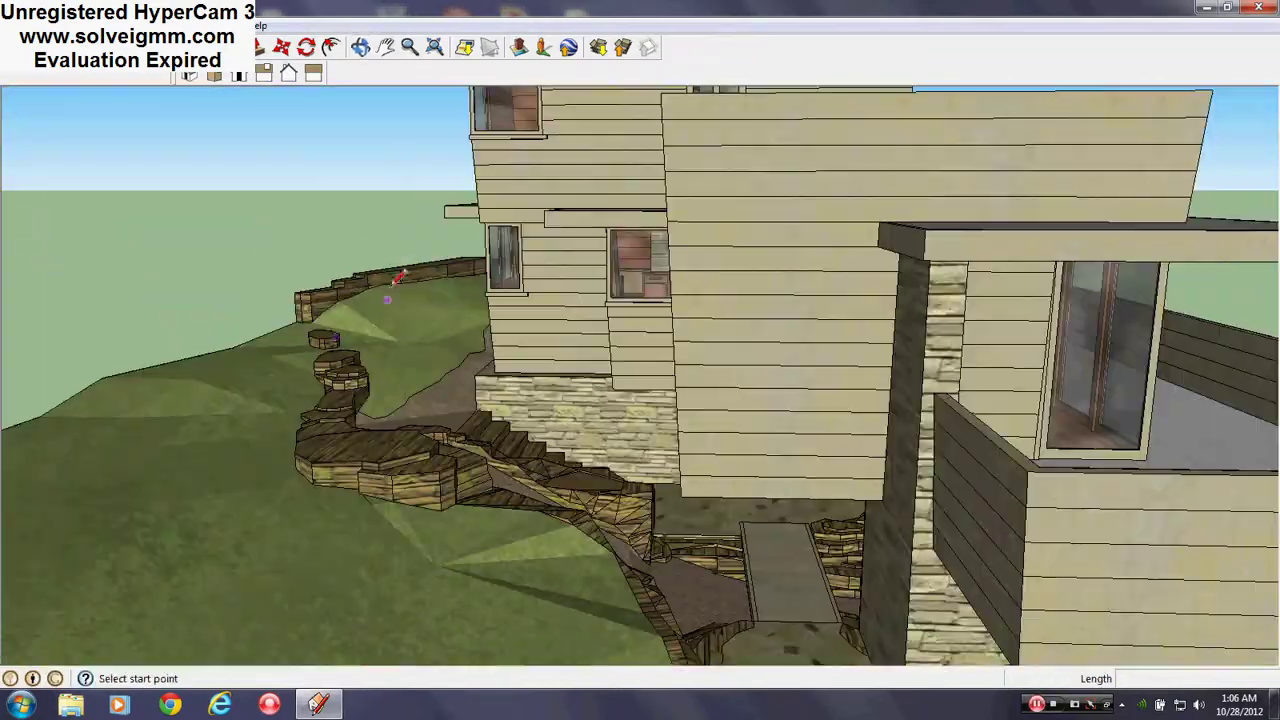
pyautogui.scroll(4, 397, 356)
pyautogui.moveTo(362, 219); pyautogui.dragTo(600, 312, button='middle')
pyautogui.moveTo(309, 277); pyautogui.dragTo(486, 338, button='middle')
pyautogui.scroll(-3, 486, 338)
pyautogui.scroll(5, 857, 449)
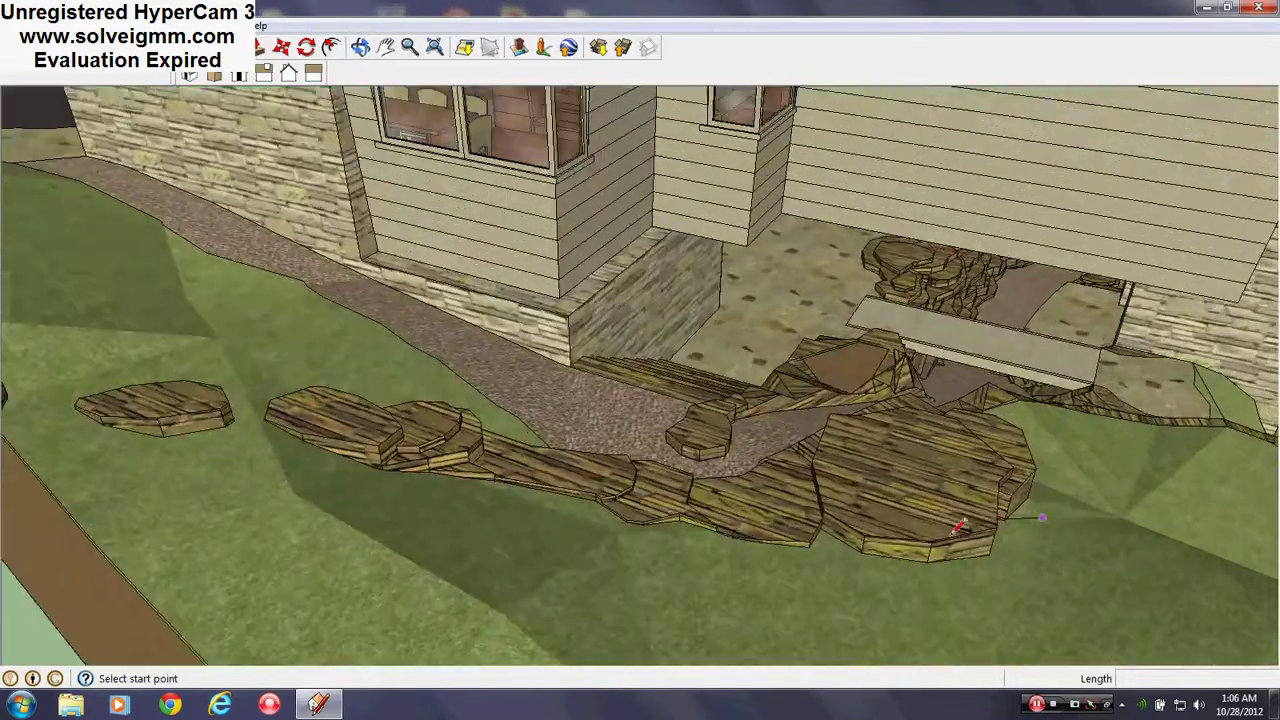
pyautogui.moveTo(857, 449); pyautogui.dragTo(552, 373, button='middle')
pyautogui.scroll(-6, 550, 365)
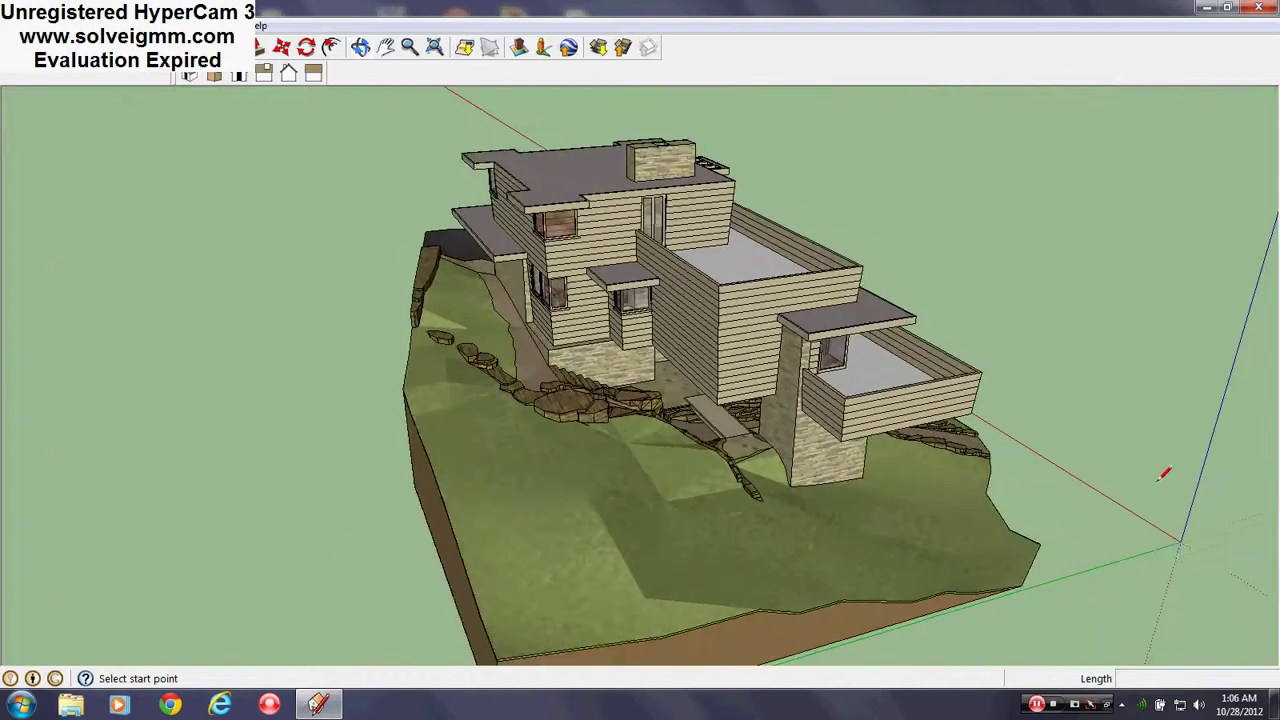
# Step: Search the 3D Warehouse for "bryce" to find a human scale figure for the patio
pyautogui.moveTo(1163, 474); pyautogui.dragTo(677, 329, button='middle')
pyautogui.scroll(5, 557, 374)
pyautogui.moveTo(557, 374); pyautogui.dragTo(735, 383, button='middle')
pyautogui.scroll(4, 549, 206)
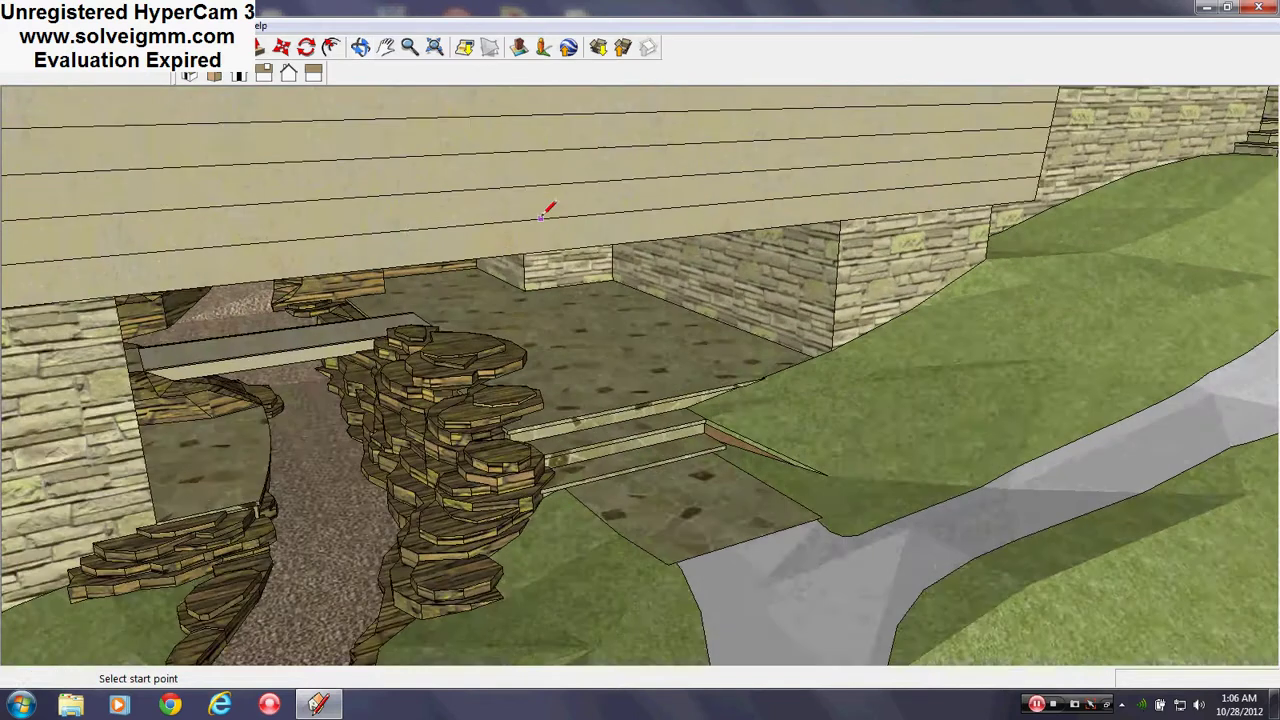
pyautogui.click(600, 49)
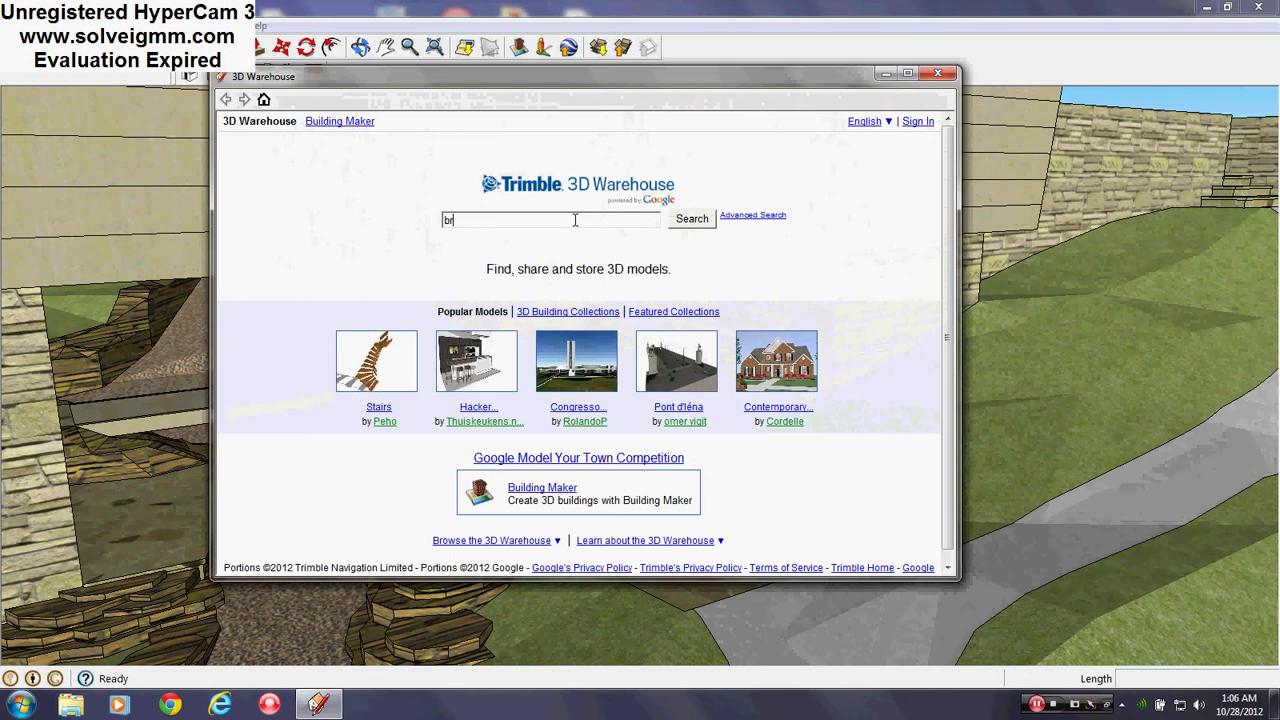
pyautogui.write('bryce')
pyautogui.press('Return')
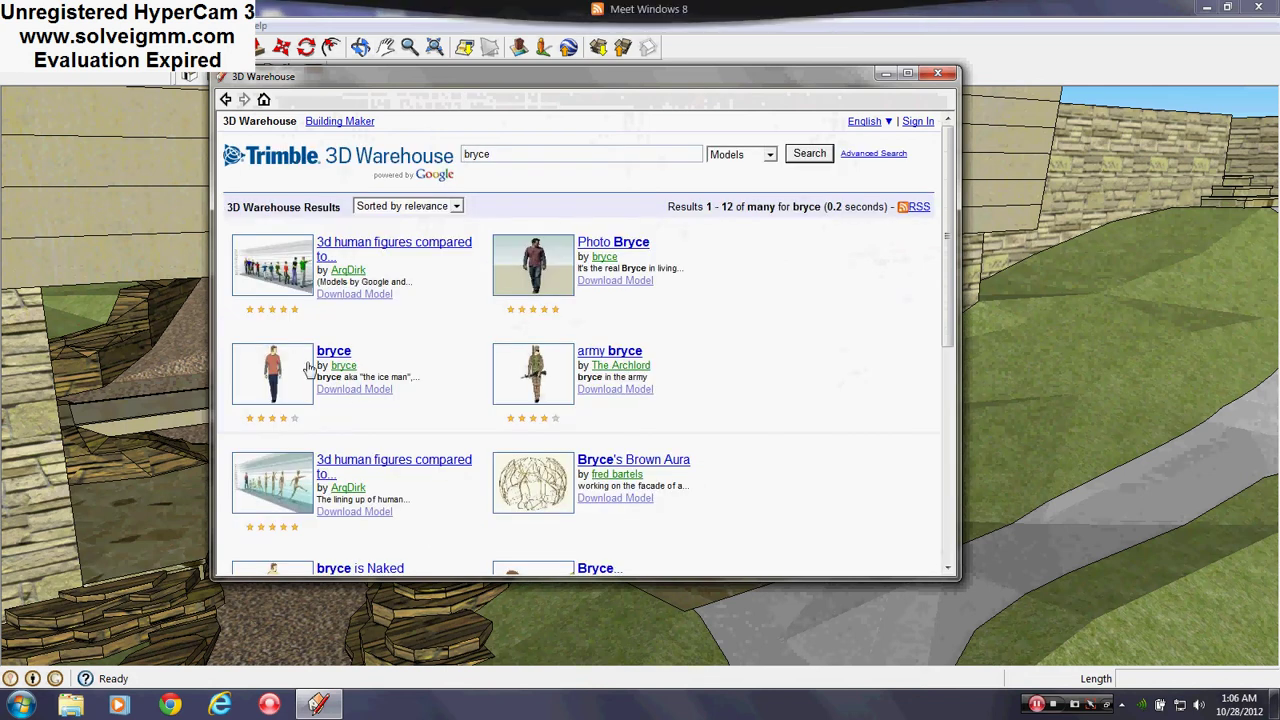
# Step: Load the "bryce" figure of the standing man into the model and place it on the patio beneath the cantilevered living area
pyautogui.click(354, 389)
pyautogui.click(538, 366)
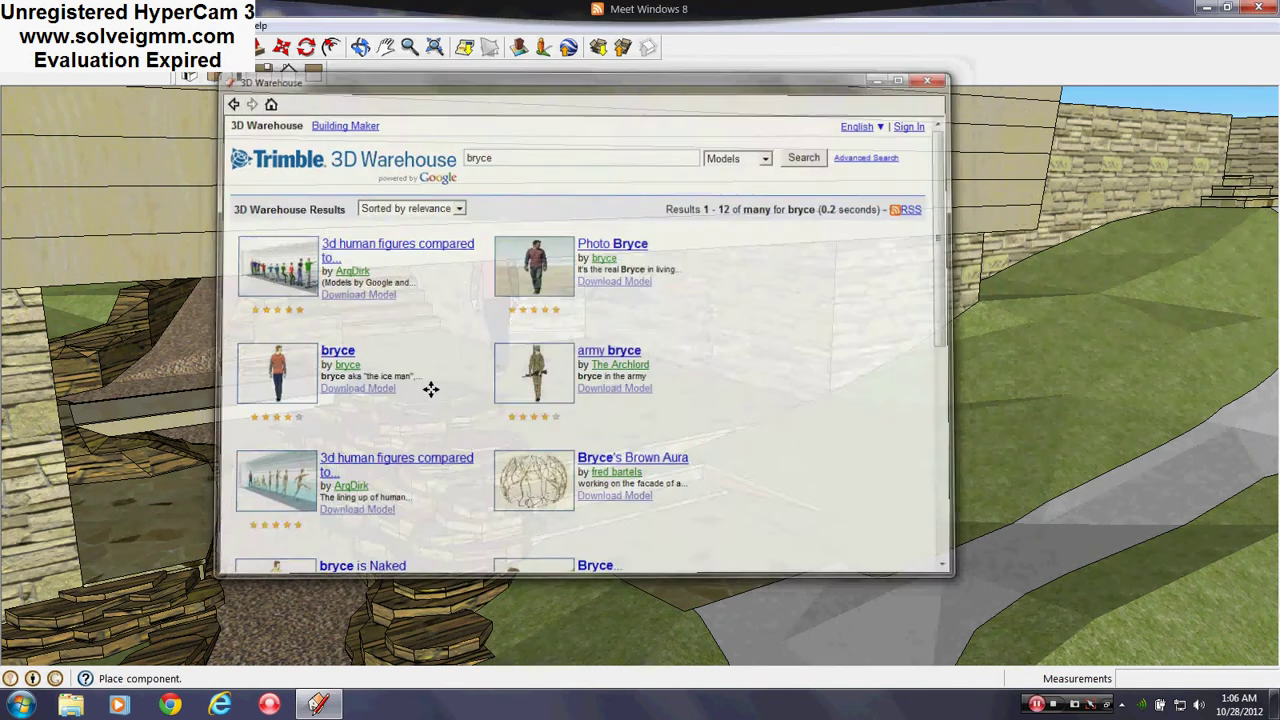
pyautogui.click(480, 369)
# Step: Examine the human figure's scale against the patio's stone walls, ceiling and rock ledges
pyautogui.moveTo(560, 437); pyautogui.dragTo(474, 394, button='middle')
pyautogui.scroll(-3, 474, 394)
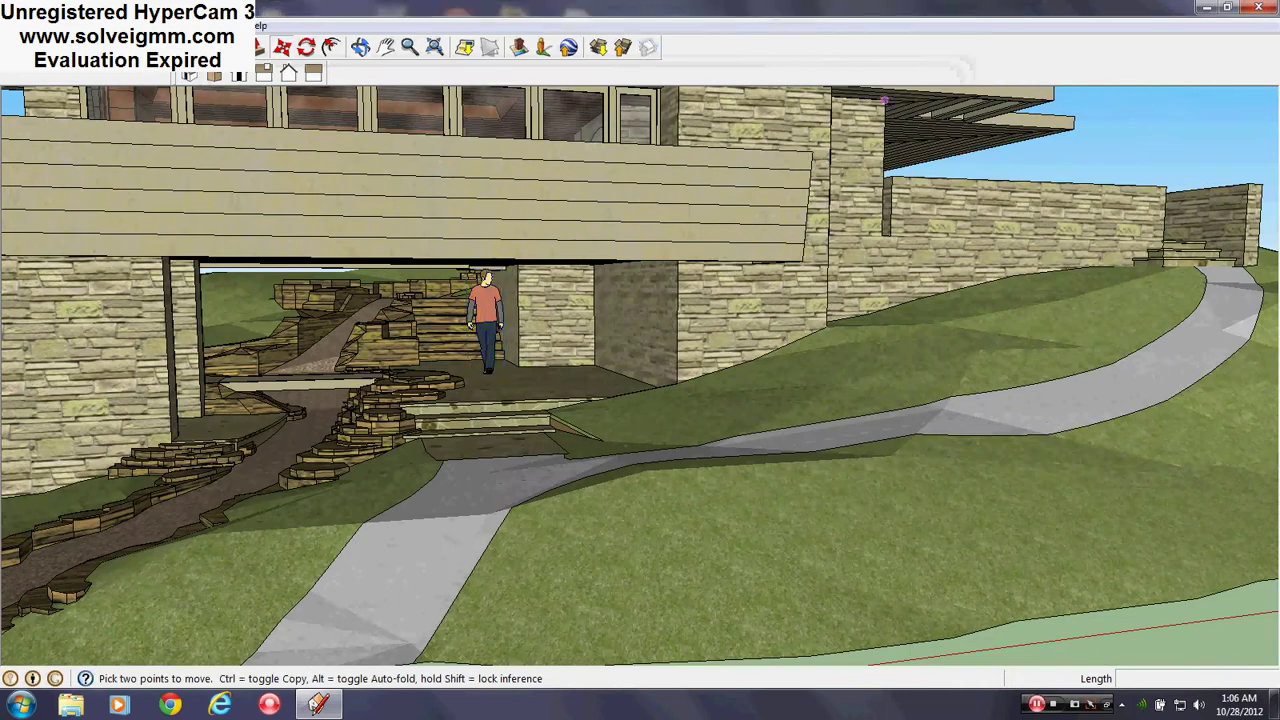
pyautogui.scroll(10, 498, 285)
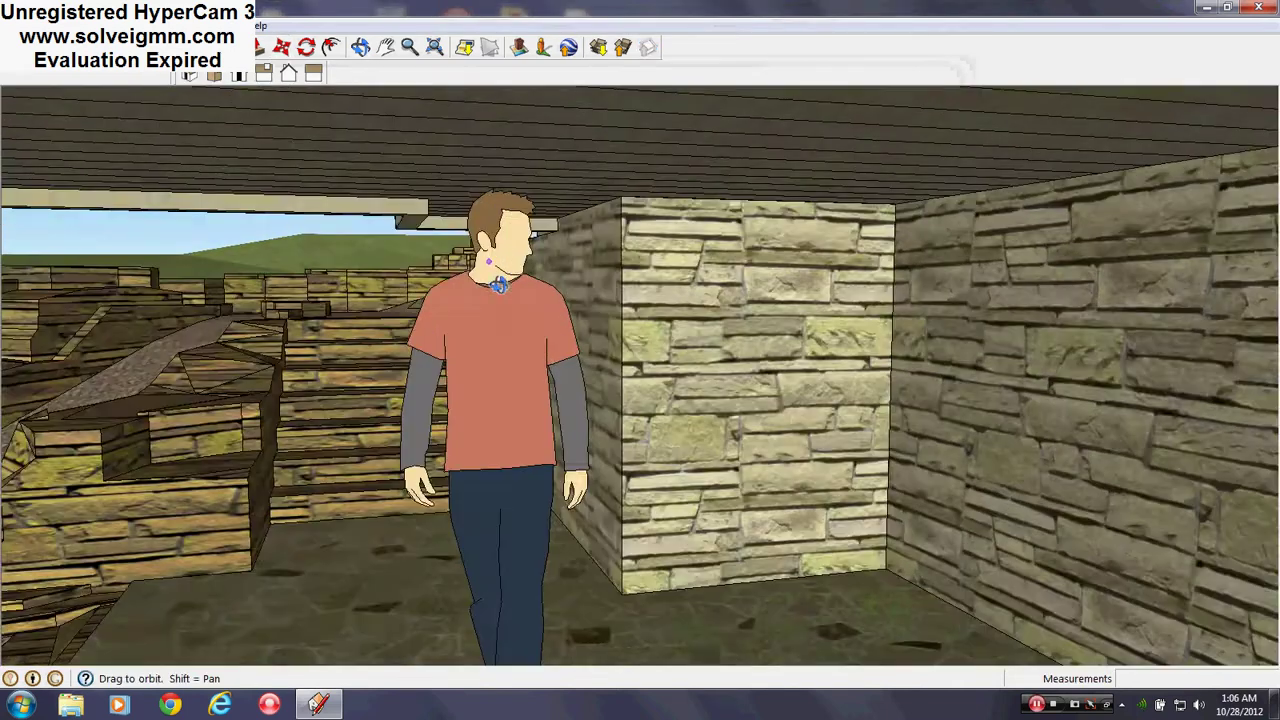
pyautogui.moveTo(498, 285); pyautogui.dragTo(1151, 271, button='middle')
pyautogui.scroll(-4, 598, 200)
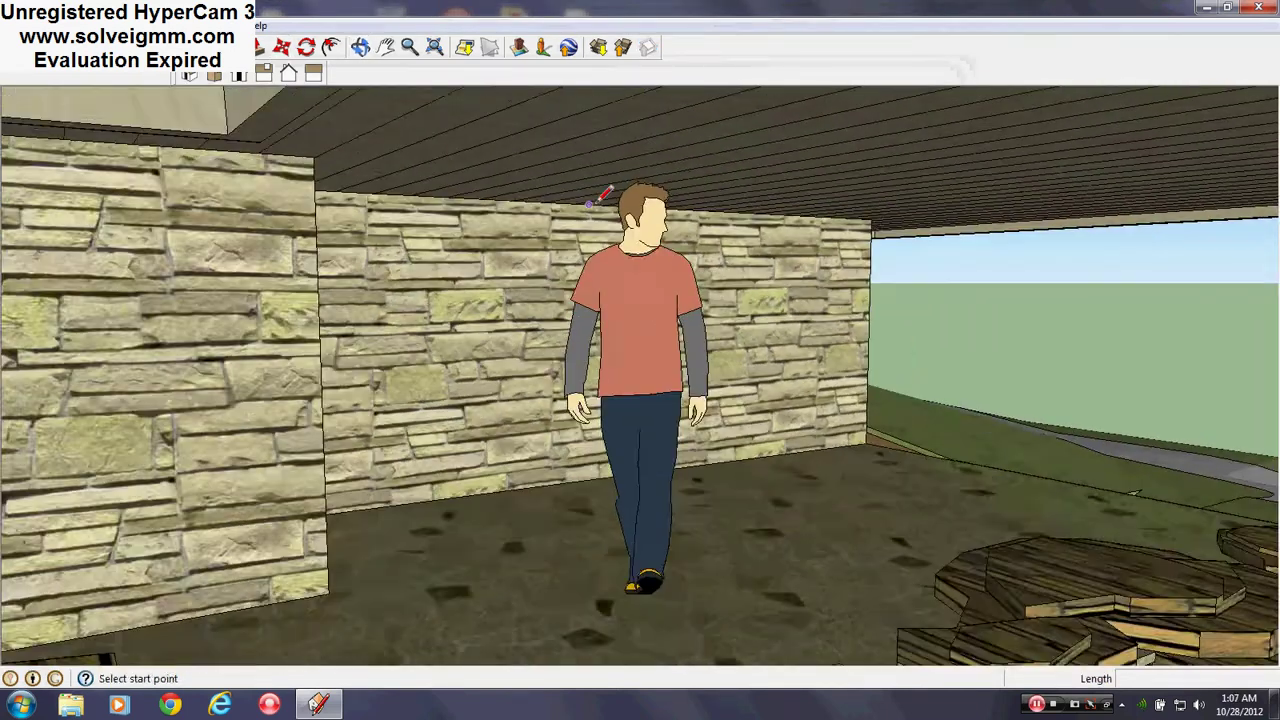
pyautogui.moveTo(612, 335)
pyautogui.mouseDown(button='middle')
pyautogui.moveTo(681, 380)
pyautogui.moveTo(709, 366)
pyautogui.mouseUp(button='middle')
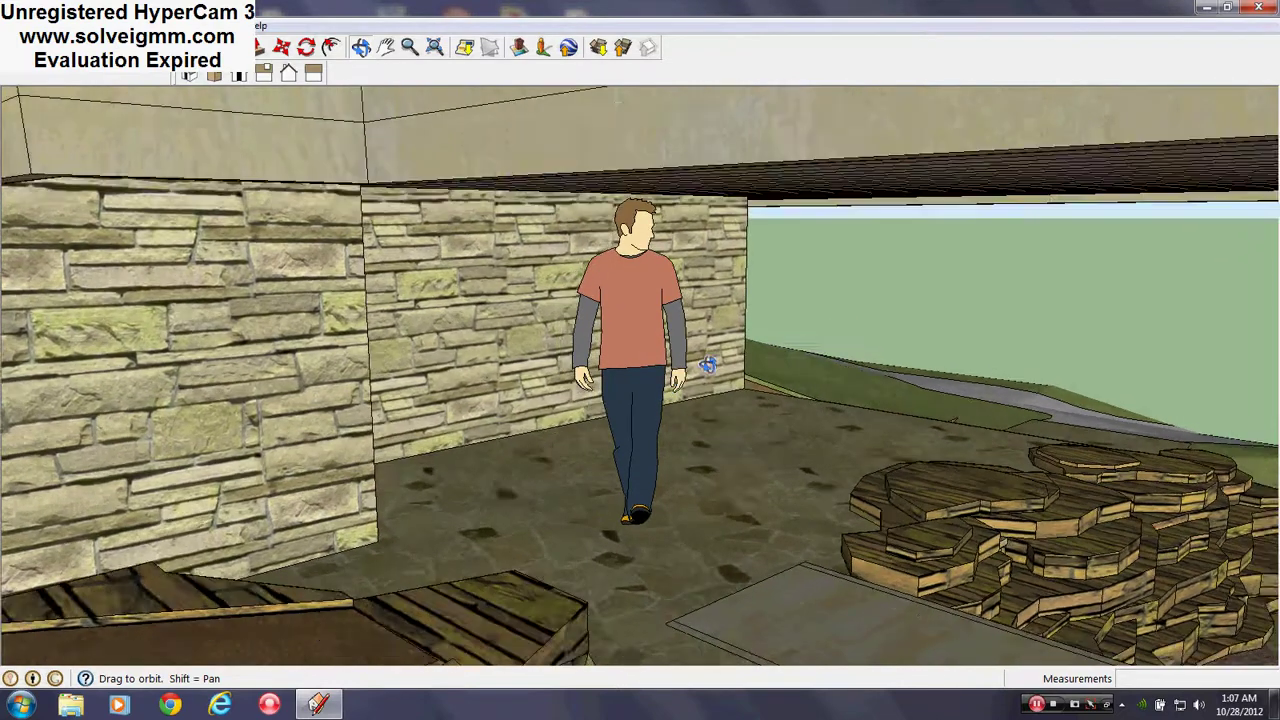
pyautogui.scroll(-4, 668, 408)
pyautogui.moveTo(671, 404)
pyautogui.mouseDown(button='middle')
pyautogui.moveTo(482, 382)
pyautogui.moveTo(597, 262)
pyautogui.moveTo(577, 258)
pyautogui.mouseUp(button='middle')
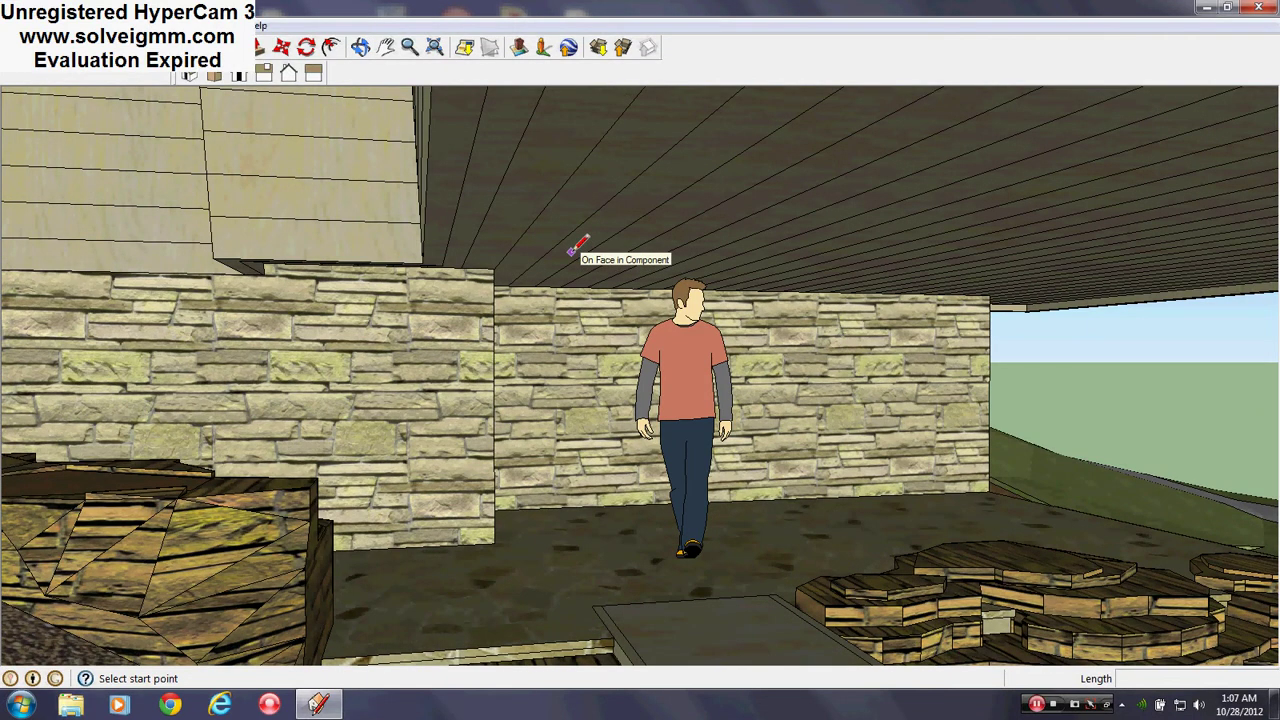
# Step: Examine the furnished living room through the window wall along the cantilevered balcony
pyautogui.moveTo(918, 475)
pyautogui.mouseDown(button='middle')
pyautogui.moveTo(471, 529)
pyautogui.moveTo(343, 509)
pyautogui.moveTo(550, 485)
pyautogui.mouseUp(button='middle')
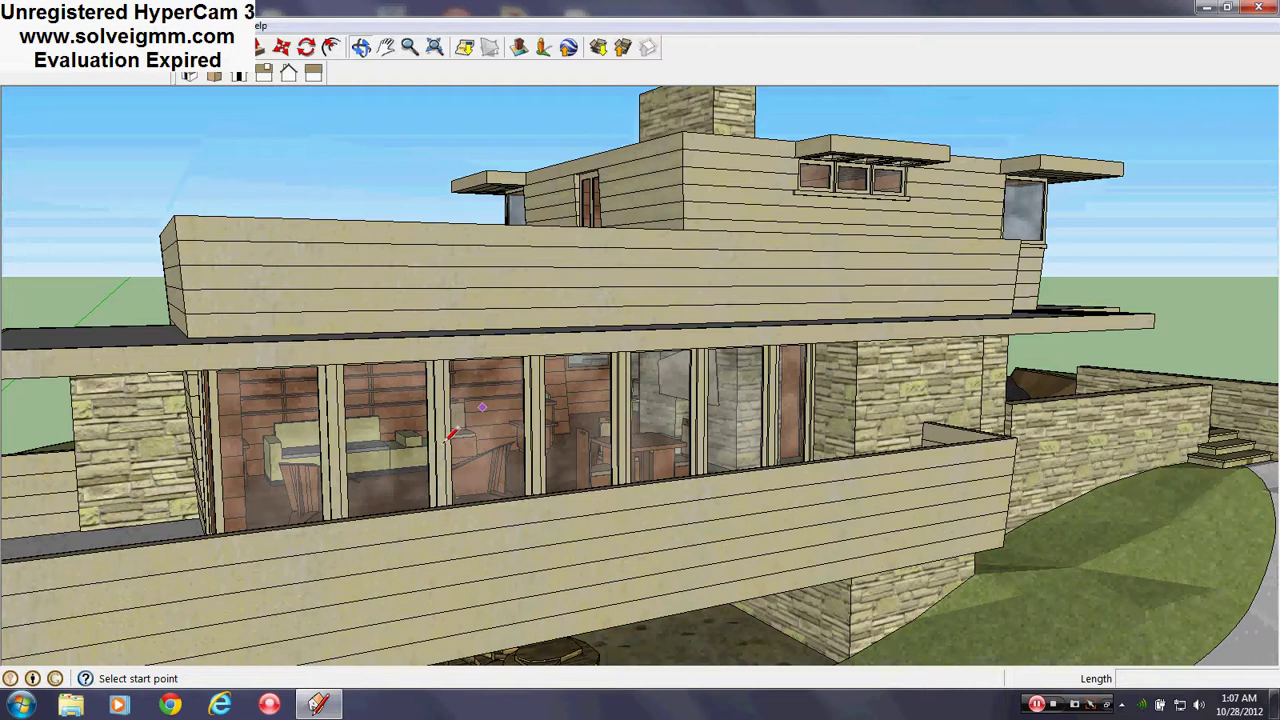
pyautogui.scroll(3, 452, 433)
pyautogui.moveTo(337, 443); pyautogui.dragTo(561, 471, button='middle')
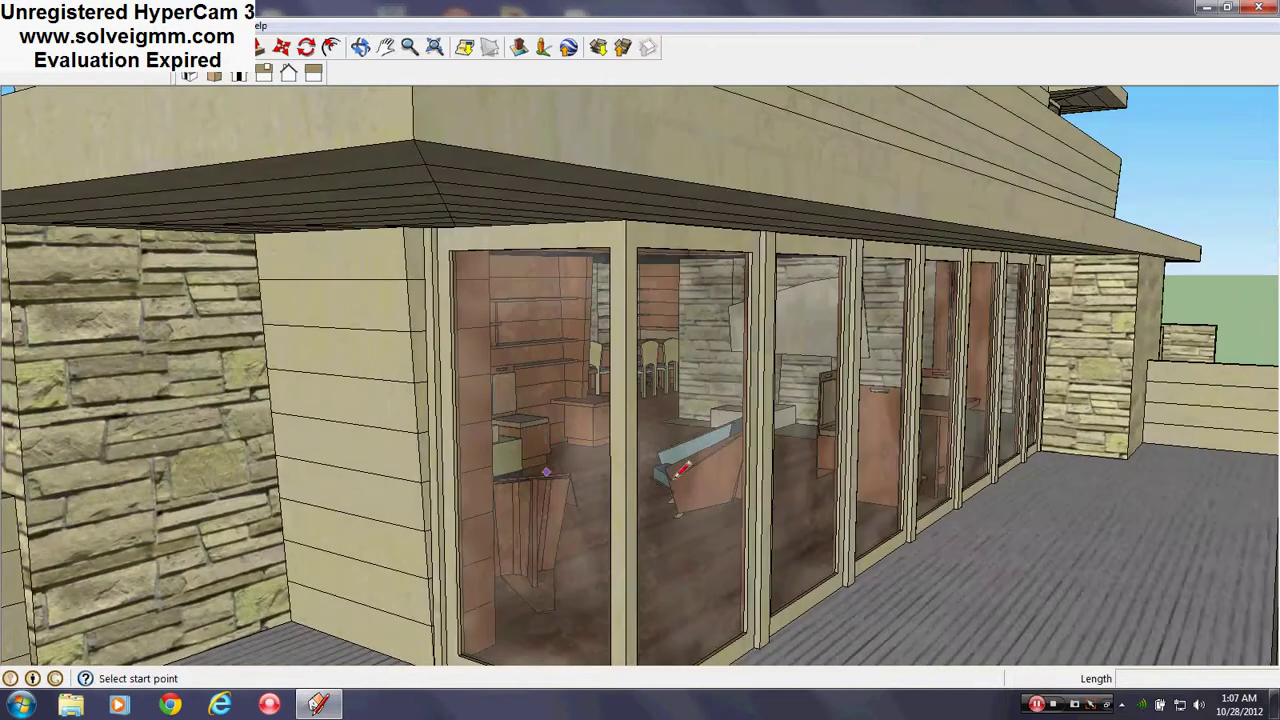
pyautogui.scroll(5, 676, 474)
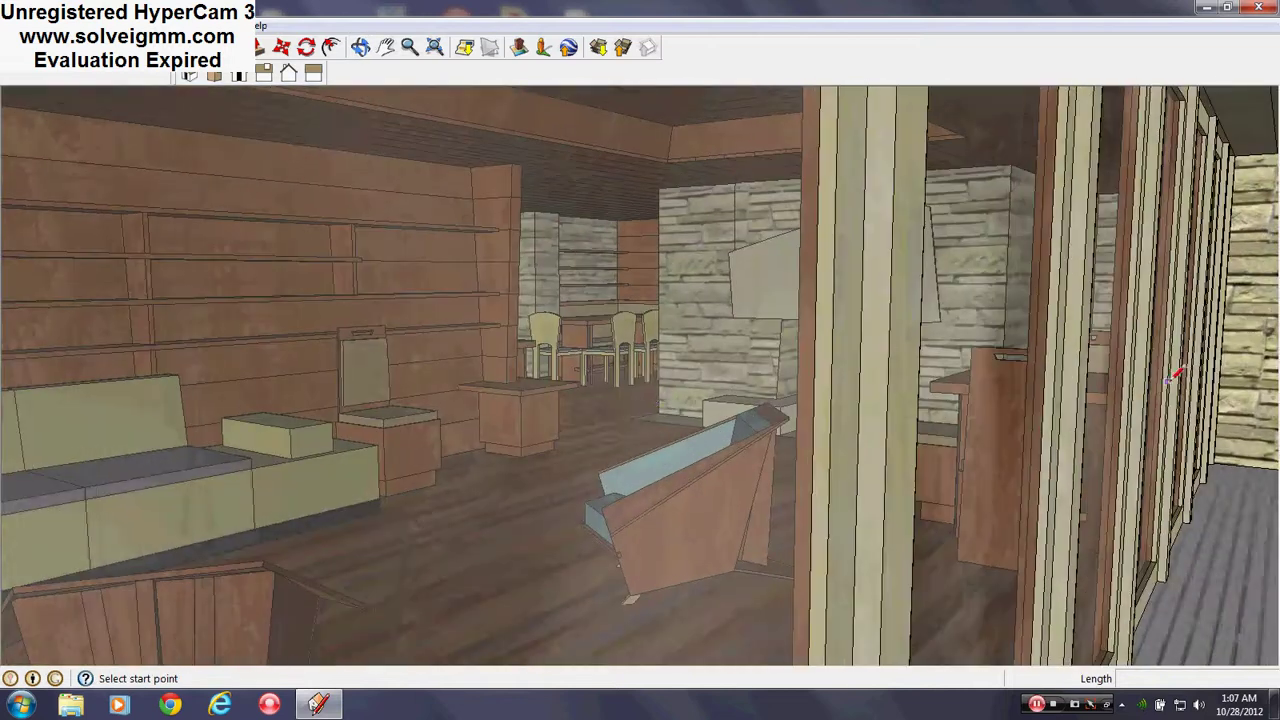
pyautogui.moveTo(1168, 380)
pyautogui.mouseDown(button='middle')
pyautogui.moveTo(929, 446)
pyautogui.moveTo(625, 388)
pyautogui.moveTo(995, 467)
pyautogui.moveTo(1249, 246)
pyautogui.moveTo(417, 229)
pyautogui.moveTo(390, 290)
pyautogui.mouseUp(button='middle')
pyautogui.scroll(-6, 623, 386)
pyautogui.moveTo(680, 400)
pyautogui.mouseDown(button='middle')
pyautogui.moveTo(820, 350)
pyautogui.moveTo(1084, 313)
pyautogui.mouseUp(button='middle')
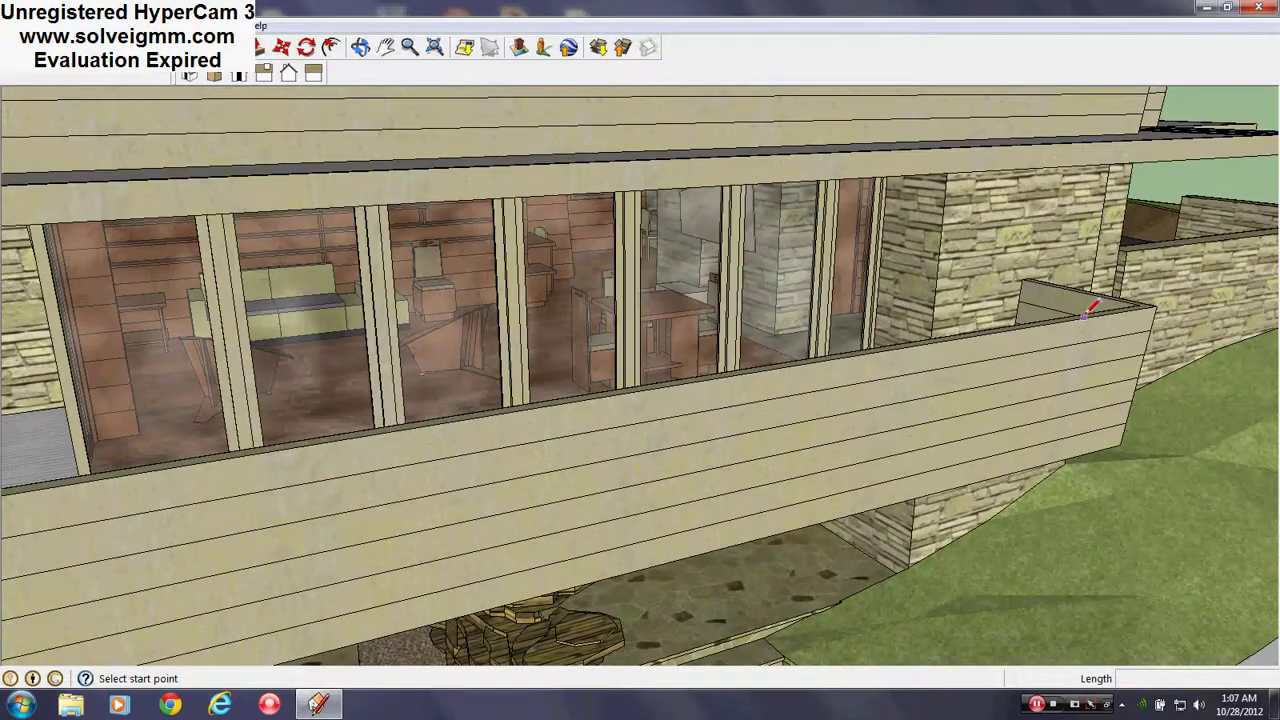
# Step: Examine the figure on the patio together with the steps, rock ledges, gravel path and footbridge under the house
pyautogui.moveTo(230, 365)
pyautogui.mouseDown(button='middle')
pyautogui.moveTo(396, 396)
pyautogui.moveTo(637, 490)
pyautogui.mouseUp(button='middle')
pyautogui.scroll(1, 637, 490)
pyautogui.moveTo(1078, 368)
pyautogui.mouseDown(button='middle')
pyautogui.moveTo(794, 343)
pyautogui.moveTo(714, 306)
pyautogui.moveTo(718, 287)
pyautogui.moveTo(811, 265)
pyautogui.moveTo(868, 224)
pyautogui.mouseUp(button='middle')
pyautogui.scroll(-2, 798, 467)
pyautogui.scroll(3, 806, 458)
pyautogui.moveTo(806, 458)
pyautogui.mouseDown(button='middle')
pyautogui.moveTo(846, 413)
pyautogui.moveTo(414, 530)
pyautogui.mouseUp(button='middle')
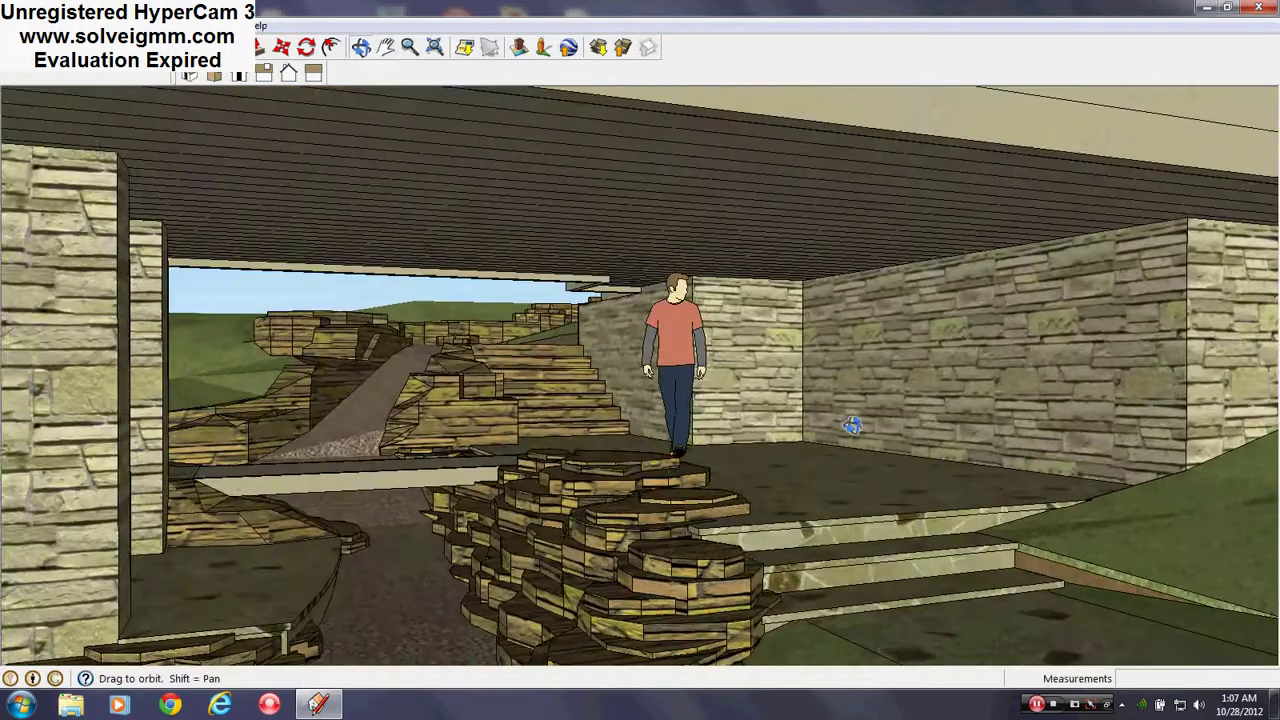
pyautogui.scroll(-3, 843, 421)
pyautogui.scroll(3, 843, 421)
pyautogui.scroll(3, 520, 406)
pyautogui.moveTo(520, 406)
pyautogui.mouseDown(button='middle')
pyautogui.moveTo(443, 357)
pyautogui.moveTo(391, 429)
pyautogui.moveTo(771, 380)
pyautogui.mouseUp(button='middle')
# Step: Examine the stone support, cantilevered balcony and roof overhang at the glazed corner of the living area
pyautogui.scroll(-6, 745, 434)
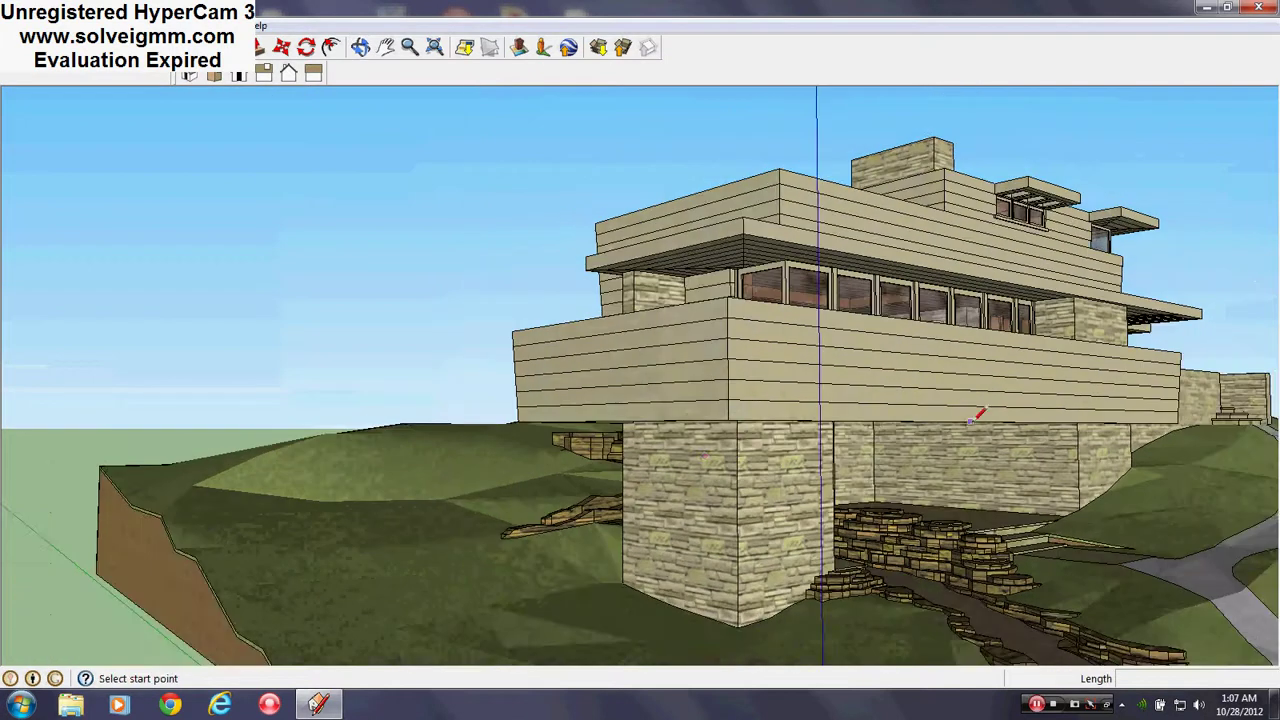
pyautogui.scroll(2, 970, 421)
pyautogui.moveTo(700, 425); pyautogui.dragTo(985, 428, button='middle')
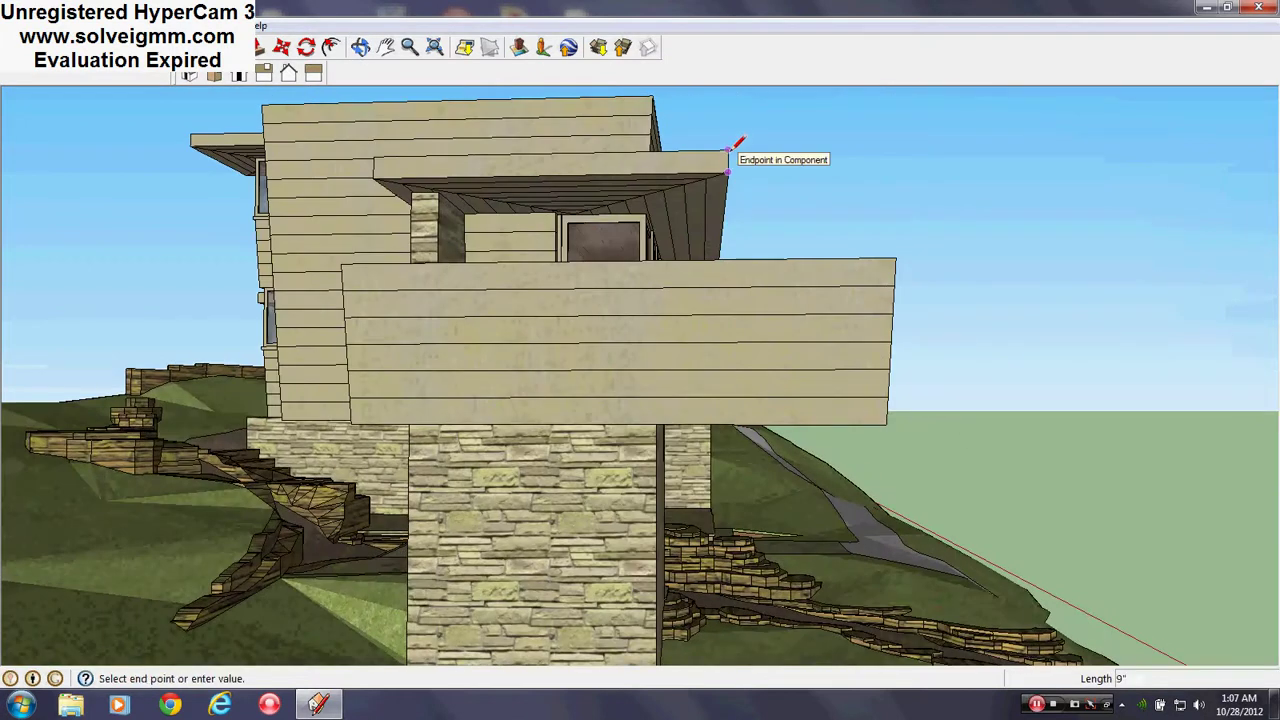
pyautogui.moveTo(711, 161); pyautogui.dragTo(540, 428, button='middle')
pyautogui.scroll(-3, 542, 428)
pyautogui.scroll(4, 652, 218)
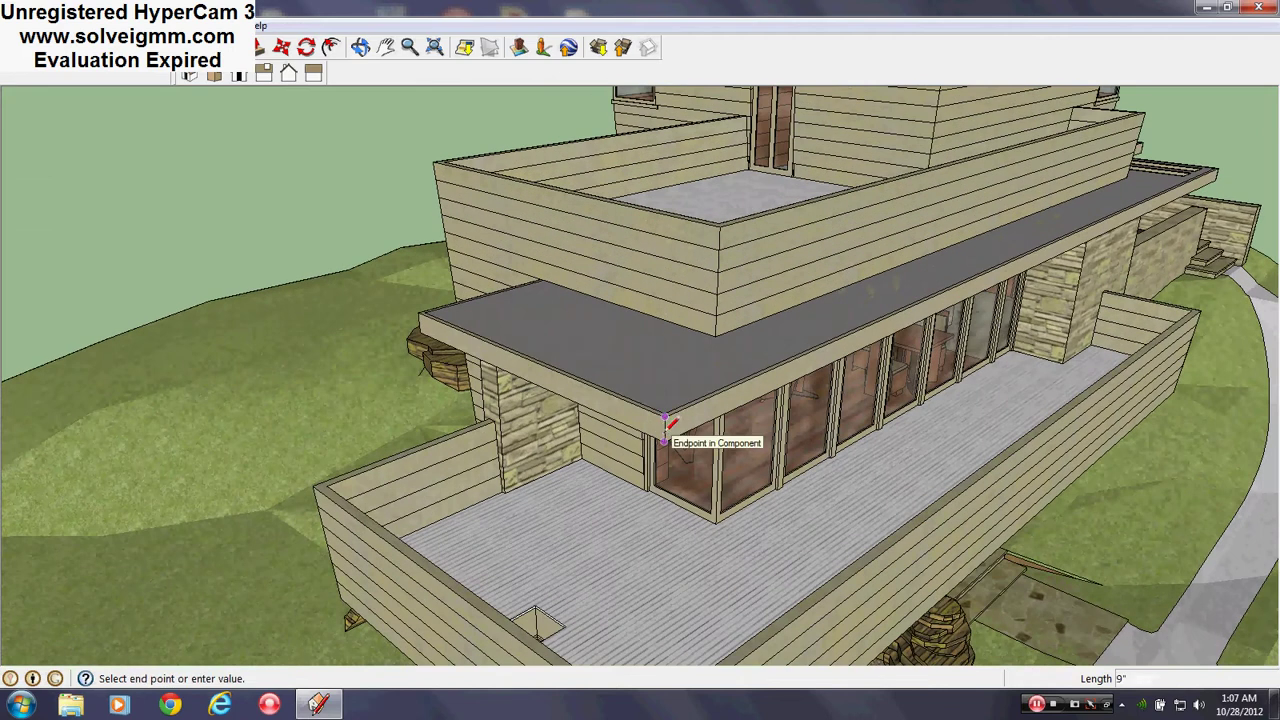
pyautogui.moveTo(664, 412)
pyautogui.mouseDown(button='middle')
pyautogui.moveTo(748, 331)
pyautogui.moveTo(729, 336)
pyautogui.mouseUp(button='middle')
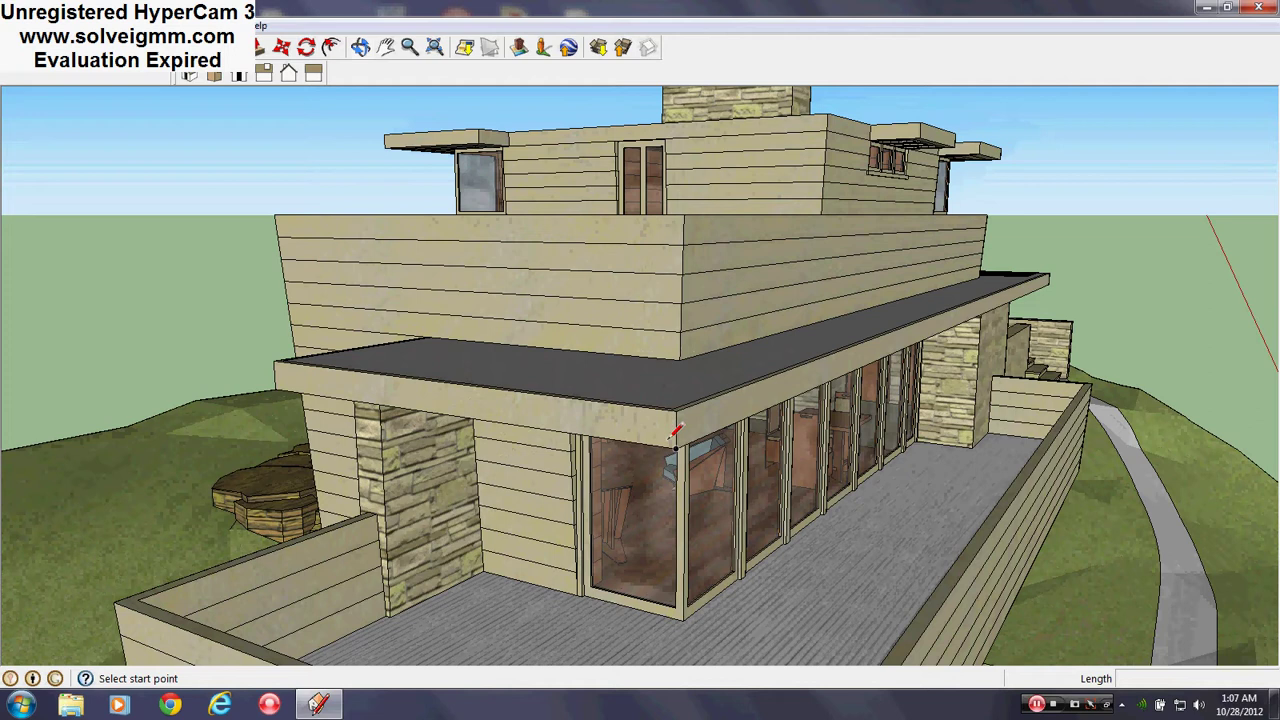
pyautogui.moveTo(676, 432)
pyautogui.mouseDown(button='middle')
pyautogui.moveTo(666, 420)
pyautogui.moveTo(706, 340)
pyautogui.moveTo(695, 383)
pyautogui.mouseUp(button='middle')
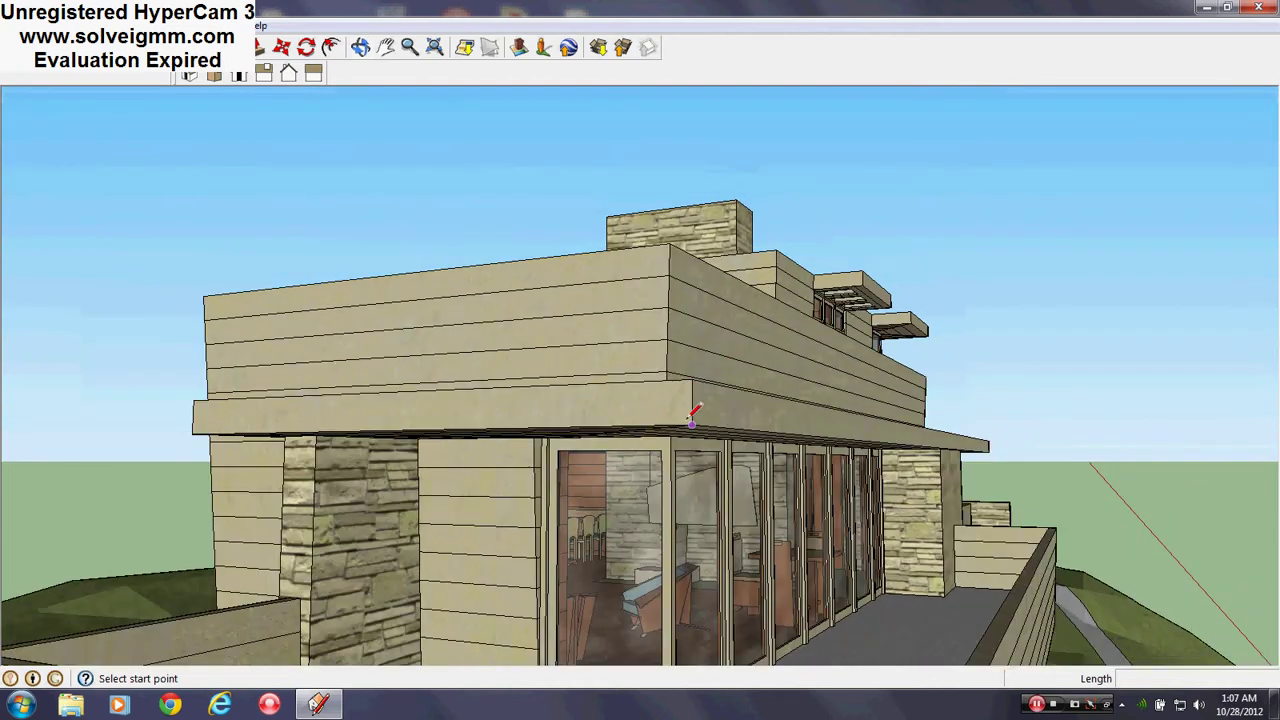
# Step: Examine the living area's window wall and the siding and roof overhang above it from balcony level
pyautogui.scroll(1, 697, 420)
pyautogui.moveTo(709, 496); pyautogui.dragTo(548, 484, button='middle')
pyautogui.scroll(-3, 548, 484)
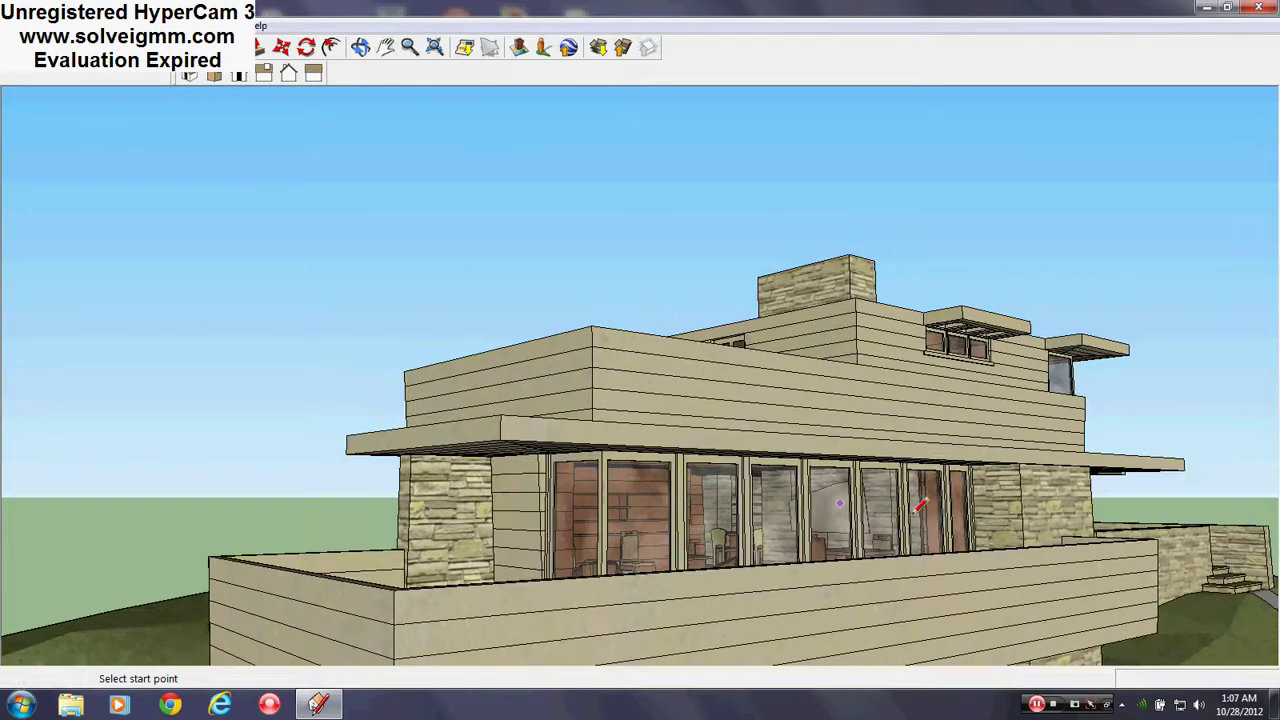
pyautogui.scroll(5, 900, 510)
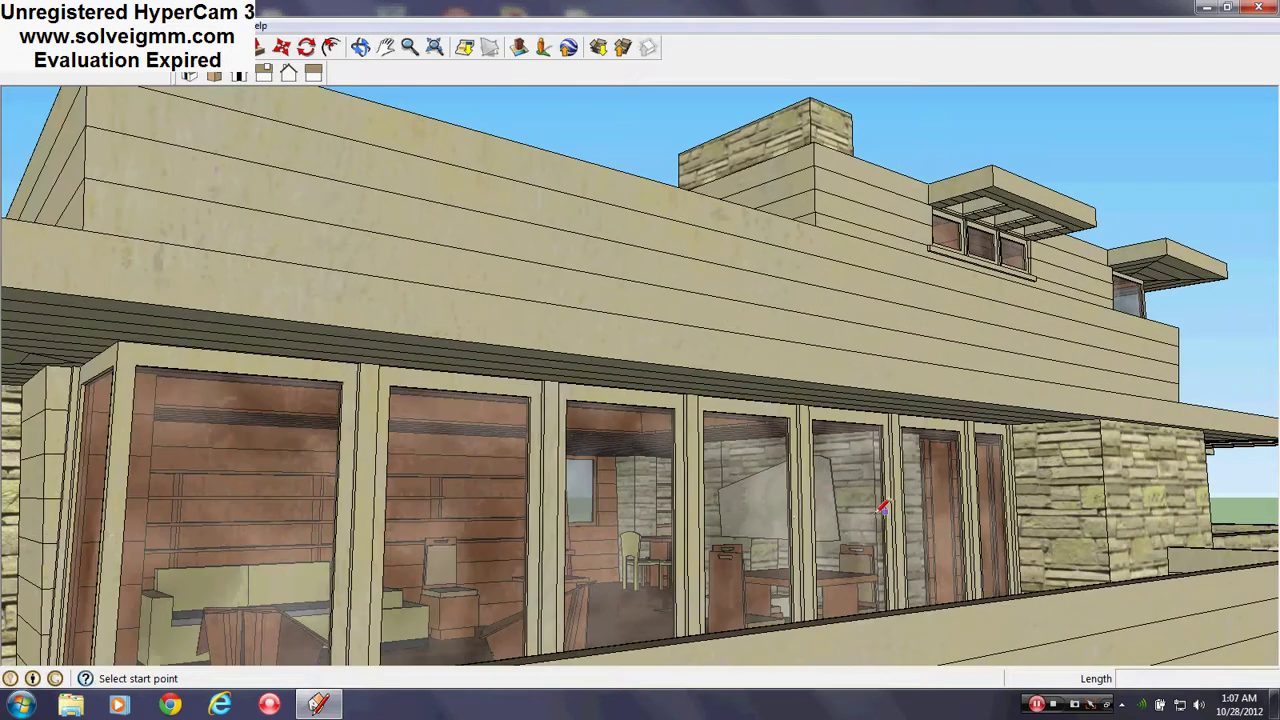
pyautogui.scroll(3, 800, 520)
pyautogui.scroll(-6, 760, 430)
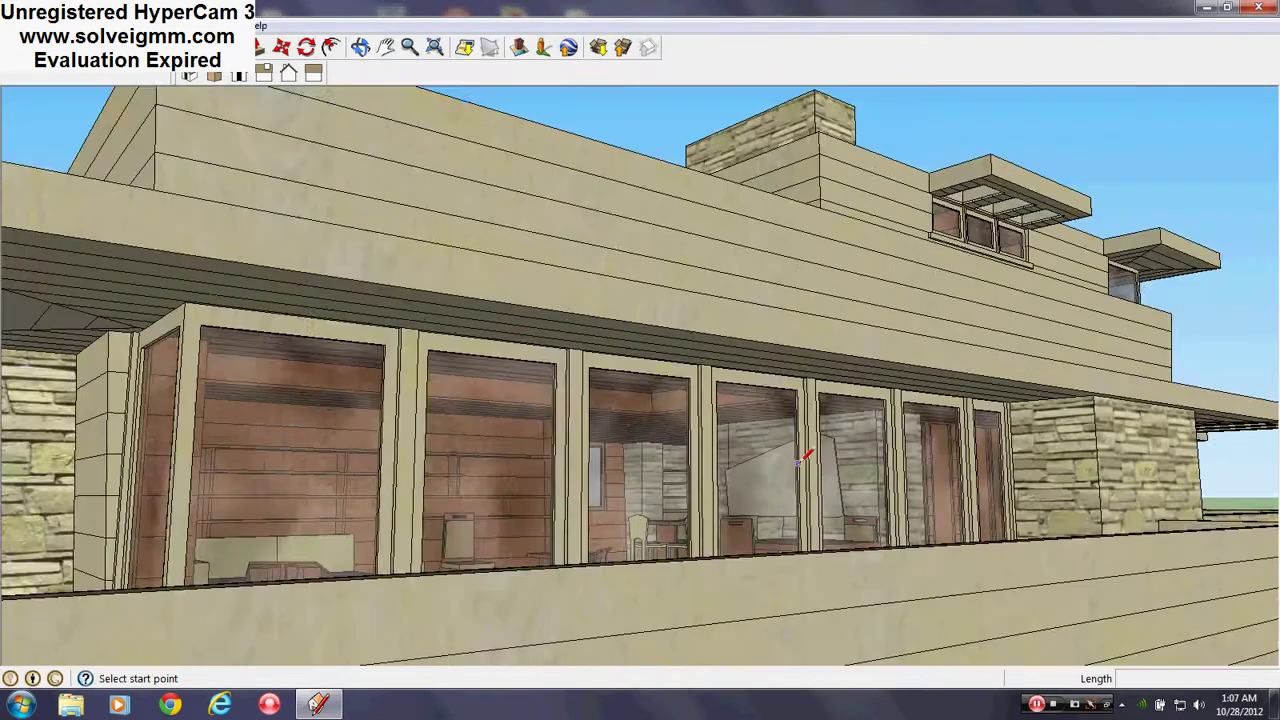
# Step: Examine the whole house from the curved path side and from above, including the roofs, terraces, chimney and roof openings
pyautogui.moveTo(815, 382); pyautogui.dragTo(514, 474, button='middle')
pyautogui.scroll(-5, 563, 420)
pyautogui.scroll(3, 820, 557)
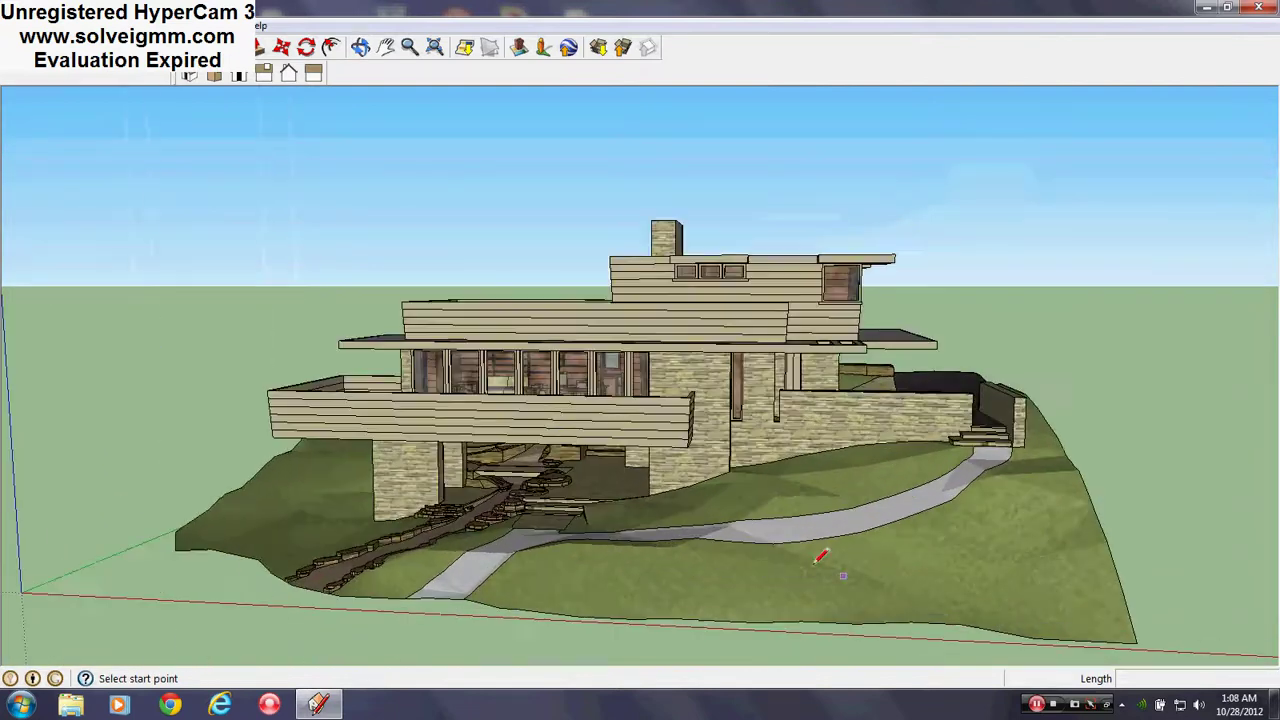
pyautogui.moveTo(820, 557)
pyautogui.mouseDown(button='middle')
pyautogui.moveTo(628, 530)
pyautogui.moveTo(735, 602)
pyautogui.mouseUp(button='middle')
pyautogui.scroll(4, 597, 252)
pyautogui.moveTo(597, 253)
pyautogui.mouseDown(button='middle')
pyautogui.moveTo(631, 397)
pyautogui.moveTo(579, 473)
pyautogui.mouseUp(button='middle')
pyautogui.scroll(-3, 582, 94)
pyautogui.moveTo(582, 94)
pyautogui.mouseDown(button='middle')
pyautogui.moveTo(620, 294)
pyautogui.moveTo(707, 407)
pyautogui.mouseUp(button='middle')
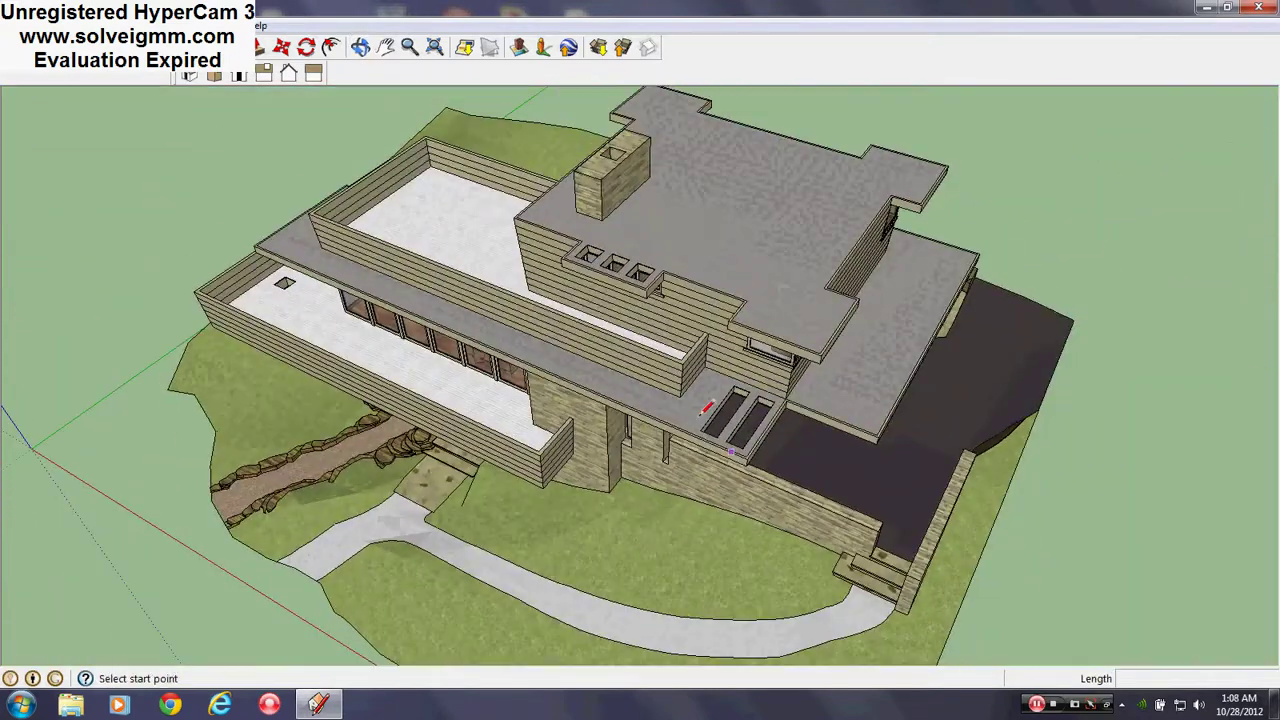
pyautogui.moveTo(610, 459); pyautogui.dragTo(614, 400, button='middle')
pyautogui.scroll(-2, 614, 449)
pyautogui.scroll(3, 568, 277)
pyautogui.moveTo(568, 277); pyautogui.dragTo(920, 220, button='middle')
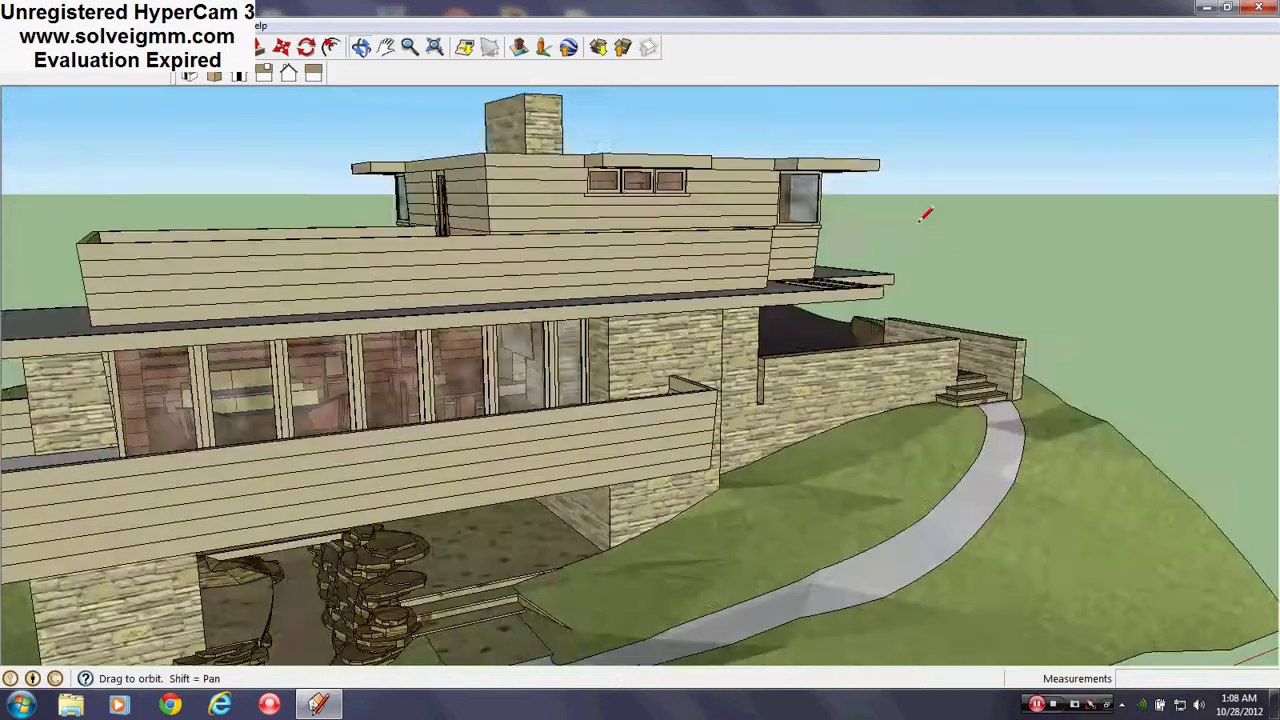
# Step: Examine the exterior from a low angle beside the curved path, including the stone walls, overhangs and entry steps
pyautogui.scroll(-3, 847, 321)
pyautogui.moveTo(454, 346)
pyautogui.mouseDown(button='middle')
pyautogui.moveTo(843, 383)
pyautogui.moveTo(1100, 390)
pyautogui.mouseUp(button='middle')
pyautogui.scroll(3, 636, 316)
pyautogui.moveTo(636, 316)
pyautogui.mouseDown(button='middle')
pyautogui.moveTo(854, 371)
pyautogui.moveTo(950, 470)
pyautogui.mouseUp(button='middle')
pyautogui.scroll(-3, 589, 490)
pyautogui.moveTo(588, 489)
pyautogui.mouseDown(button='middle')
pyautogui.moveTo(729, 291)
pyautogui.moveTo(1071, 194)
pyautogui.mouseUp(button='middle')
pyautogui.scroll(1, 887, 255)
pyautogui.scroll(-3, 1071, 194)
pyautogui.moveTo(1000, 300)
pyautogui.mouseDown(button='middle')
pyautogui.moveTo(855, 415)
pyautogui.moveTo(863, 363)
pyautogui.moveTo(817, 427)
pyautogui.mouseUp(button='middle')
pyautogui.scroll(3, 855, 415)
pyautogui.scroll(-2, 831, 391)
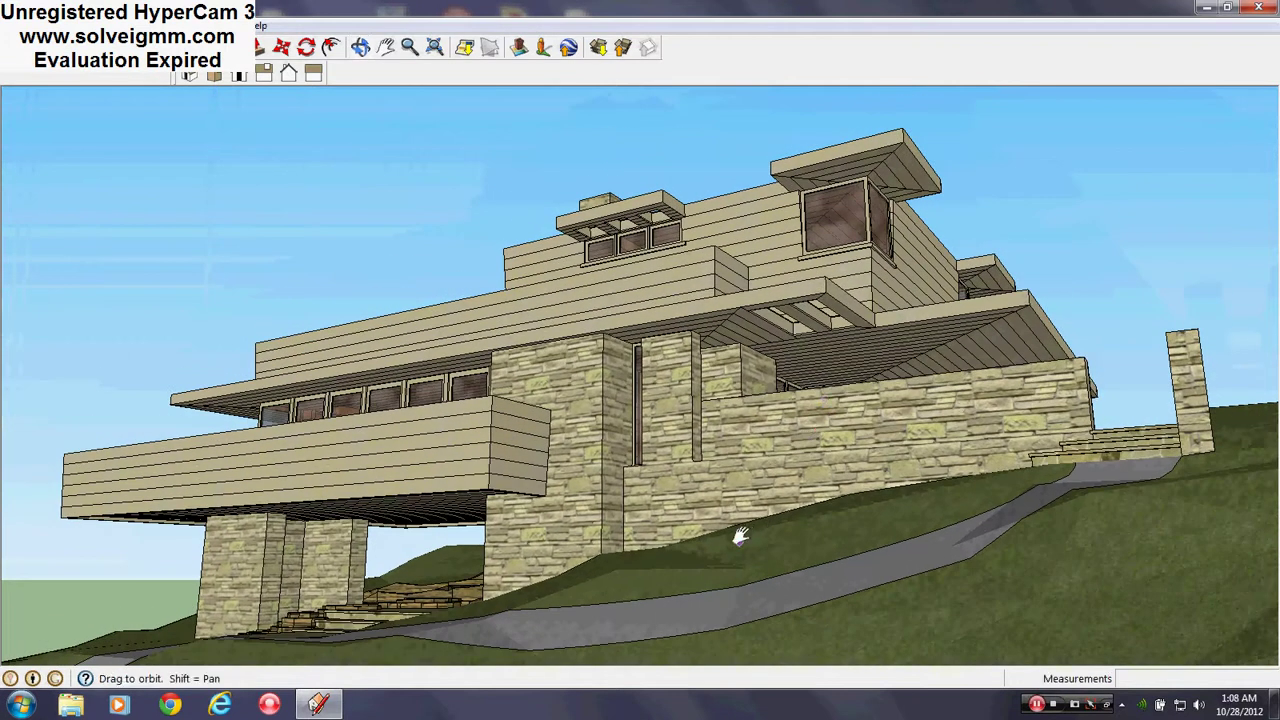
pyautogui.keyDown('shift'); pyautogui.moveTo(740, 537); pyautogui.dragTo(724, 544, button='middle'); pyautogui.keyUp('shift')
pyautogui.scroll(1, 738, 541)
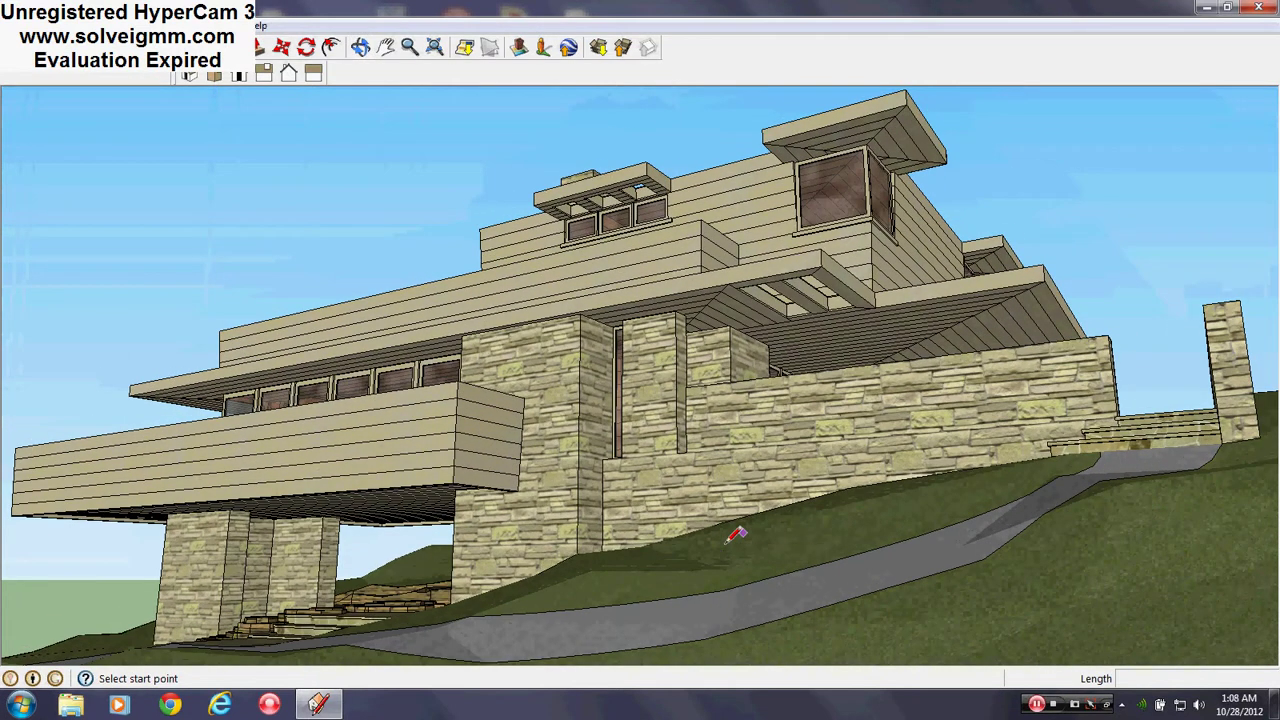